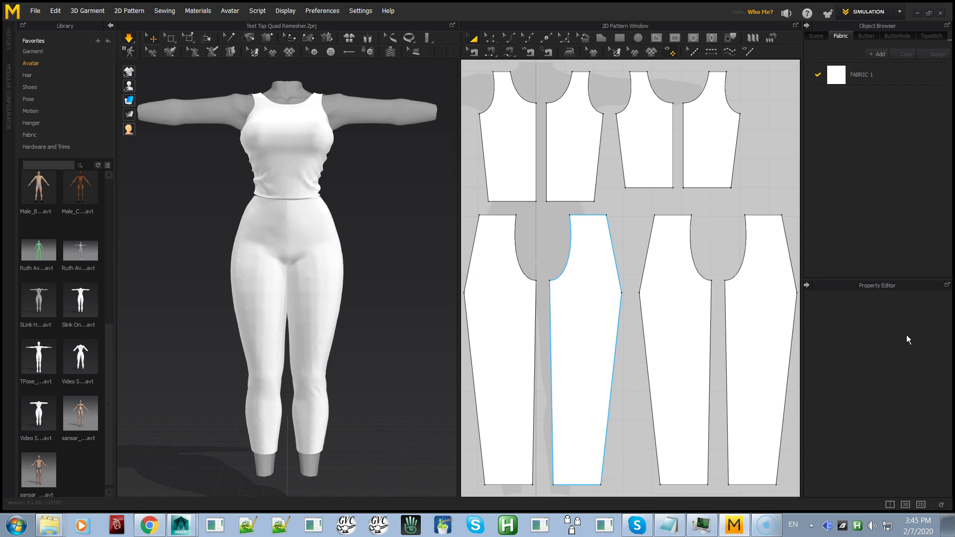
- Examine the crotch and inner thighs of the pants up close and stop the simulation
mouse_move(362, 330)
right_down()
mouse_move(423, 333)
mouse_move(352, 330)
mouse_move(352, 313)
mouse_move(356, 320)
right_up()
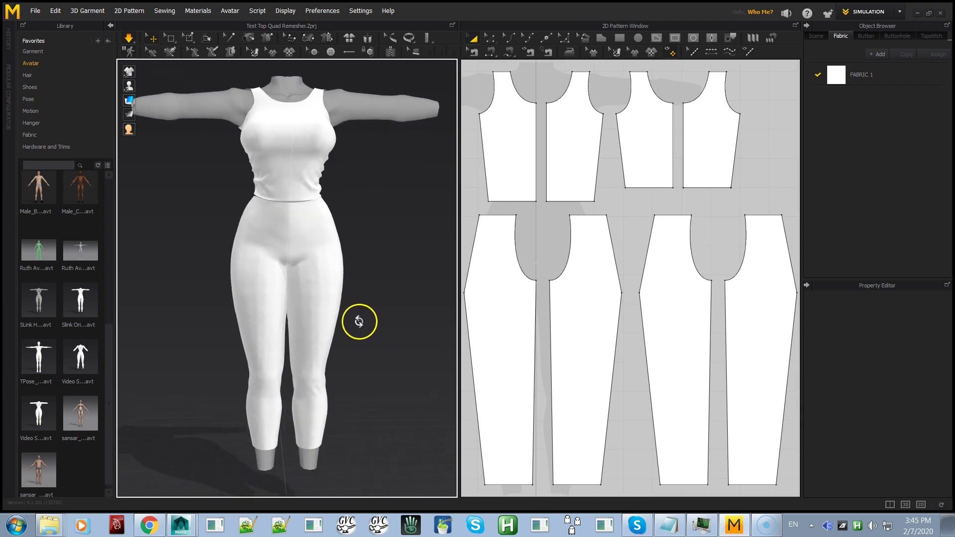
scroll(389, 330, up, 3)
scroll(393, 336, up, 5)
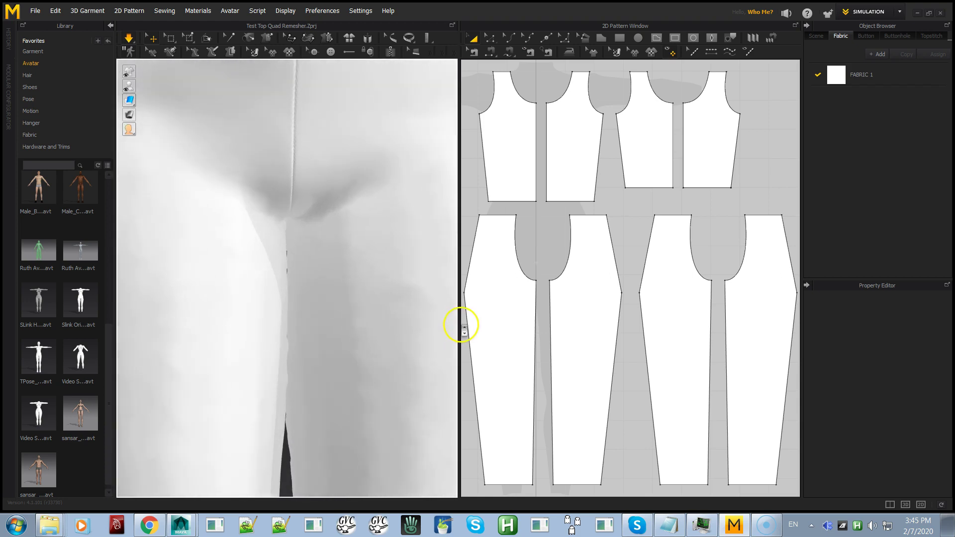
key(space)
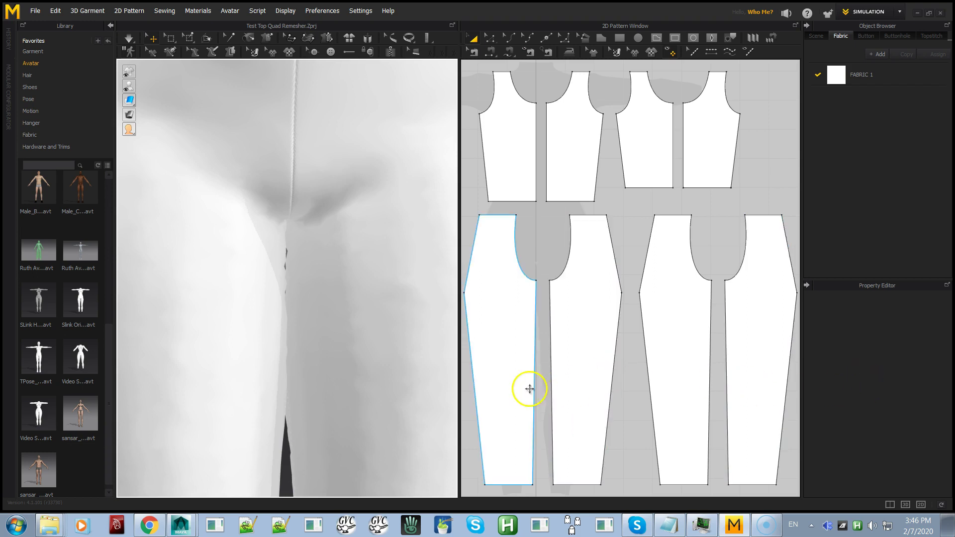
scroll(325, 327, down, 10)
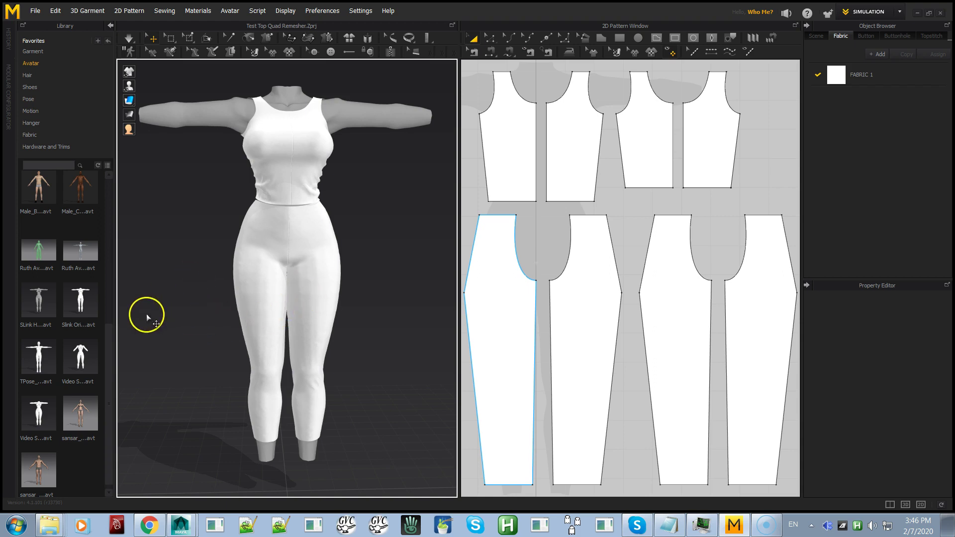
- Load the A-pose "Video S..." avatar from the library as a morph target, without saving the current project
mouse_move(49, 412)
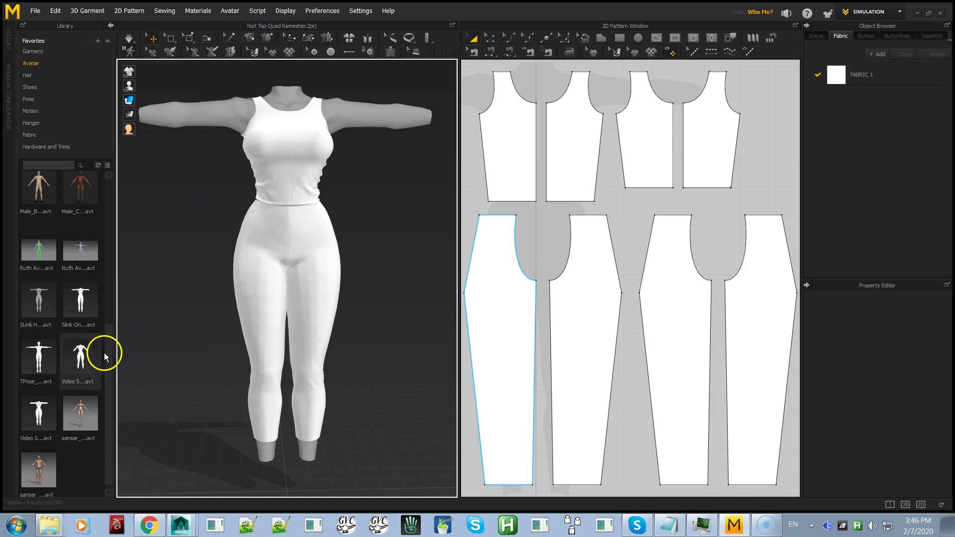
mouse_move(85, 354)
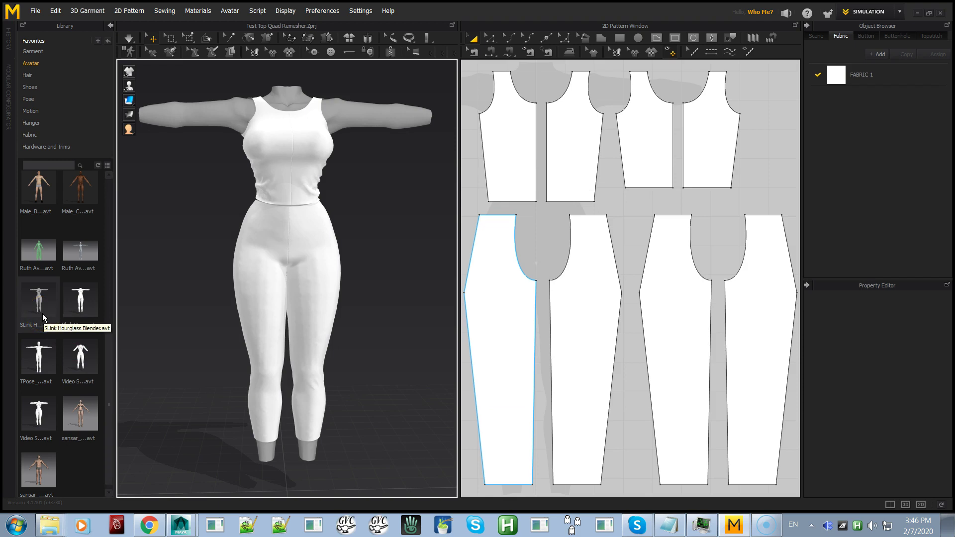
click(78, 354)
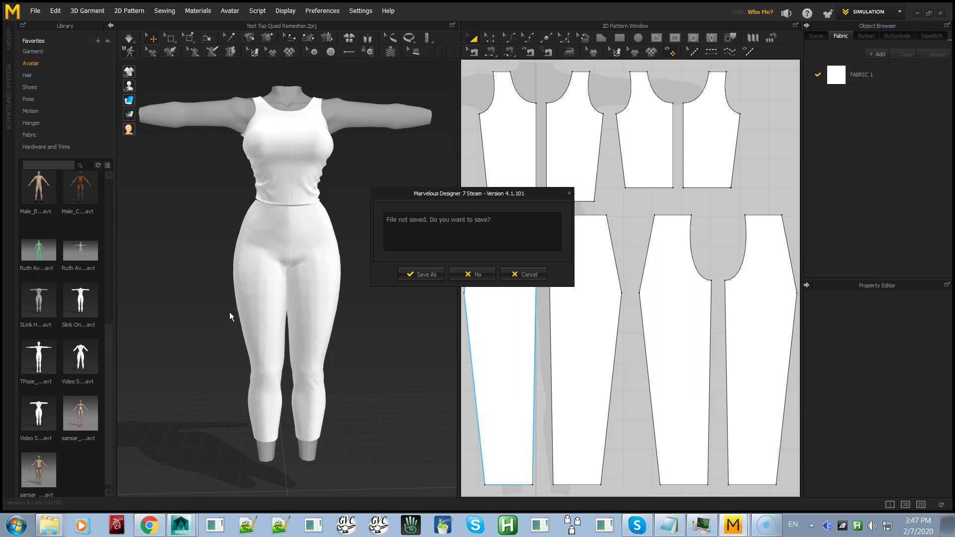
click(466, 275)
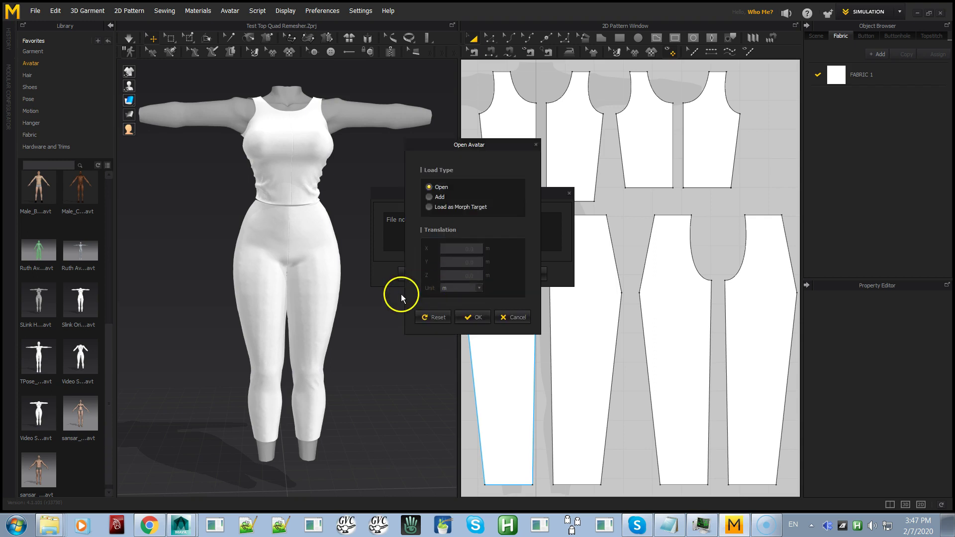
click(446, 207)
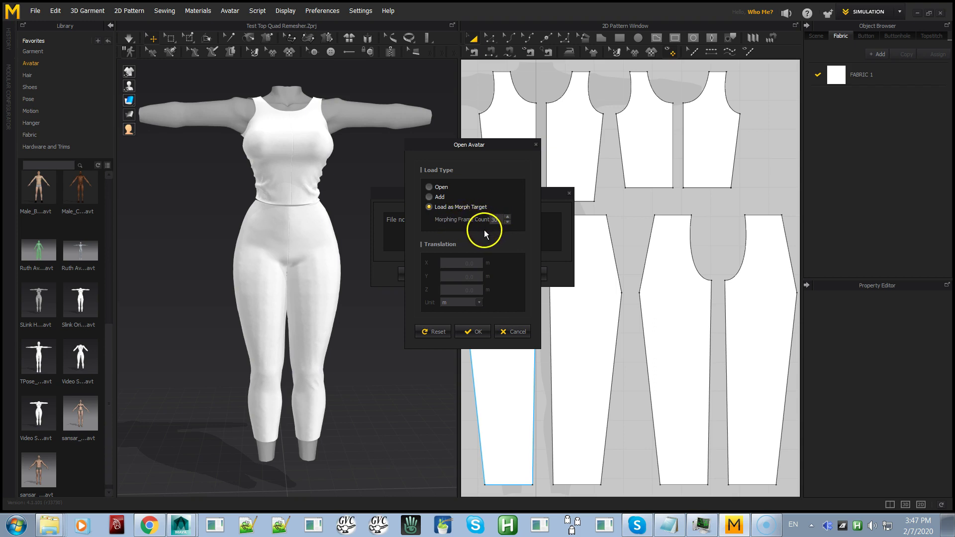
click(470, 333)
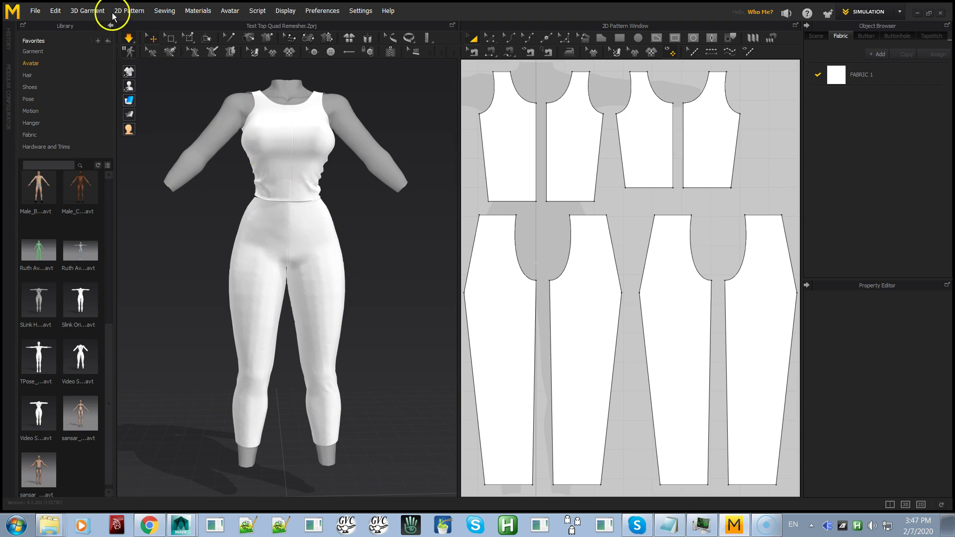
- Stop the simulation and examine the crotch of the pants on the morphed avatar up close
click(131, 39)
scroll(258, 252, up, 1)
scroll(258, 252, up, 10)
mouse_move(305, 335)
right_down()
mouse_move(298, 269)
mouse_move(294, 320)
right_up()
scroll(284, 292, down, 8)
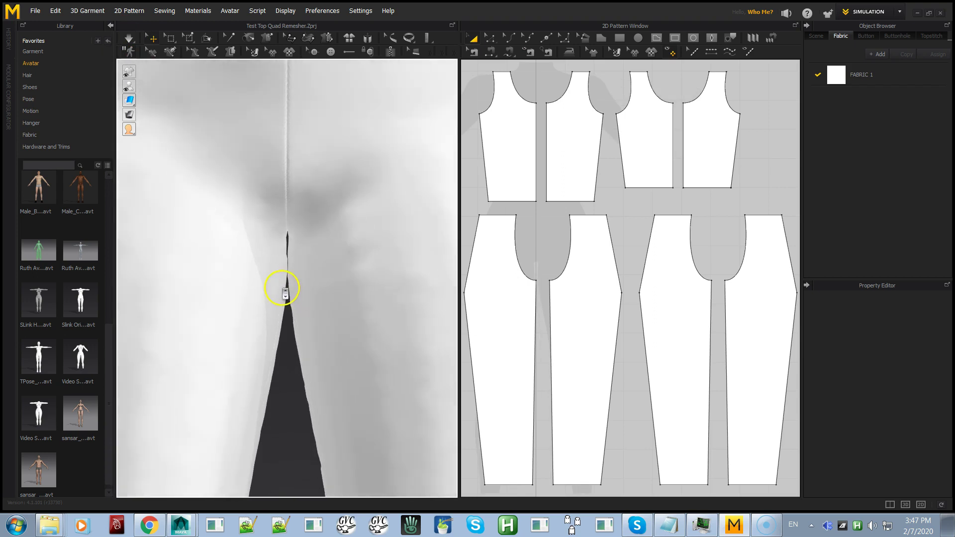
scroll(263, 214, down, 6)
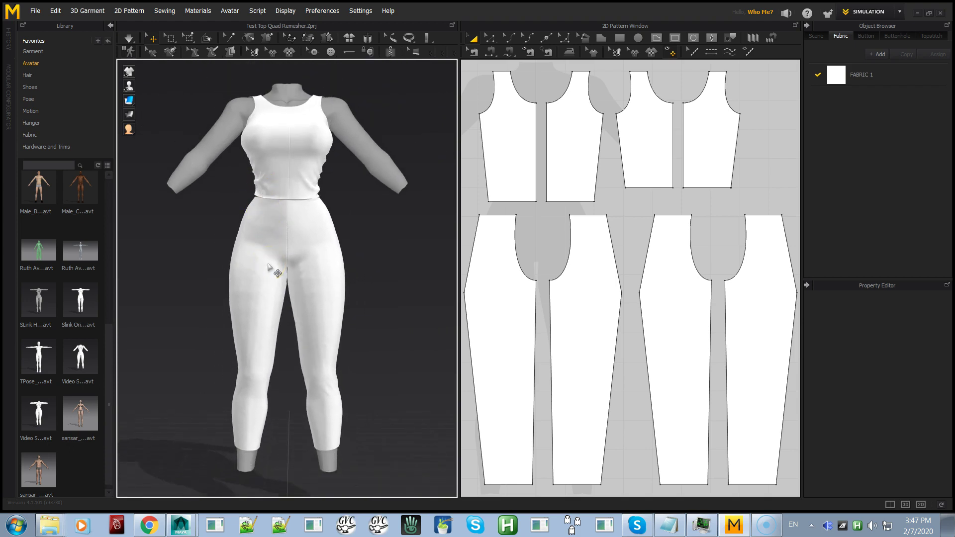
click(289, 258)
click(322, 282)
scroll(319, 331, up, 2)
scroll(320, 334, up, 1)
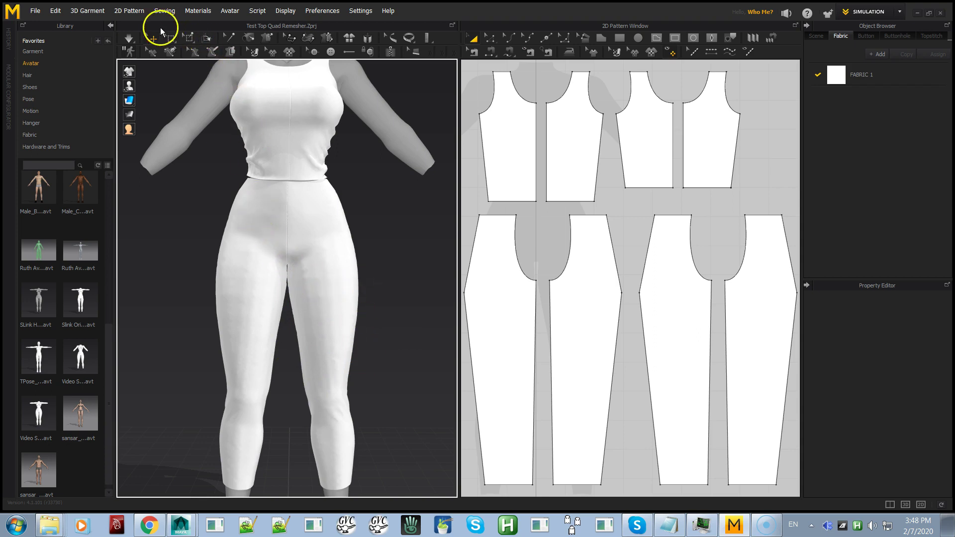
click(105, 14)
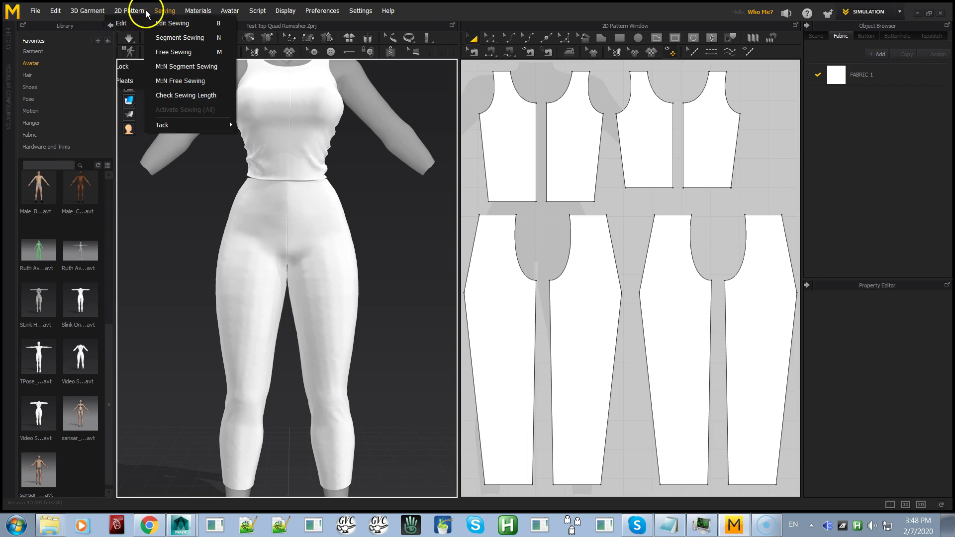
click(178, 12)
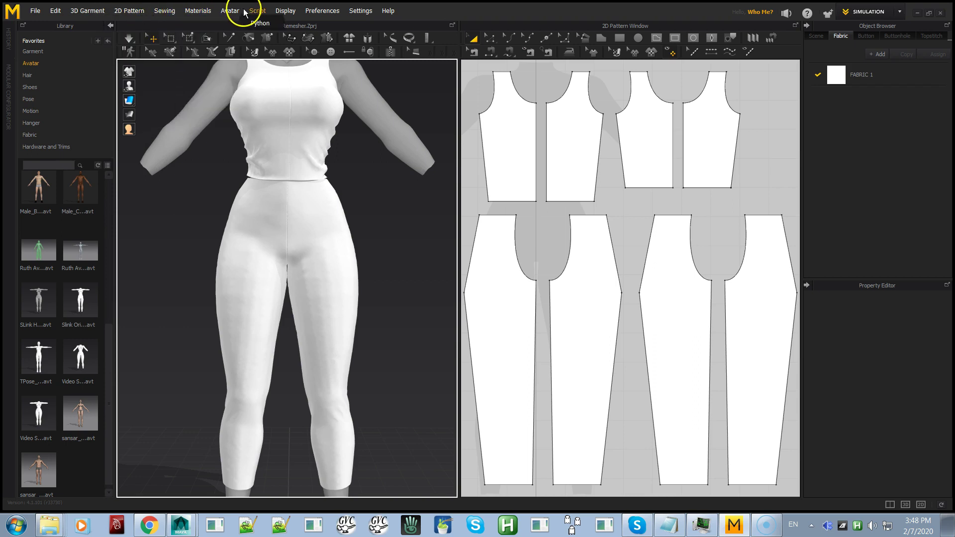
click(278, 11)
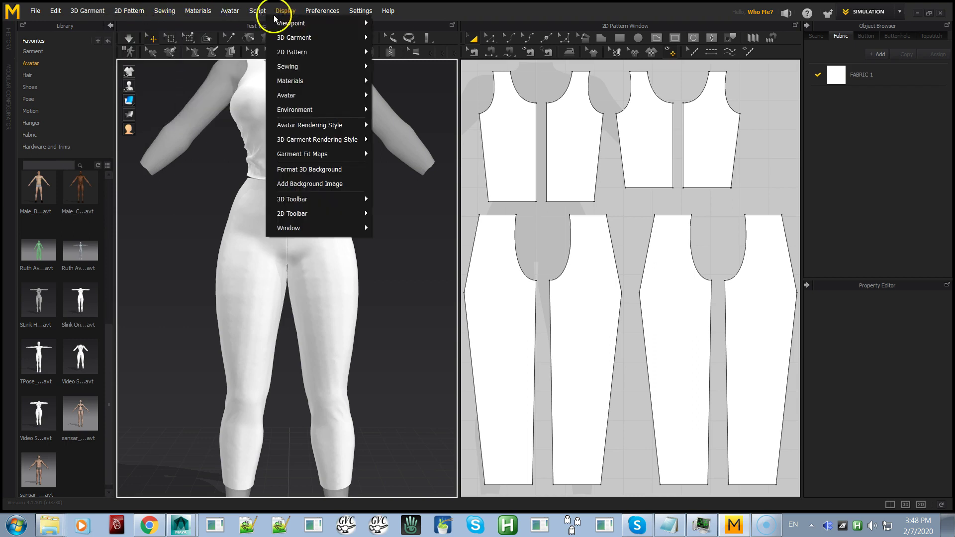
click(172, 242)
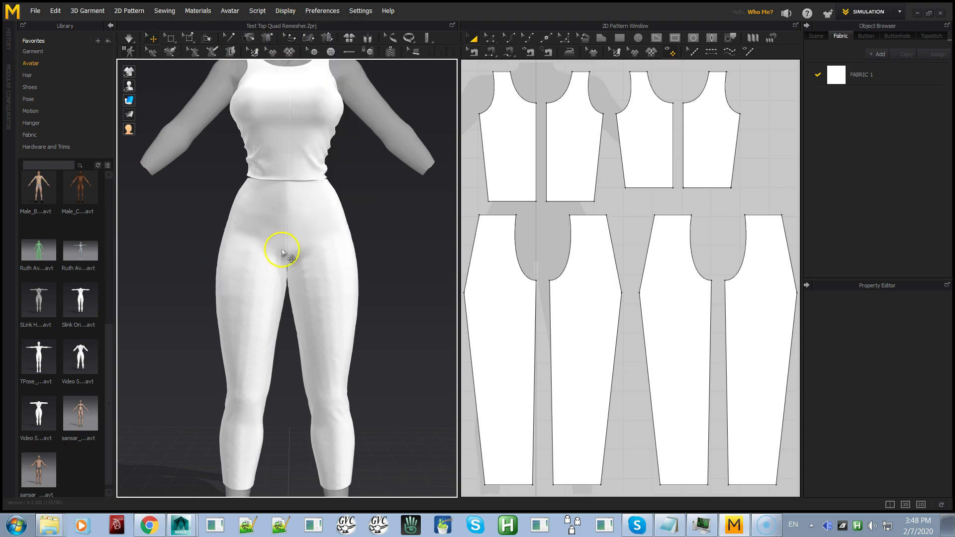
click(301, 279)
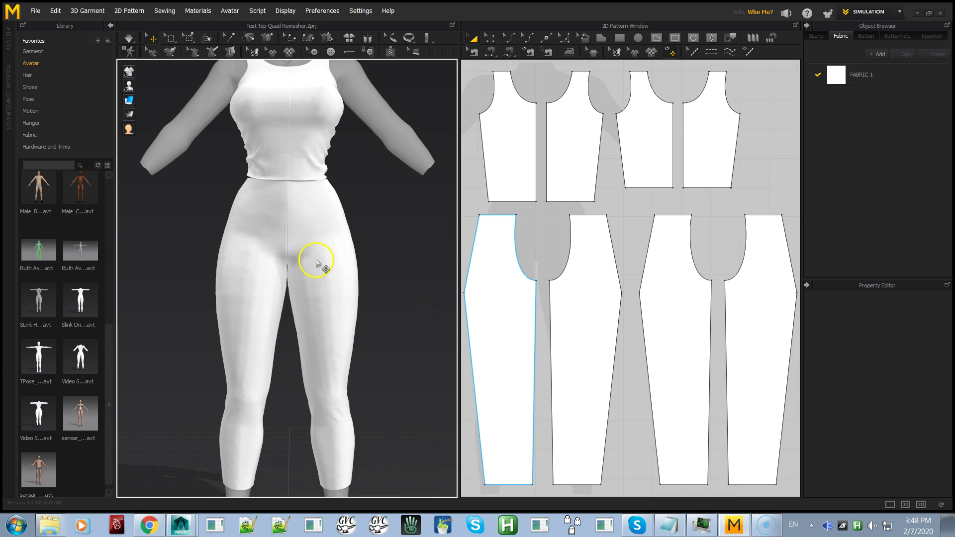
scroll(305, 266, up, 5)
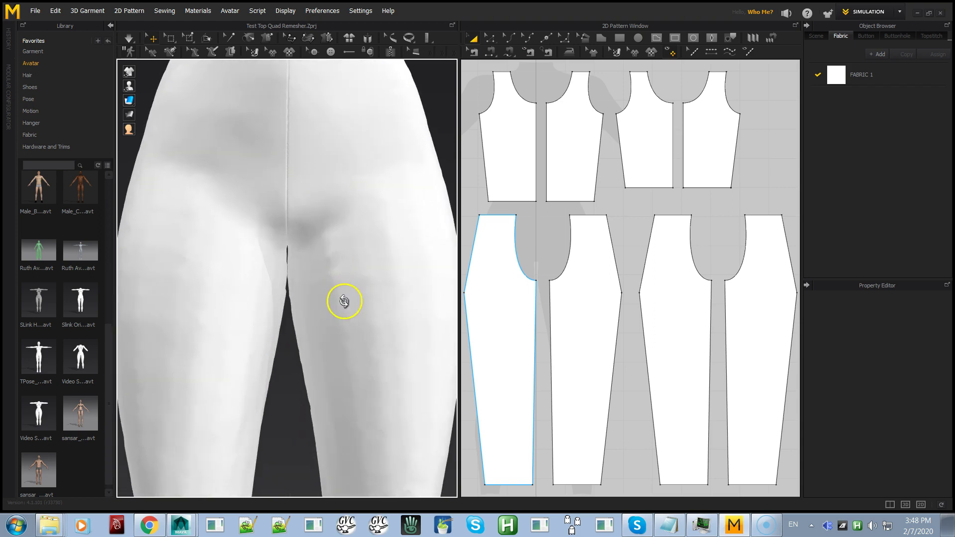
scroll(328, 299, down, 4)
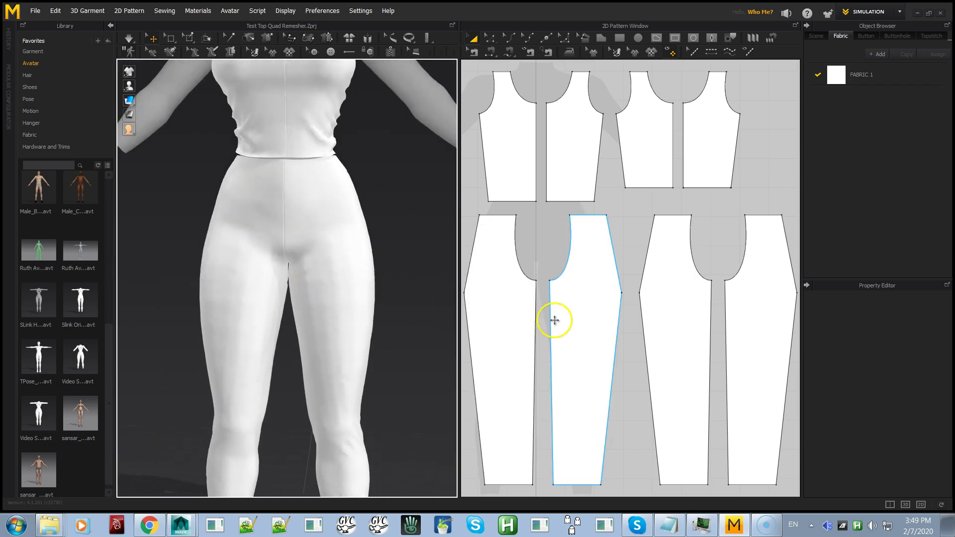
- Export the four pants pattern pieces to the Desktop as an OBJ named Video Pants, using Single Object, Weld, Thin, Unified UV Coordinates and cm scale
click(527, 330)
shift+click(566, 319)
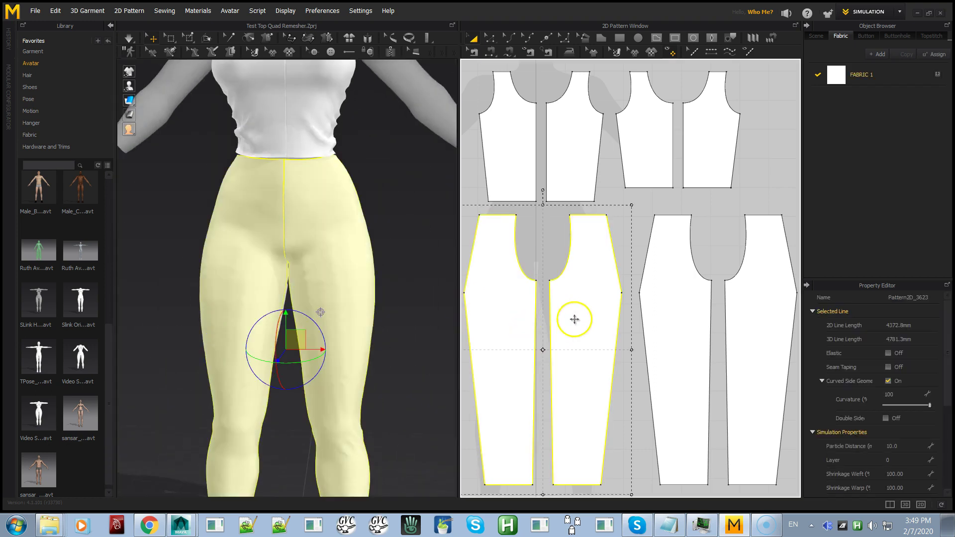
shift+click(672, 316)
shift+click(737, 311)
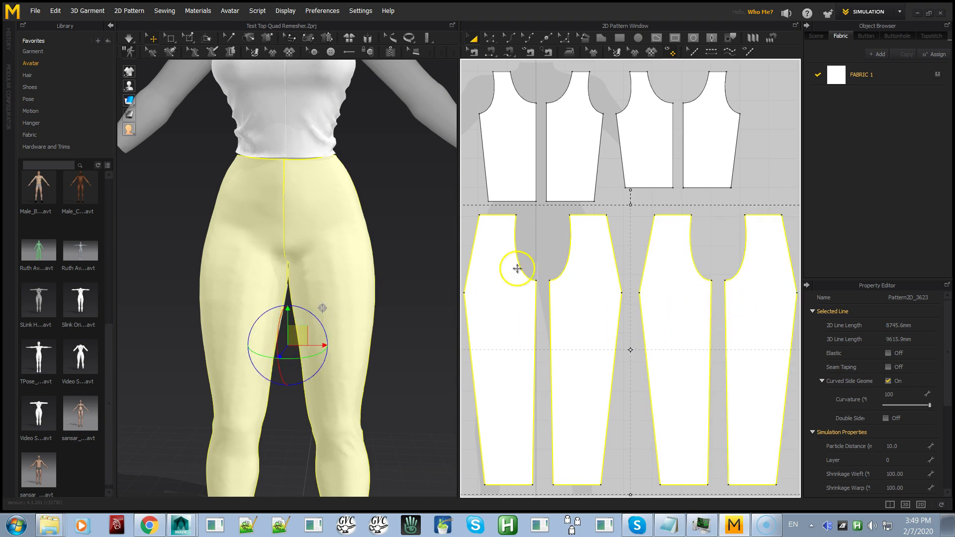
click(36, 11)
mouse_move(60, 141)
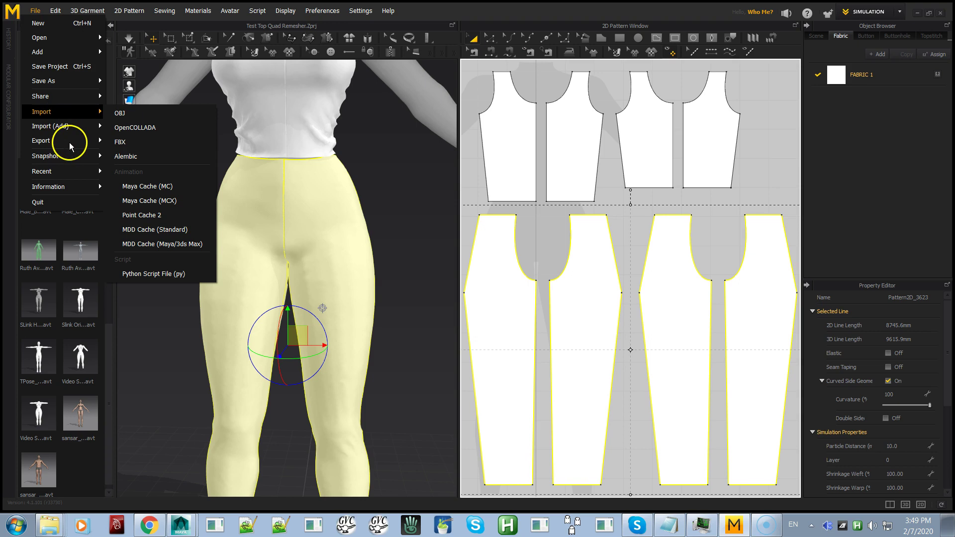
click(130, 155)
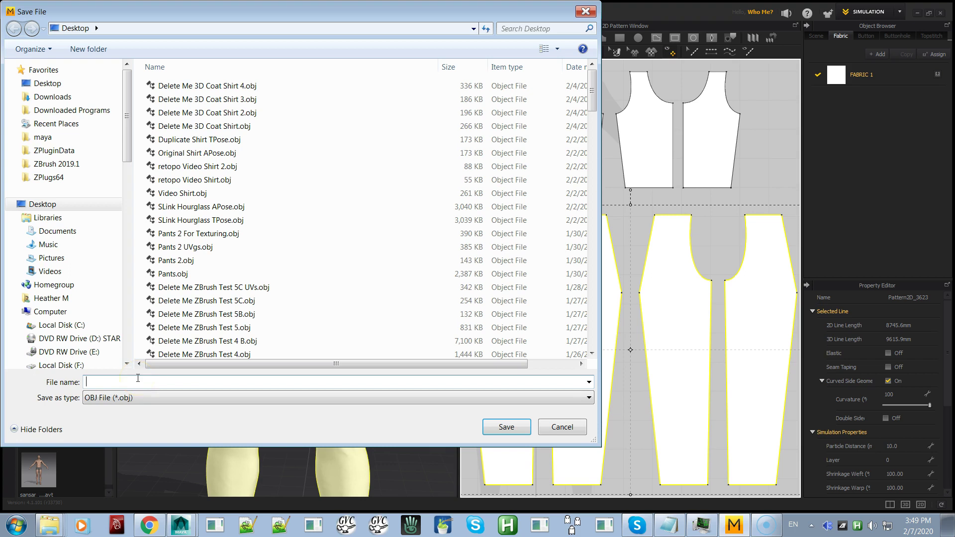
text(Video Pants)
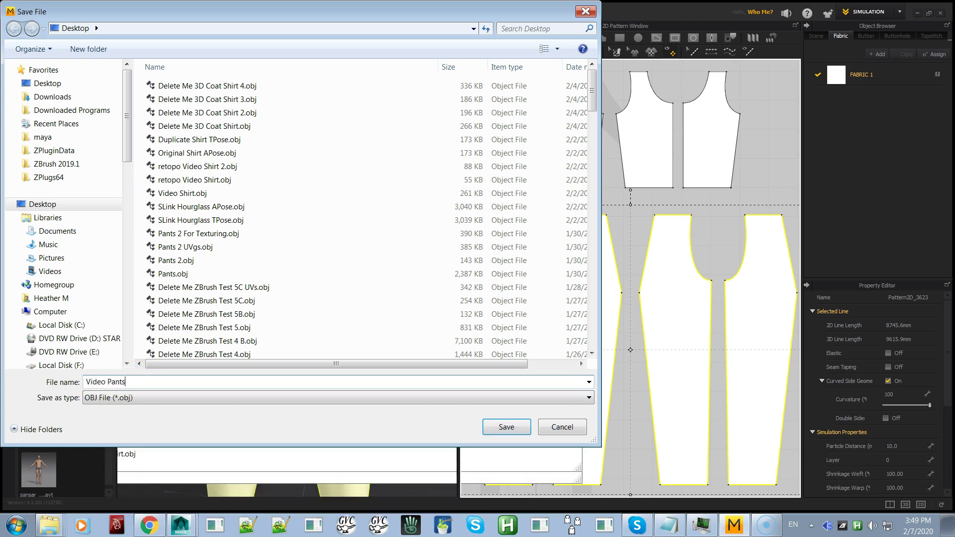
key(Return)
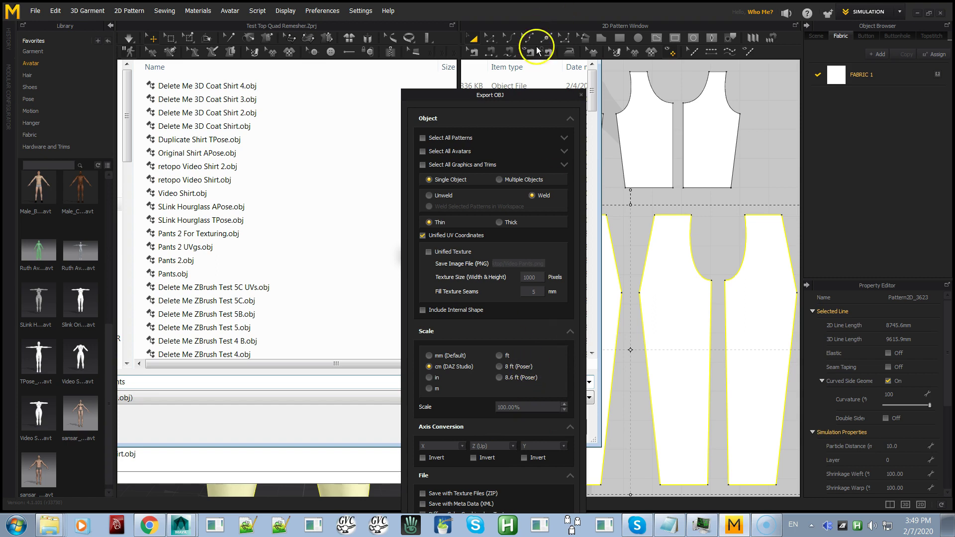
drag(513, 94, 532, 45)
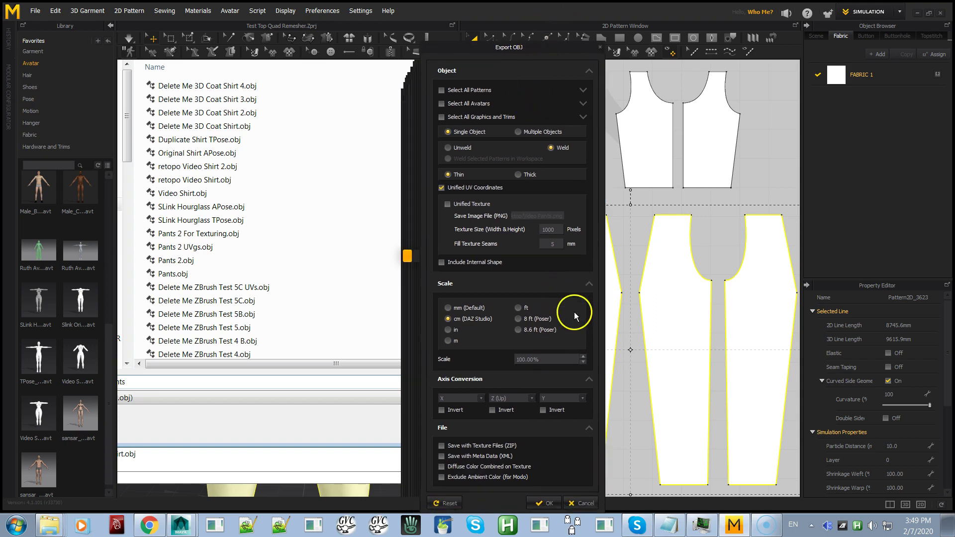
click(543, 503)
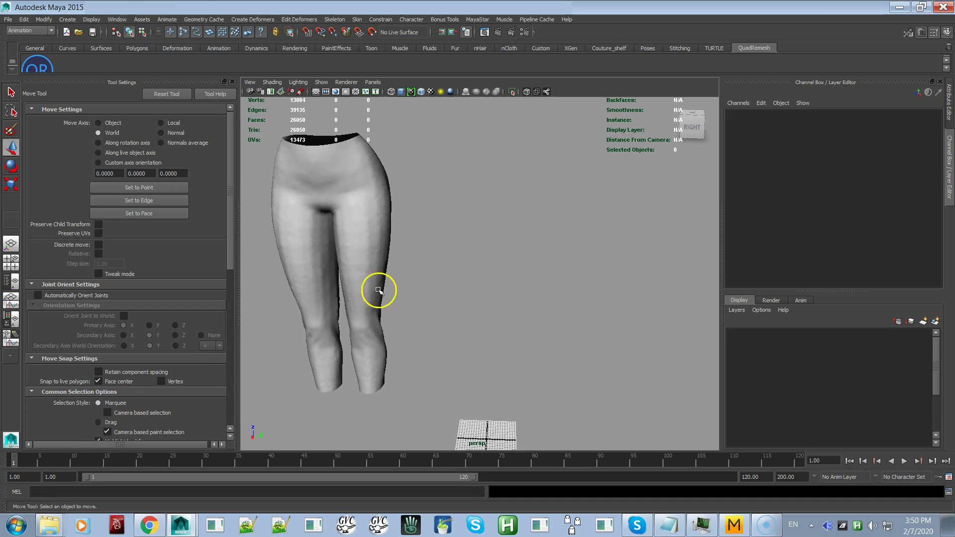
- In Maya, select the pants mesh and examine its triangulated topology around the crotch and legs
scroll(372, 305, up, 5)
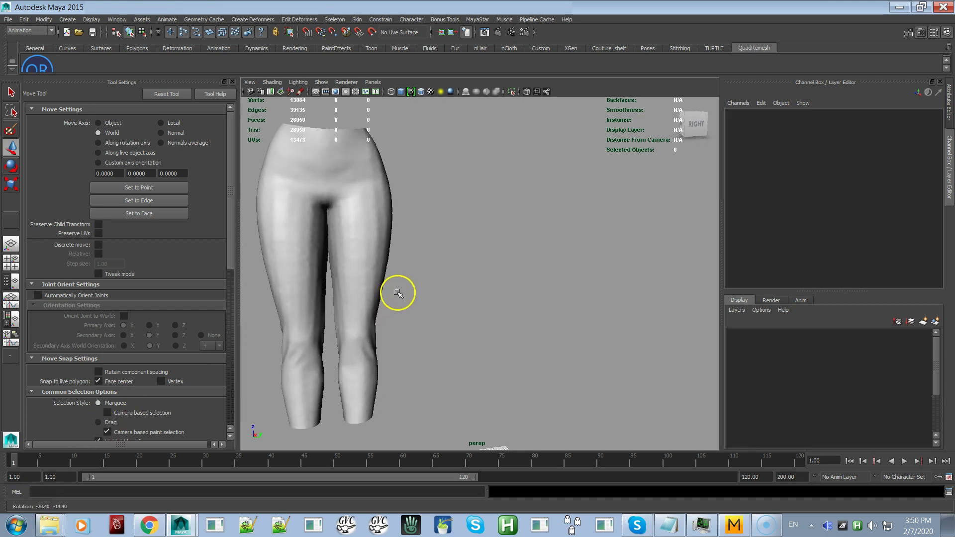
alt+middle_drag(404, 299, 434, 333)
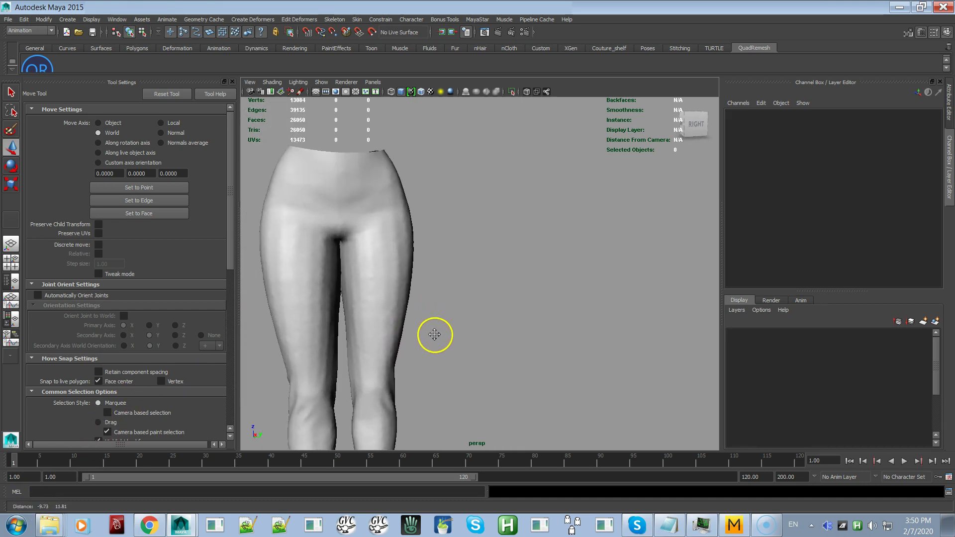
alt+right_drag(363, 280, 398, 309)
alt+middle_drag(398, 309, 470, 307)
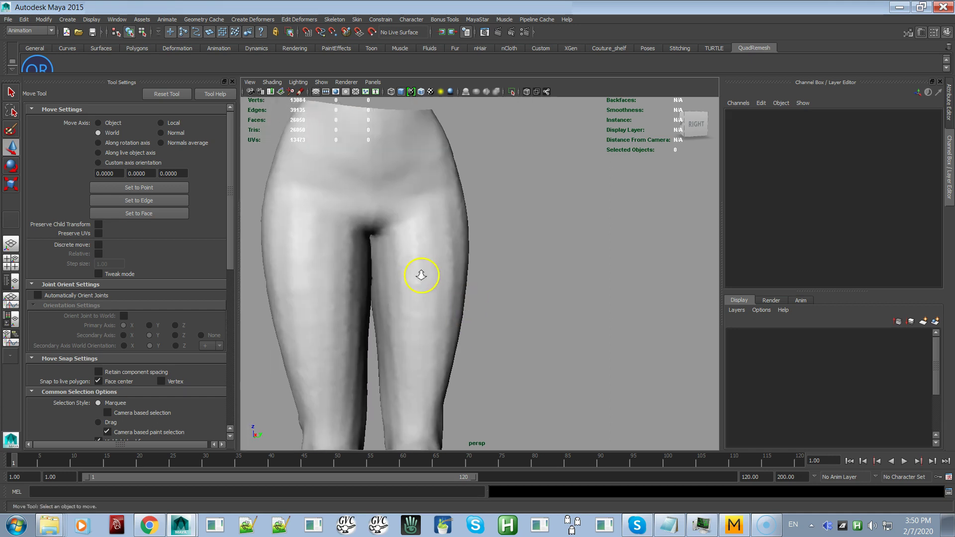
scroll(420, 287, up, 3)
click(415, 300)
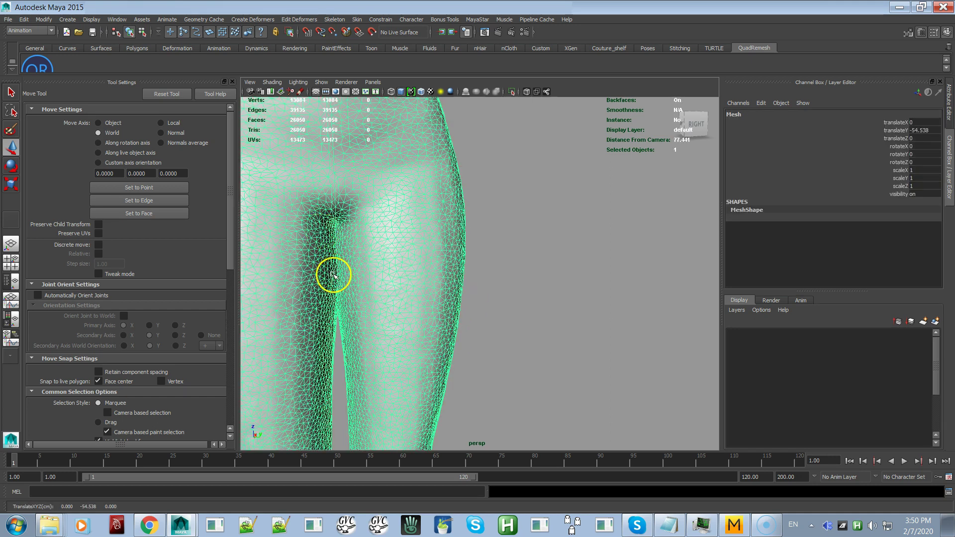
scroll(467, 321, down, 5)
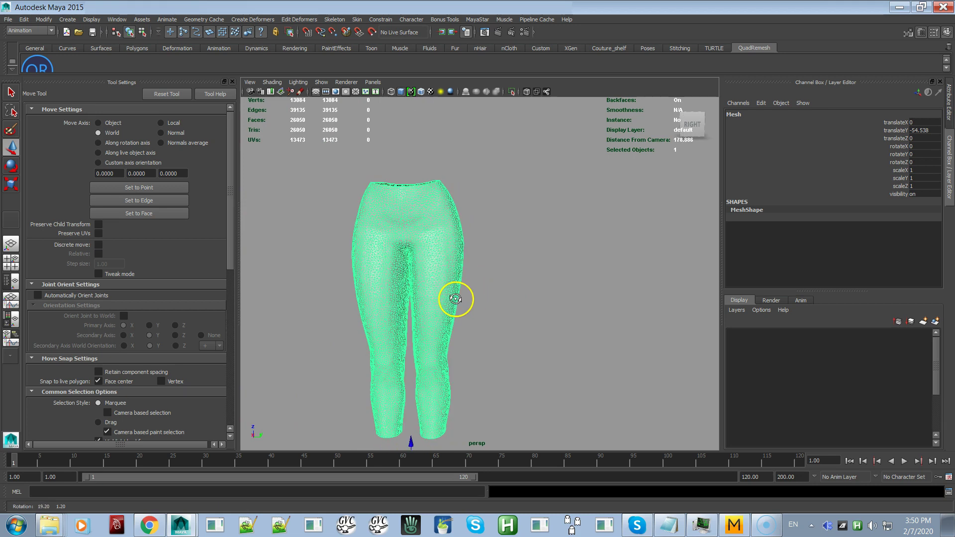
alt+middle_drag(456, 301, 390, 223)
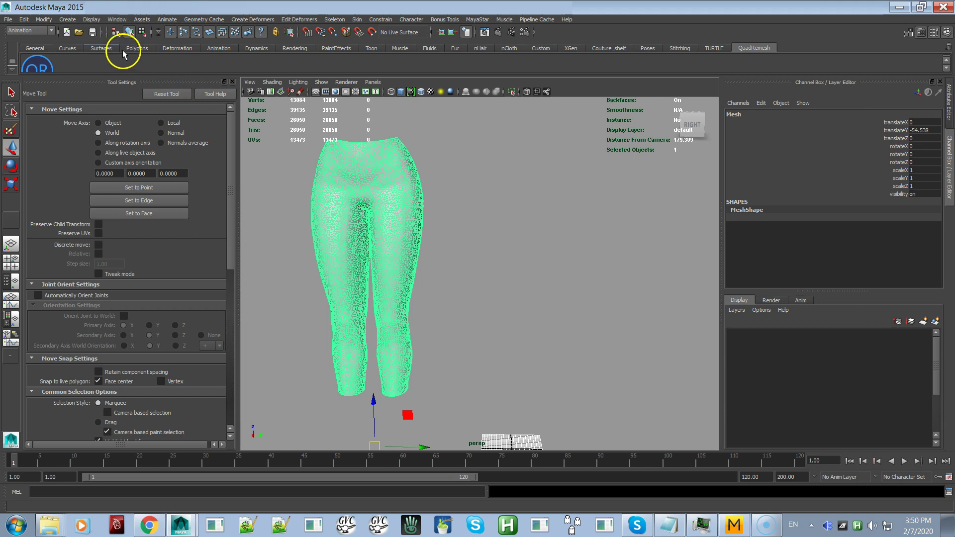
- Import Video Pants.obj from the Desktop into the current scene
click(9, 19)
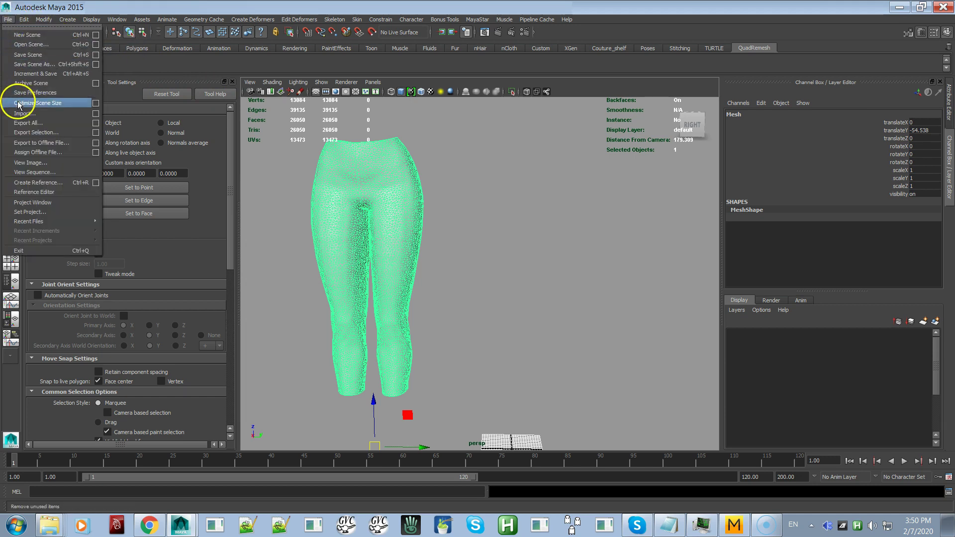
click(25, 114)
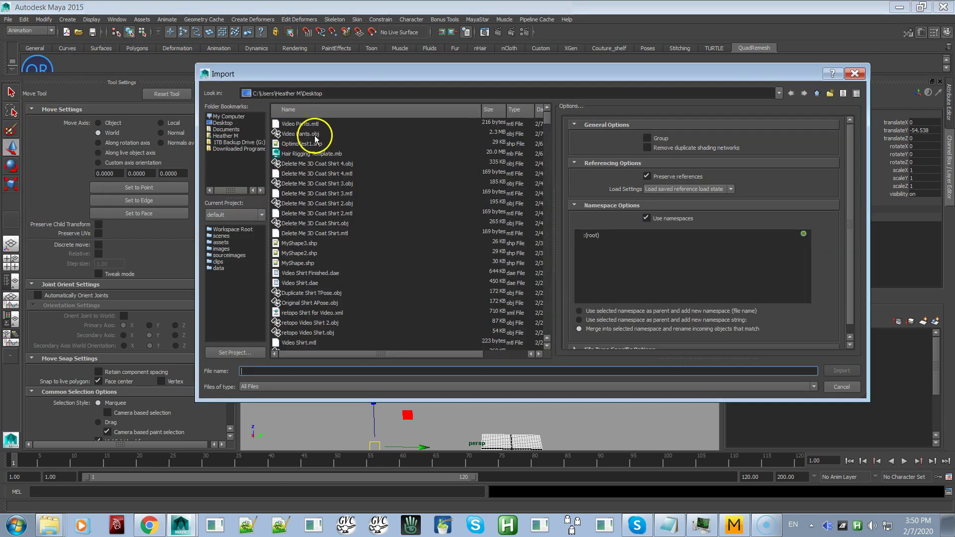
click(309, 123)
double_click(305, 135)
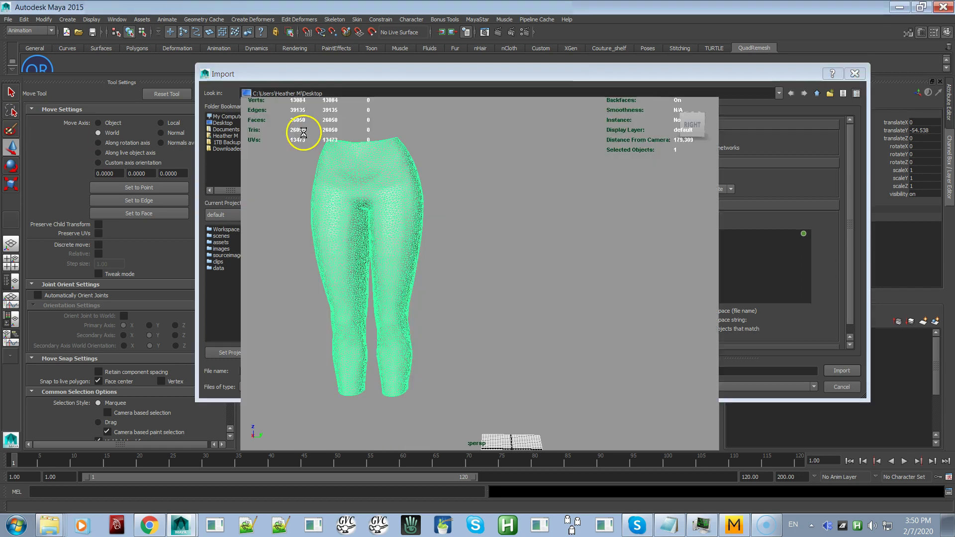
- Rotate the newly imported pants -90 degrees about Z and freeze their transformations
alt+drag(581, 301, 516, 288)
click(510, 287)
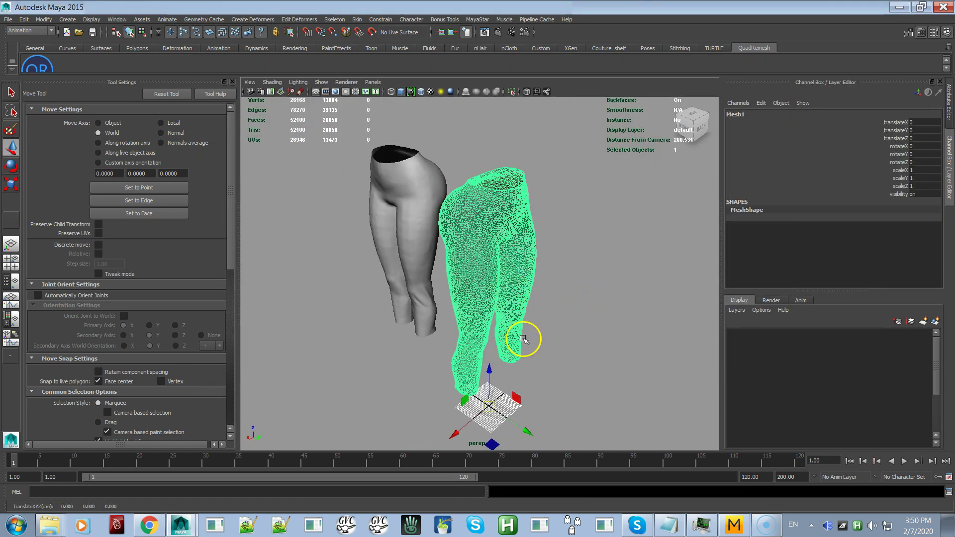
alt+middle_drag(524, 339, 524, 294)
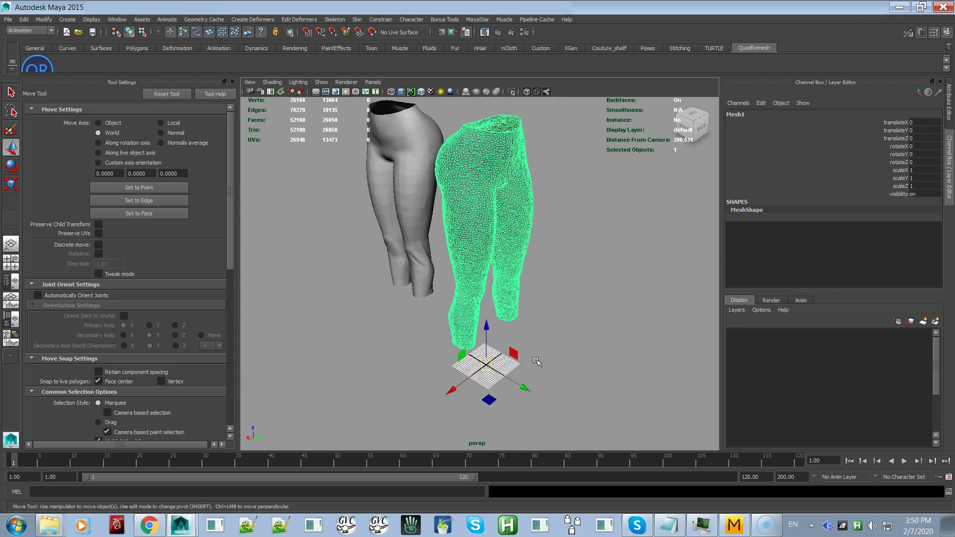
key(e)
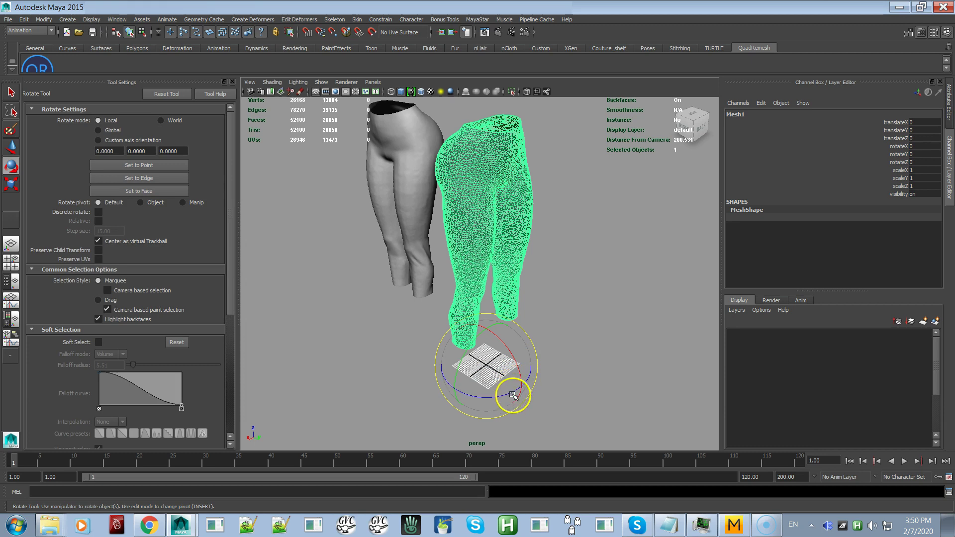
key(j)
drag(511, 394, 450, 361)
alt+drag(416, 301, 443, 284)
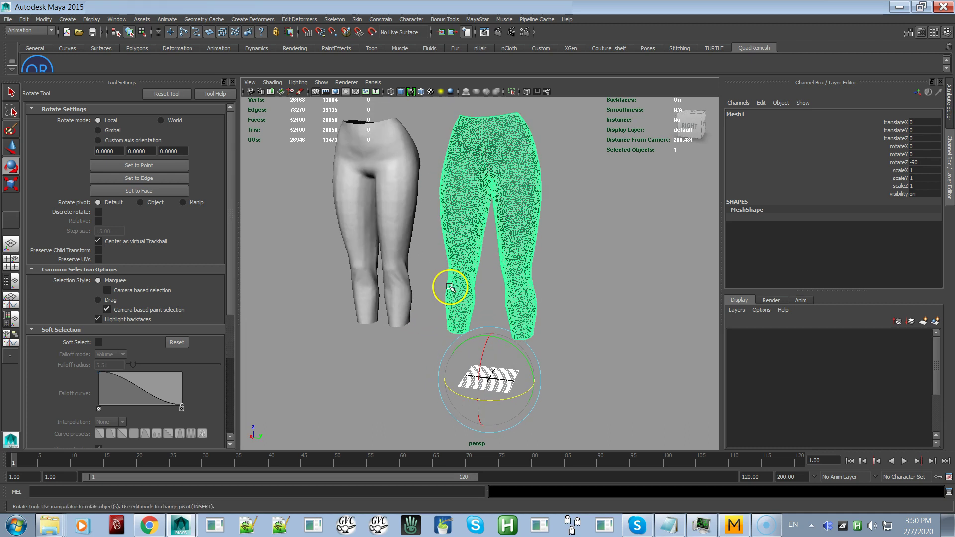
click(476, 20)
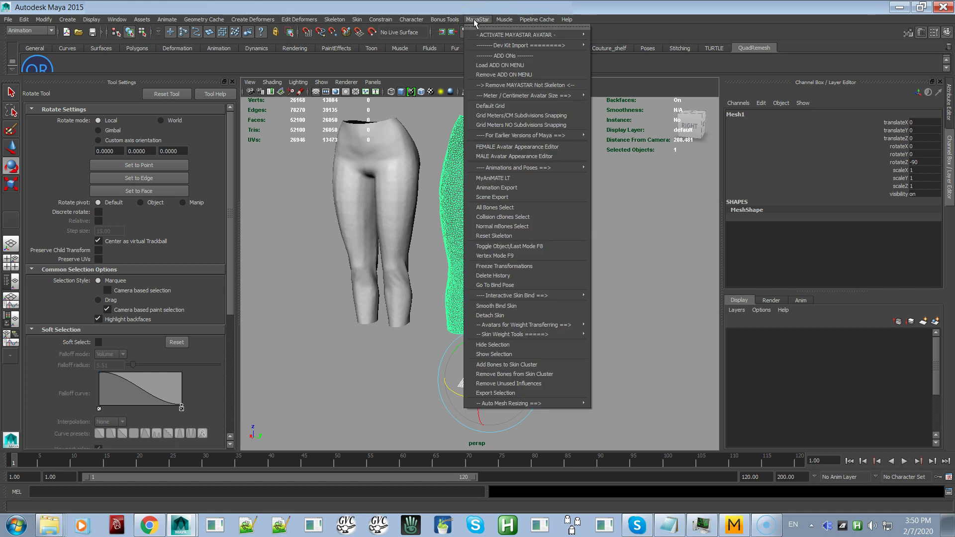
click(538, 267)
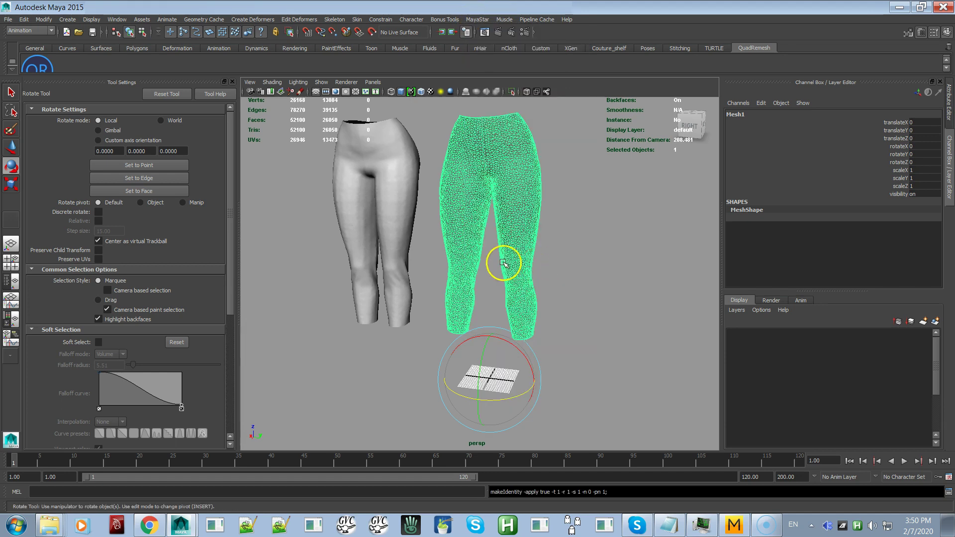
- Open Quad Remesher for the imported pants, move its window clear of the mesh, and turn off Detect Hard-Edges by angle
scroll(503, 265, up, 5)
alt+drag(454, 285, 472, 267)
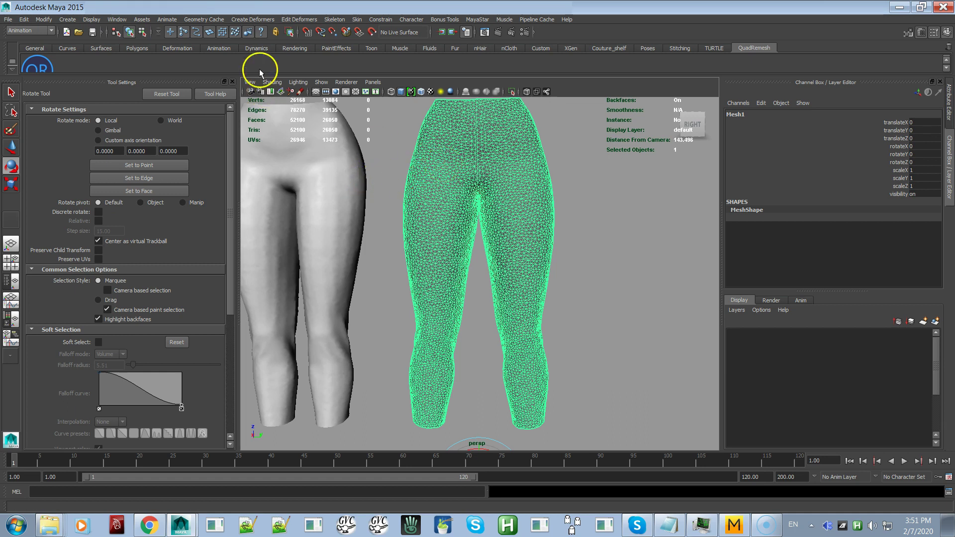
click(40, 64)
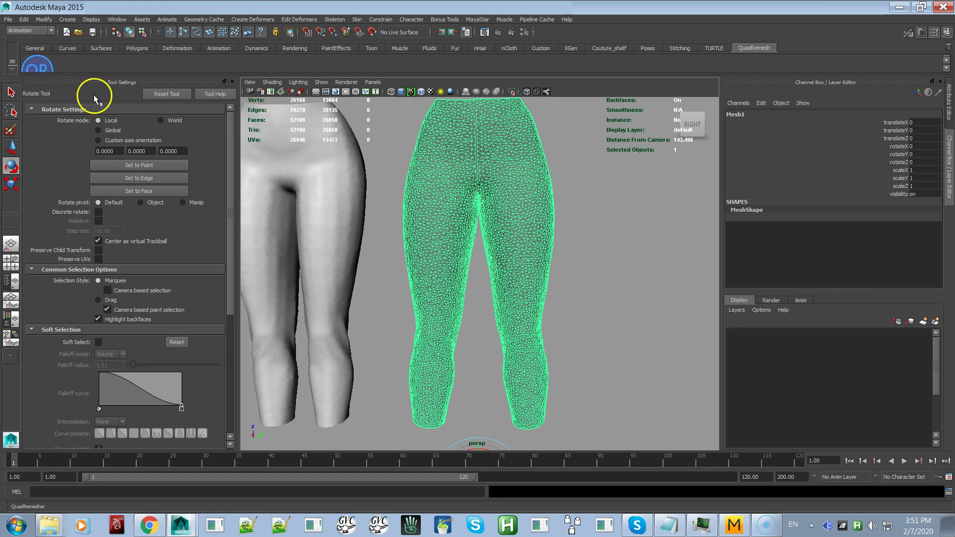
drag(119, 166, 677, 168)
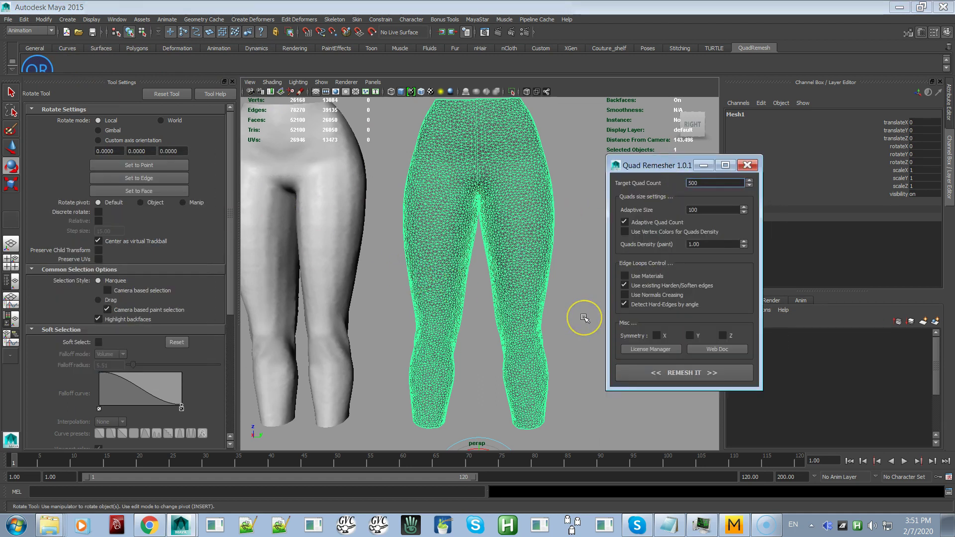
click(625, 304)
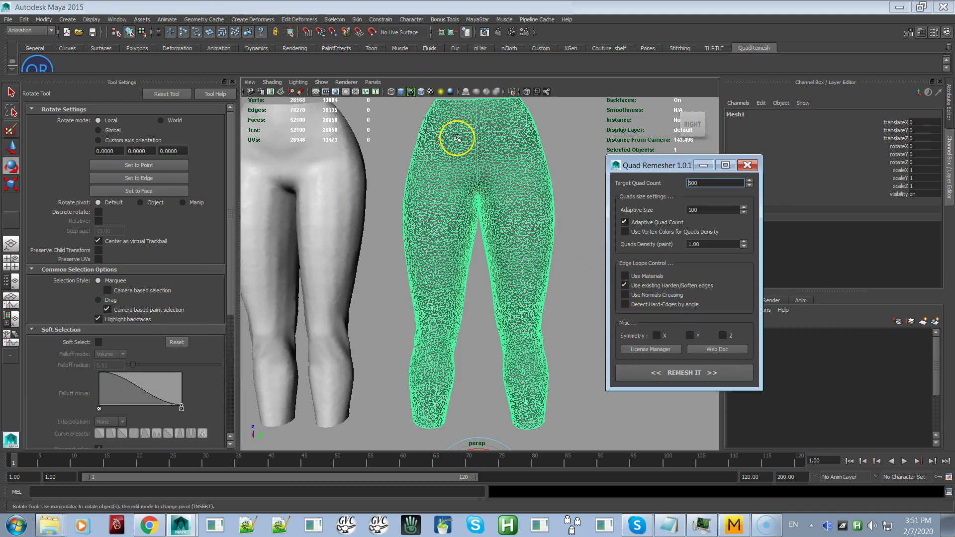
- Examine the imported pants' surface and solid edge display up close around the crotch and upper leg
click(565, 145)
alt+drag(538, 167, 490, 188)
click(488, 189)
alt+right_drag(490, 189, 586, 231)
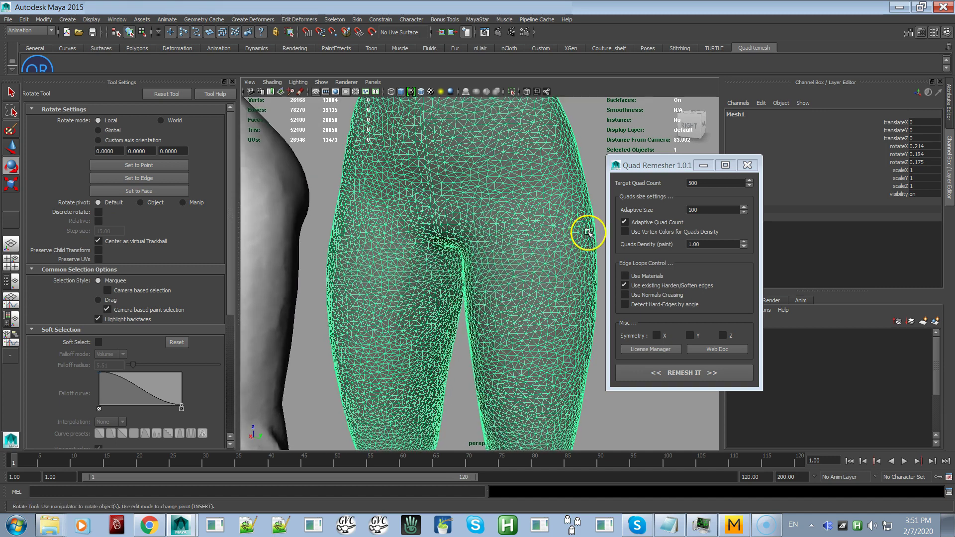
click(462, 368)
mouse_move(456, 360)
alt+mouse_down()
mouse_move(448, 384)
mouse_move(469, 347)
alt+mouse_up()
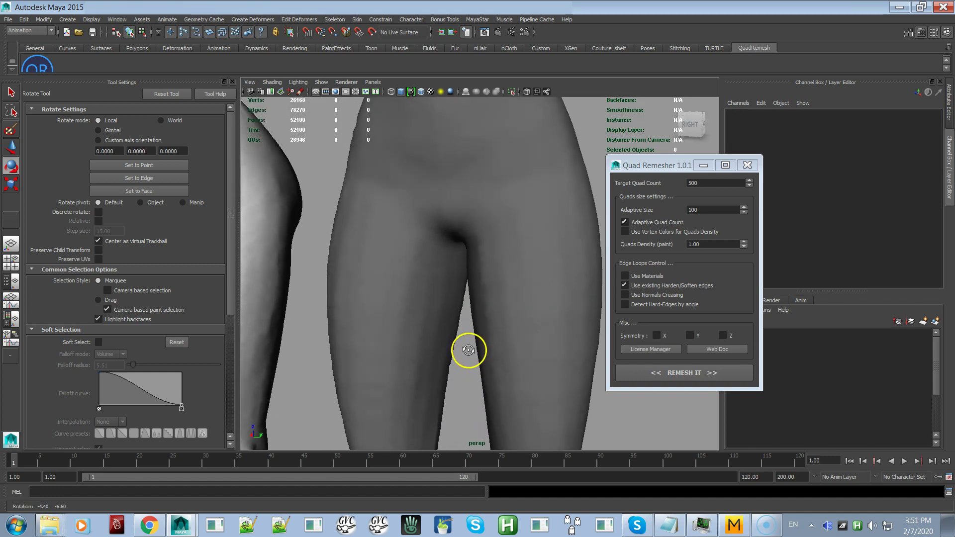
click(474, 345)
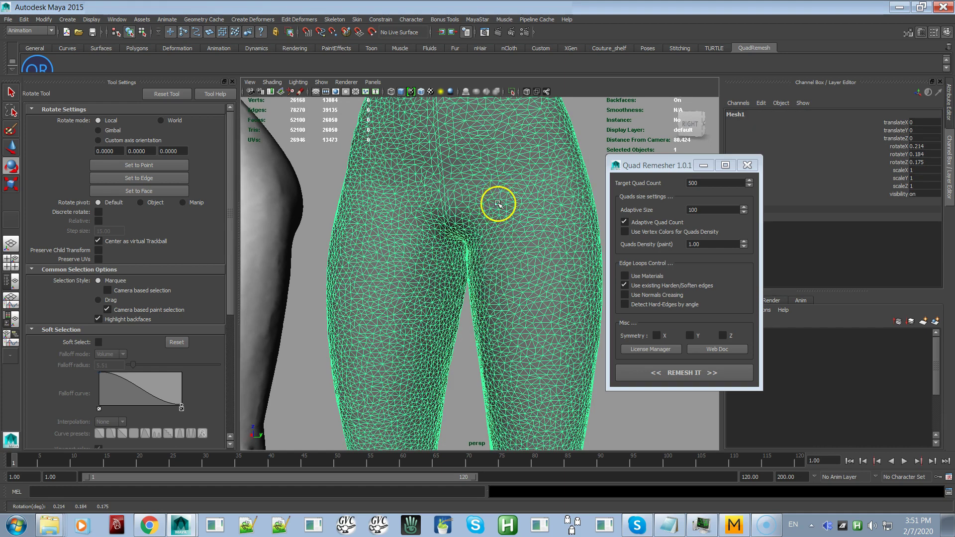
alt+right_drag(493, 170, 523, 328)
alt+middle_drag(523, 327, 426, 335)
alt+right_drag(426, 335, 437, 338)
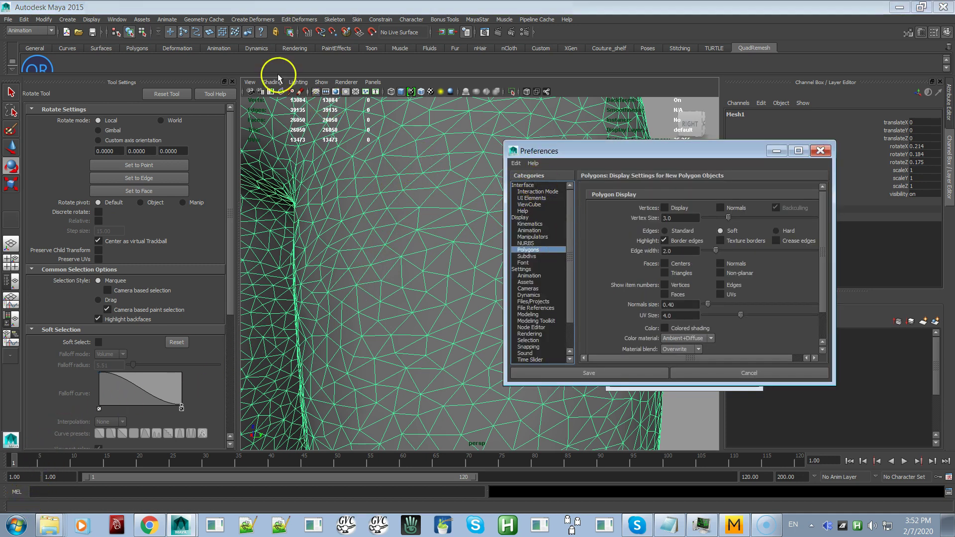
- Save the display preferences for new polygon objects with Soft edges and border edge highlighting
click(116, 19)
mouse_move(141, 73)
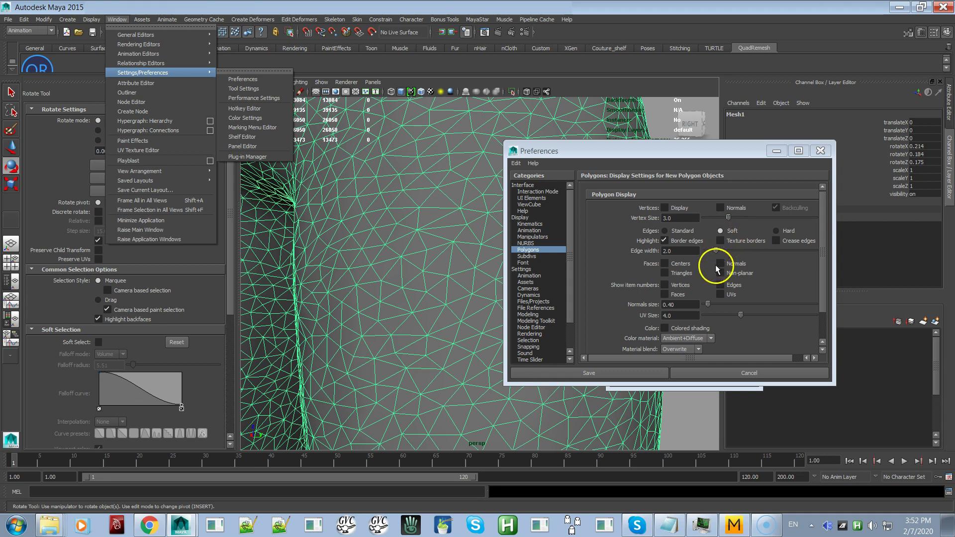
scroll(606, 291, down, 1)
scroll(605, 291, up, 1)
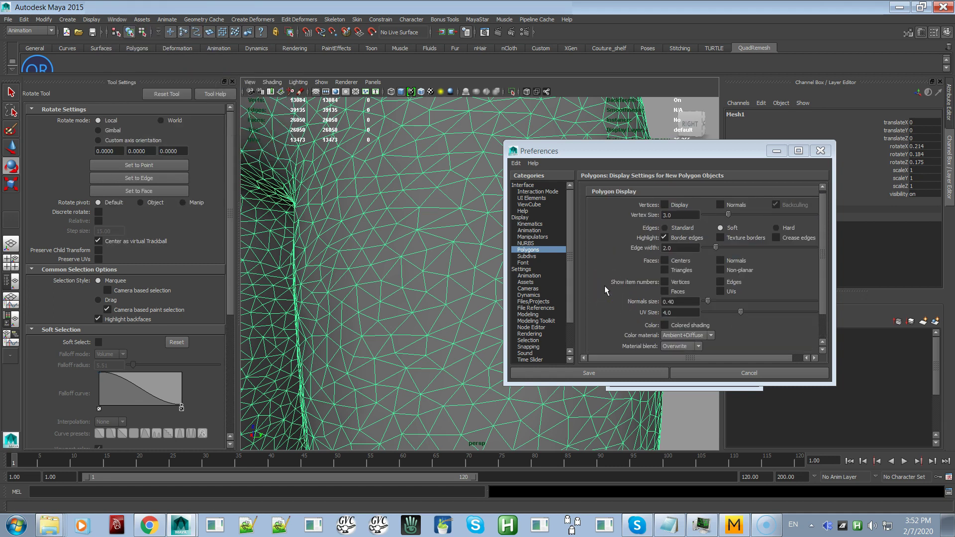
scroll(606, 291, up, 1)
click(642, 397)
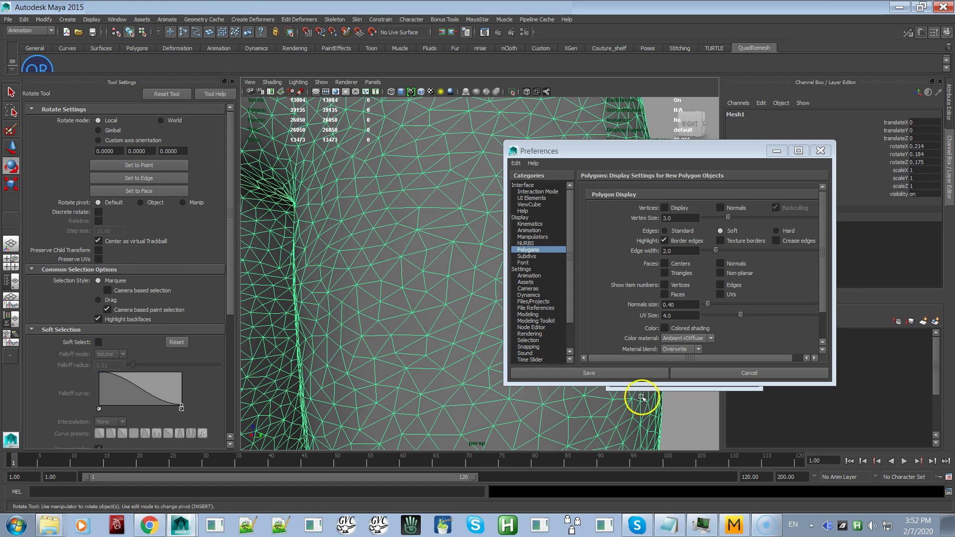
click(617, 374)
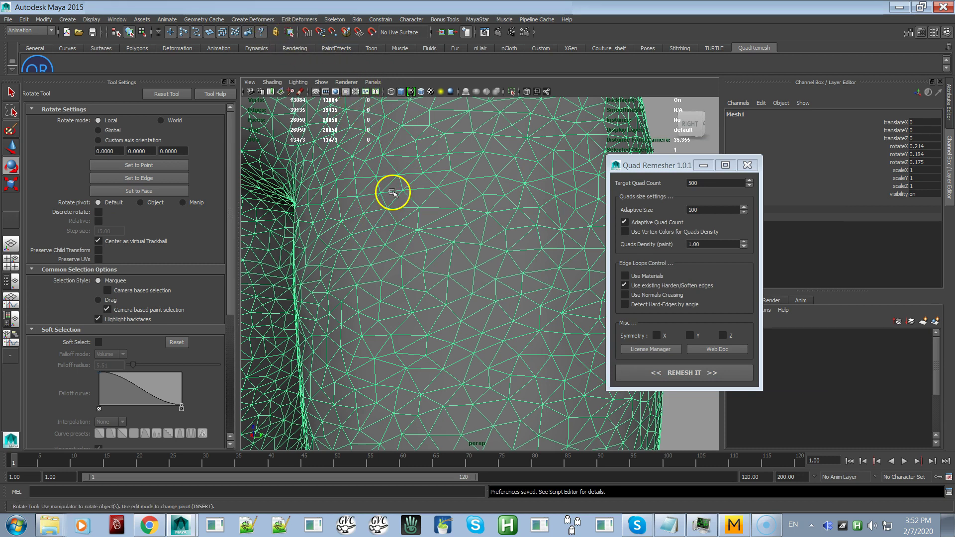
- Switch to the Polygons menu set, apply Soften Edge to the imported pants, and reselect the mesh as an object
click(45, 31)
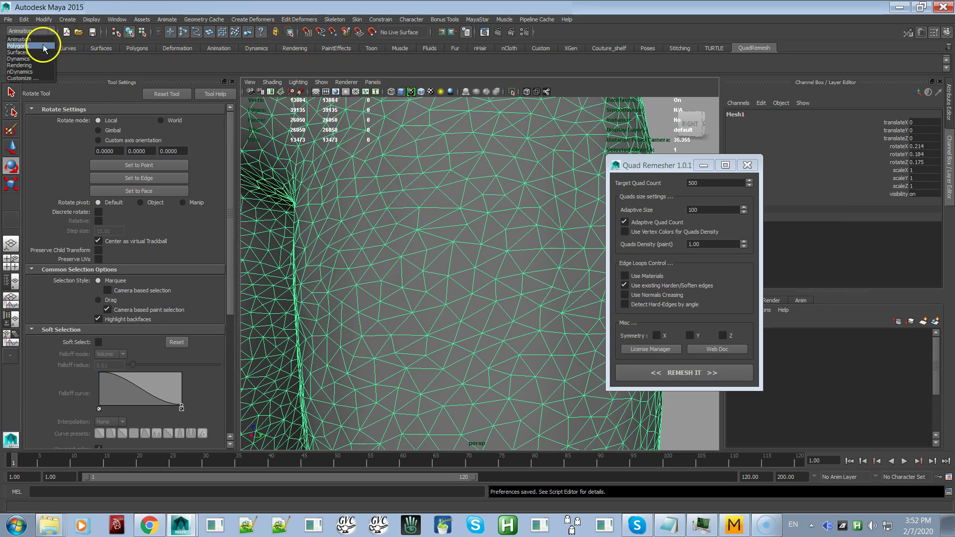
click(45, 46)
click(273, 19)
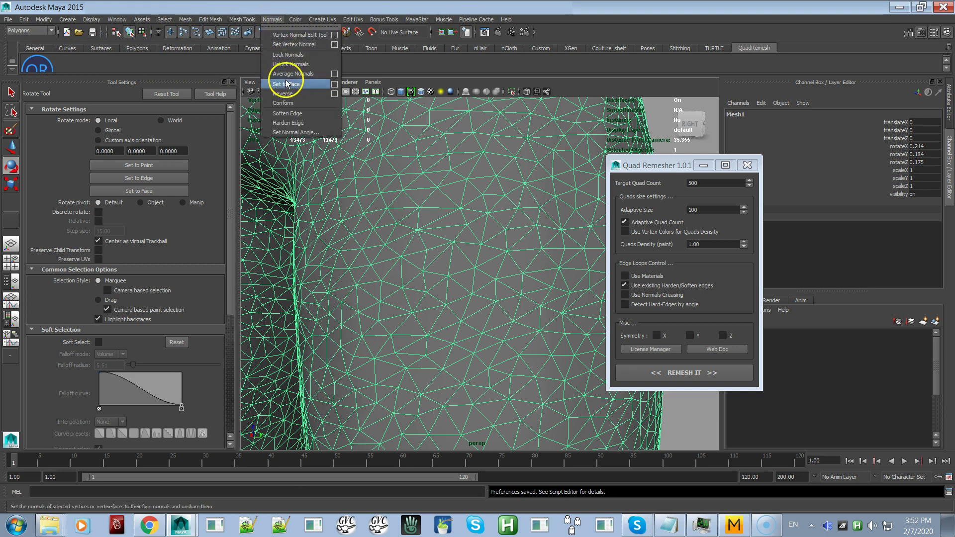
click(289, 113)
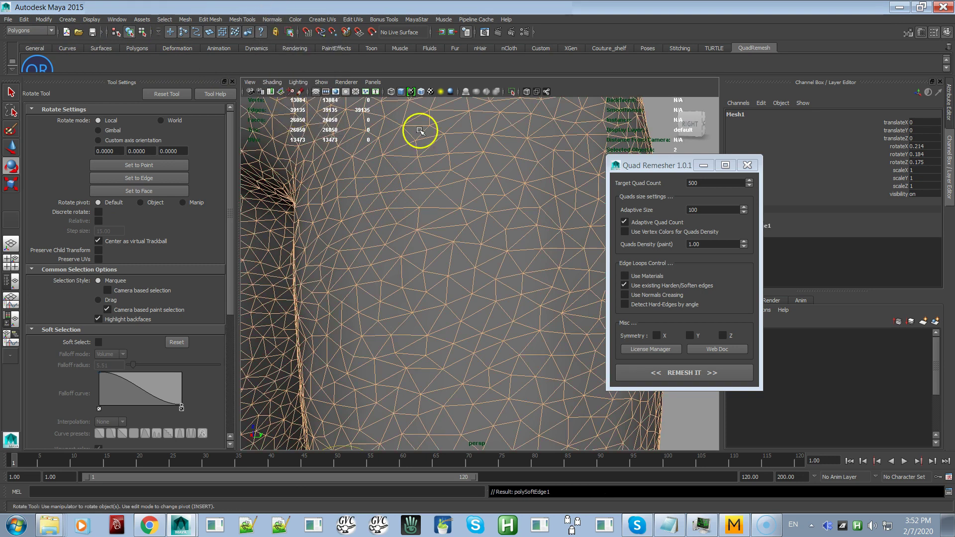
click(662, 120)
click(480, 192)
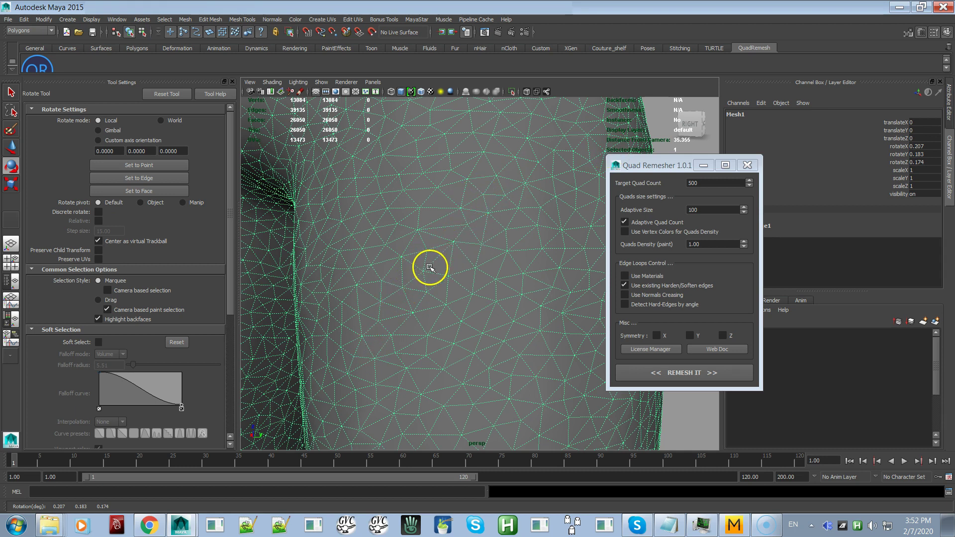
- Inspect the softened edges up close and, in edge selection mode, pick individual edges along the pants' front centre seam
scroll(447, 269, up, 3)
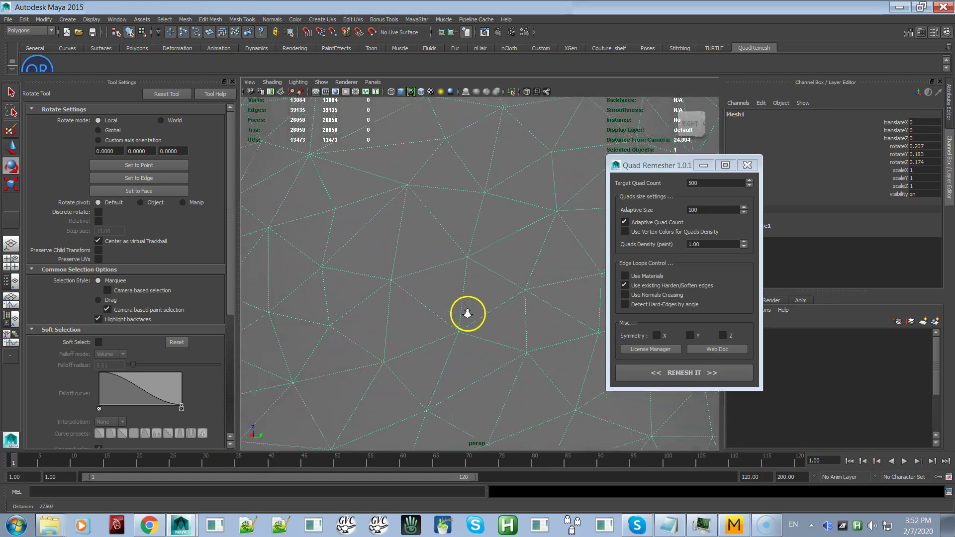
alt+right_drag(449, 274, 405, 185)
alt+drag(401, 222, 440, 306)
key(ctrl+d)
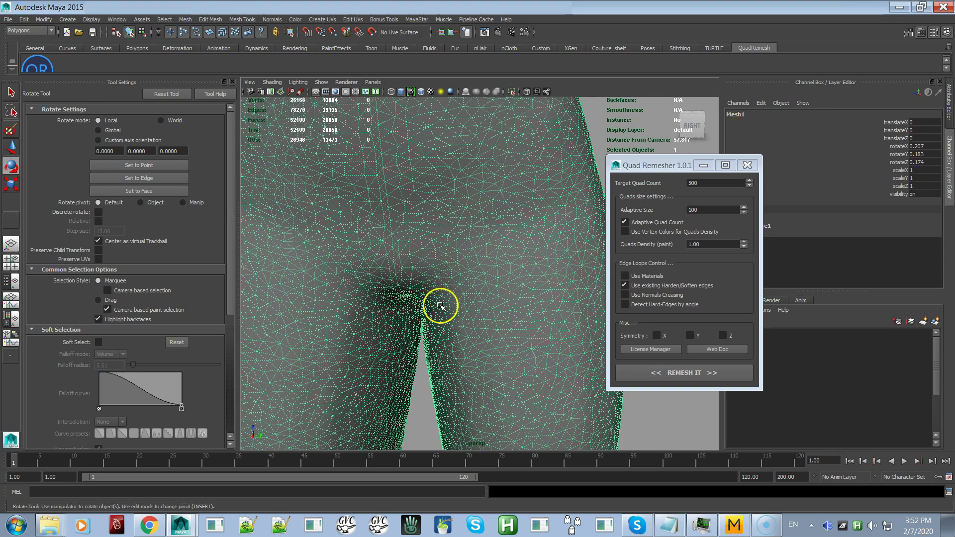
right_click(426, 191)
click(431, 170)
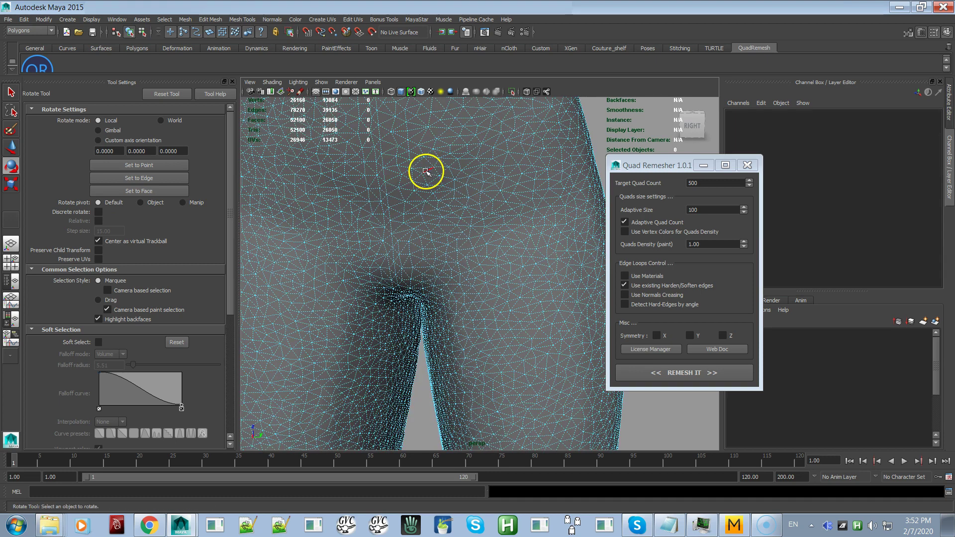
click(383, 159)
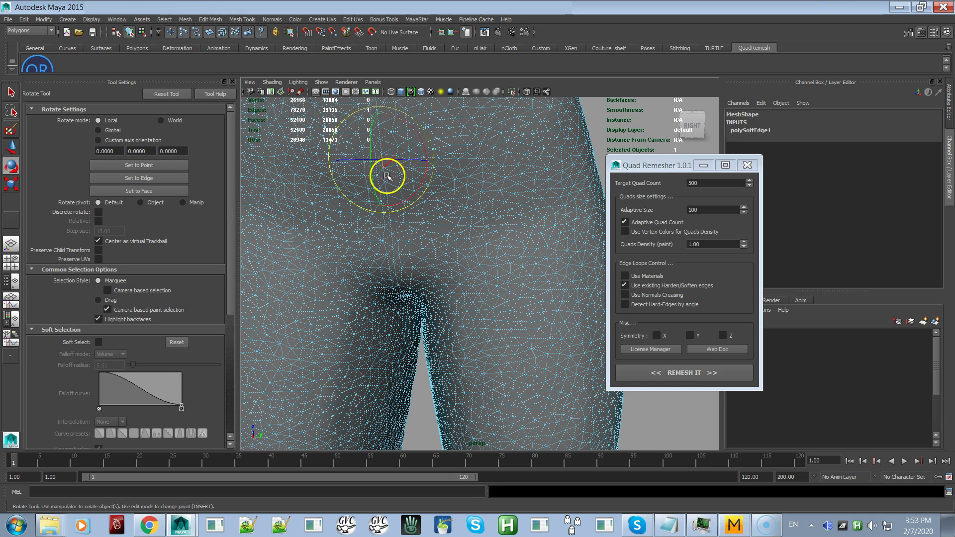
click(393, 231)
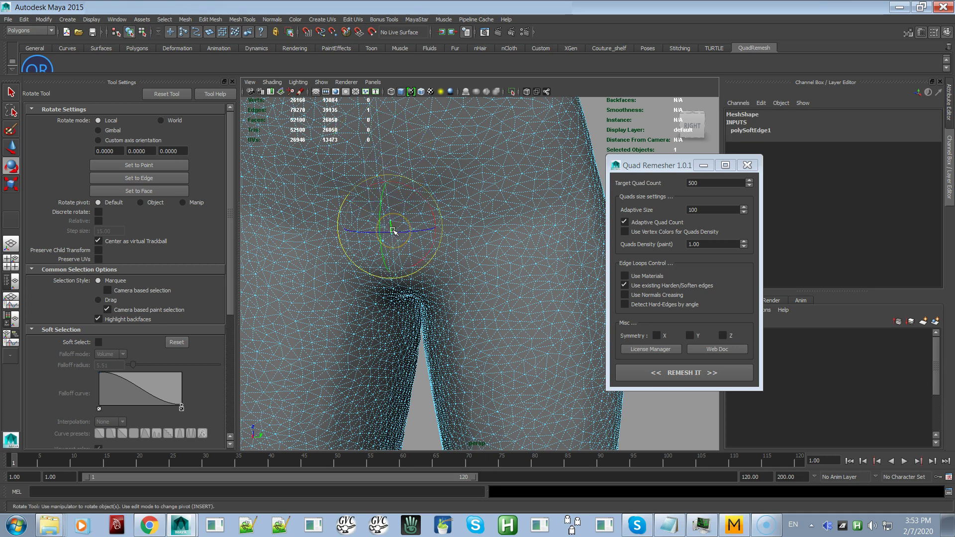
- Examine the pants' front and side seams alongside the complete layout of their UV shells in the UV Texture Editor
alt+drag(458, 210, 386, 212)
alt+right_drag(386, 211, 460, 249)
alt+drag(460, 247, 441, 194)
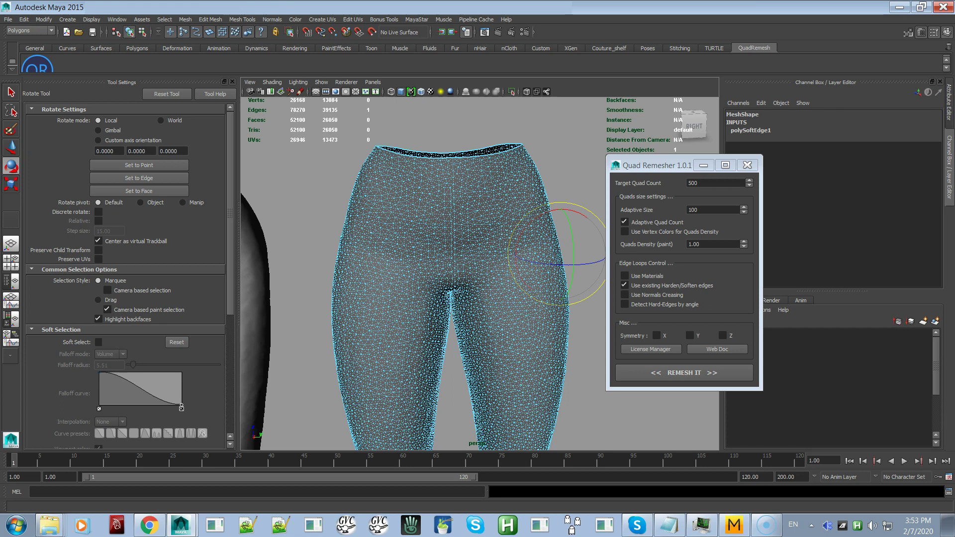
drag(0, 124, 222, 45)
alt+drag(399, 170, 409, 181)
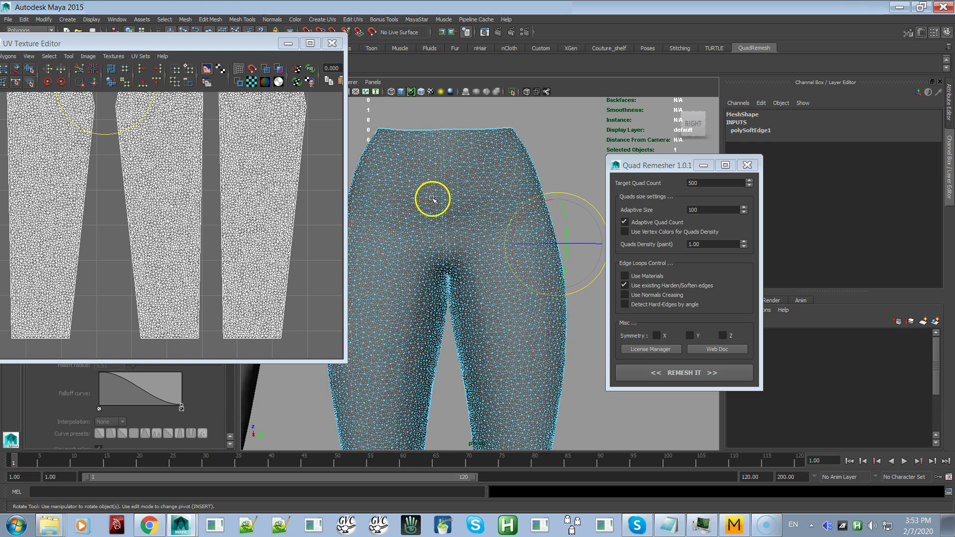
alt+drag(454, 259, 375, 256)
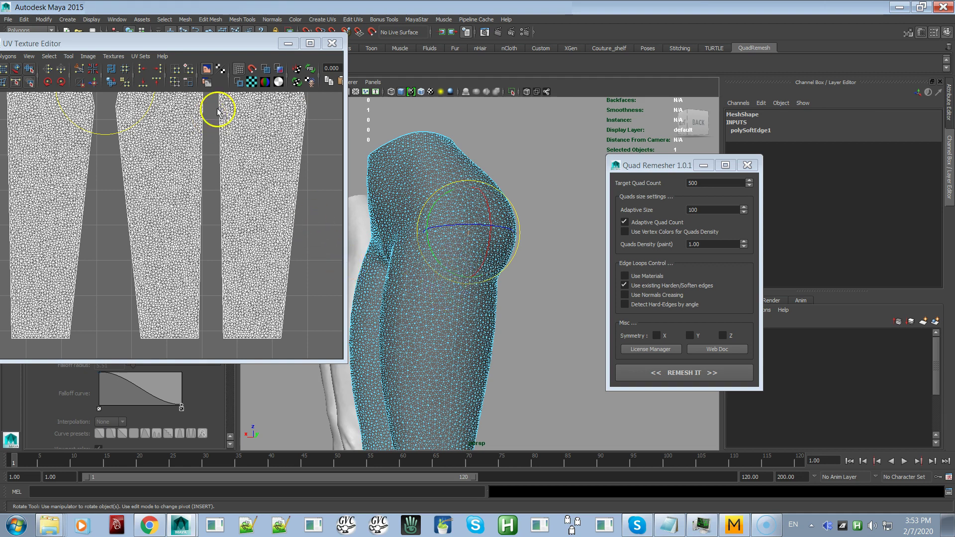
click(208, 188)
alt+right_drag(208, 180, 61, 195)
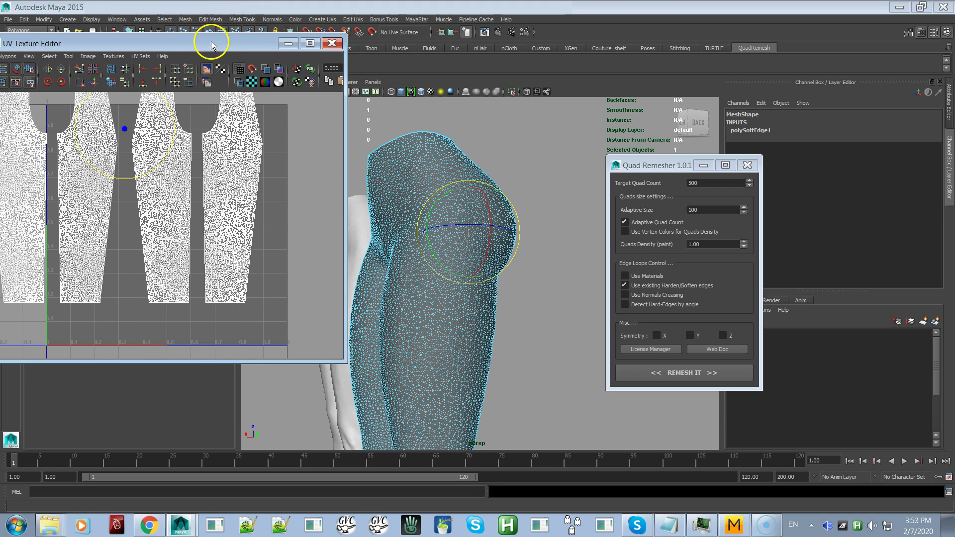
drag(213, 34, 288, 36)
alt+right_drag(288, 121, 194, 135)
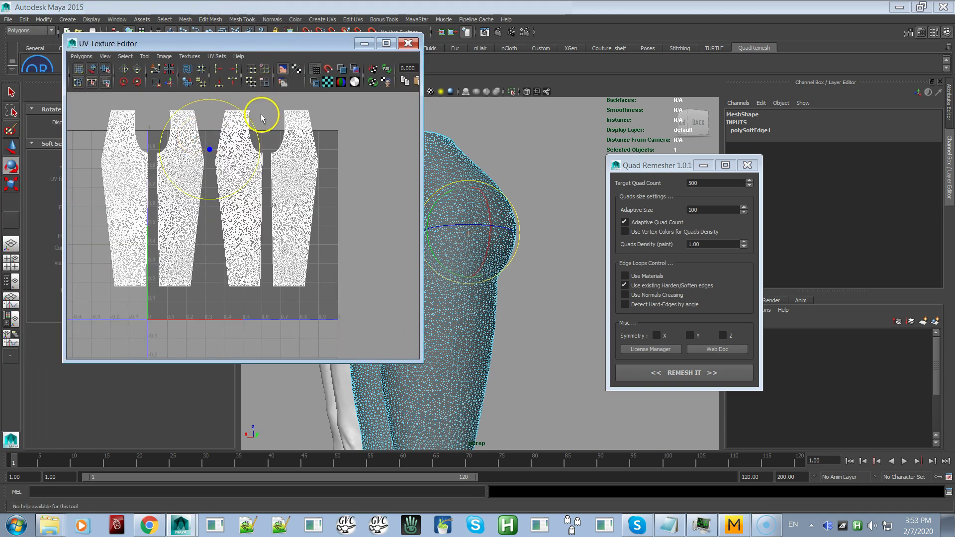
- Select all UVs of the four pants shells in the UV Texture Editor and reduce the selection to the shell borders
right_drag(349, 217, 377, 212)
drag(245, 232, 90, 320)
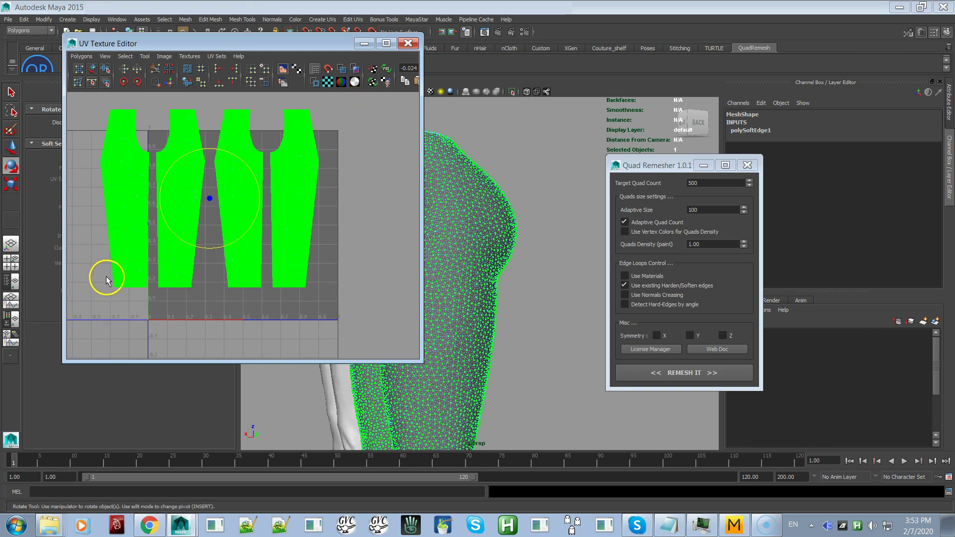
click(126, 57)
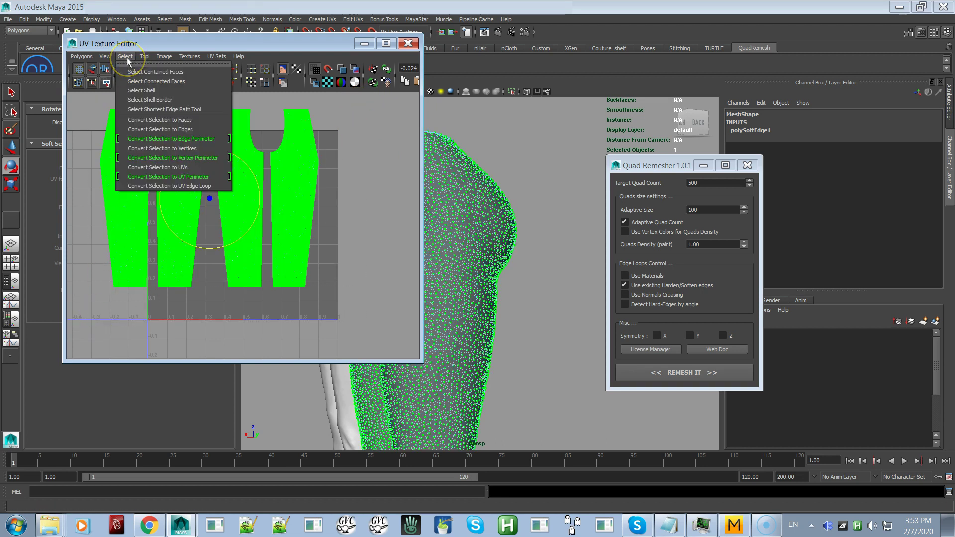
click(143, 101)
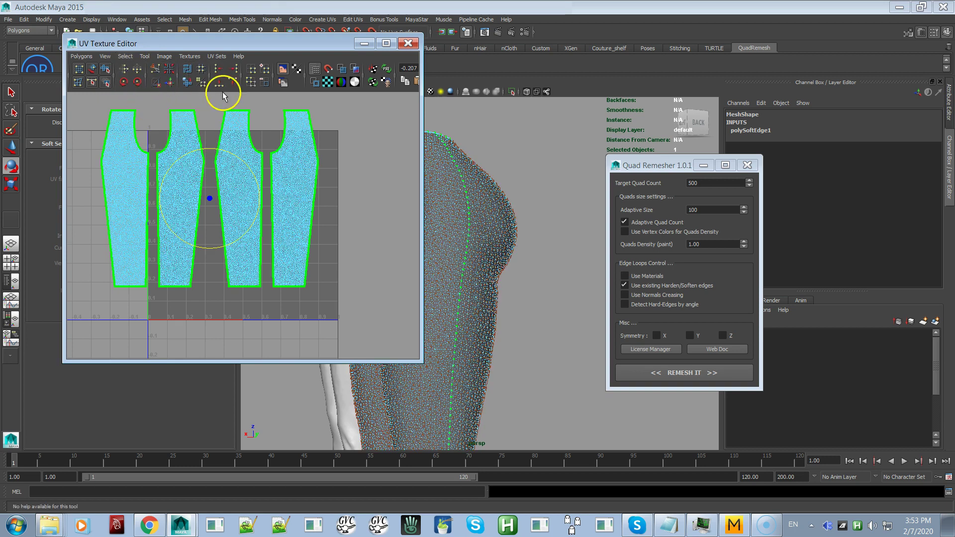
- Move the UV Texture Editor out of the way and convert the shell border UVs to contained edges on the pants mesh
drag(274, 41, 0, 72)
click(165, 19)
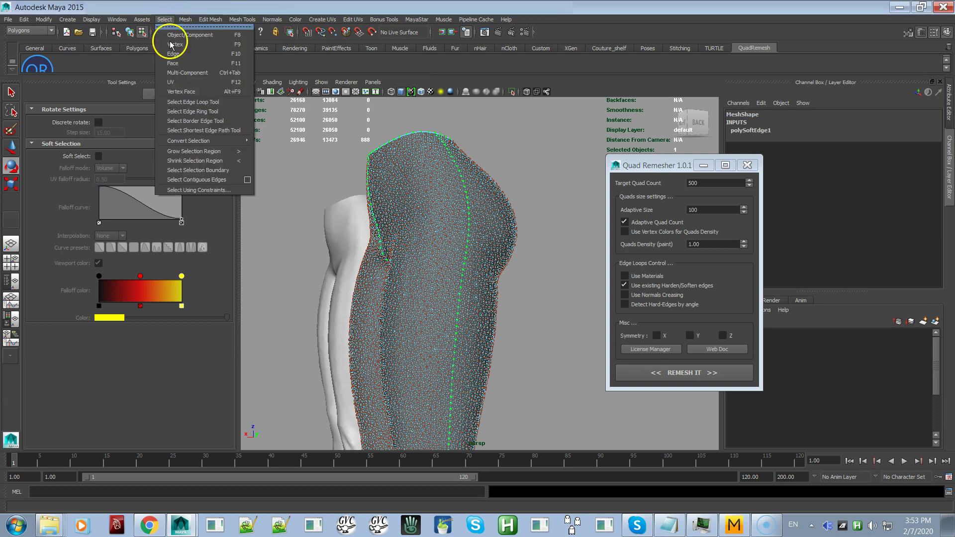
mouse_move(194, 141)
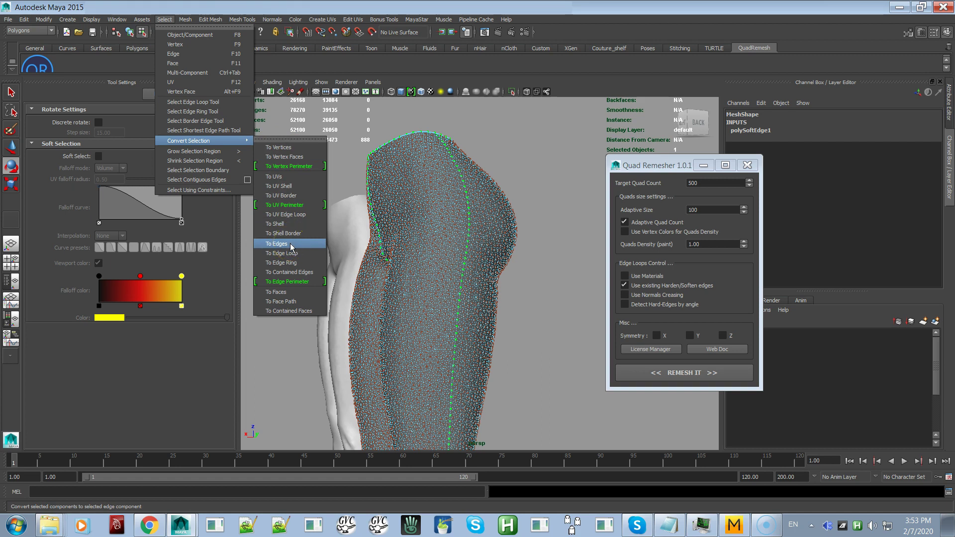
click(300, 277)
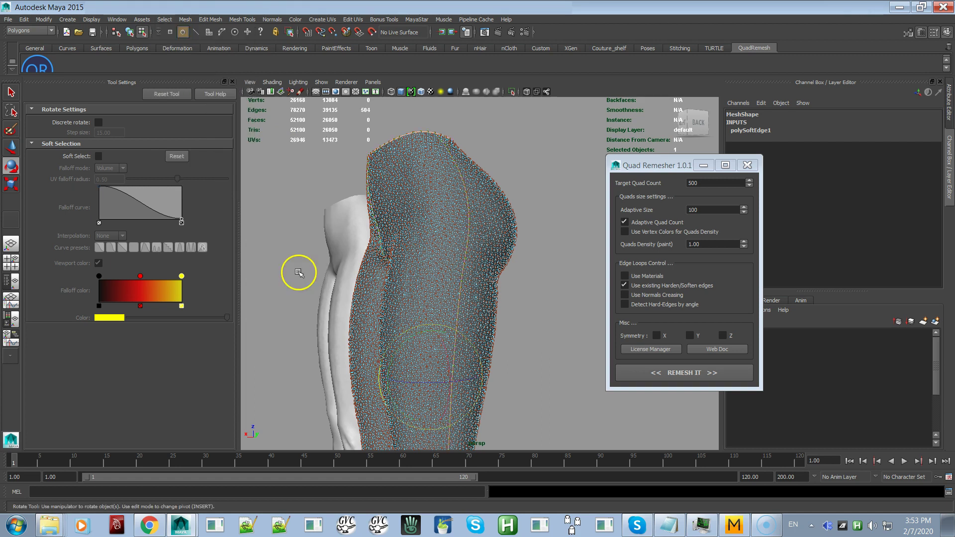
- Apply Harden Edge to the selected seam and border edges of the pants, then clear the selection
key(e)
alt+drag(390, 284, 416, 273)
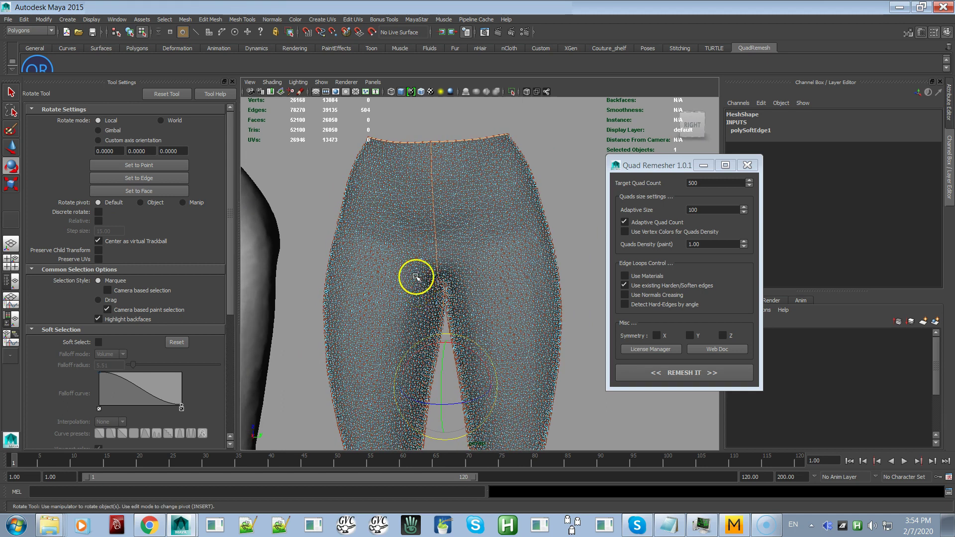
click(279, 21)
click(292, 123)
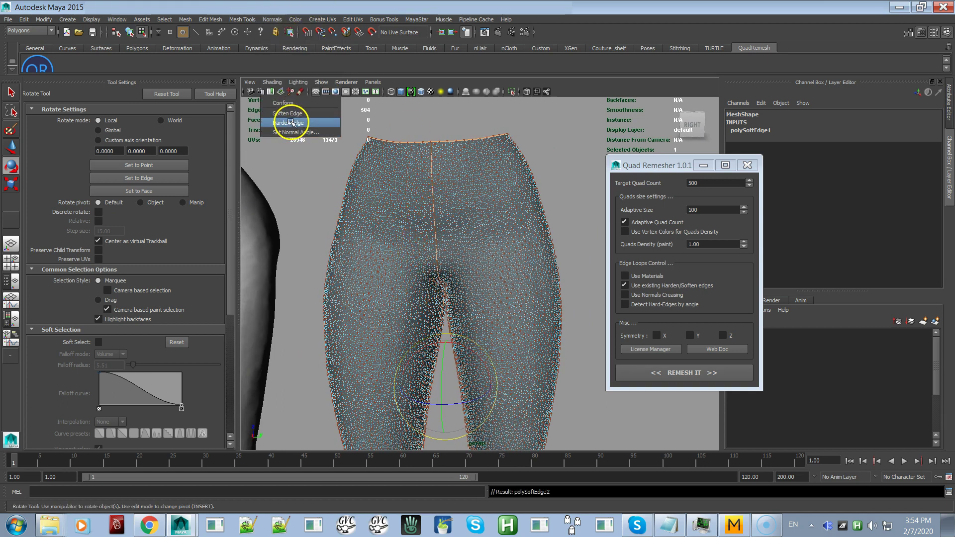
click(326, 176)
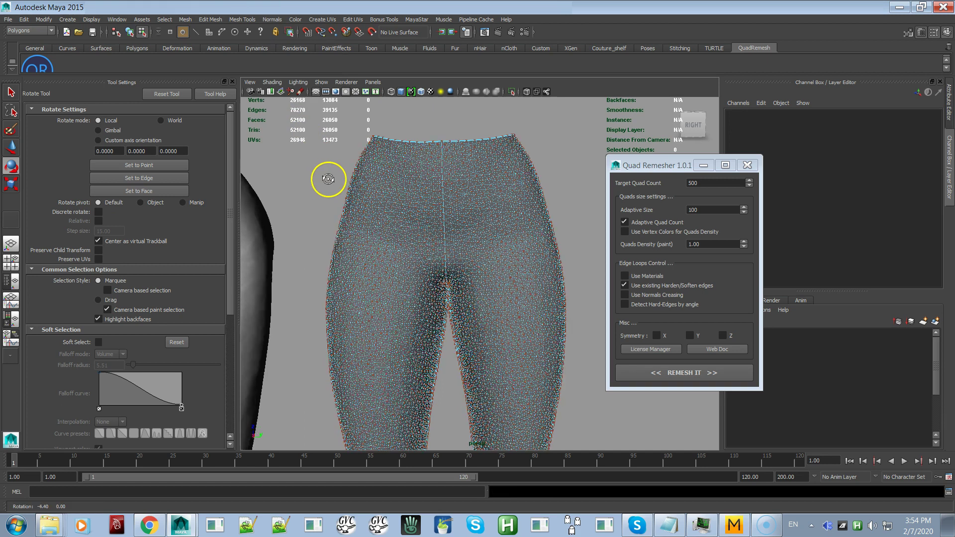
- Select the pants as an object and remesh them with a Target Quad Count of 1500 and Adaptive Quad Count turned off
right_drag(368, 174, 399, 166)
click(390, 166)
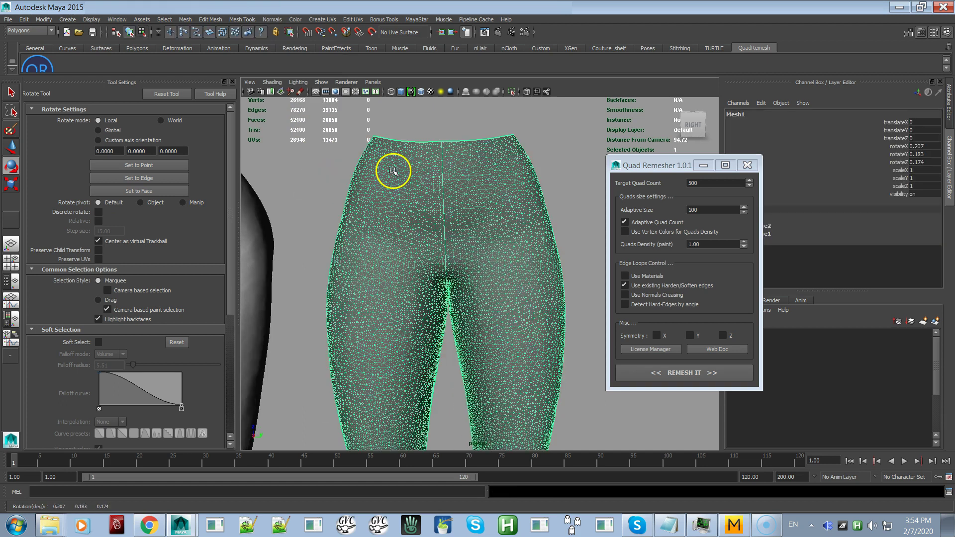
alt+drag(464, 240, 435, 204)
alt+drag(427, 279, 504, 271)
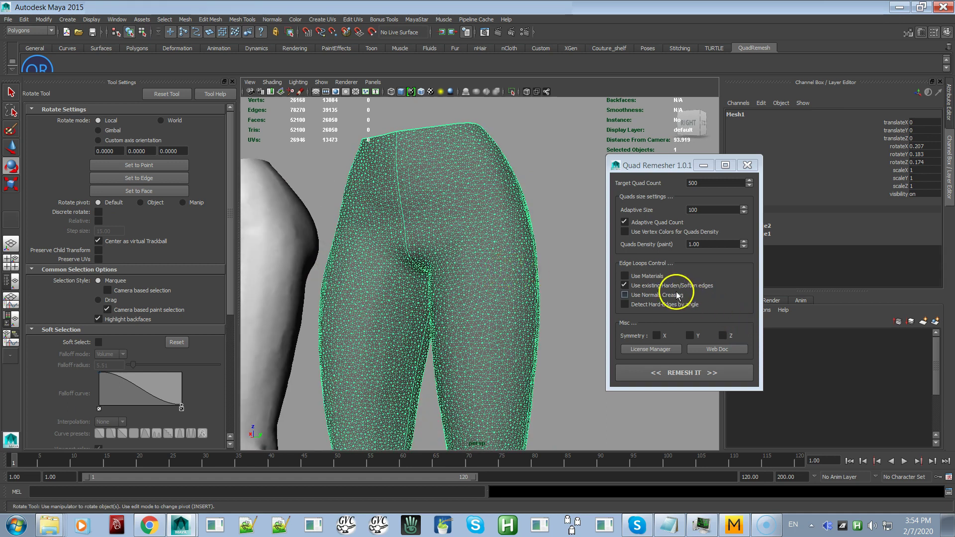
click(704, 183)
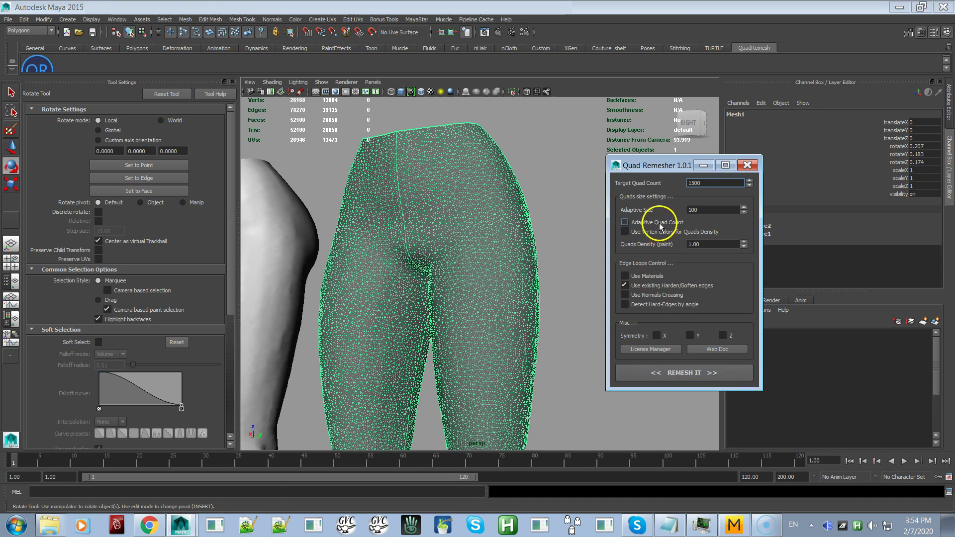
click(667, 373)
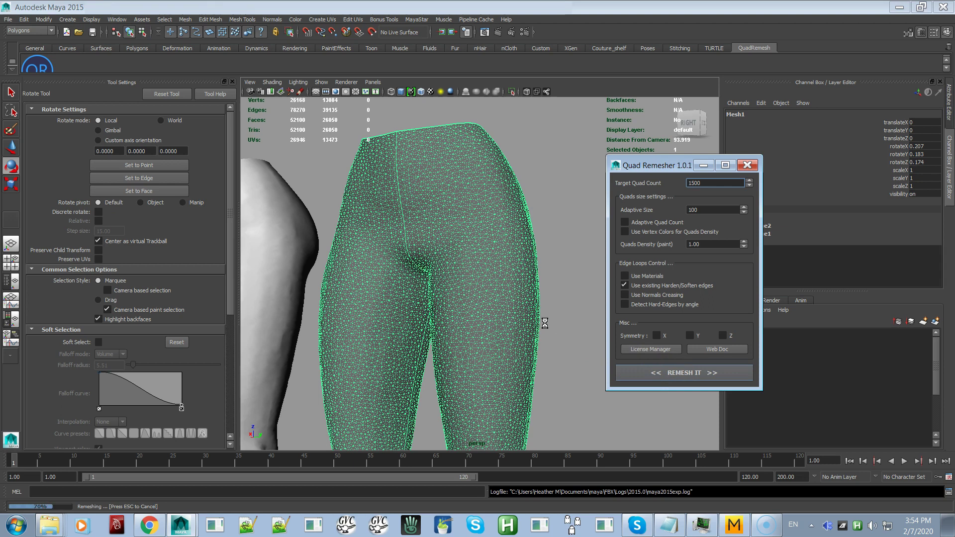
- Examine the remeshed pants from the side and front, checking the quad flow along the seams and around the knees
alt+right_drag(533, 327, 423, 297)
alt+drag(420, 297, 443, 219)
alt+drag(494, 264, 380, 273)
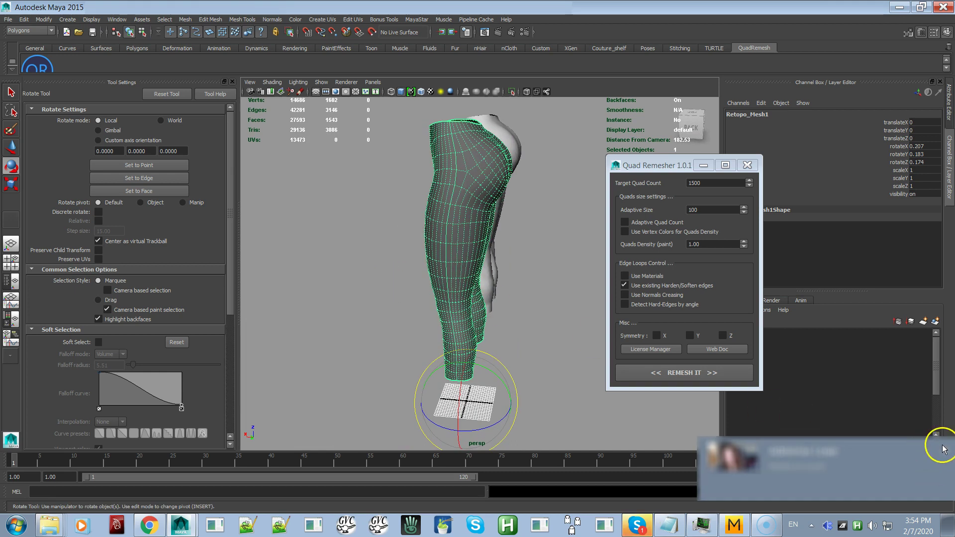
alt+drag(489, 352, 591, 324)
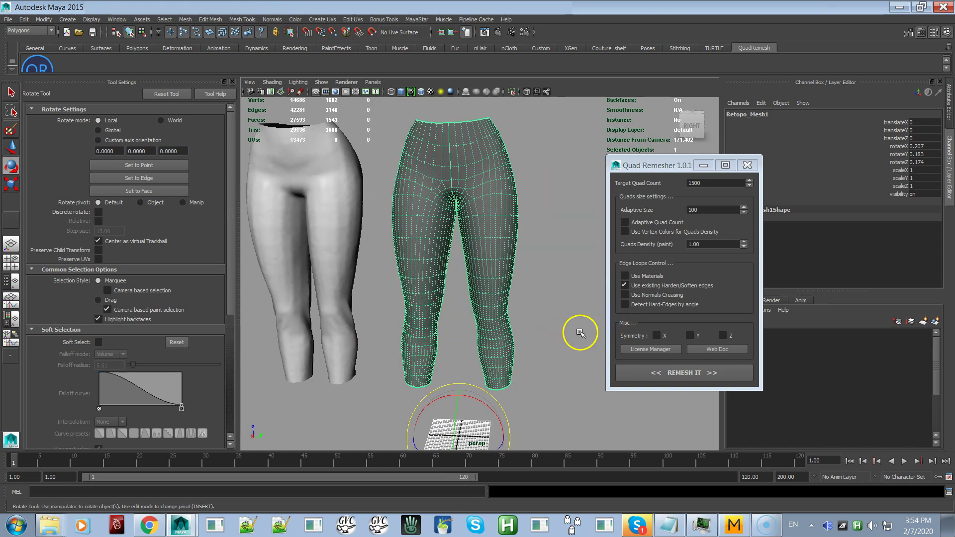
alt+right_drag(503, 333, 589, 337)
alt+drag(489, 337, 462, 332)
alt+right_drag(461, 332, 487, 346)
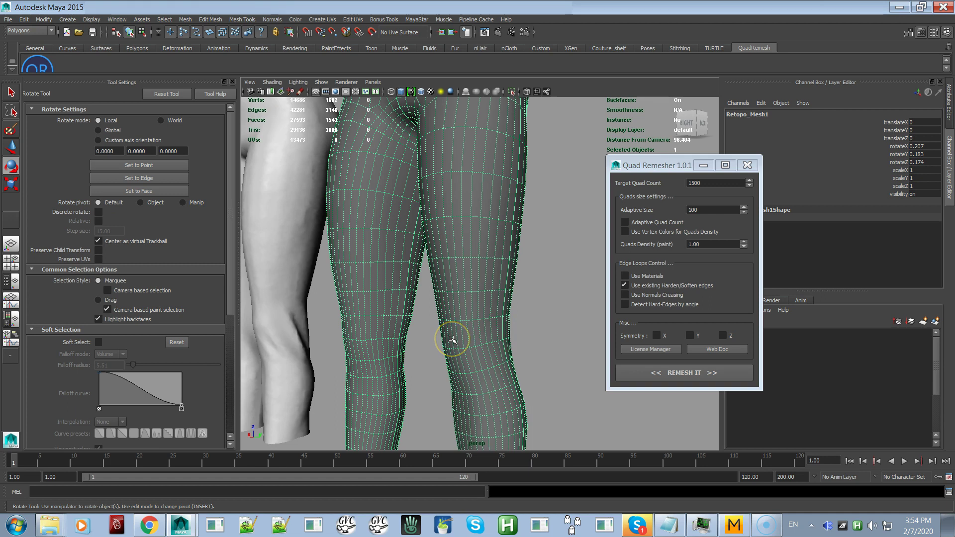
alt+right_drag(451, 339, 405, 260)
alt+drag(405, 260, 427, 271)
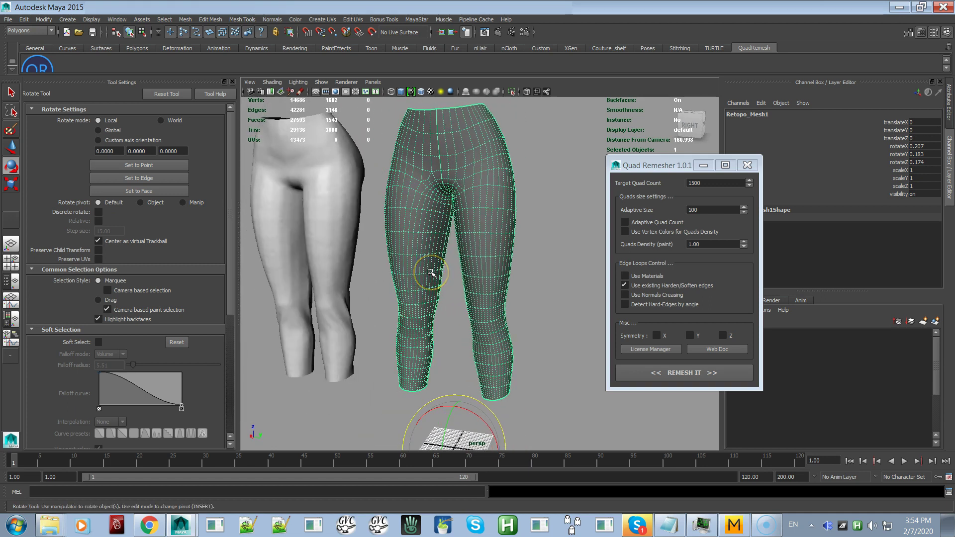
- Undo the hiding of the original pants, delete the overlapping Retopo_Mesh1, and select the original mesh
key(ctrl+z)
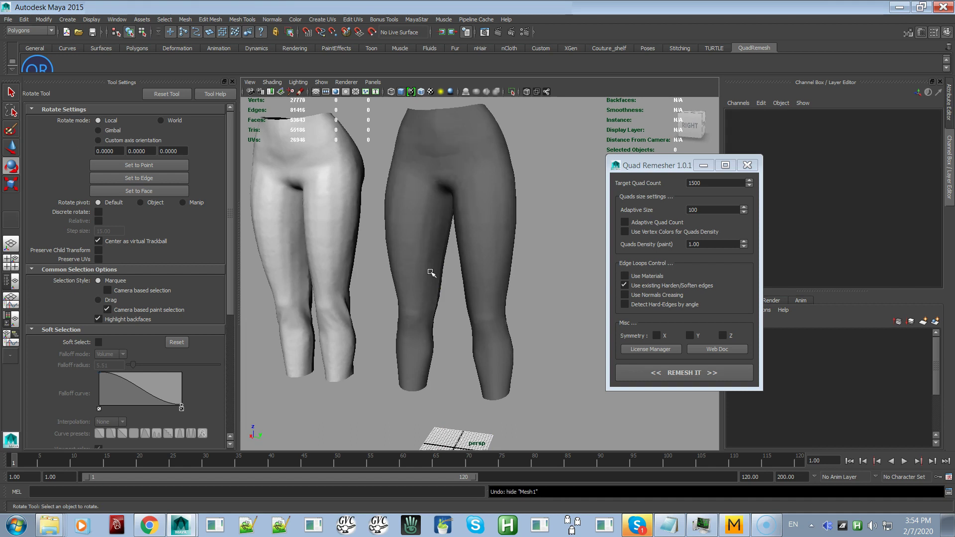
click(431, 273)
click(432, 240)
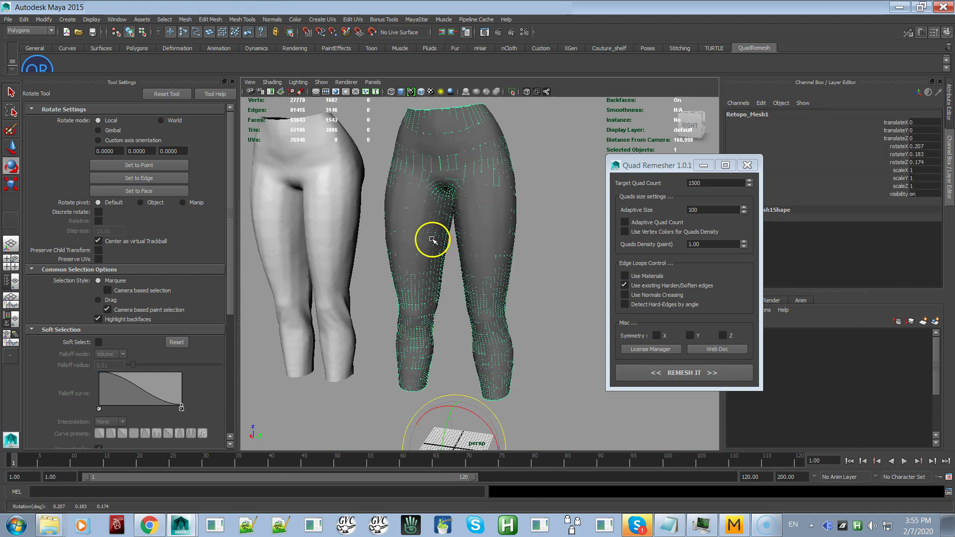
click(405, 246)
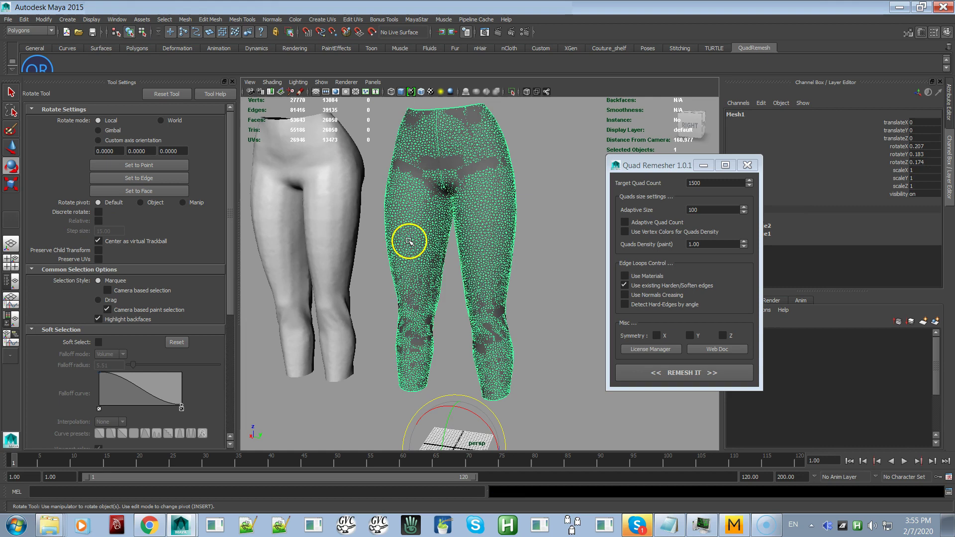
click(420, 230)
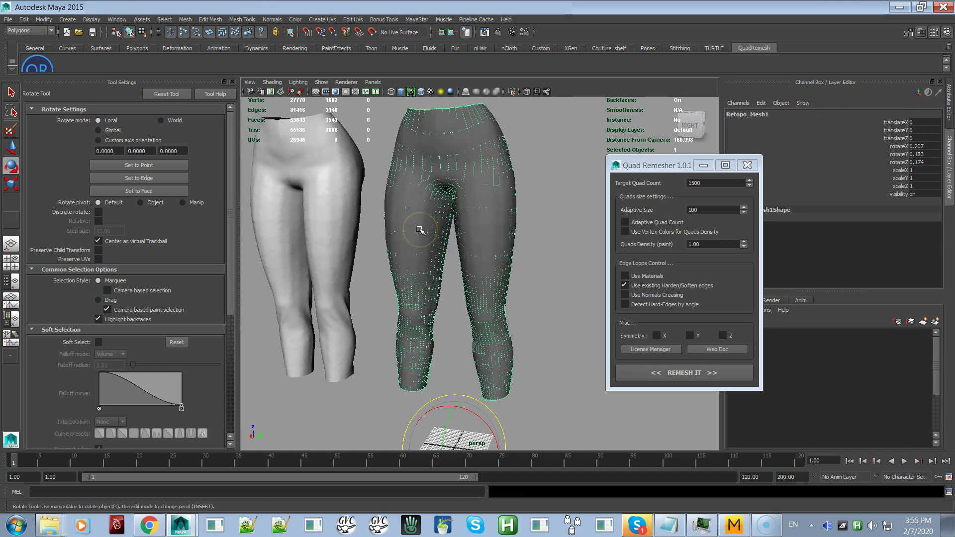
key(Delete)
click(450, 260)
- In face mode, select a band of faces around one knee of the pants and move the Quad Remesher window aside
alt+drag(454, 273, 483, 328)
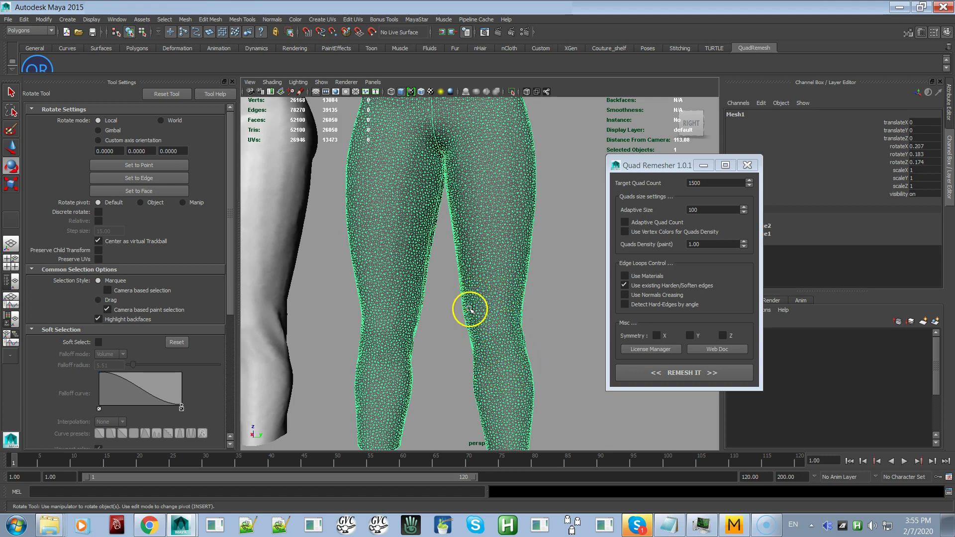
mouse_move(503, 354)
alt+mouse_down()
mouse_move(405, 352)
mouse_move(499, 348)
mouse_move(437, 416)
mouse_move(491, 359)
alt+mouse_up()
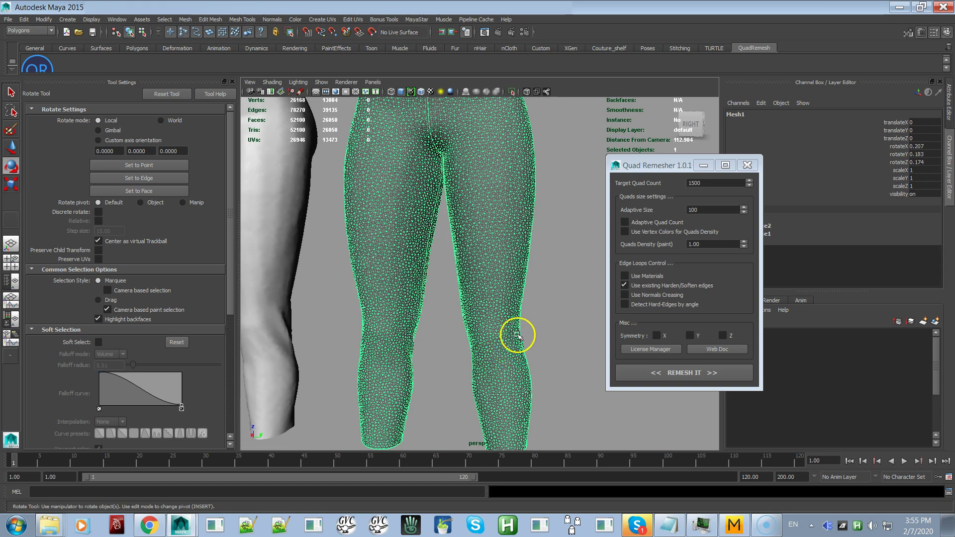
mouse_move(510, 321)
right_down()
mouse_move(500, 286)
mouse_move(499, 308)
right_up()
drag(542, 297, 456, 330)
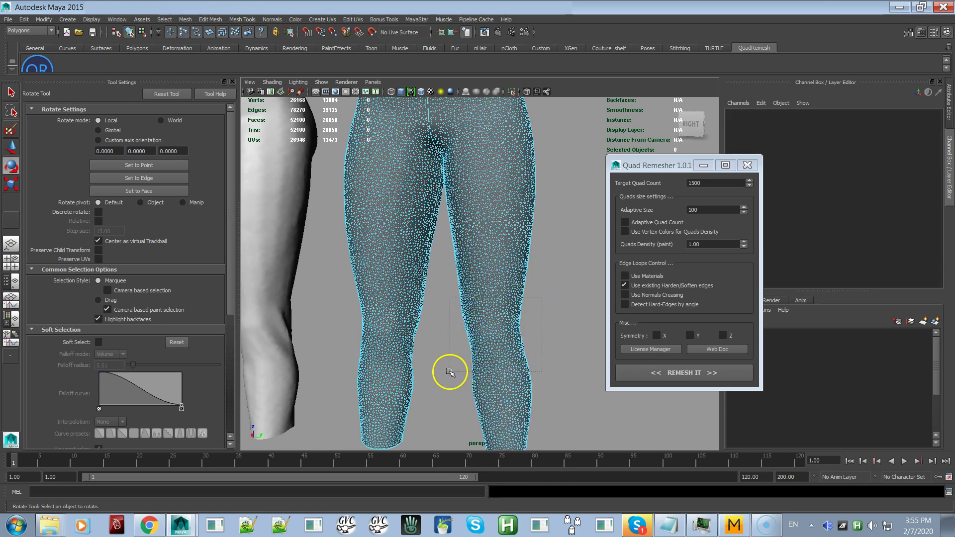
drag(449, 371, 450, 371)
drag(654, 171, 820, 189)
click(692, 124)
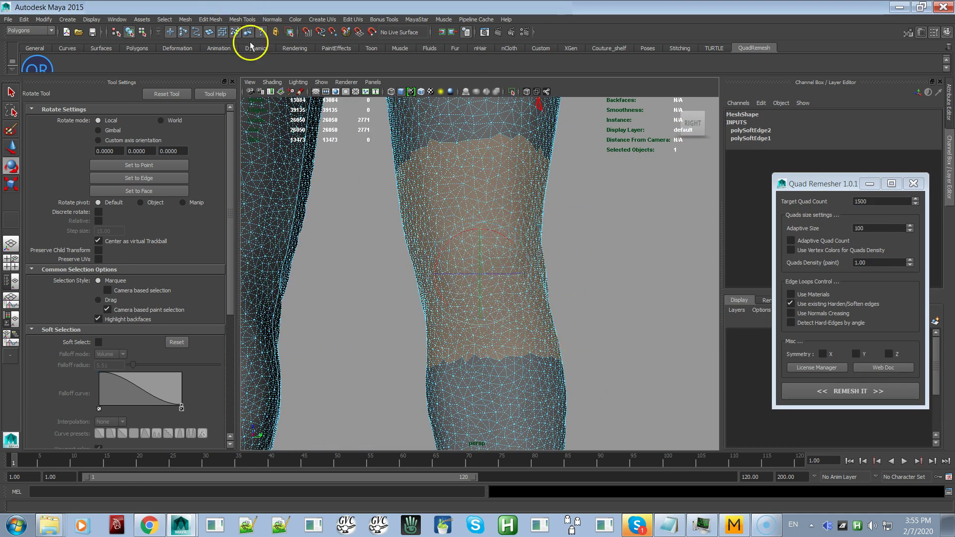
- Cut five slightly slanted horizontal lines across the selected knee faces with the Cut Faces Tool, redoing the first cut
click(138, 48)
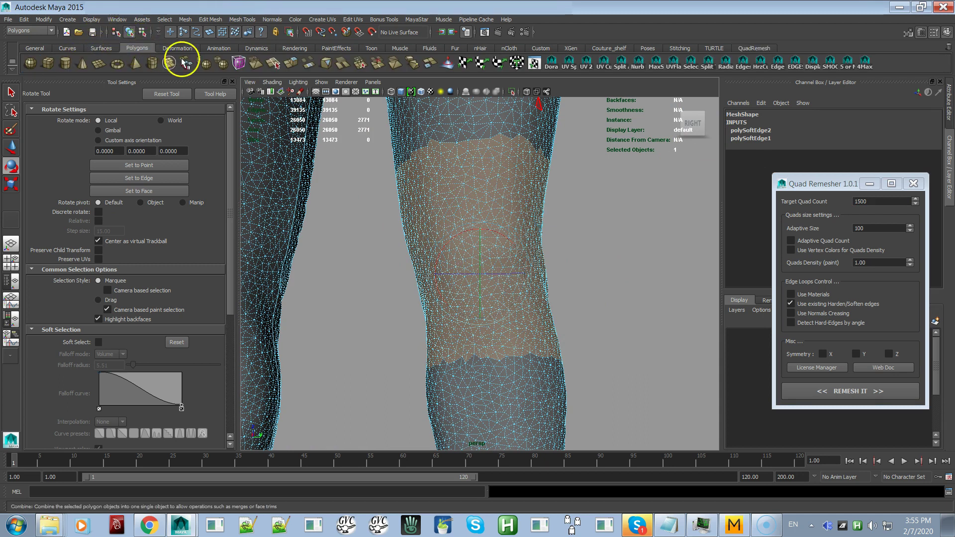
click(341, 65)
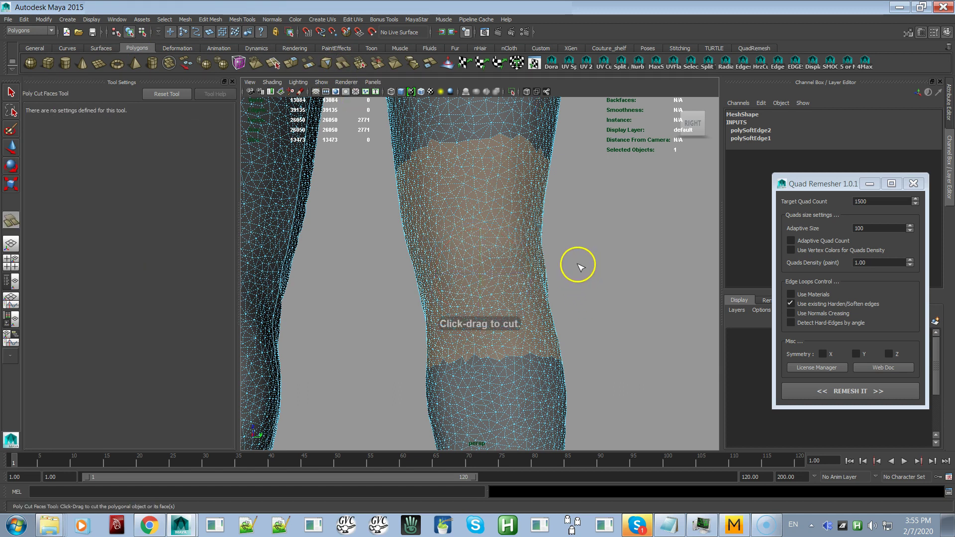
drag(580, 264, 390, 281)
key(ctrl+z)
drag(560, 264, 405, 278)
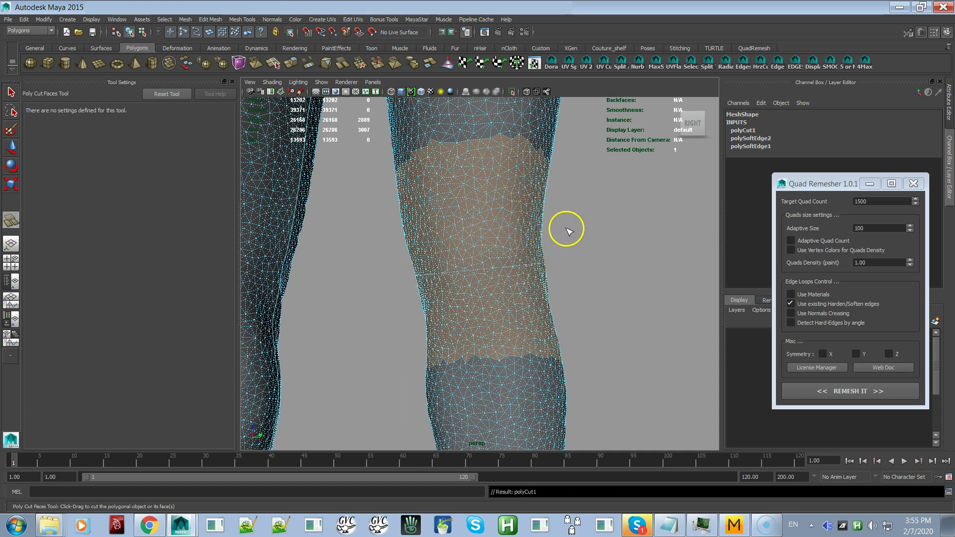
drag(563, 246, 416, 257)
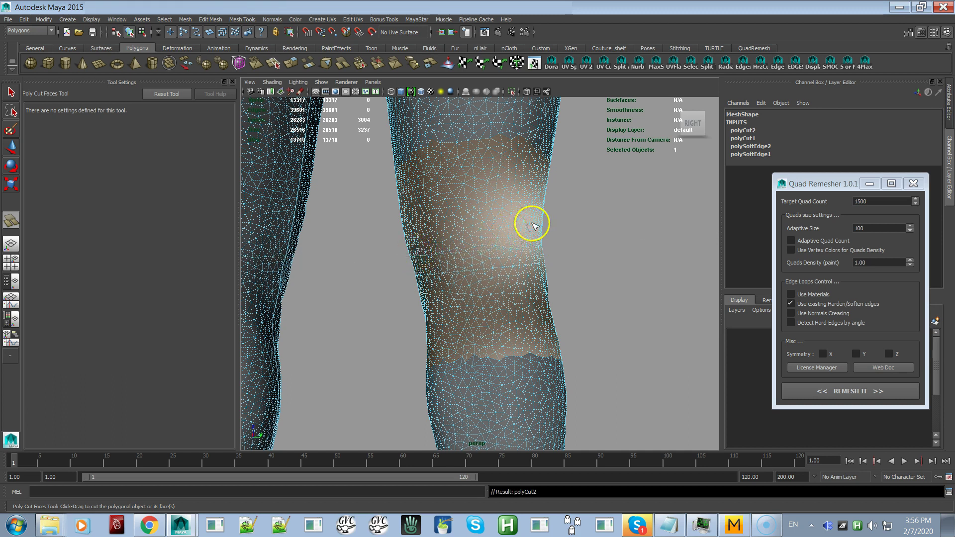
drag(555, 225, 440, 237)
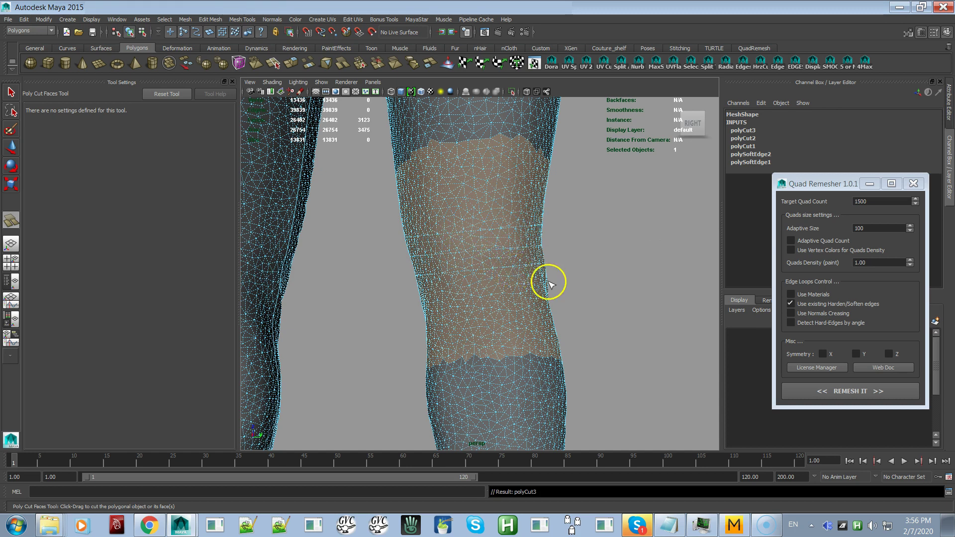
drag(565, 284, 435, 298)
drag(528, 332, 533, 333)
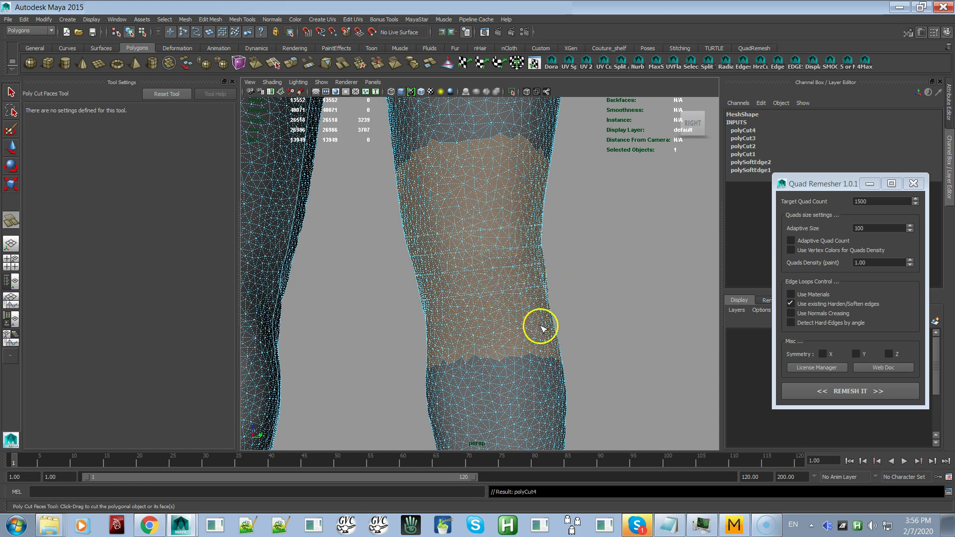
drag(570, 307, 463, 320)
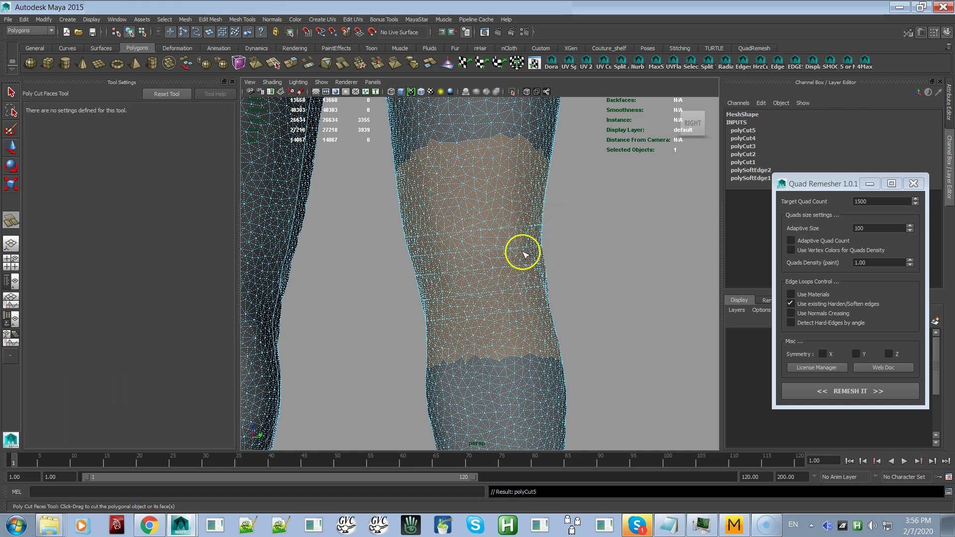
- Clear the current face selection and select a band of faces around the other knee of the pants
alt+middle_click(580, 277)
alt+middle_drag(580, 277, 708, 283)
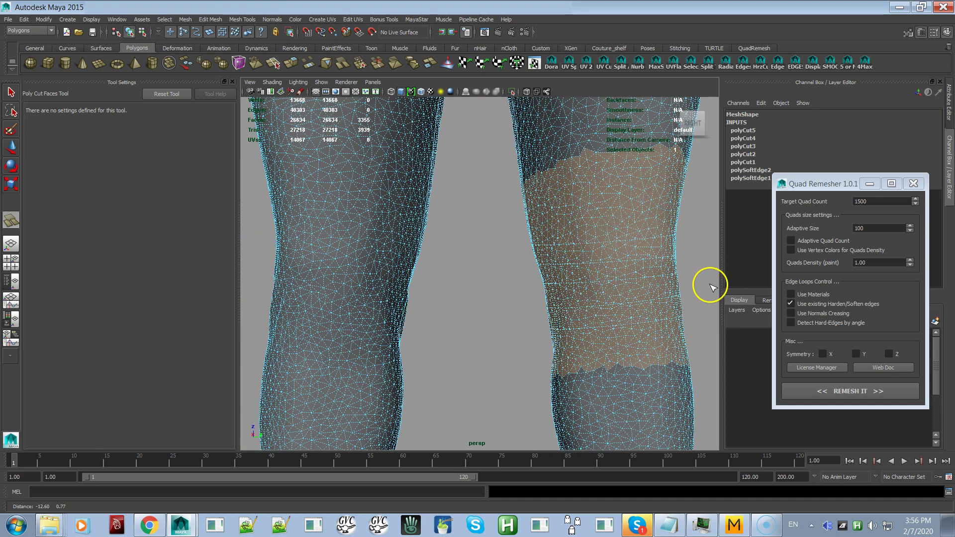
alt+right_drag(557, 317, 437, 341)
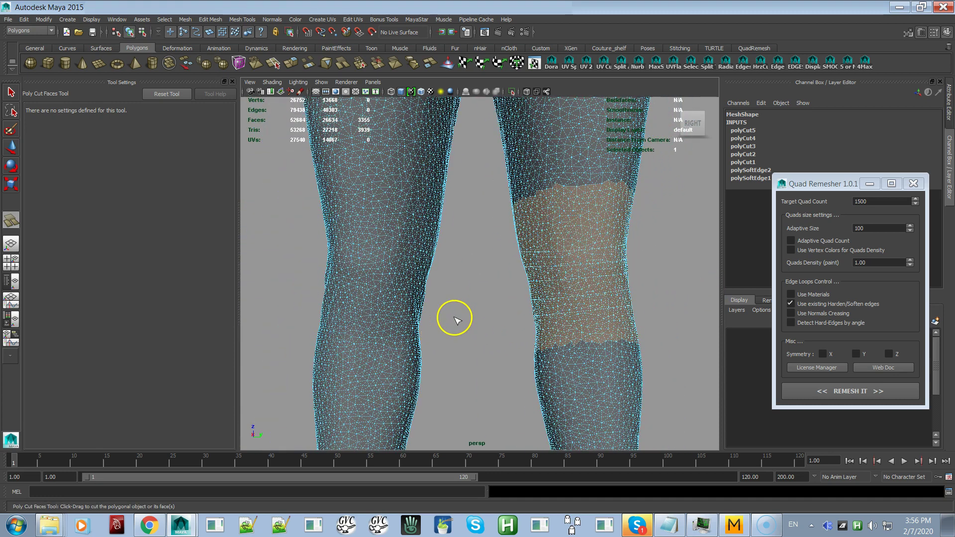
key(q)
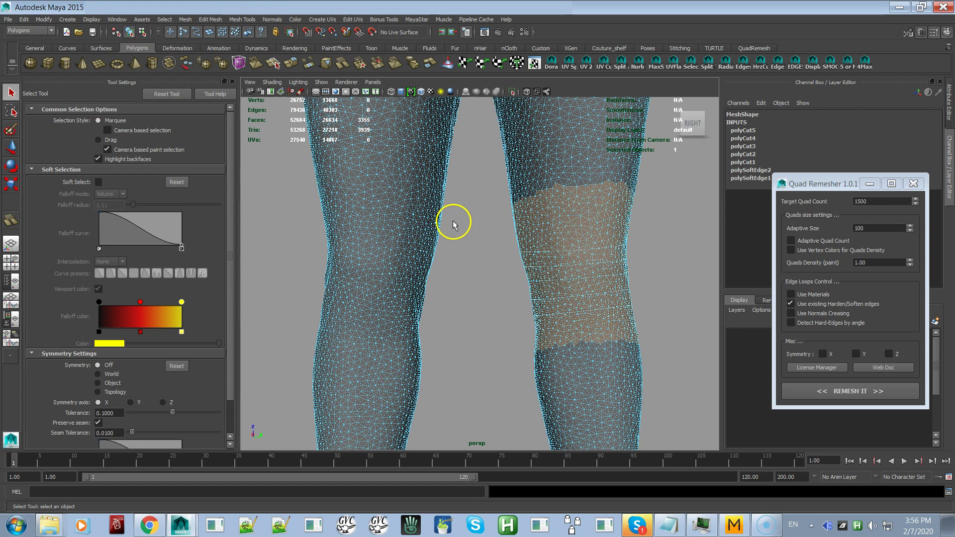
click(442, 249)
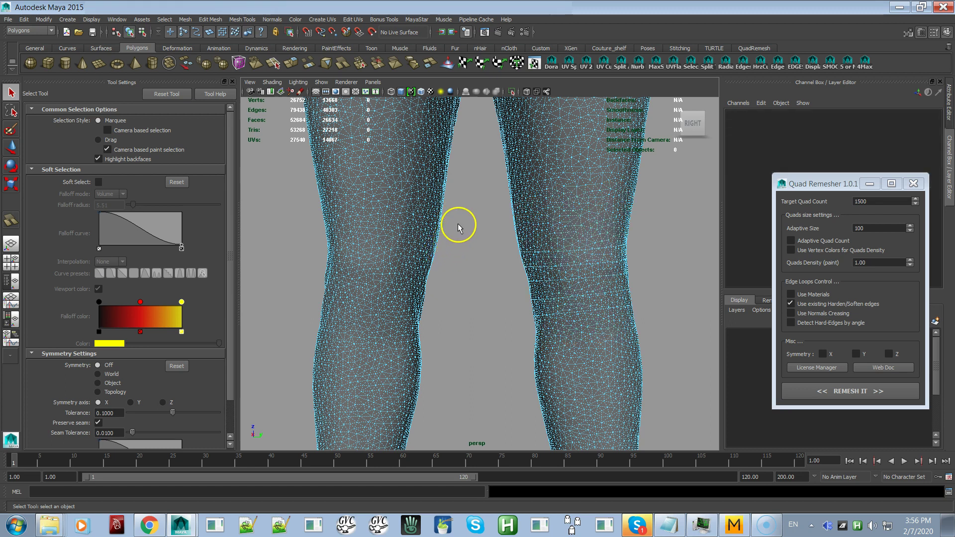
drag(463, 227, 297, 348)
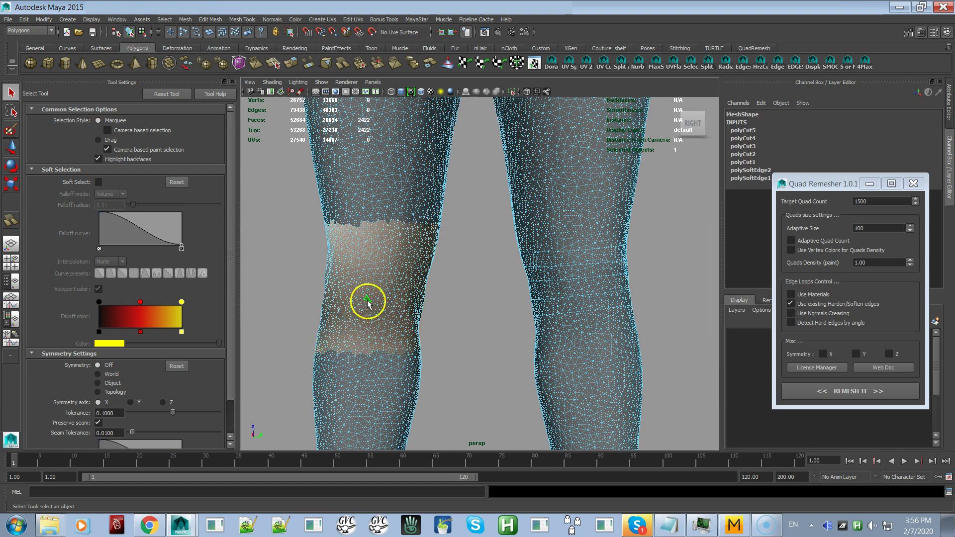
- Cut five slightly slanted horizontal lines across the second knee's selected faces with the Cut Faces Tool, redoing the last cut
click(697, 134)
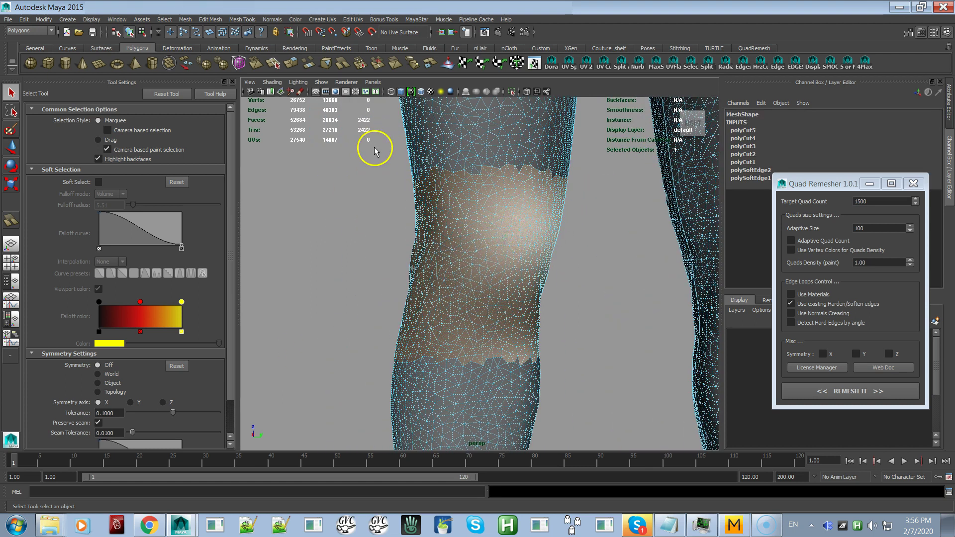
click(341, 65)
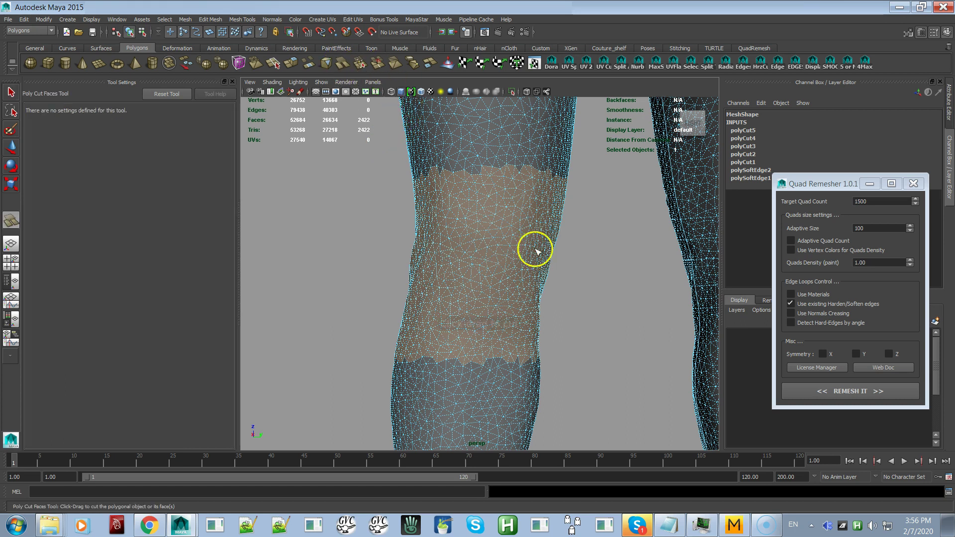
drag(562, 291, 395, 272)
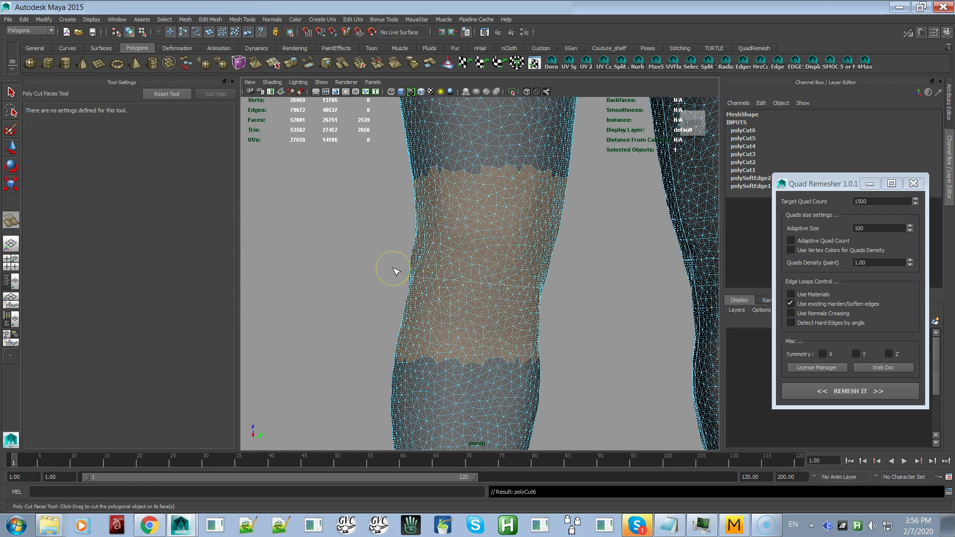
click(387, 253)
drag(386, 254, 625, 272)
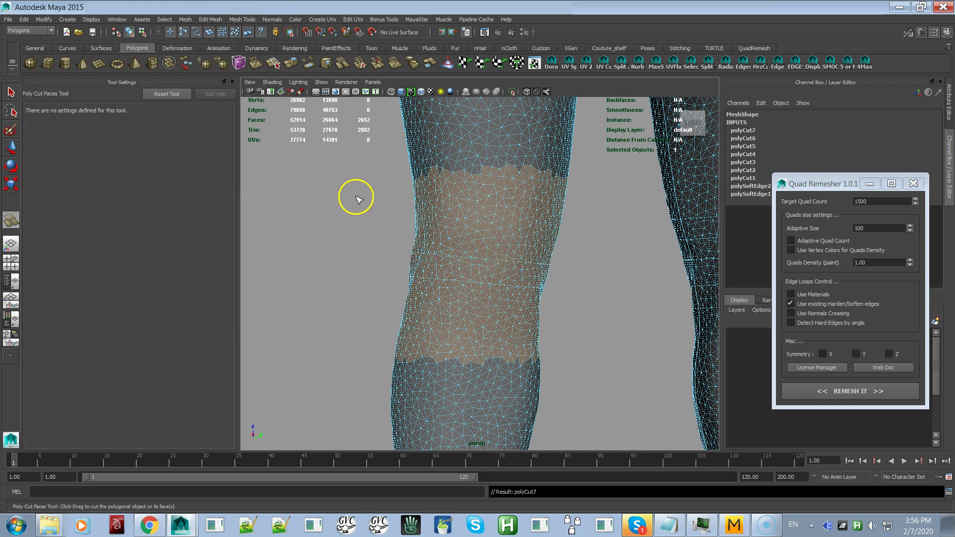
drag(384, 224, 604, 248)
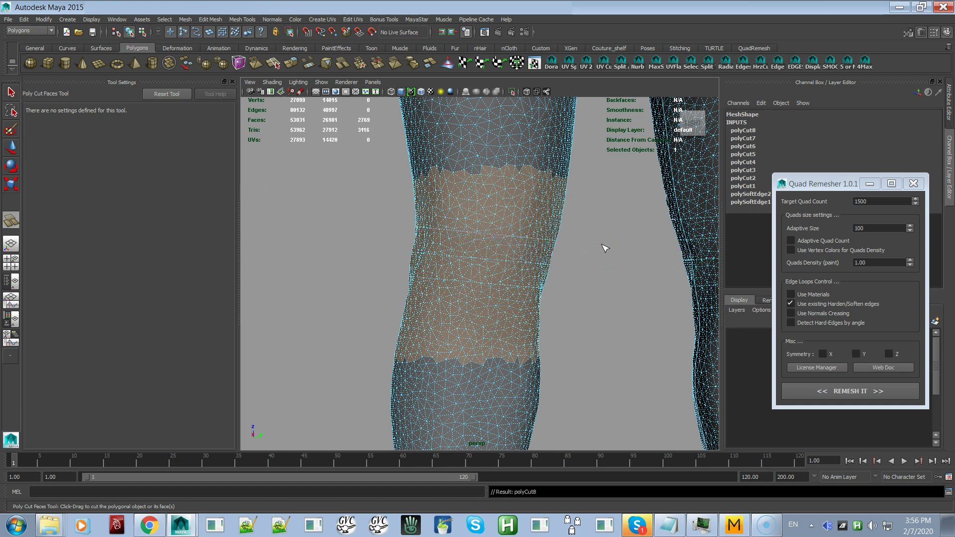
drag(390, 298, 548, 341)
alt+drag(547, 341, 559, 382)
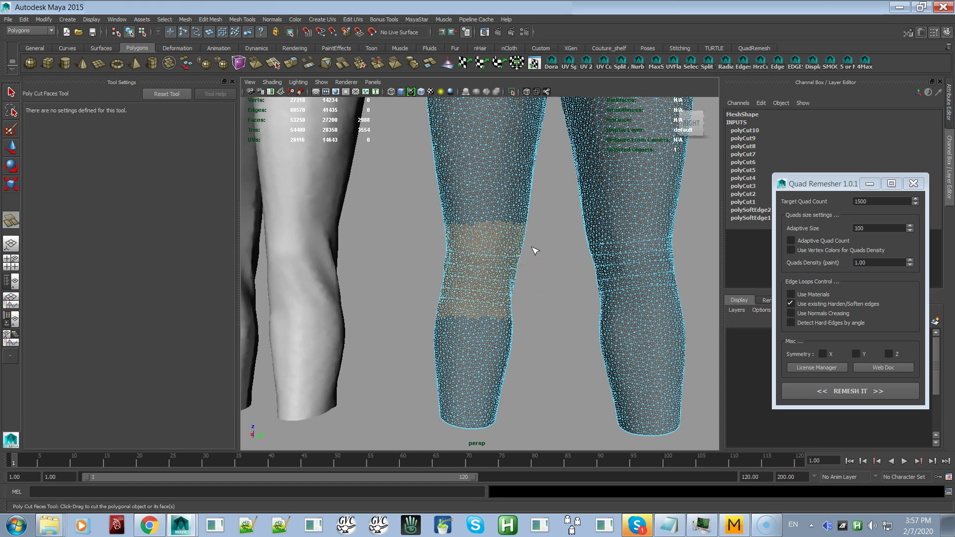
key(ctrl+z)
drag(537, 252, 441, 258)
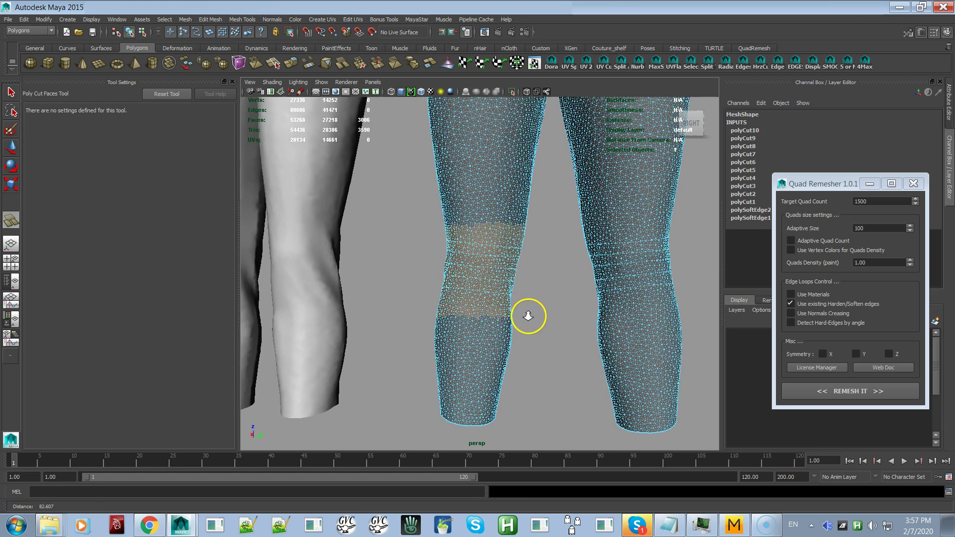
- In edge mode, select all the newly cut edge lines around both knees of the pants and harden them
alt+right_drag(528, 316, 486, 320)
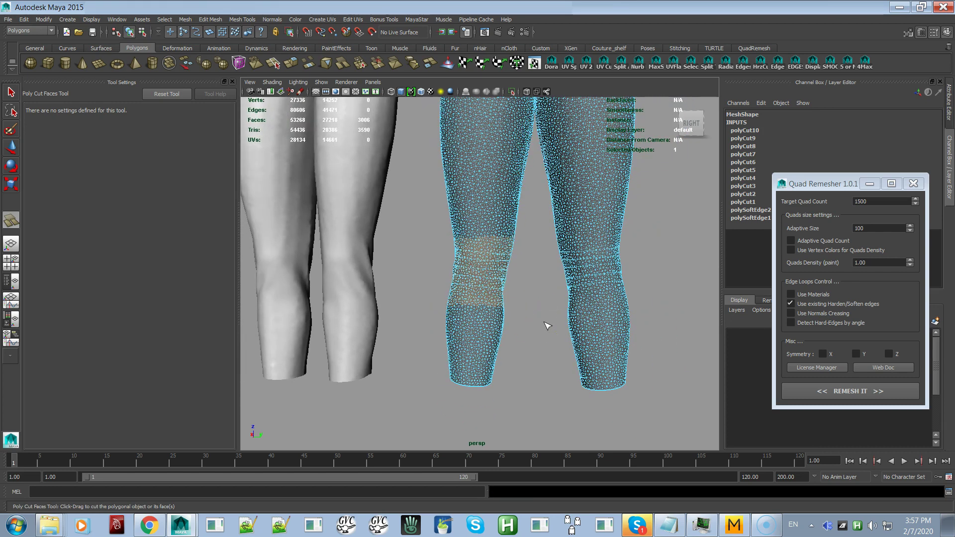
alt+right_drag(548, 326, 610, 324)
key(q)
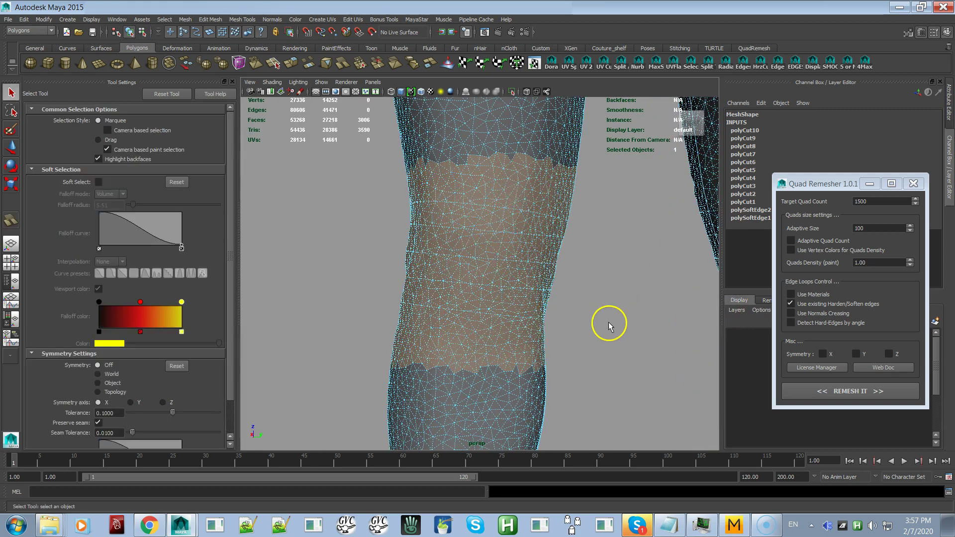
right_drag(525, 327, 530, 263)
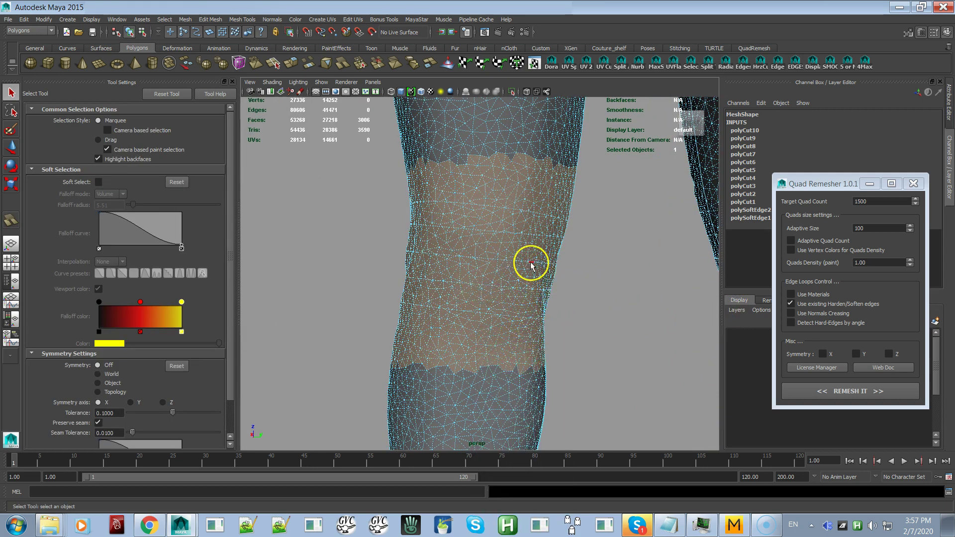
click(575, 279)
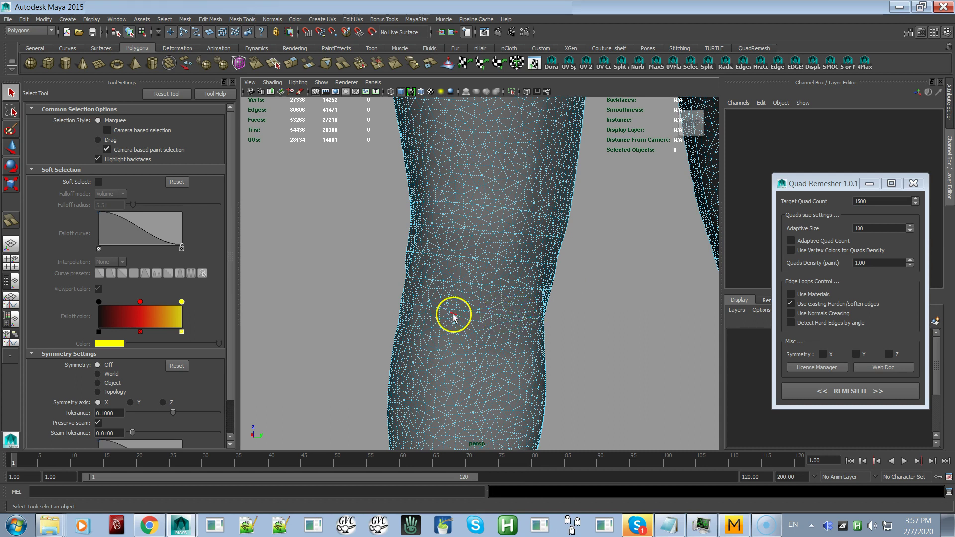
double_click(474, 312)
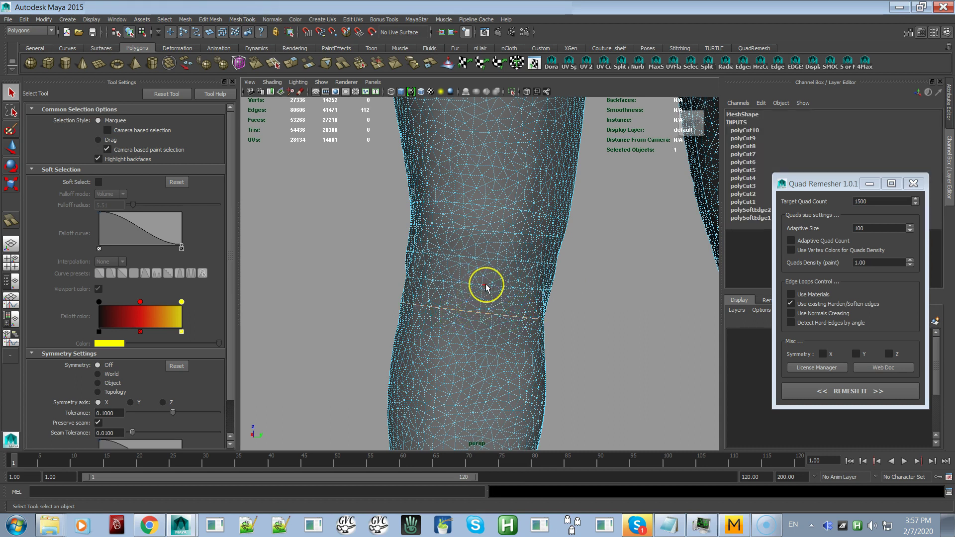
shift+double_click(485, 284)
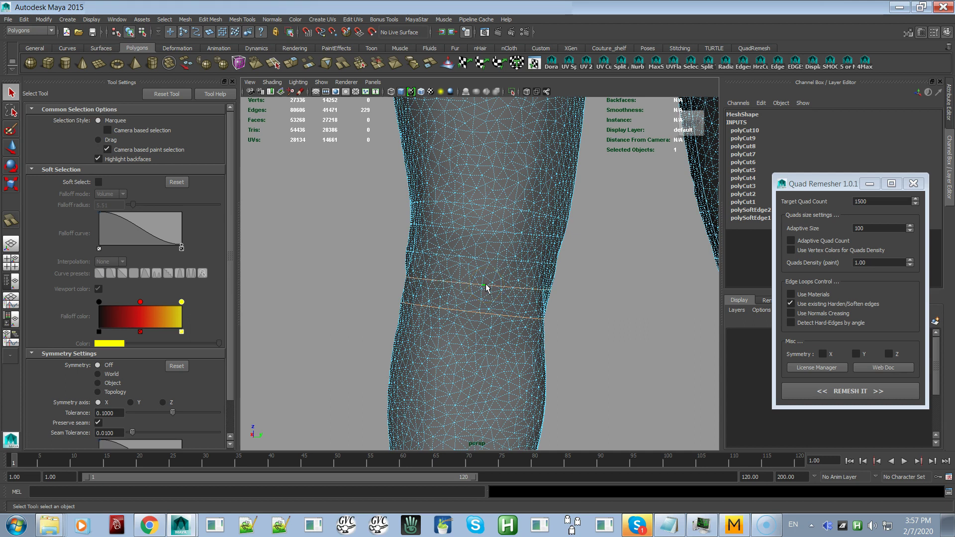
shift+double_click(490, 258)
alt+drag(561, 327, 458, 327)
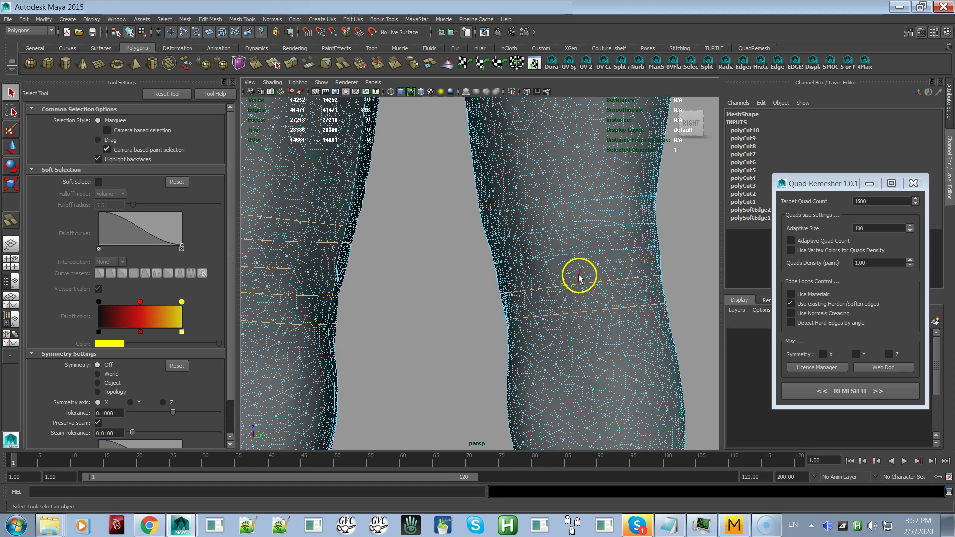
shift+double_click(583, 253)
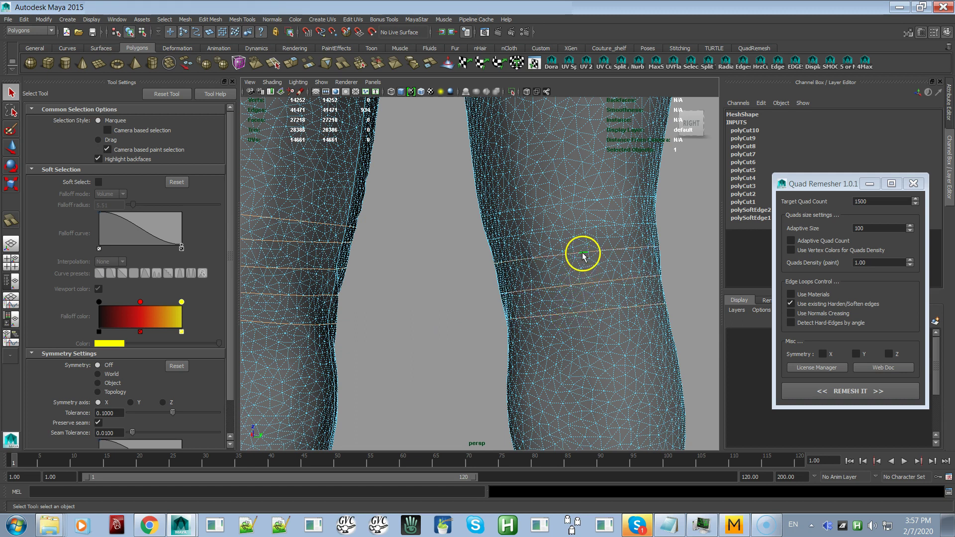
shift+double_click(571, 225)
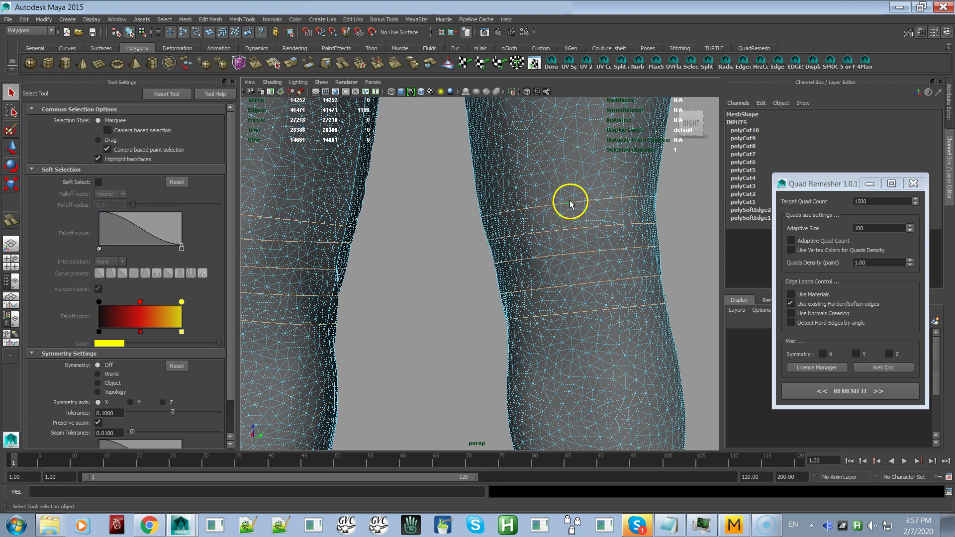
click(268, 19)
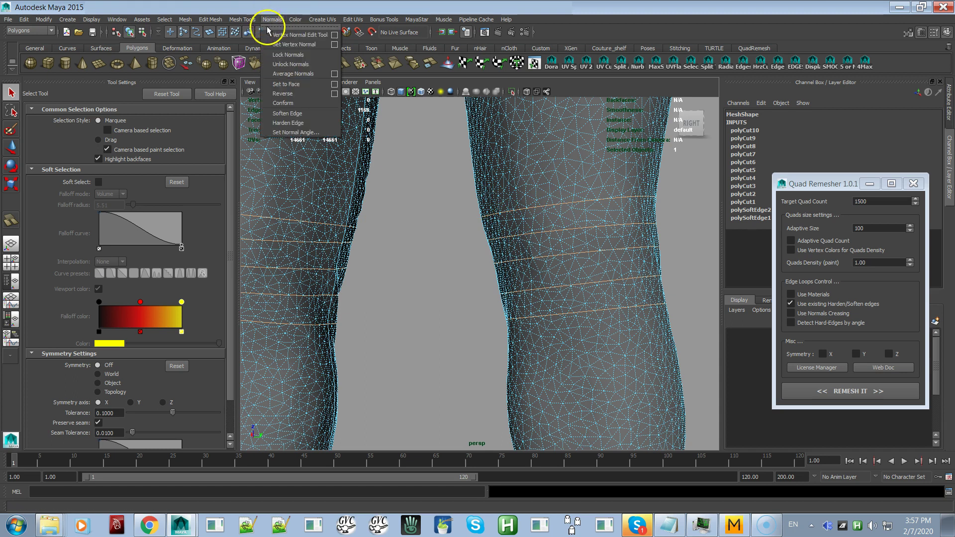
click(273, 123)
- Select the whole original pants mesh in object mode and remesh it with Quad Remesher using the current settings
scroll(454, 283, down, 10)
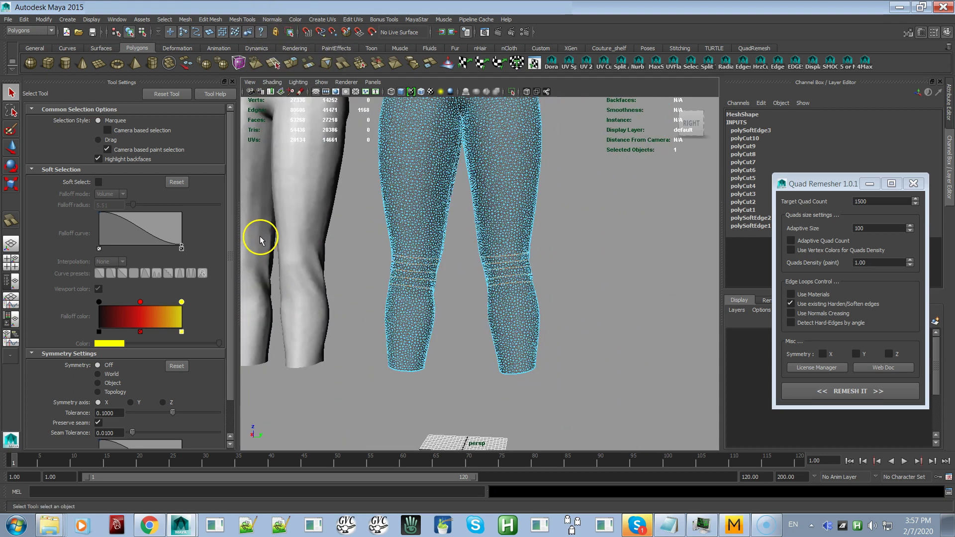
scroll(399, 301, up, 8)
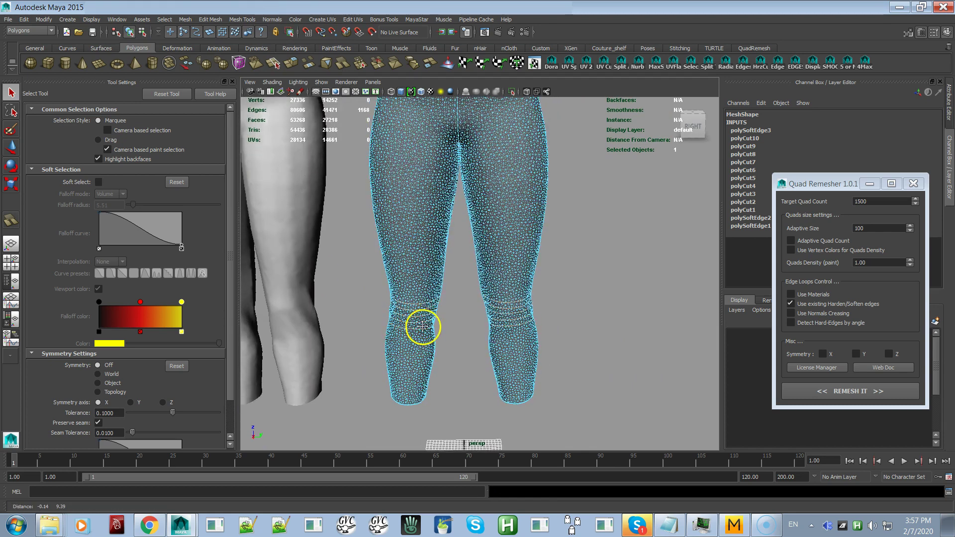
alt+middle_drag(415, 355, 435, 327)
alt+middle_drag(455, 259, 432, 349)
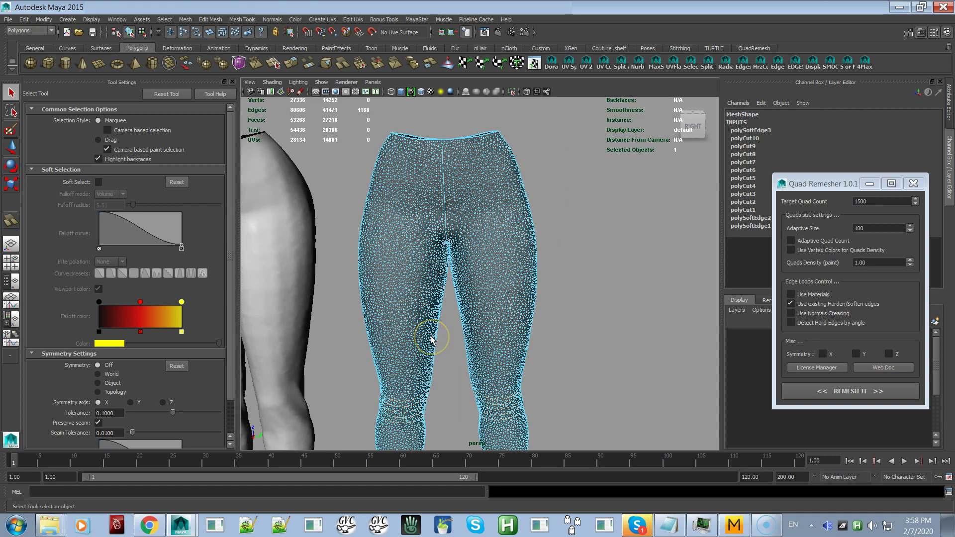
scroll(440, 309, up, 2)
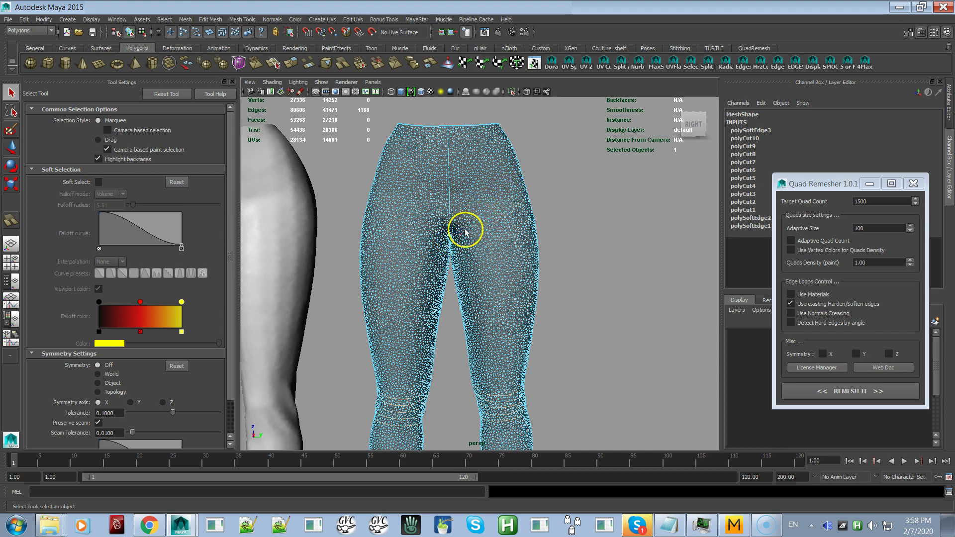
scroll(429, 297, down, 3)
alt+middle_drag(434, 330, 493, 304)
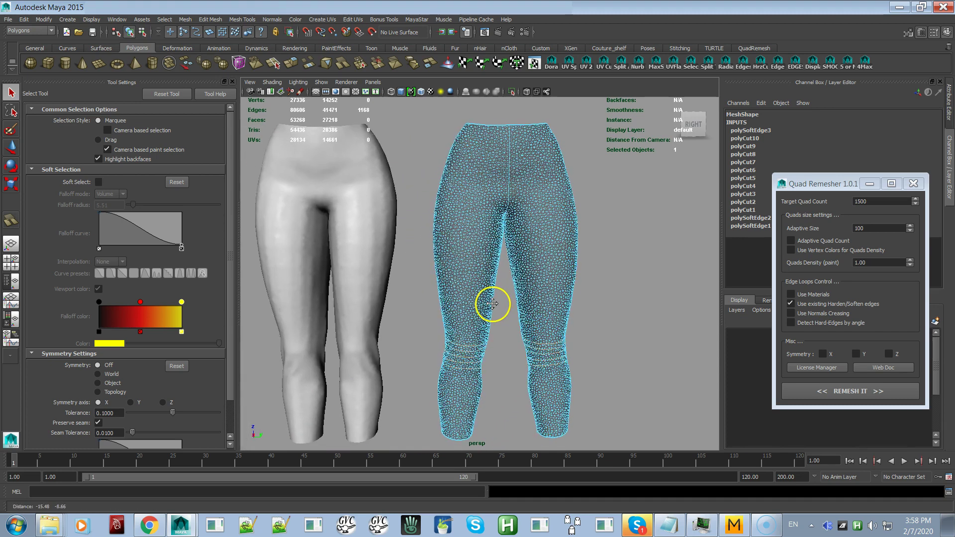
alt+right_drag(484, 305, 409, 322)
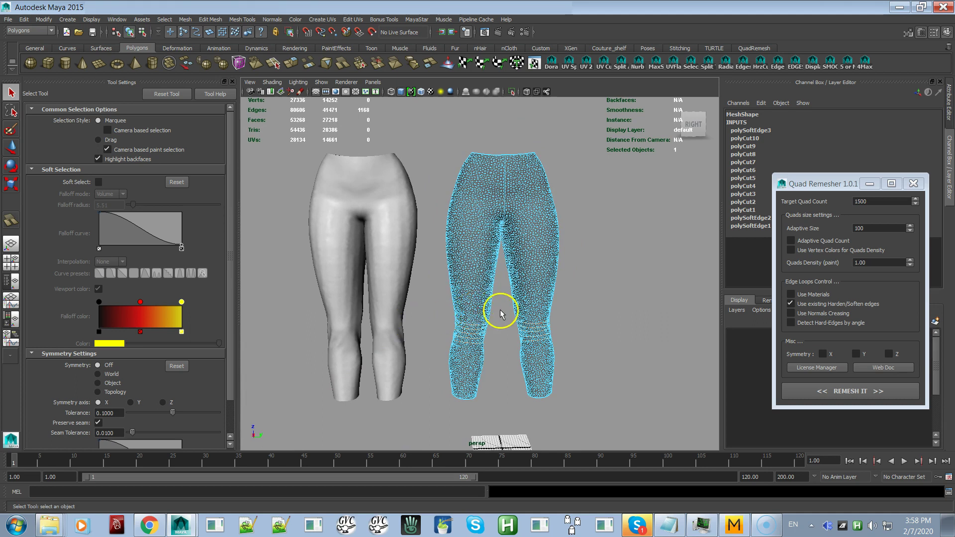
right_drag(538, 241, 551, 231)
click(557, 269)
alt+drag(559, 273, 567, 307)
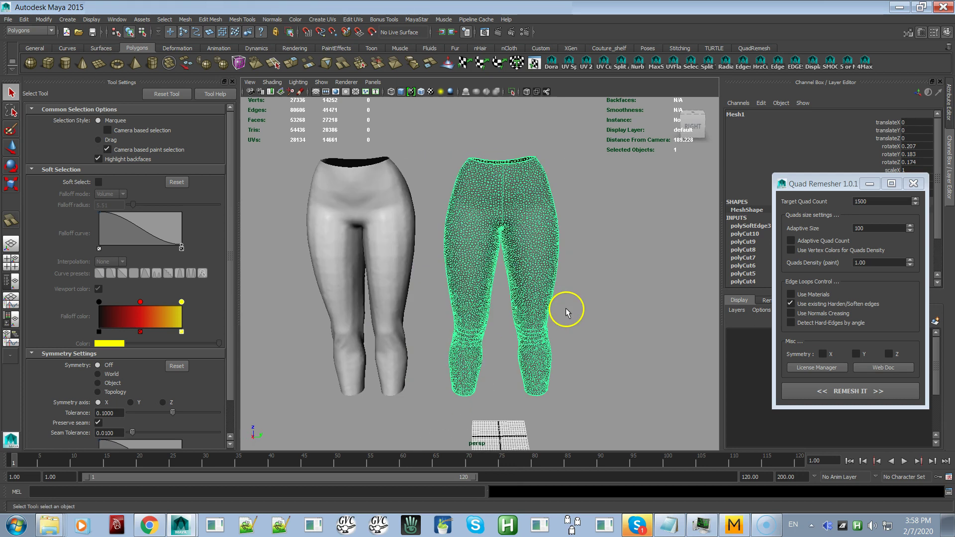
click(806, 390)
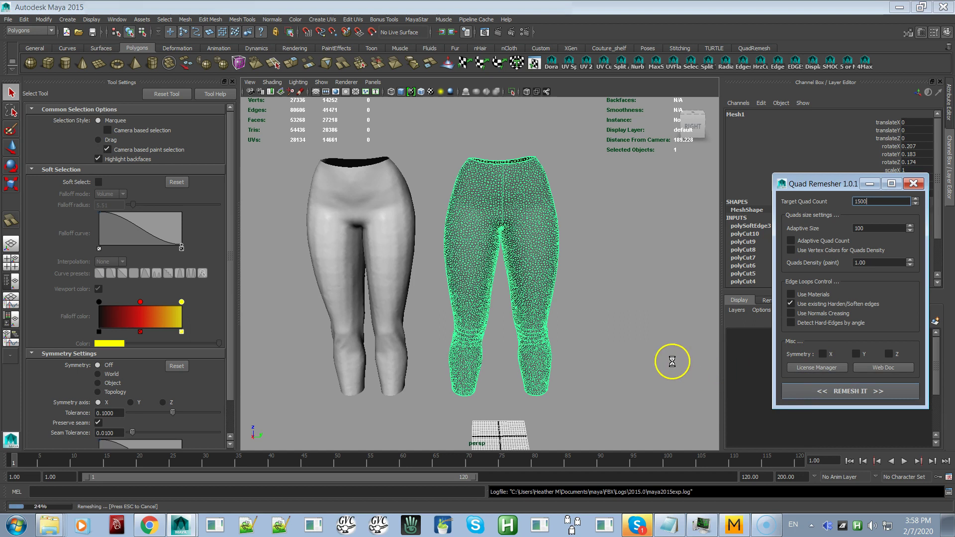
- Examine the new remeshed pants with and without the wireframe, checking the quad flow along the seams and around the knees
alt+drag(631, 372, 588, 362)
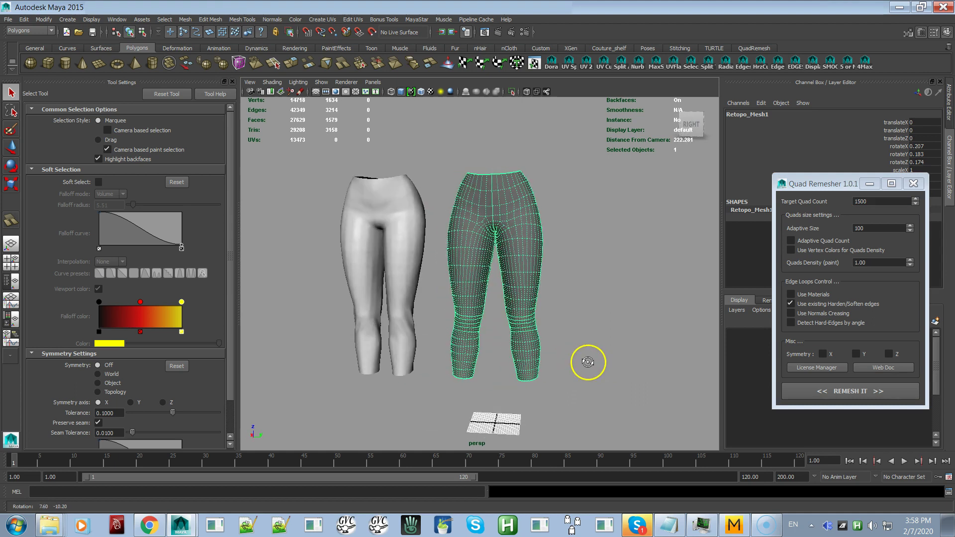
alt+right_drag(580, 354, 664, 354)
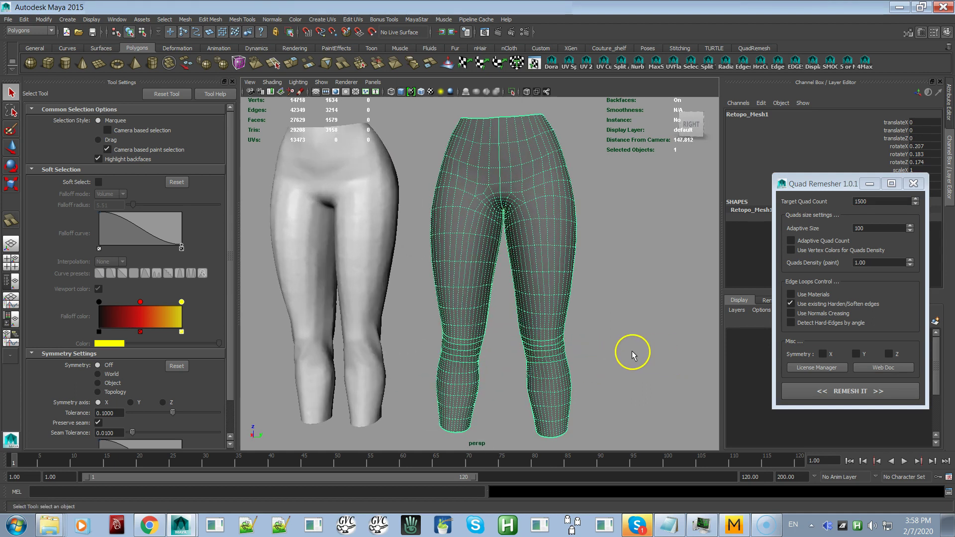
alt+drag(629, 349, 633, 354)
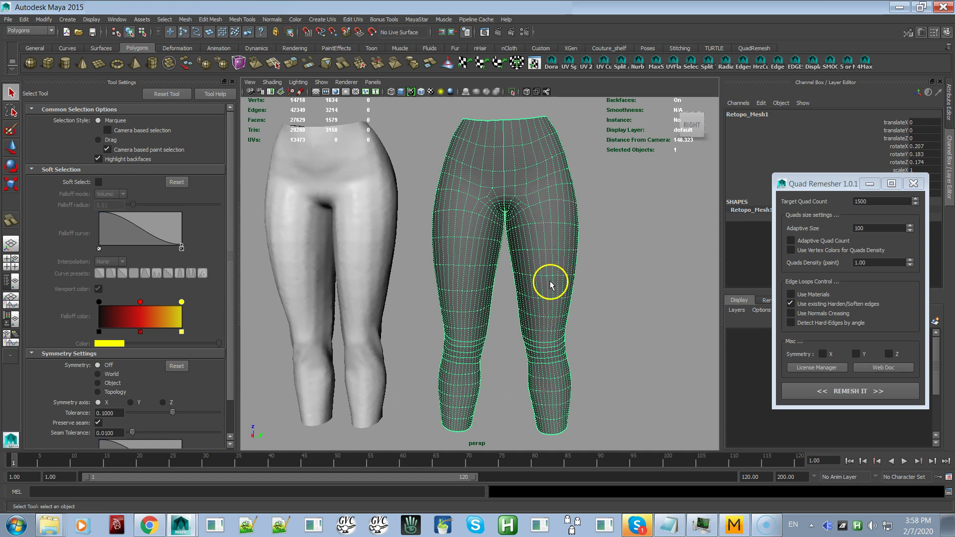
scroll(557, 274, up, 3)
mouse_move(590, 273)
alt+mouse_down()
mouse_move(653, 279)
mouse_move(490, 275)
mouse_move(648, 279)
mouse_move(595, 277)
alt+mouse_up()
click(635, 273)
alt+drag(614, 207, 575, 279)
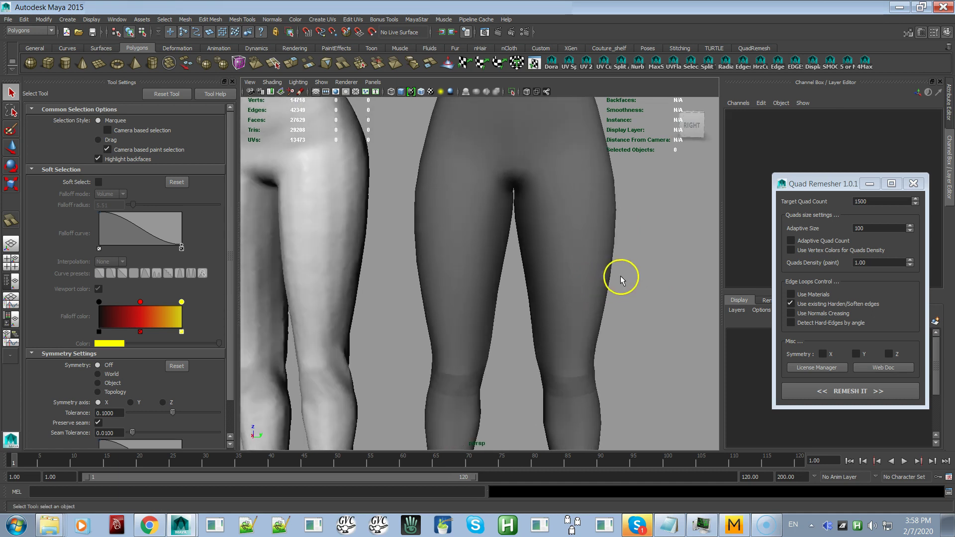
click(593, 287)
alt+right_drag(593, 288, 515, 300)
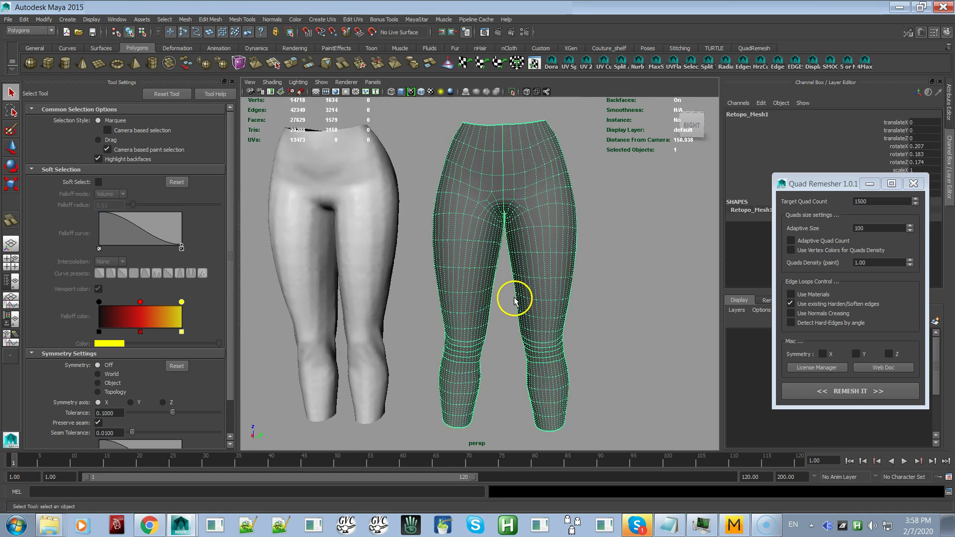
- Delete the existing remeshed pants and select the original pants mesh again
alt+drag(533, 299, 573, 294)
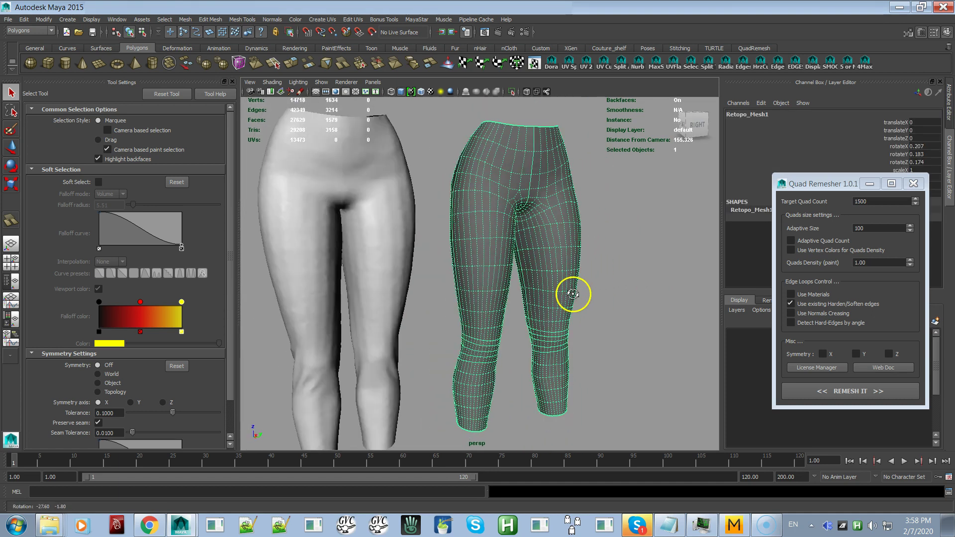
key(ctrl+z)
key(ctrl+z)
key(ctrl+z)
key(ctrl+z)
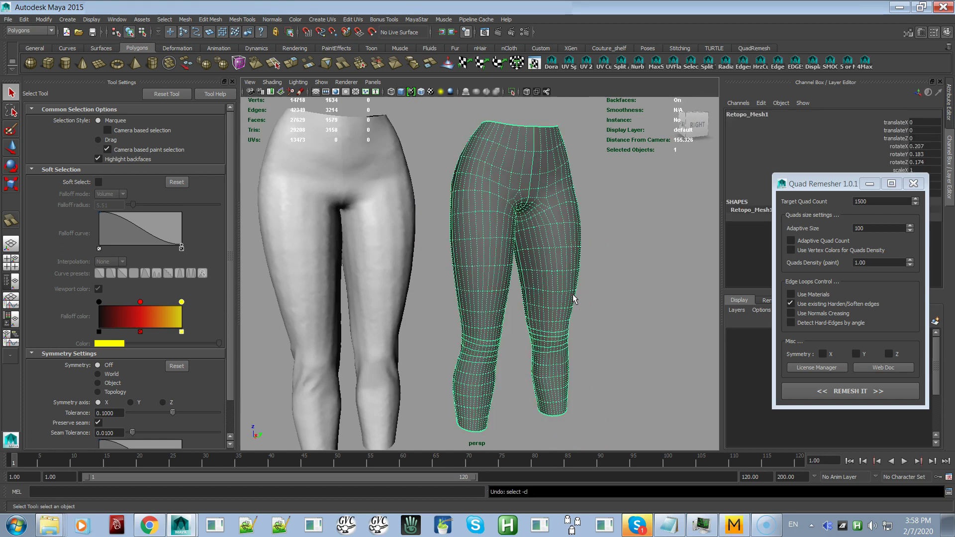
click(566, 292)
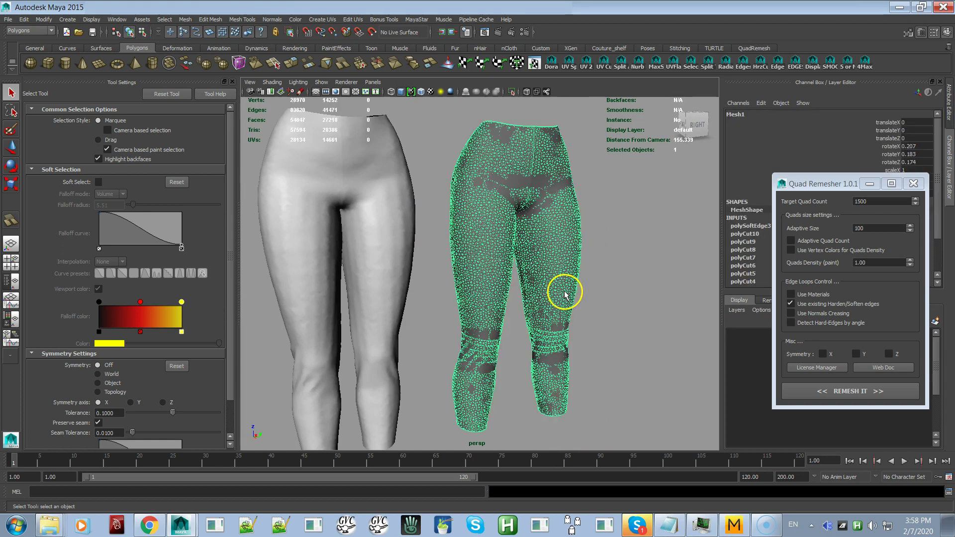
key(Delete)
click(560, 295)
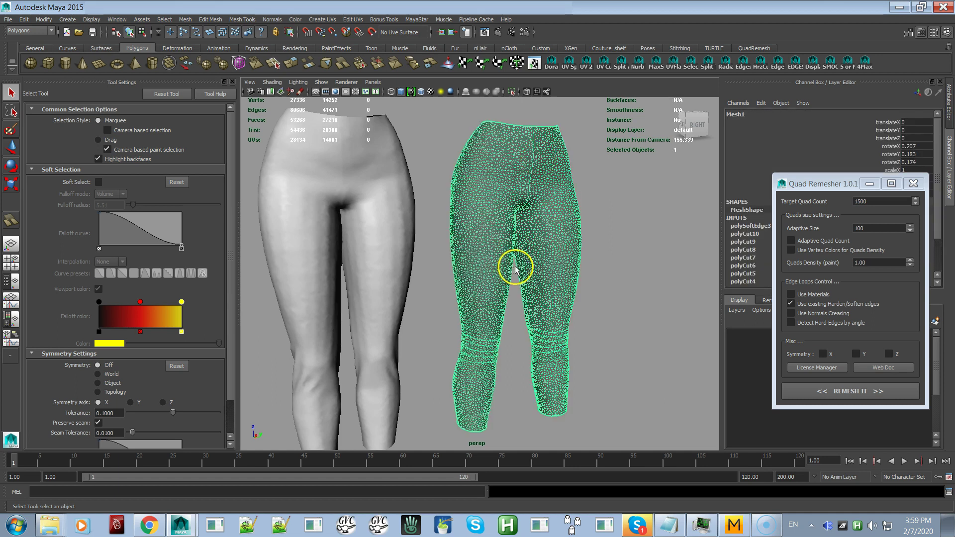
- Set the target quad count to 2000 and remesh the selected original pants mesh
alt+drag(566, 262, 529, 266)
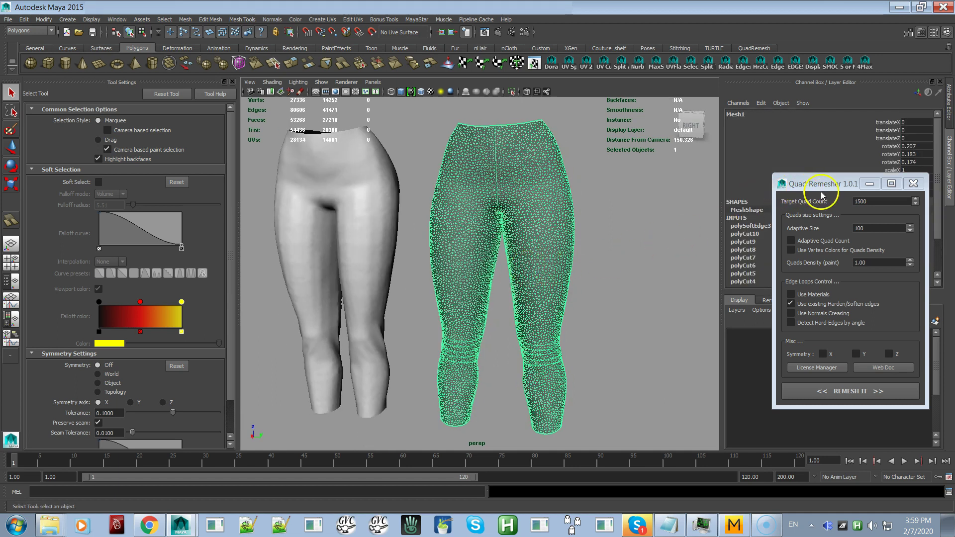
double_click(872, 201)
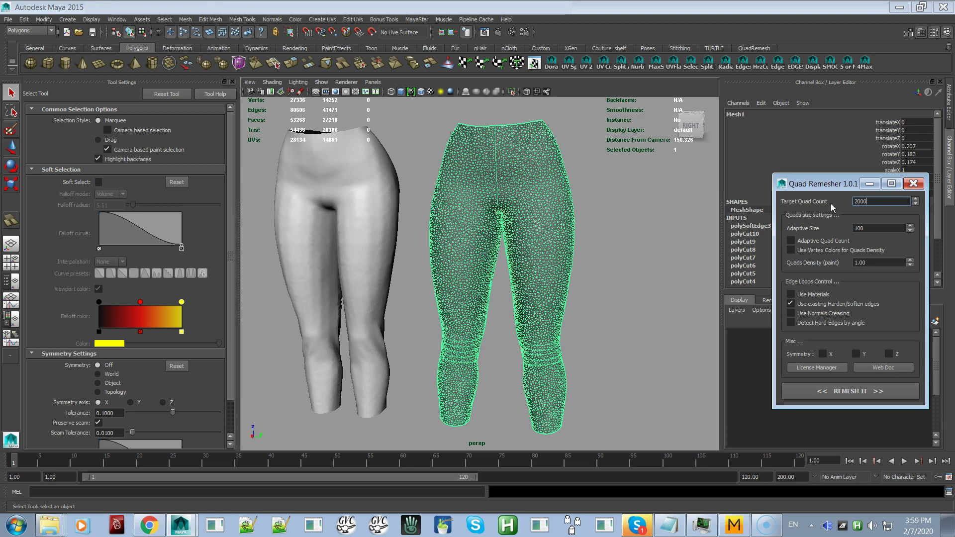
click(811, 393)
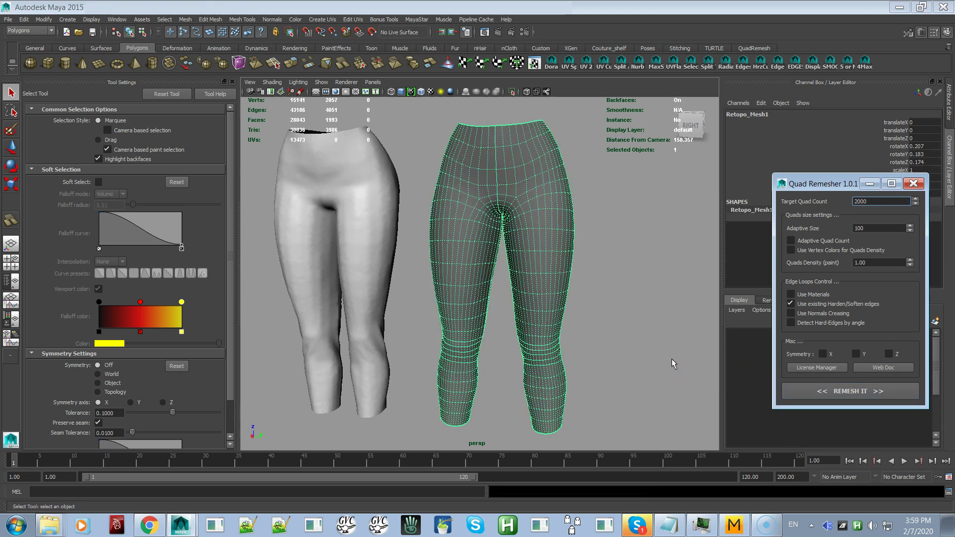
mouse_move(633, 341)
alt+mouse_down()
mouse_move(390, 333)
mouse_move(644, 350)
mouse_move(629, 338)
alt+mouse_up()
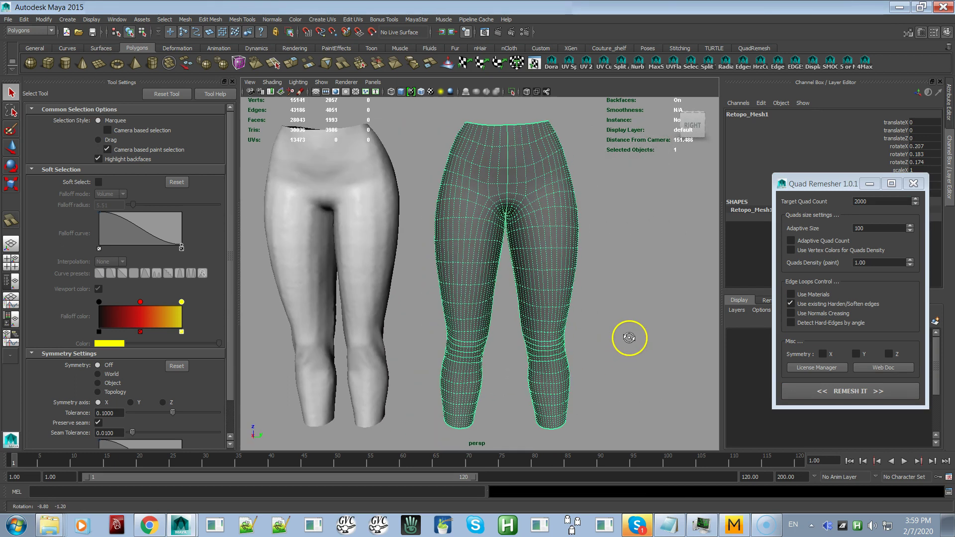
- Delete the 2000-quad remeshed pants, keeping only the original mesh
click(629, 337)
key(ctrl+z)
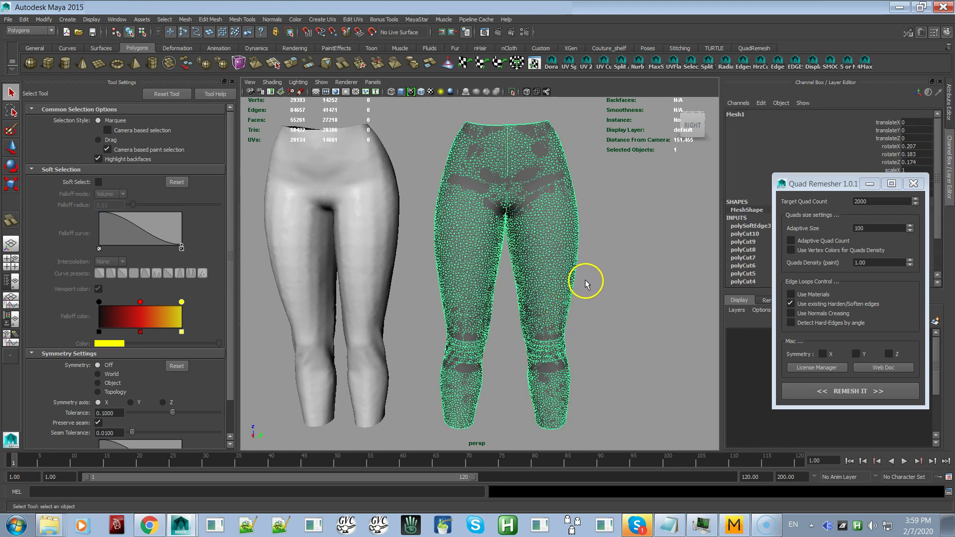
key(Delete)
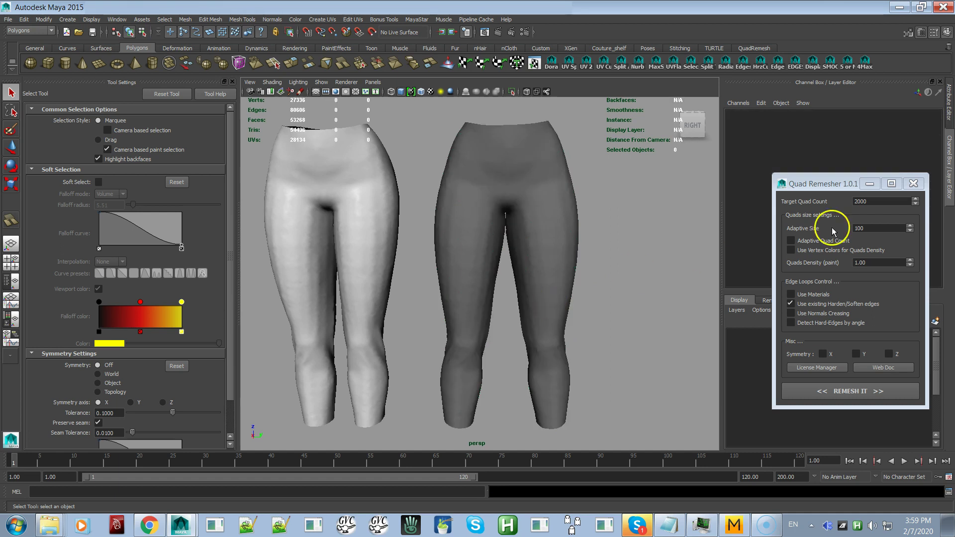
- Set the target quad count to 2500 and remesh the original pants mesh
click(858, 200)
double_click(857, 199)
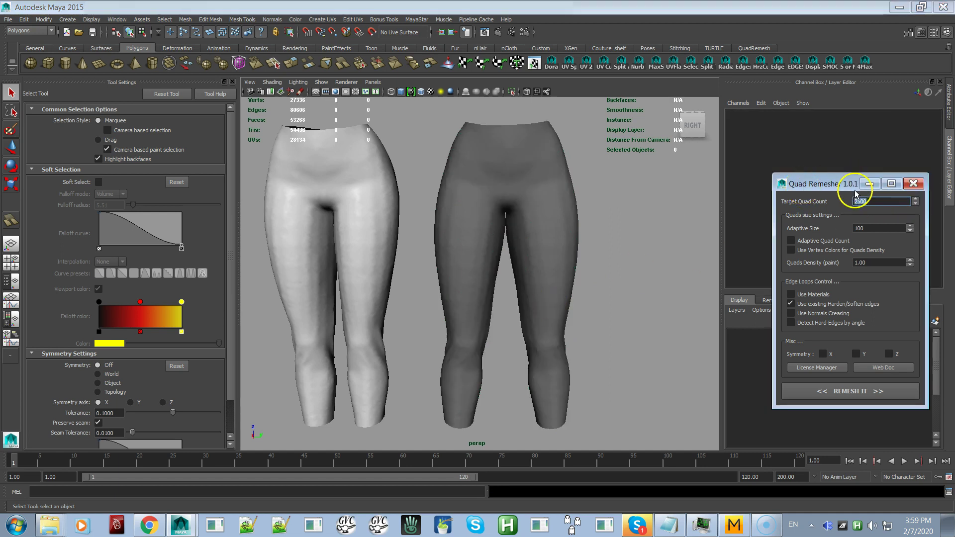
click(496, 252)
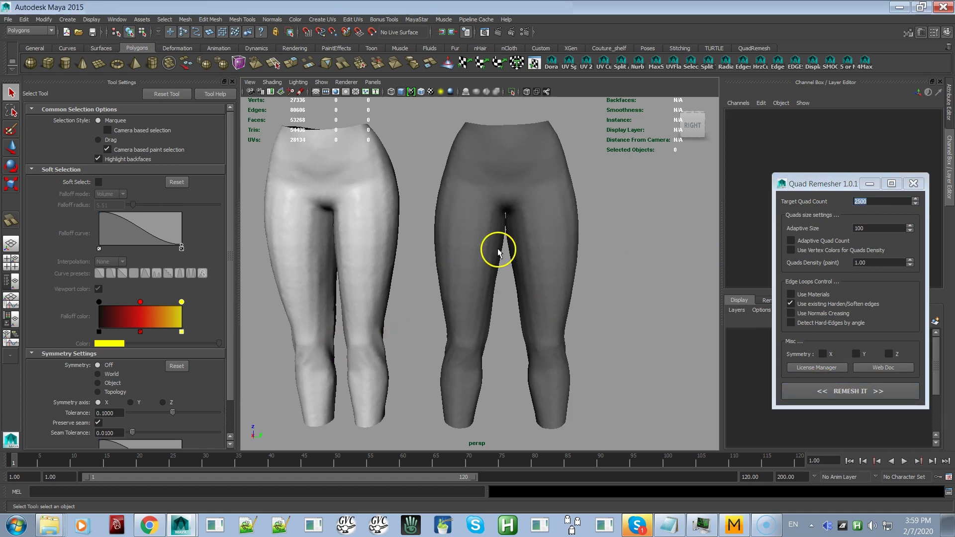
click(812, 391)
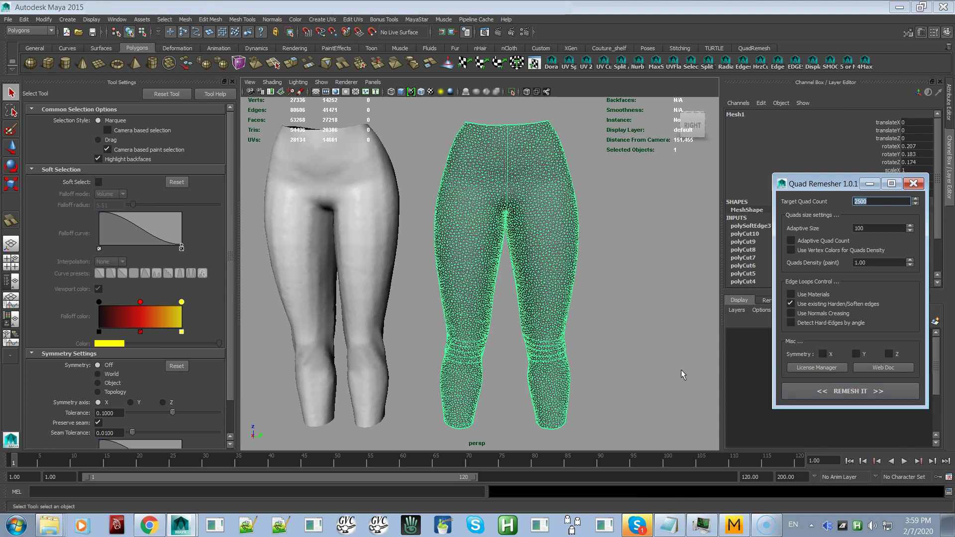
- Examine the 2500-quad remeshed pants from behind, checking the quad flow around the seat and crotch
alt+drag(657, 334, 475, 343)
alt+drag(446, 226, 420, 230)
scroll(446, 252, up, 3)
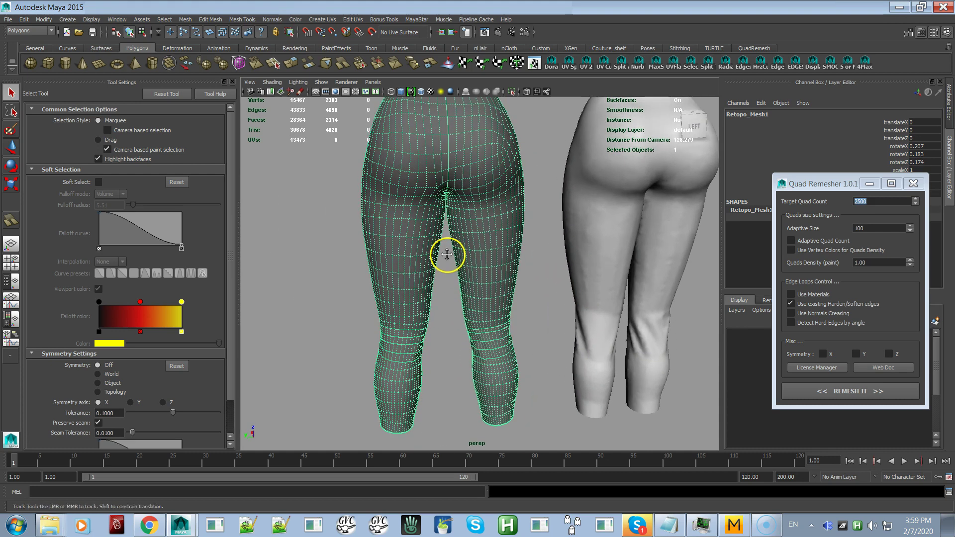
alt+middle_drag(445, 252, 436, 330)
scroll(438, 289, up, 2)
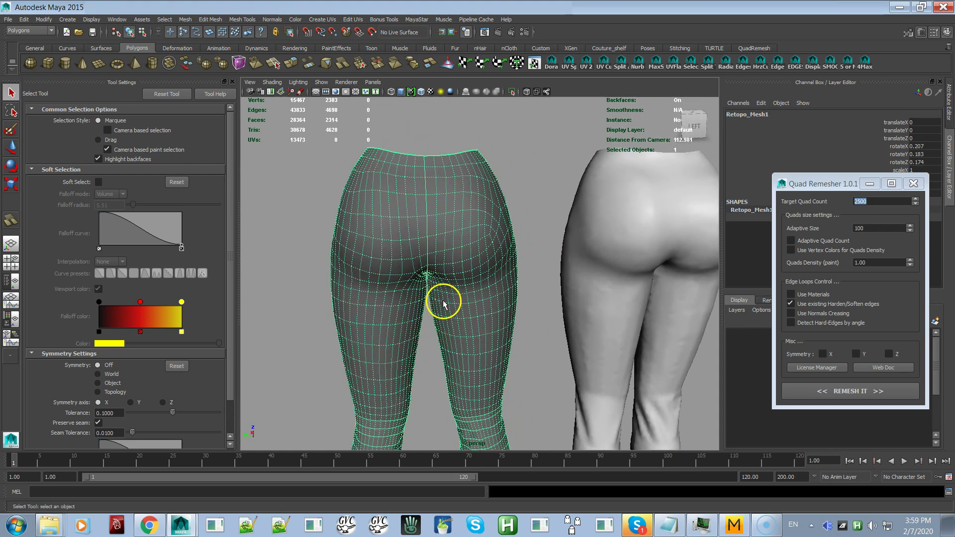
key(ctrl+z)
click(454, 288)
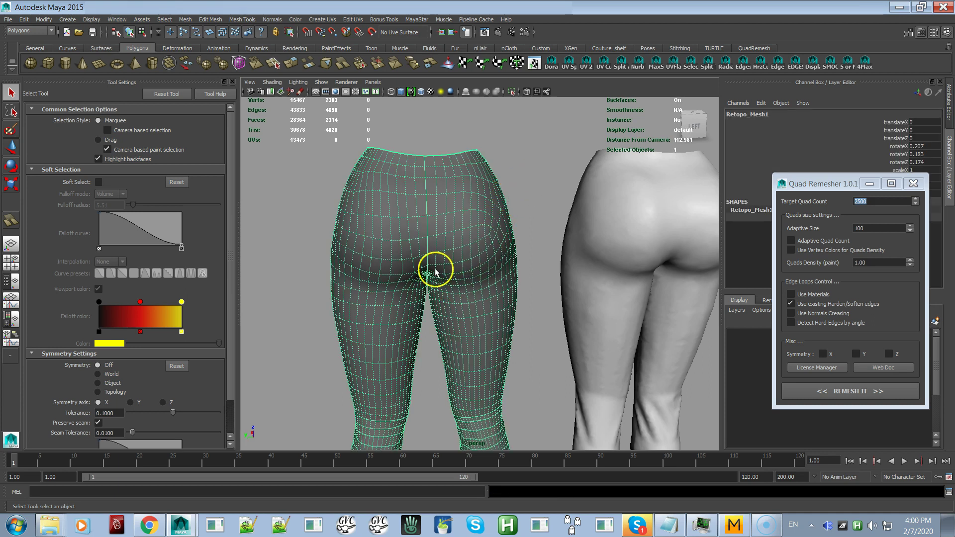
key(ctrl+z)
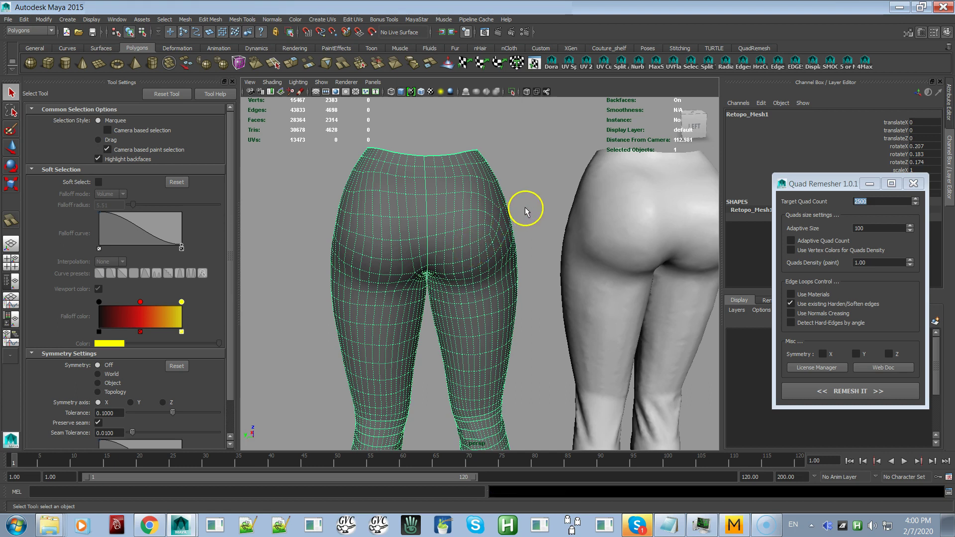
- Delete the 2500-quad remeshed pants and reselect the original pants mesh
key(ctrl+z)
click(491, 228)
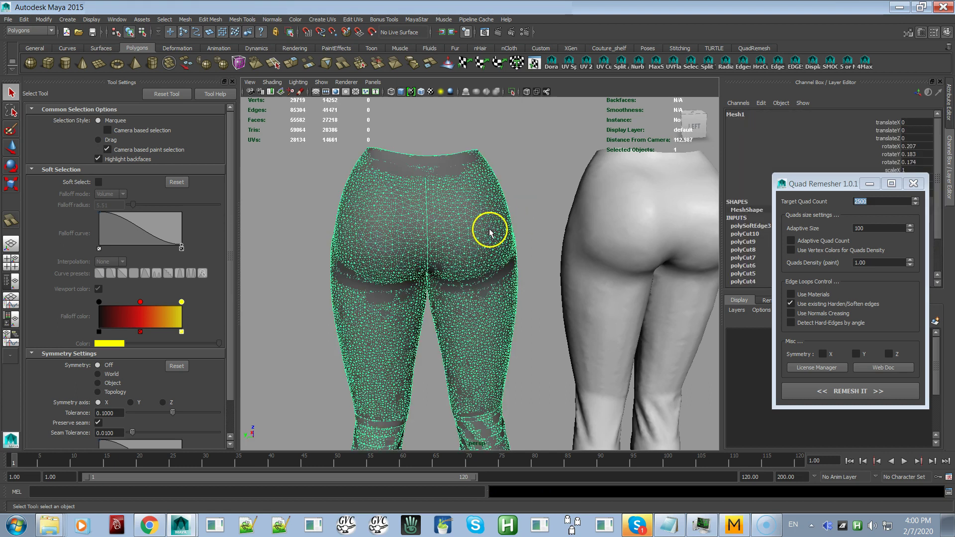
click(458, 238)
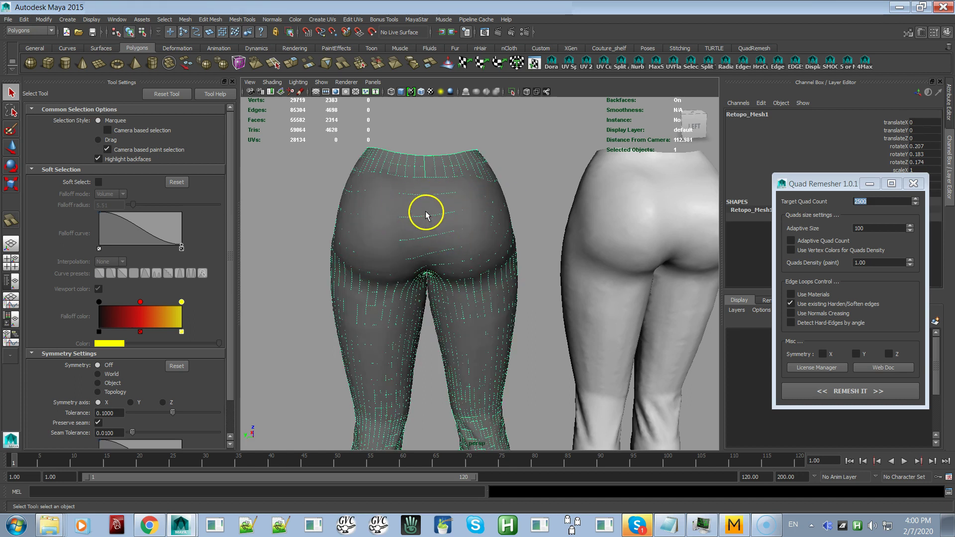
click(400, 226)
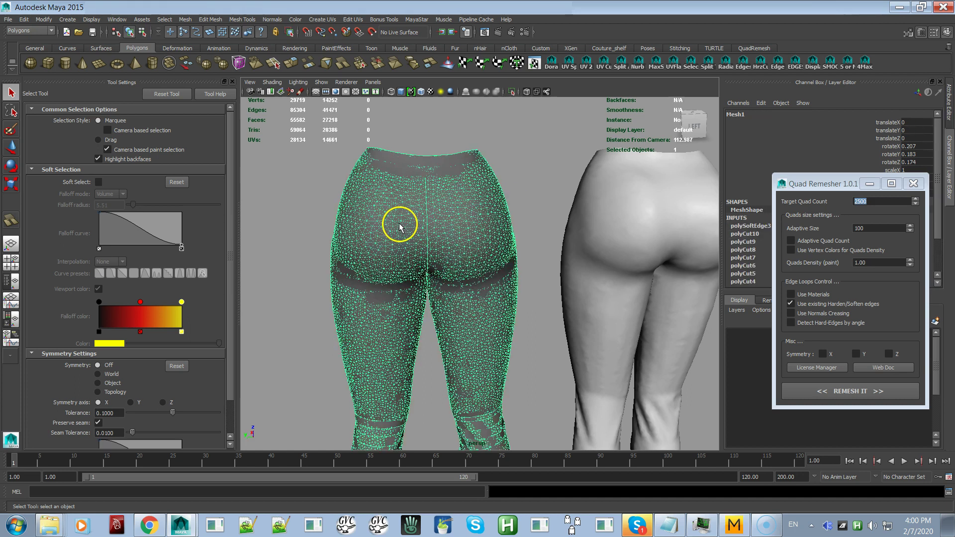
click(462, 208)
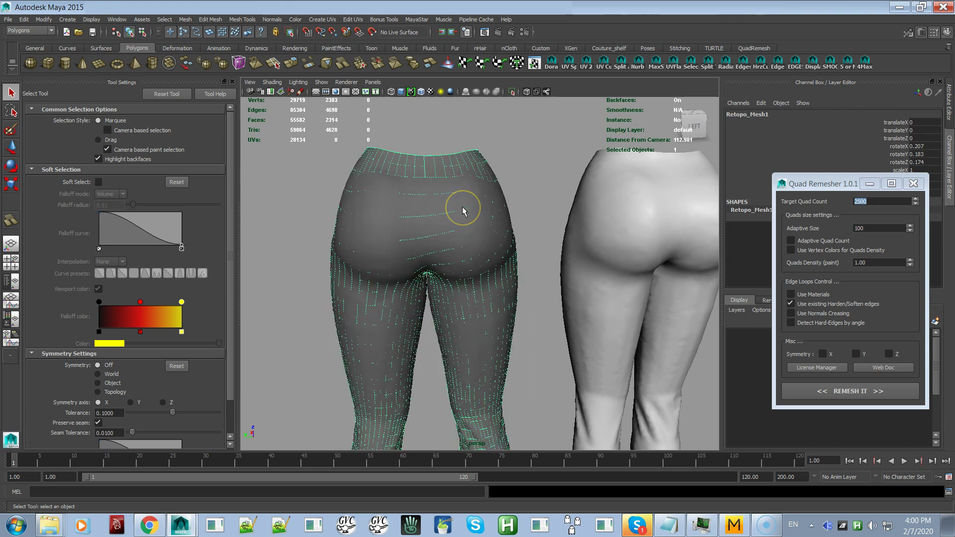
click(459, 213)
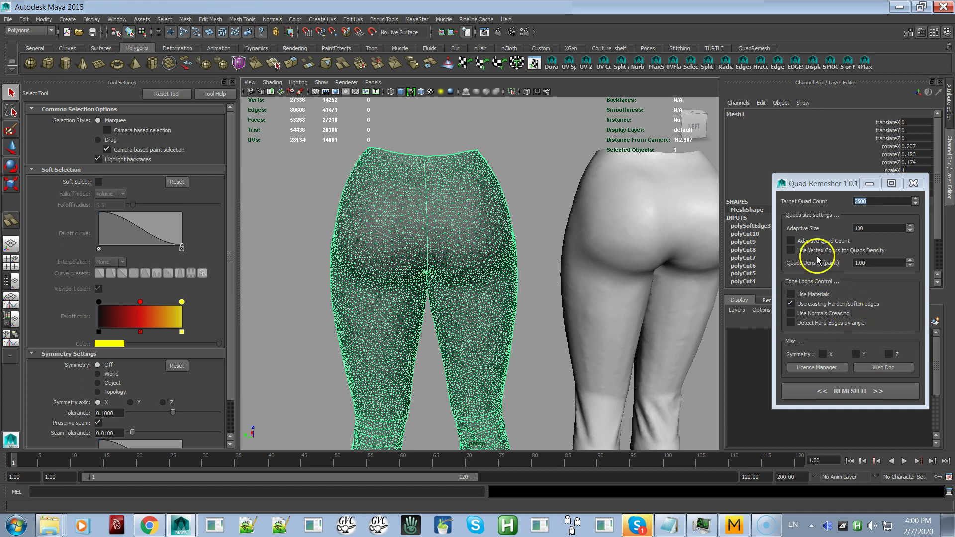
- Enable vertex colors for quads density with a paint density of 2.0, and set the Paint Vertex Color Tool to light red
click(793, 250)
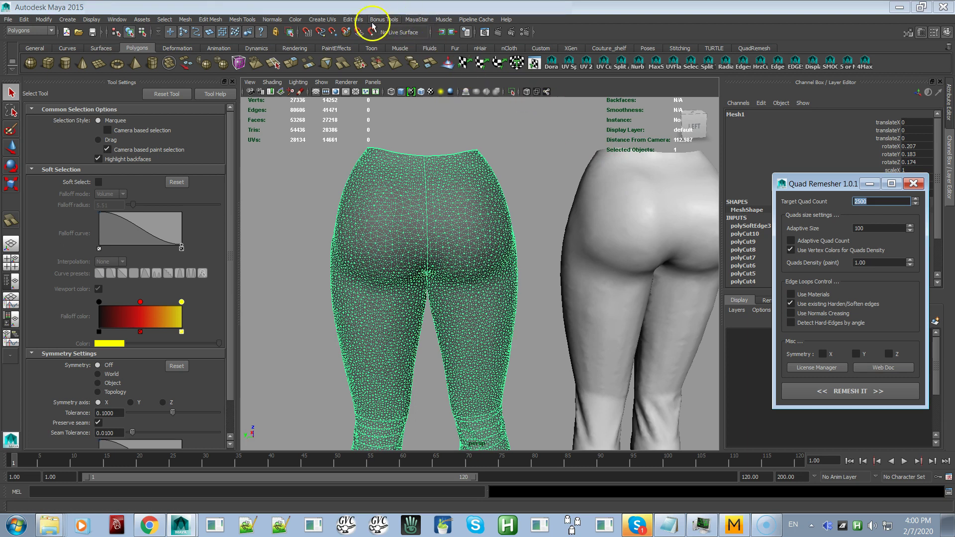
click(294, 20)
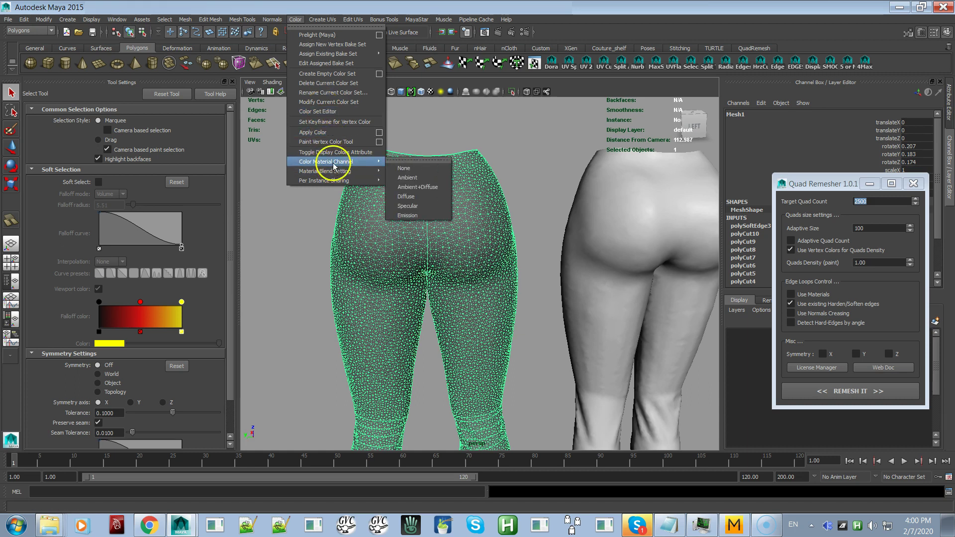
click(382, 142)
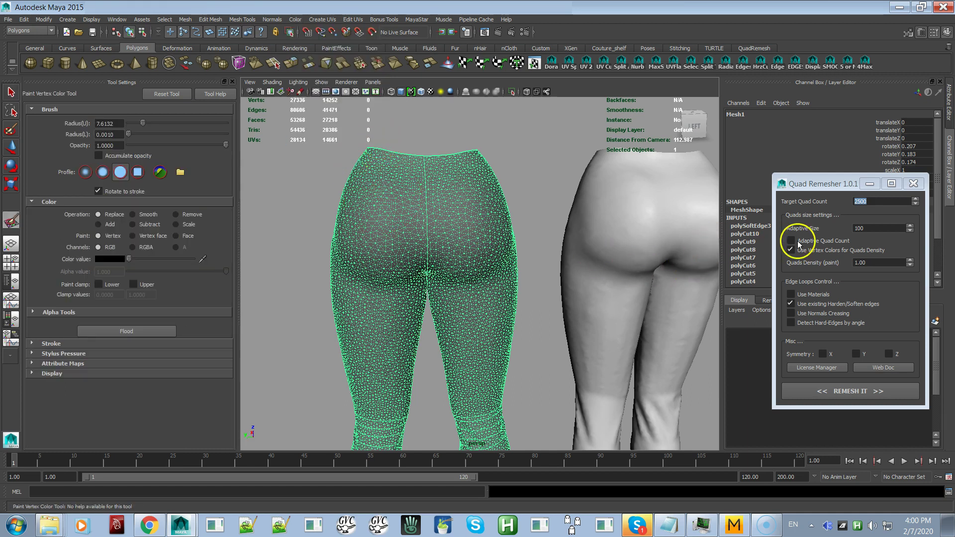
drag(878, 262, 842, 262)
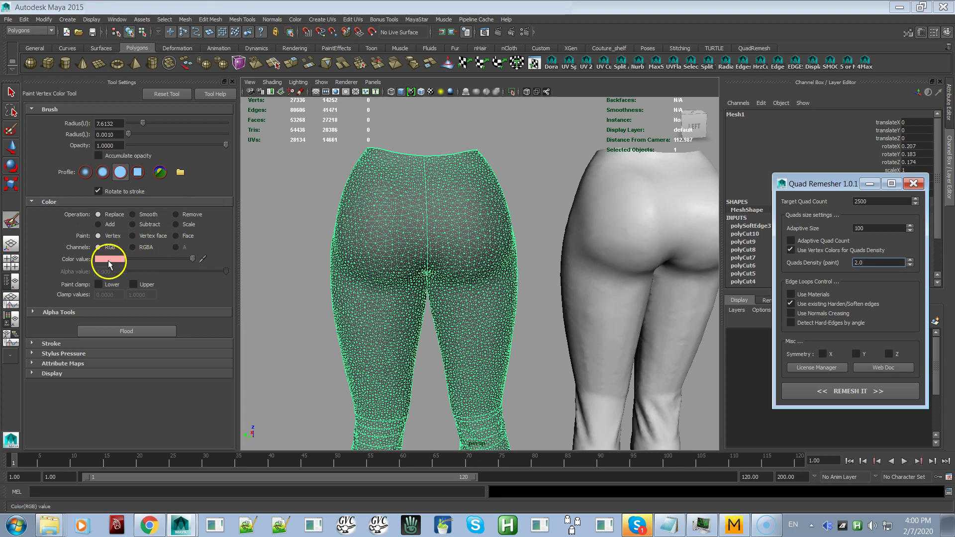
- Paint light red vertex color across both buttocks on the back of the original pants mesh, extending it toward the sides and lower edges
alt+drag(397, 229, 475, 227)
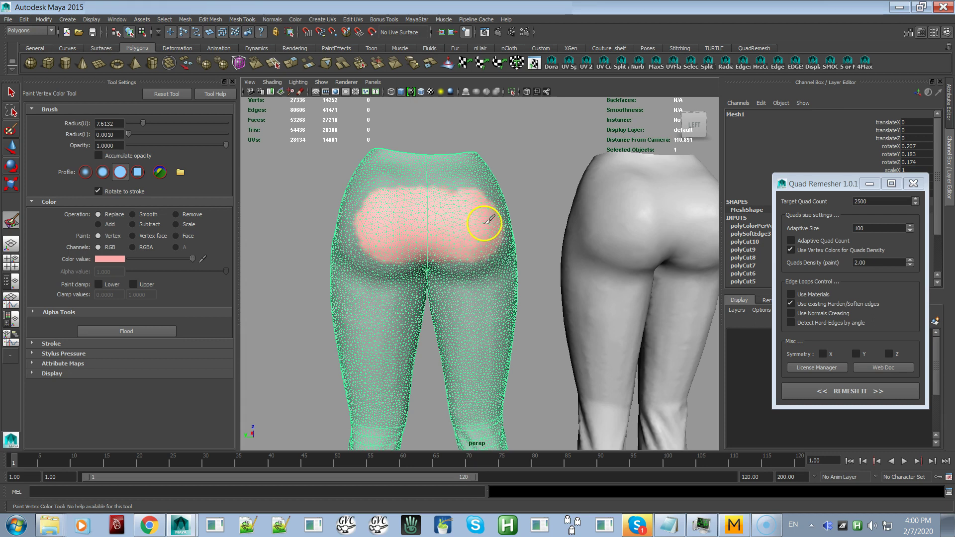
mouse_move(412, 225)
alt+mouse_down()
mouse_move(434, 230)
mouse_move(374, 215)
mouse_move(382, 245)
alt+mouse_up()
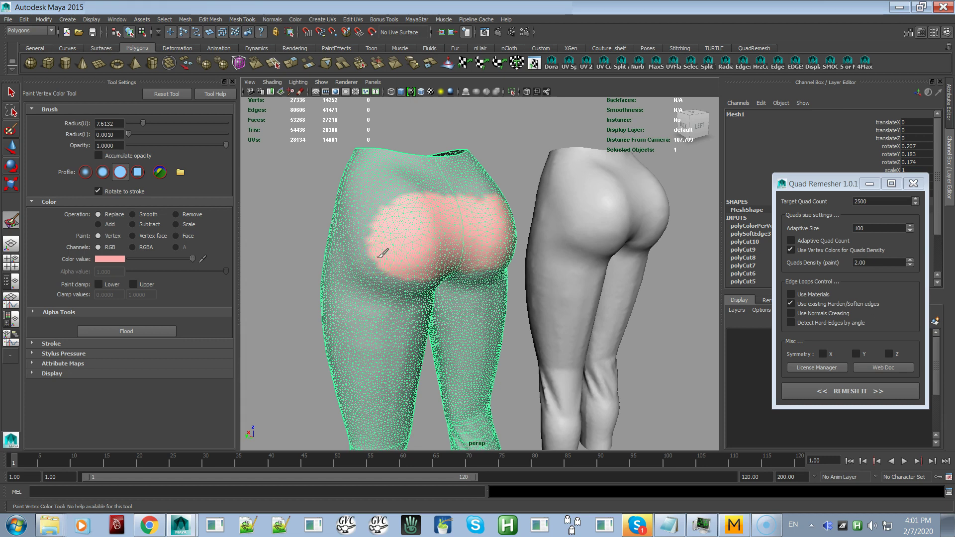
alt+drag(380, 254, 494, 209)
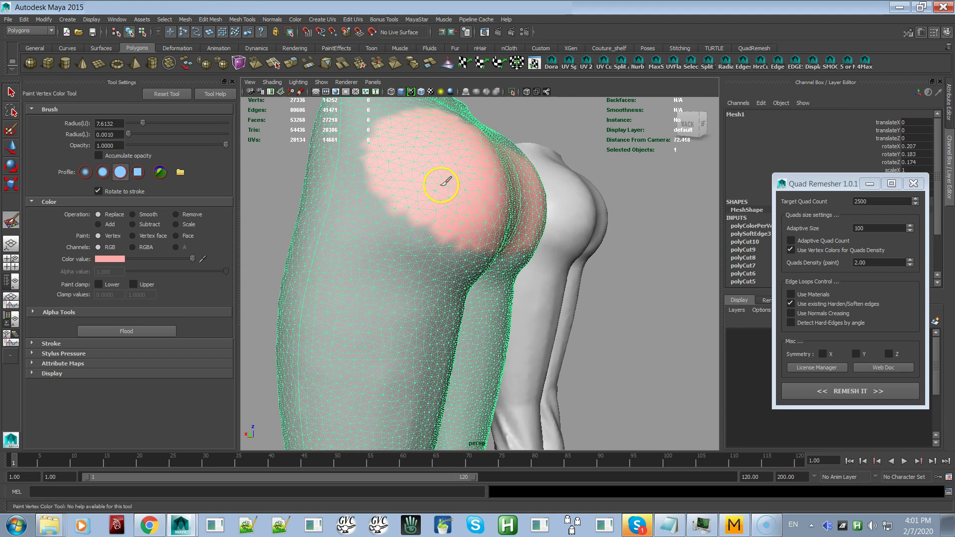
alt+drag(442, 190, 426, 188)
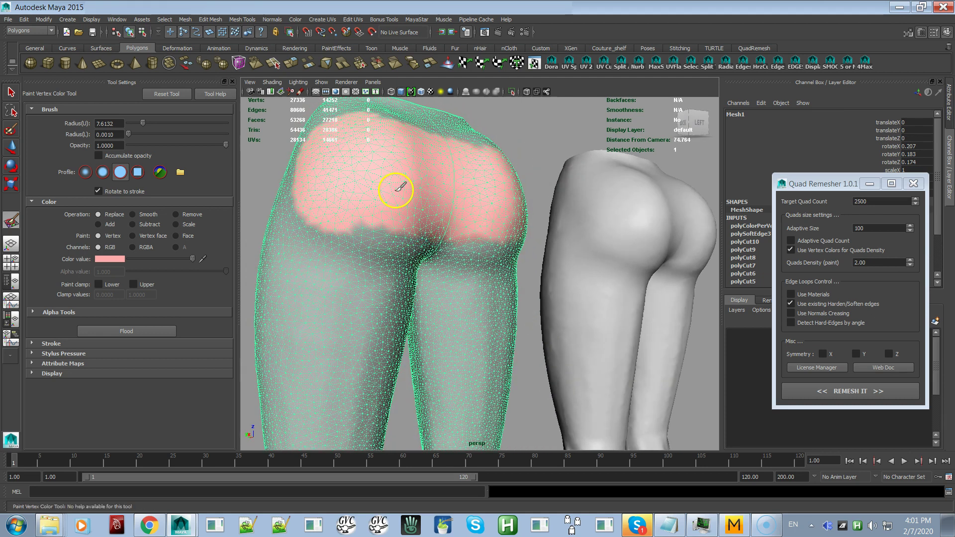
alt+drag(393, 194, 419, 202)
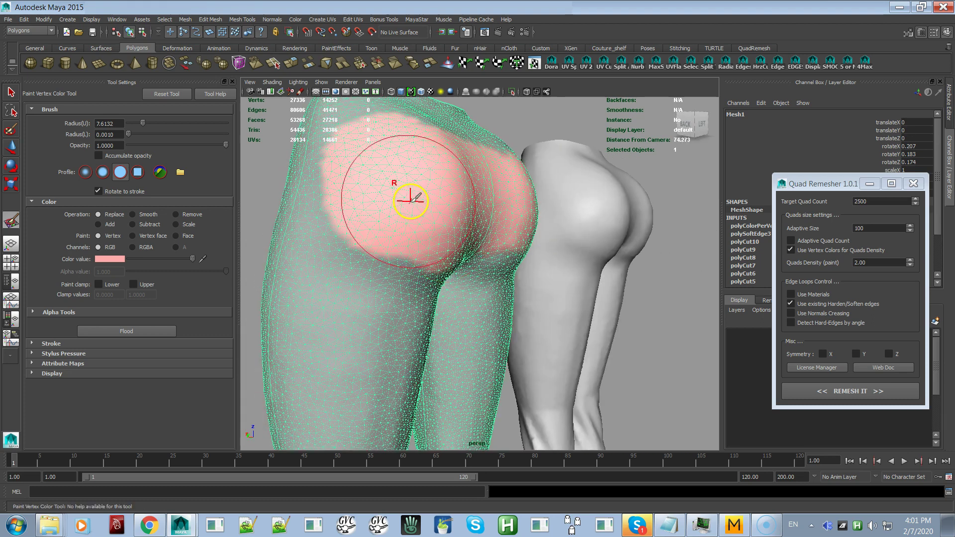
mouse_move(413, 206)
alt+mouse_down()
mouse_move(394, 203)
mouse_move(401, 219)
mouse_move(406, 203)
alt+mouse_up()
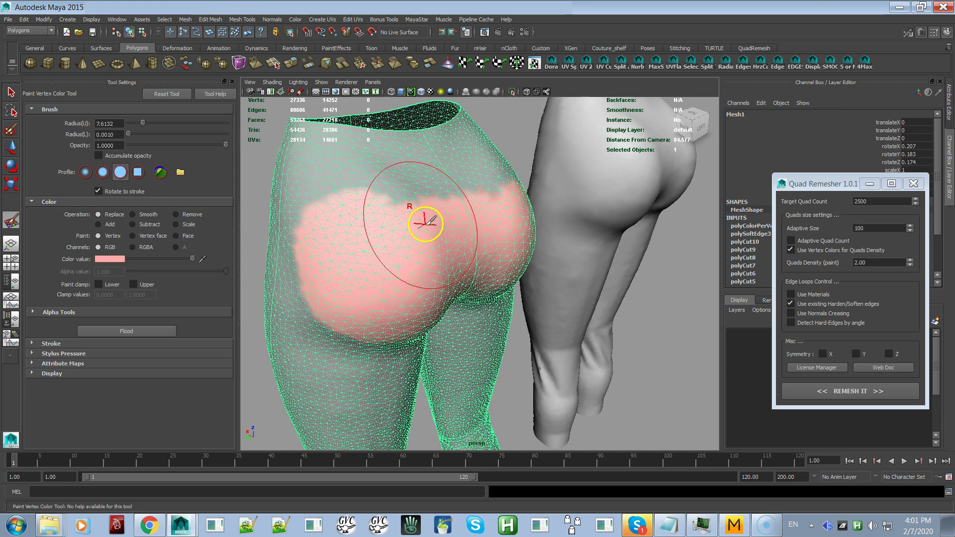
mouse_move(460, 235)
alt+mouse_down()
mouse_move(416, 220)
mouse_move(446, 216)
alt+mouse_up()
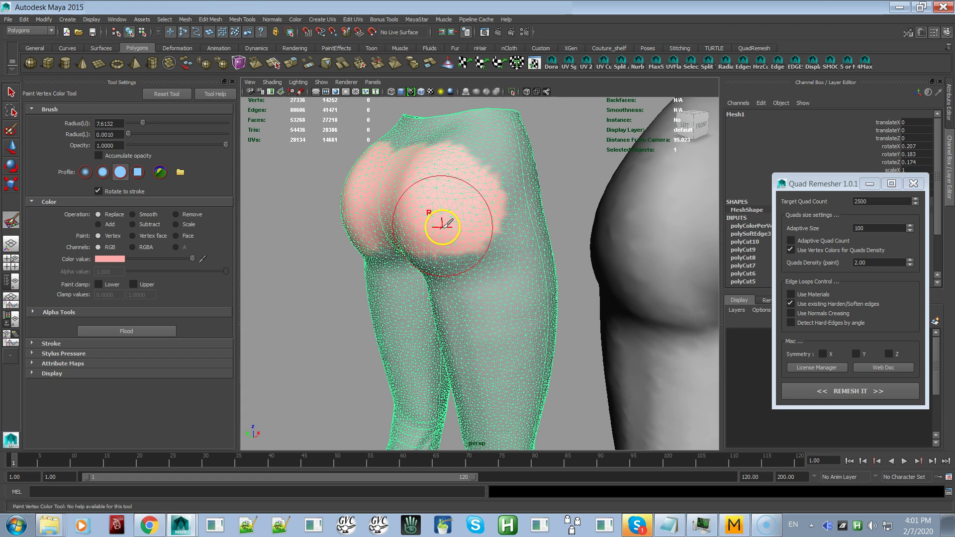
alt+drag(438, 229, 472, 208)
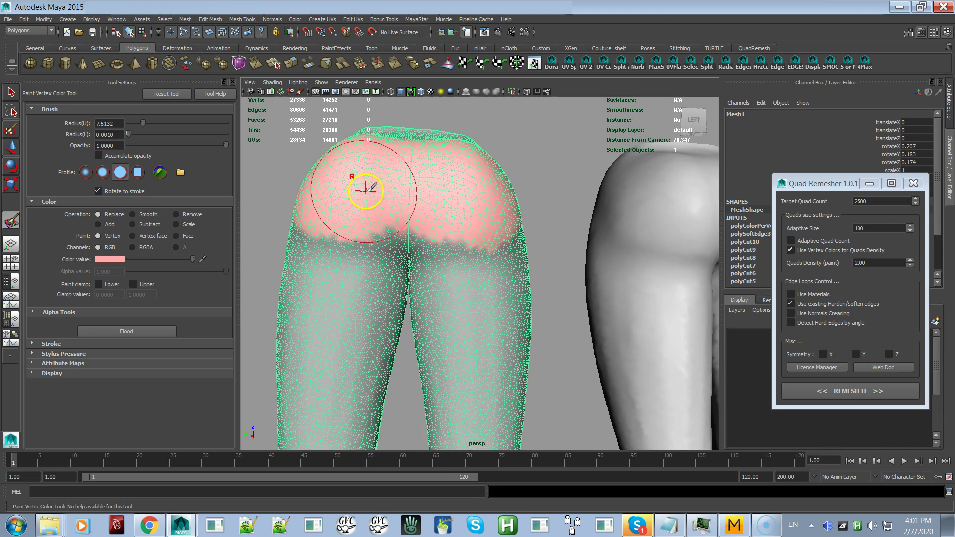
alt+drag(367, 189, 317, 218)
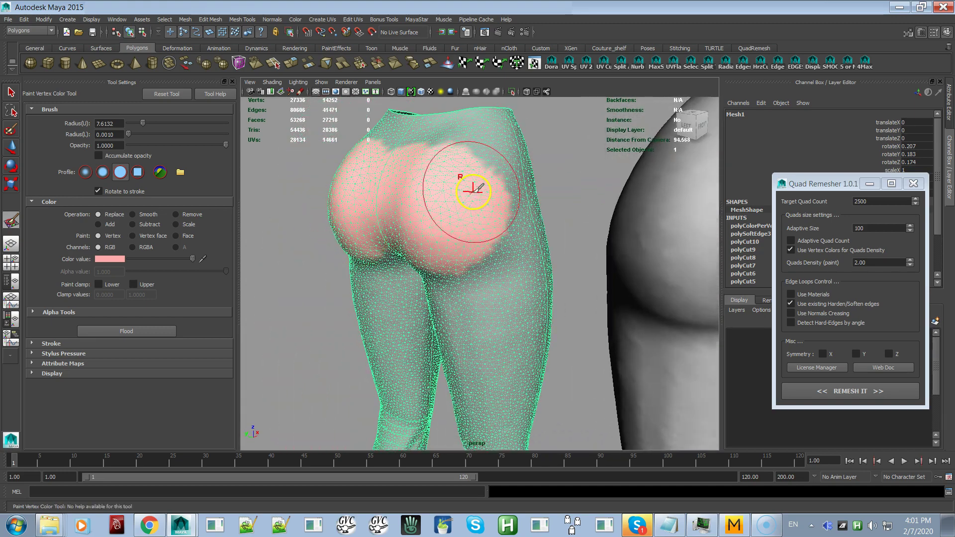
- Remesh the painted original pants with a target of 2500 quads and a painted quads density of 2.00
mouse_move(402, 248)
alt+mouse_down()
mouse_move(535, 234)
mouse_move(453, 251)
mouse_move(463, 221)
mouse_move(427, 226)
mouse_move(431, 211)
alt+mouse_up()
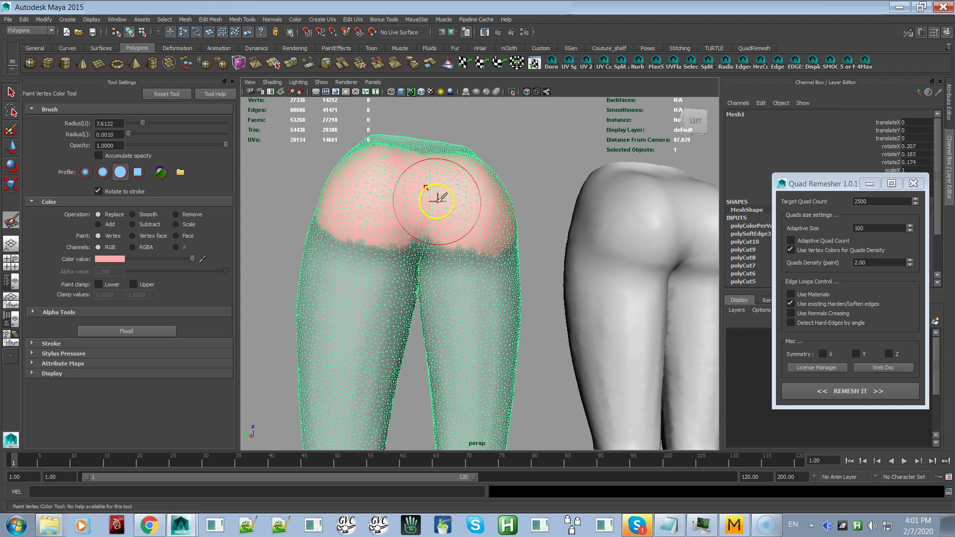
alt+drag(436, 211, 410, 215)
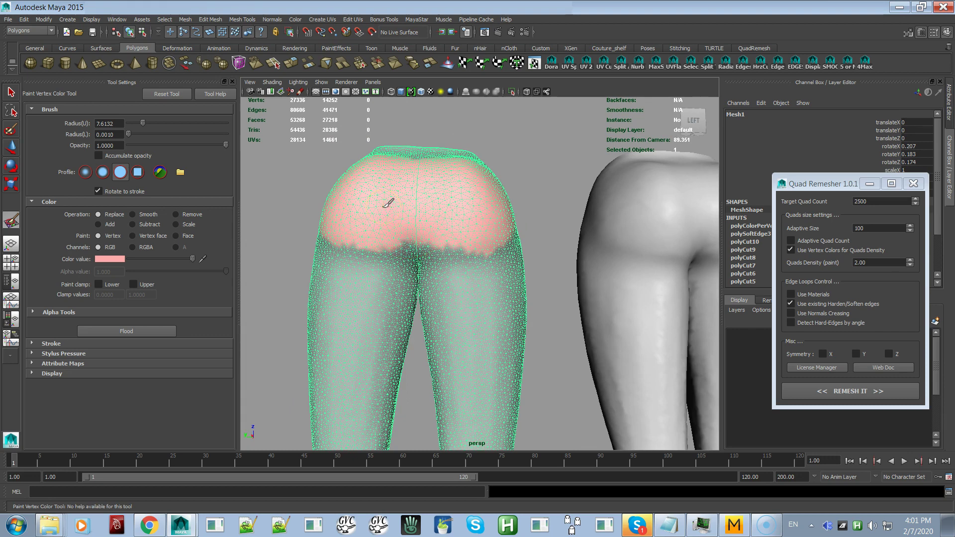
alt+drag(374, 213, 416, 229)
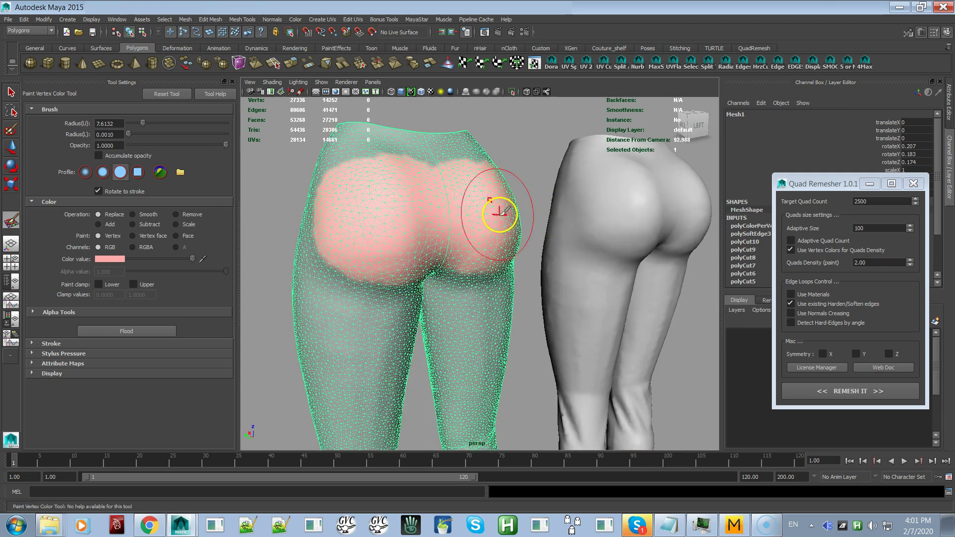
click(822, 393)
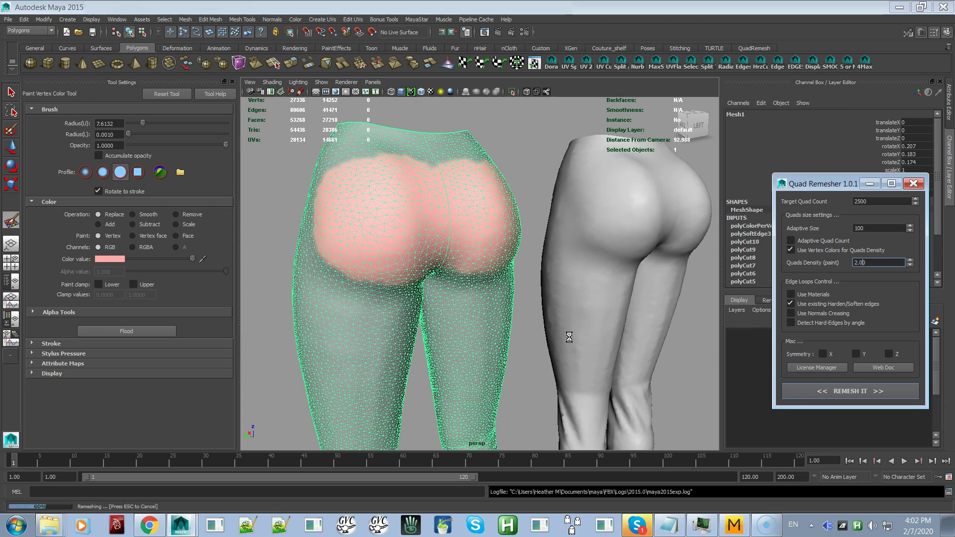
alt+drag(550, 330, 521, 287)
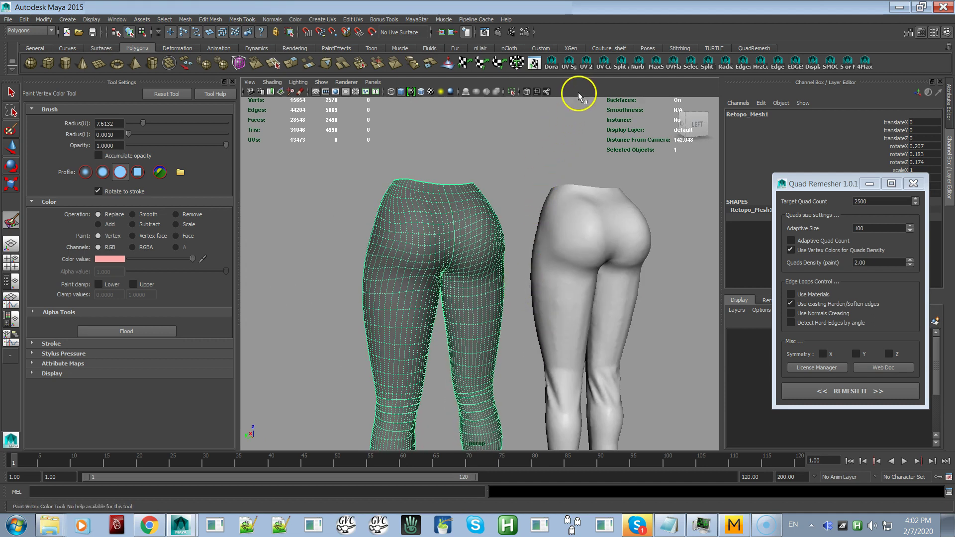
- Undo the hiding of the painted original pants, delete the 2500-quad remesh, and select the original mesh again
key(q)
key(ctrl+z)
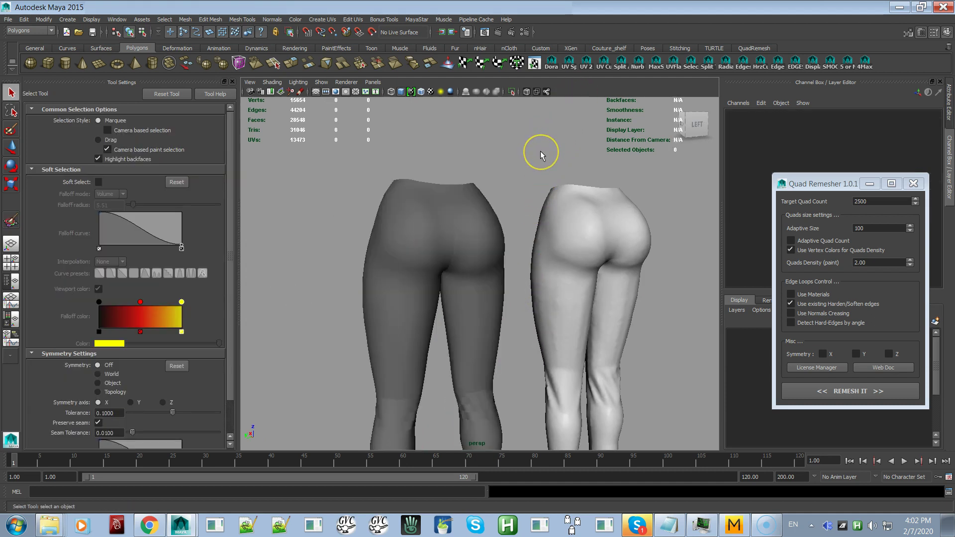
key(ctrl+z)
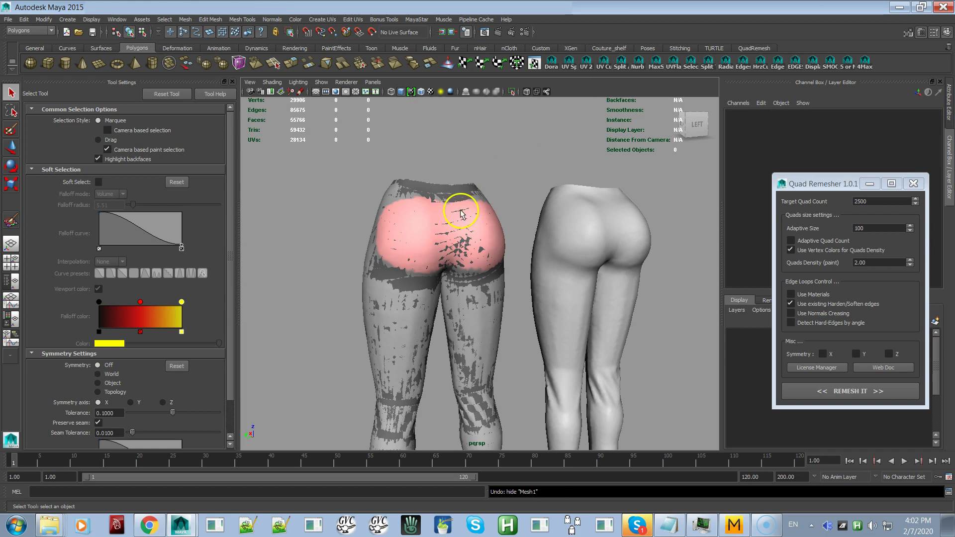
click(448, 190)
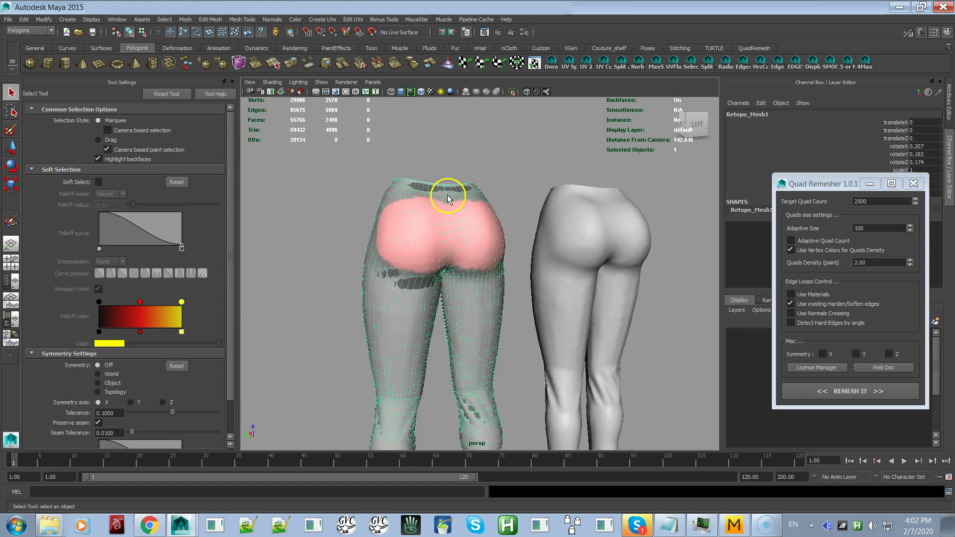
click(463, 175)
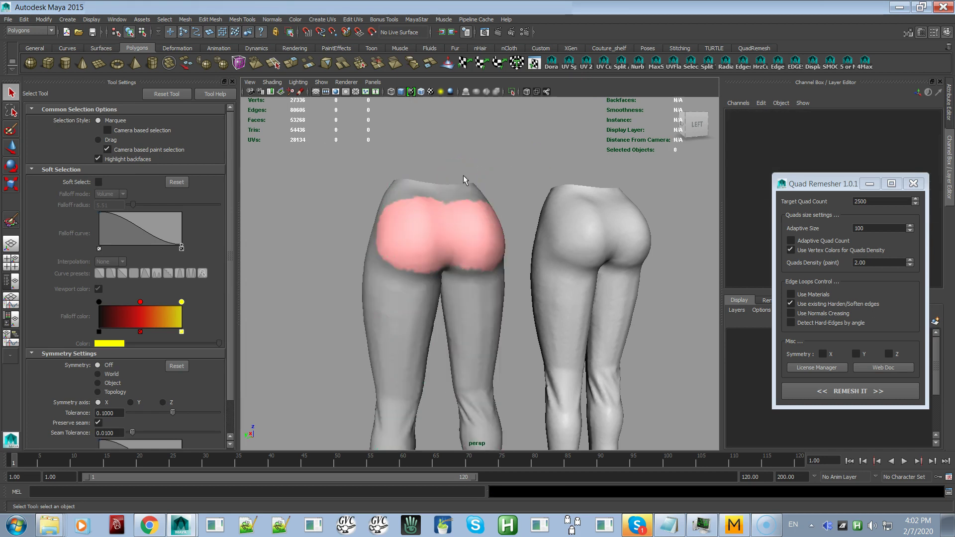
click(473, 226)
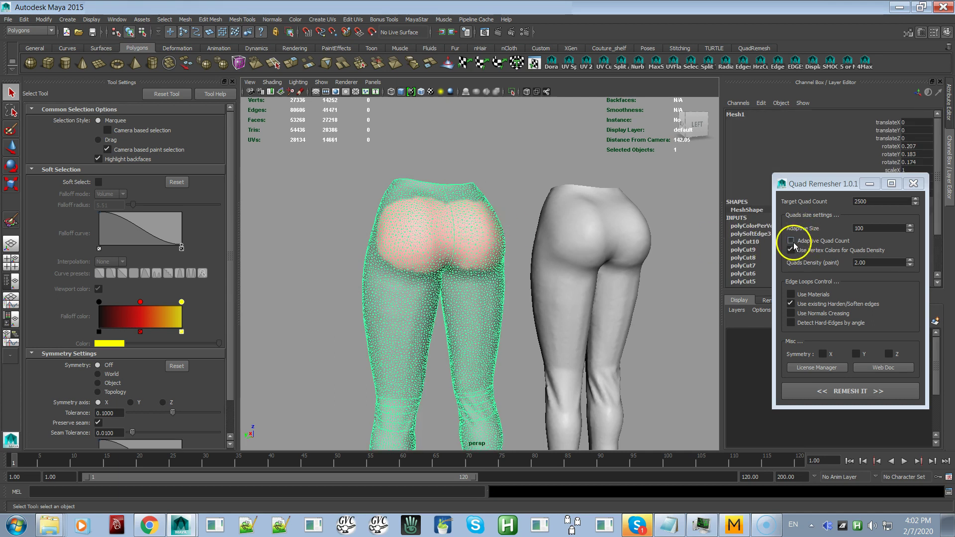
- Enable Adaptive Quad Count, set the target quad count to 1500, and remesh the painted pants
click(791, 241)
drag(874, 203, 800, 203)
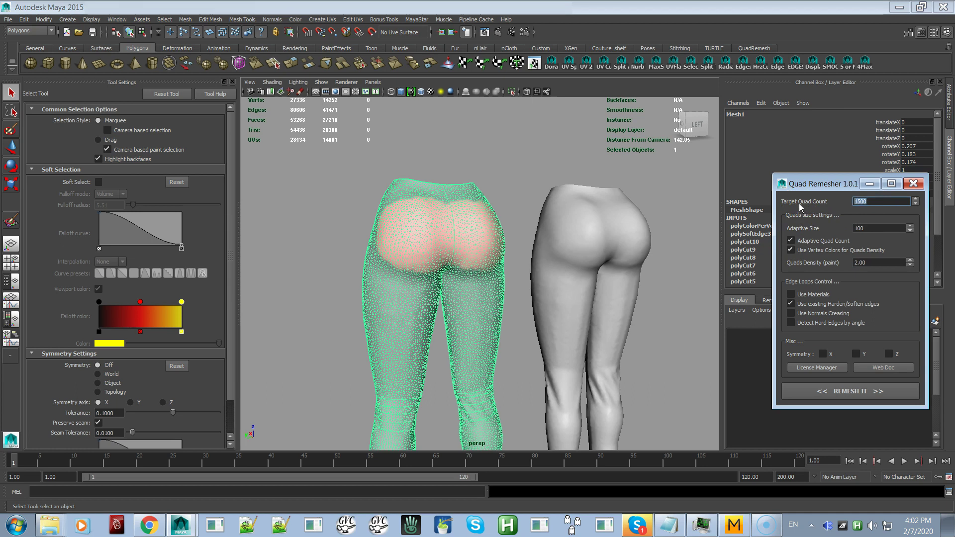
click(872, 391)
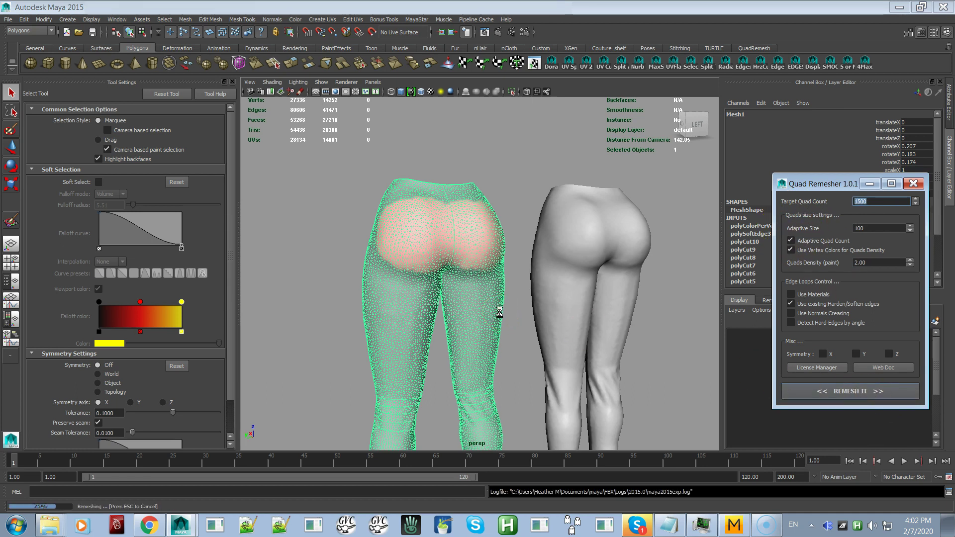
- Examine the 1500-quad remeshed pants from the front, side and back, checking the quad flow around the crotch, seat and knees
alt+drag(454, 304, 656, 309)
alt+right_drag(585, 320, 539, 284)
alt+drag(540, 283, 536, 309)
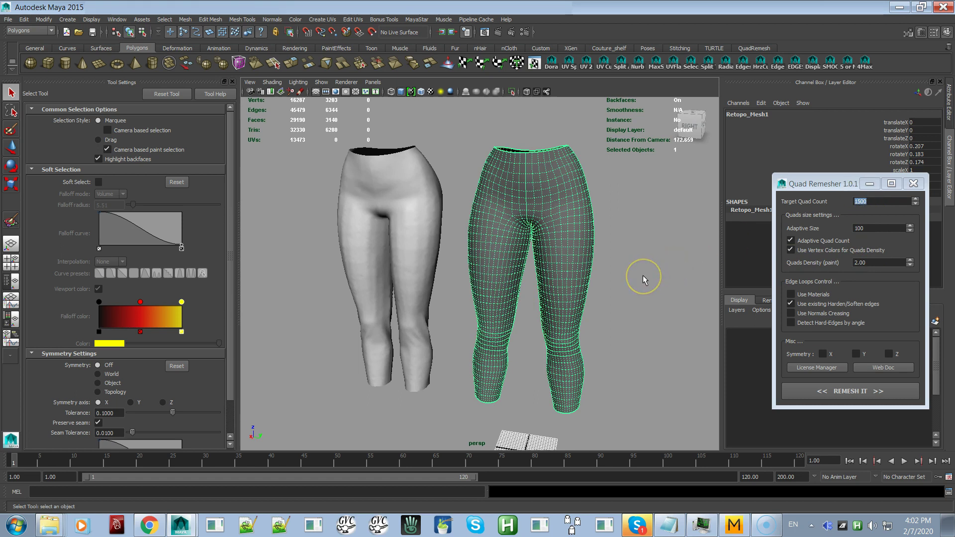
alt+drag(593, 299, 606, 300)
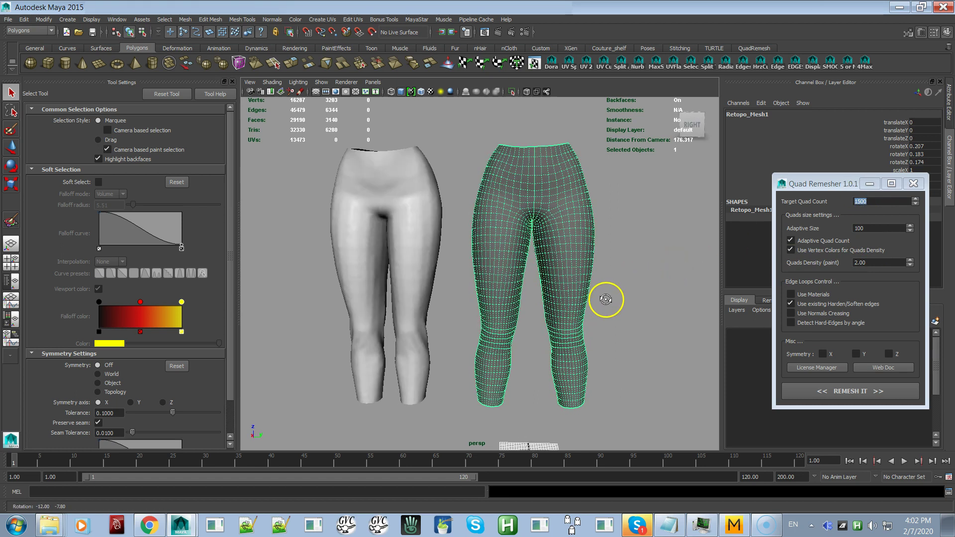
mouse_move(605, 299)
alt+right_down()
mouse_move(599, 318)
mouse_move(621, 308)
alt+right_up()
alt+drag(582, 324, 418, 347)
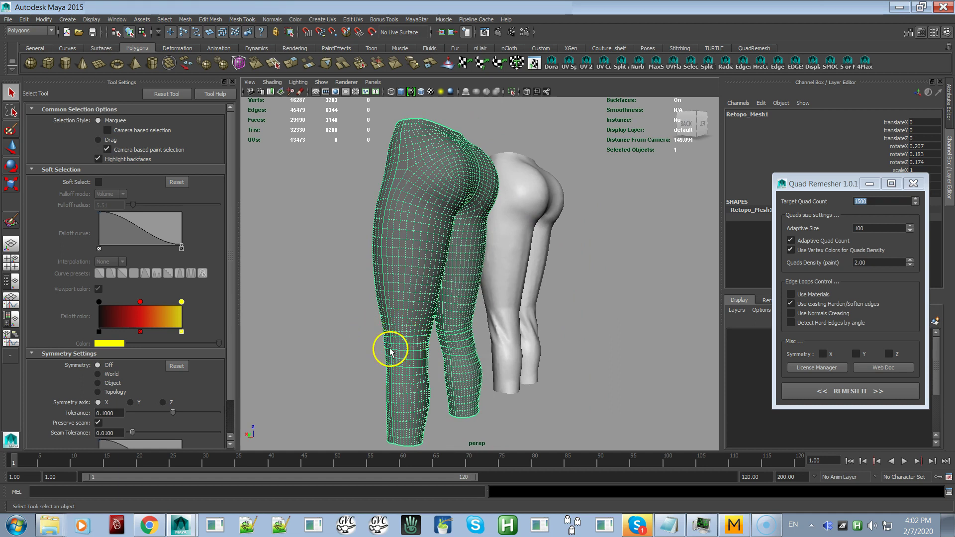
alt+drag(405, 369, 521, 356)
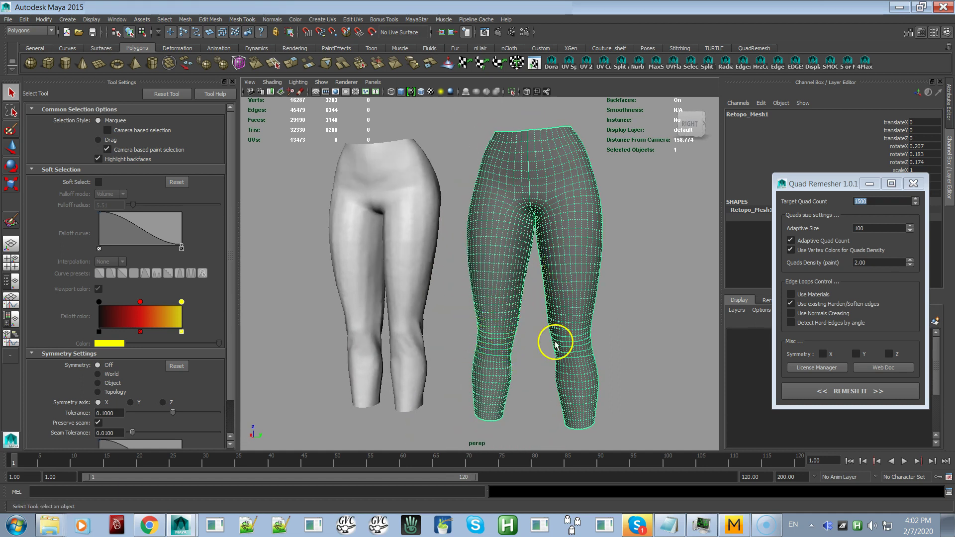
mouse_move(556, 323)
alt+mouse_down()
mouse_move(559, 335)
mouse_move(353, 337)
mouse_move(353, 324)
mouse_move(533, 335)
mouse_move(557, 326)
alt+mouse_up()
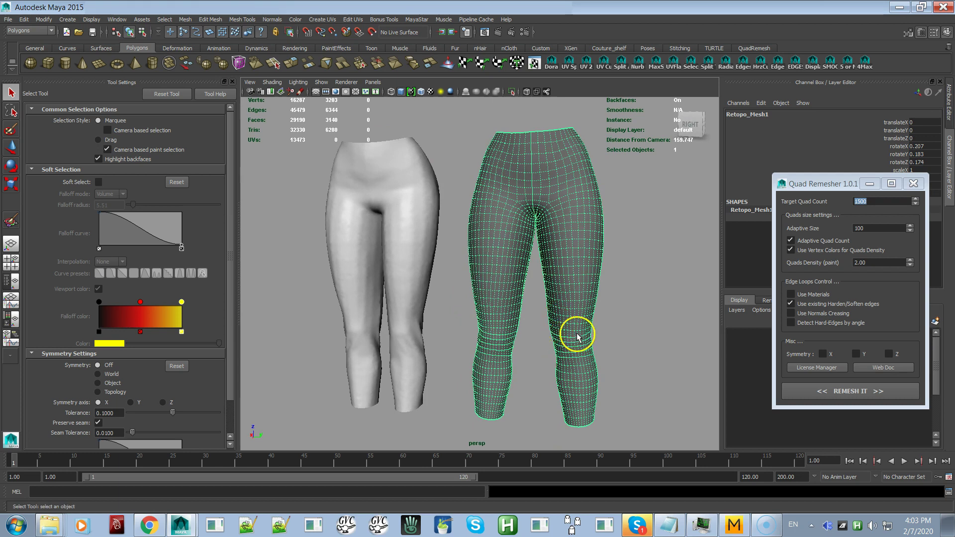
alt+middle_drag(527, 338, 526, 383)
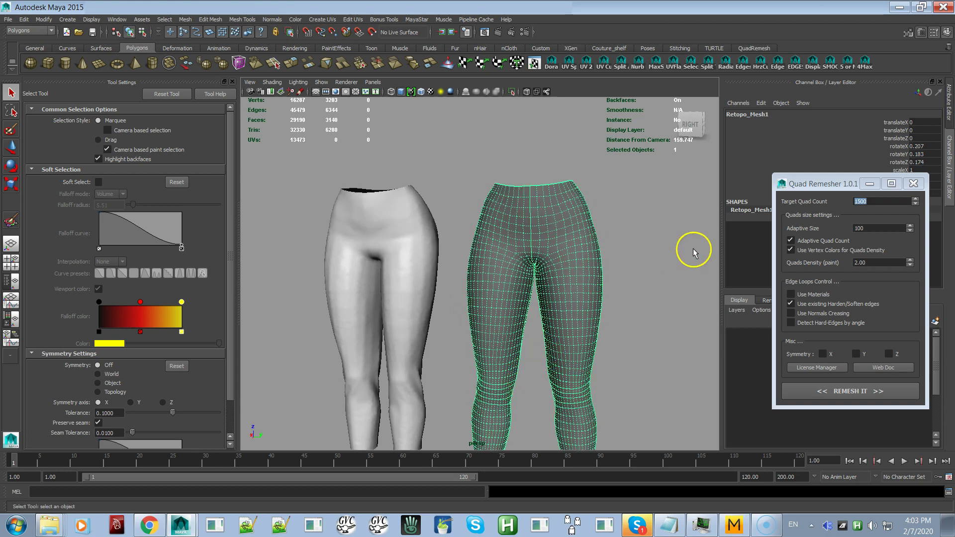
scroll(510, 289, down, 4)
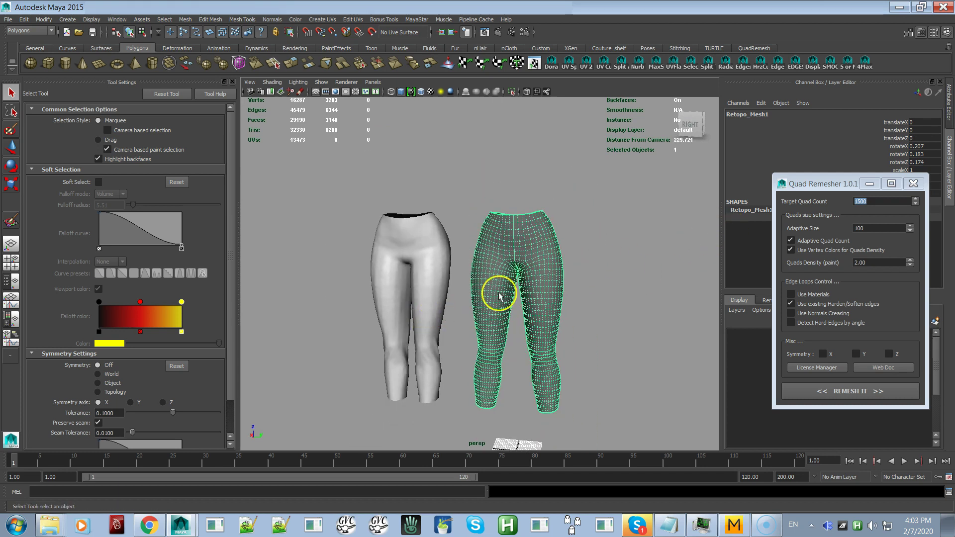
- Bring back the hidden original pants and move the 1500-quad remesh 55.985 units along Y so it stands beside them
key(ctrl+z)
click(532, 280)
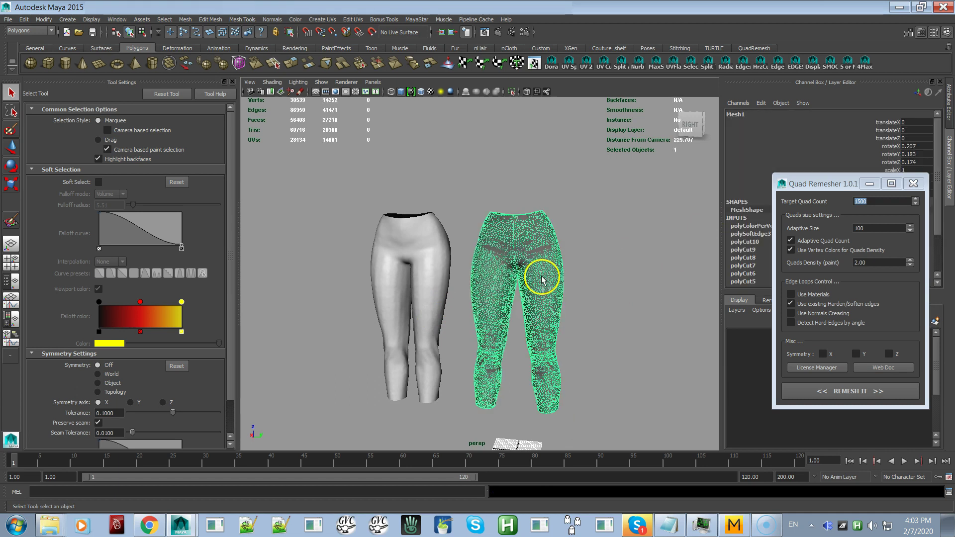
click(548, 287)
key(w)
alt+middle_drag(532, 340, 535, 281)
drag(562, 398, 677, 385)
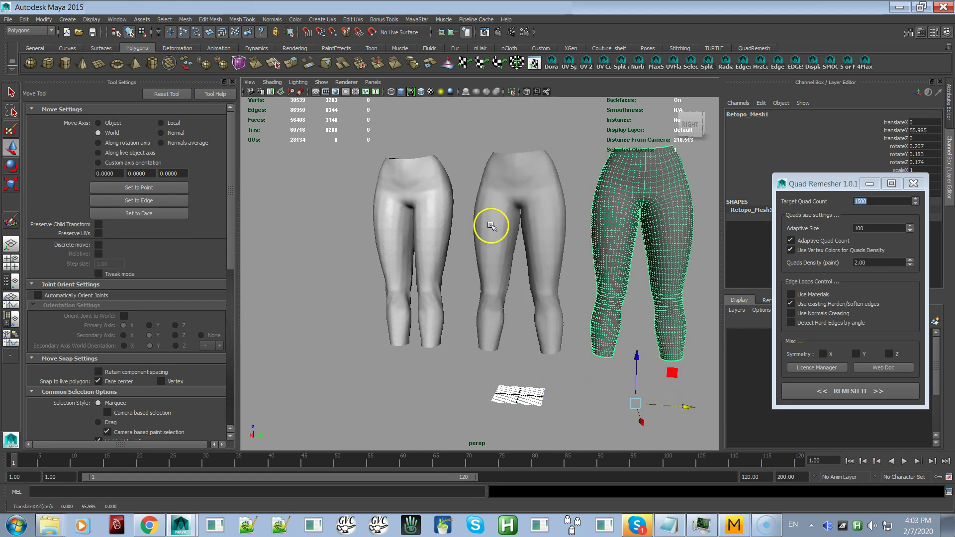
- Select the original pants mesh and set its X, Y and Z rotation to 0
click(492, 230)
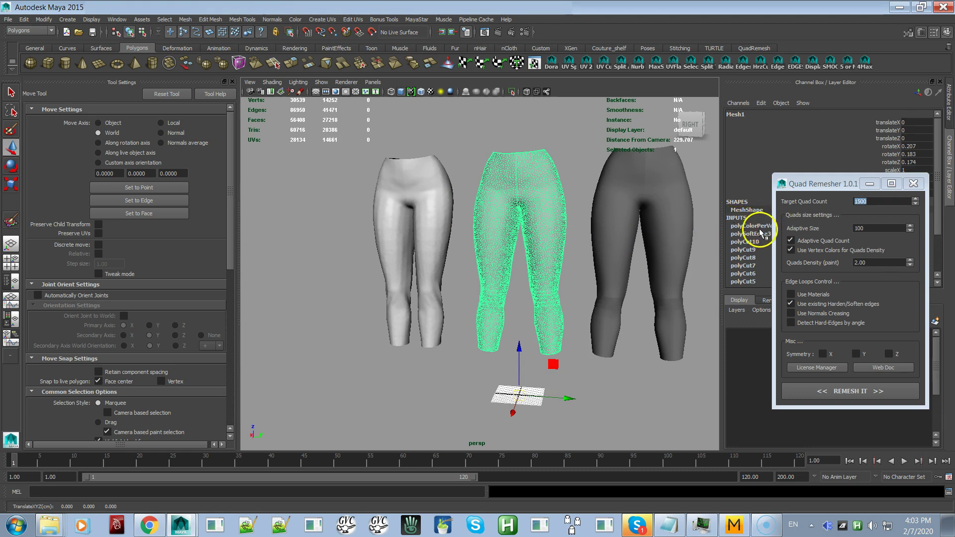
key(ctrl+z)
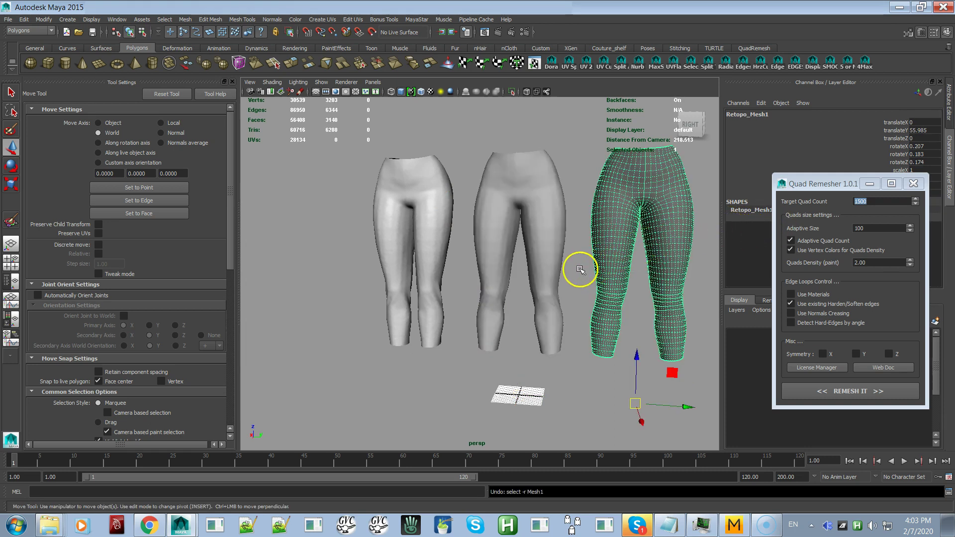
click(541, 276)
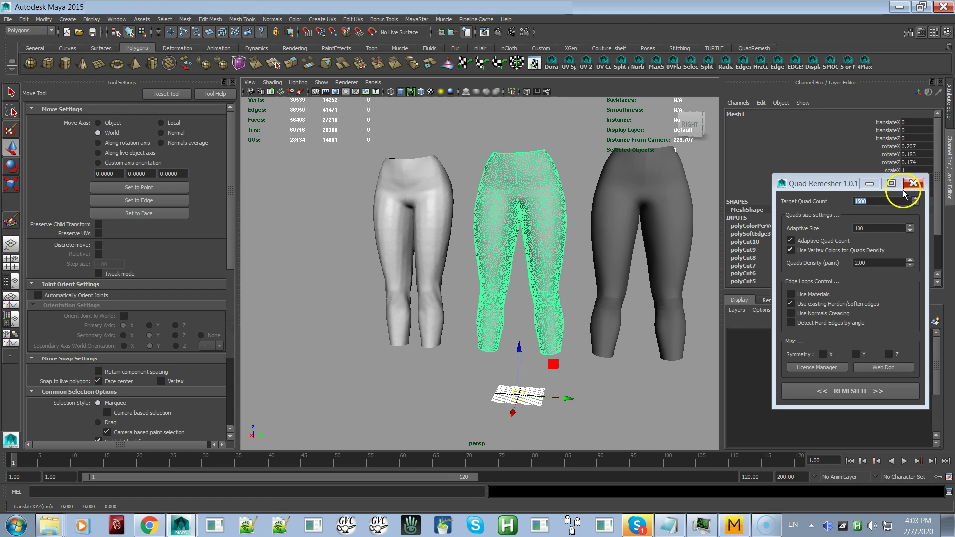
drag(852, 181, 851, 206)
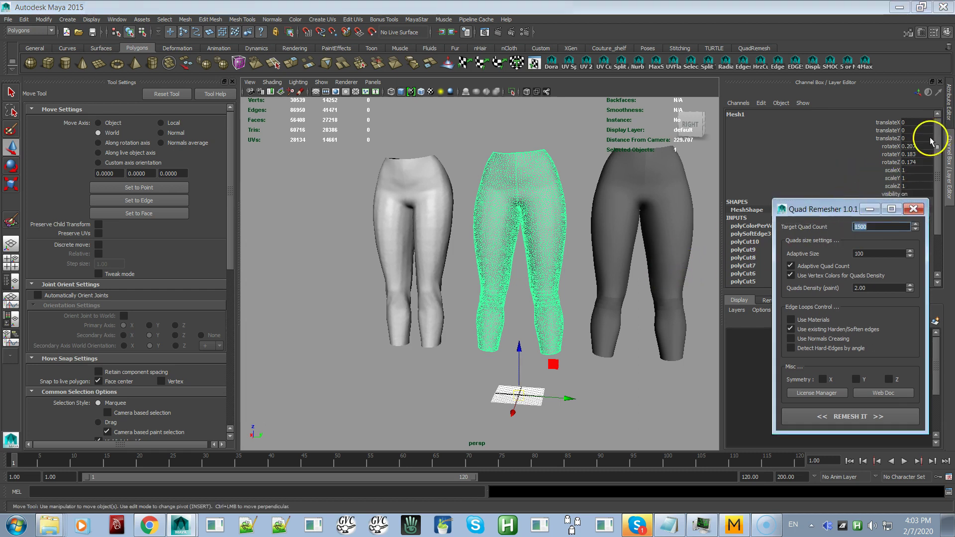
click(916, 147)
drag(913, 157, 914, 163)
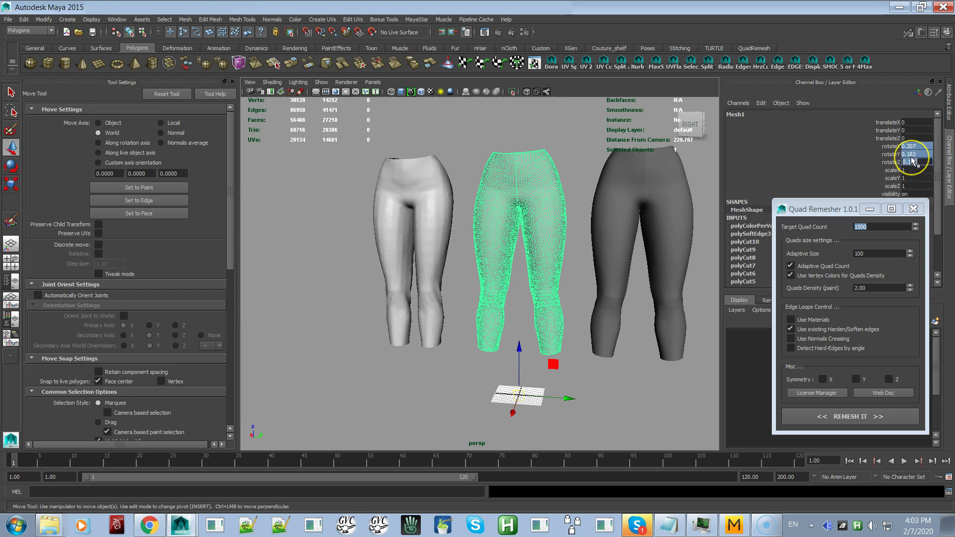
key(Return)
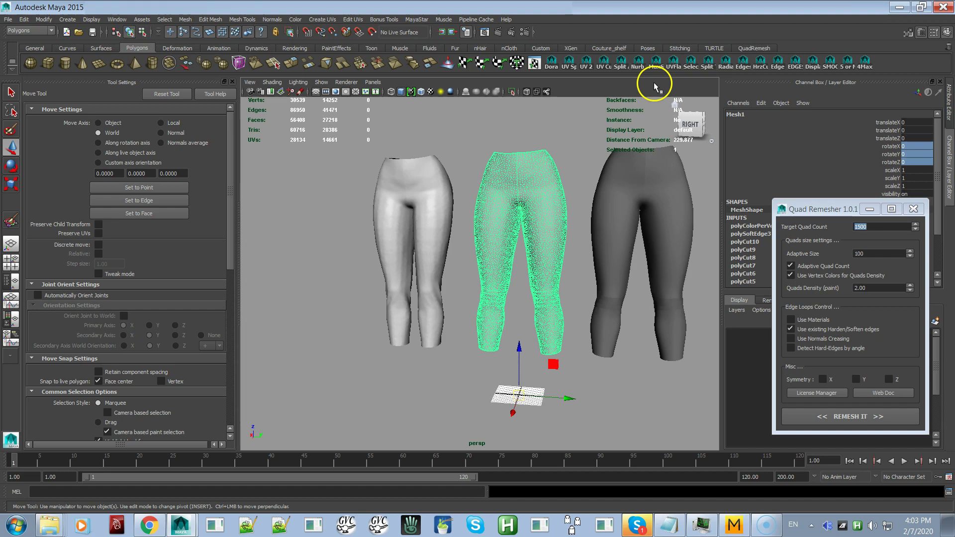
- Set the target quad count to 1000 and remesh the original pants
alt+drag(618, 240, 605, 247)
scroll(610, 260, up, 4)
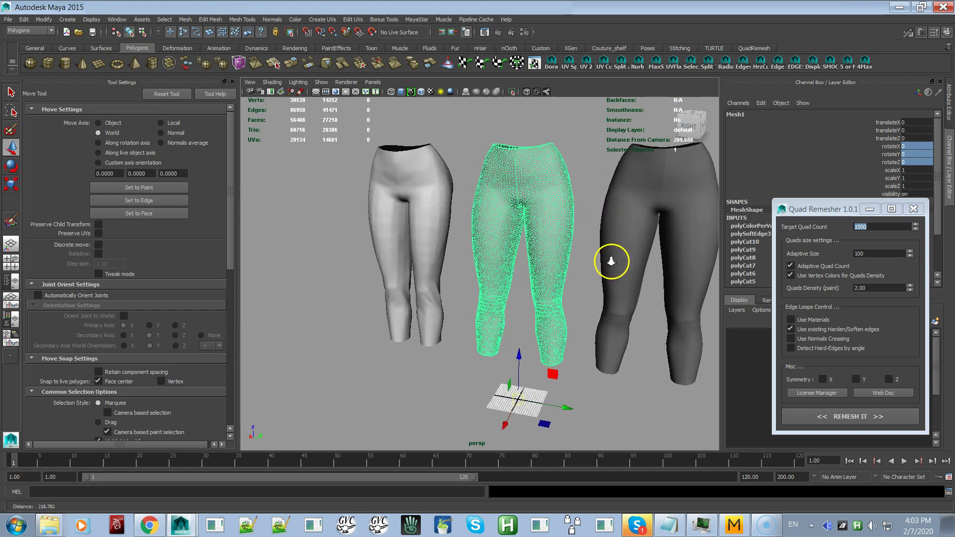
alt+middle_drag(529, 193, 509, 229)
scroll(510, 230, up, 4)
alt+middle_drag(556, 275, 550, 246)
scroll(552, 252, down, 5)
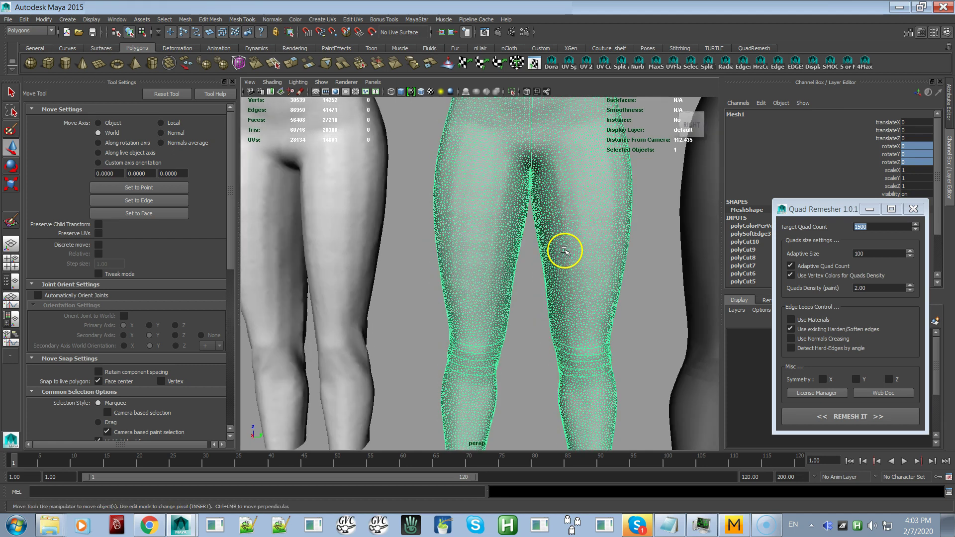
click(628, 243)
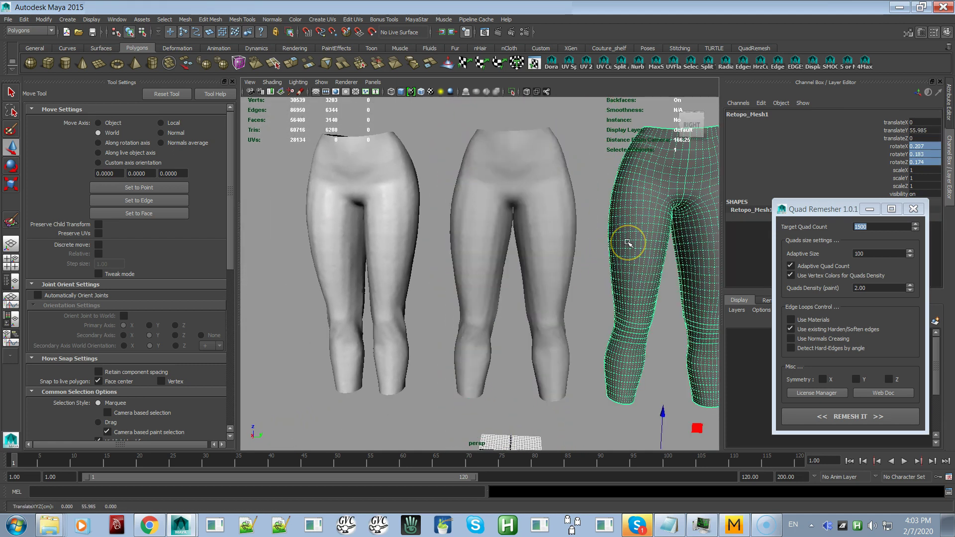
drag(873, 226, 828, 228)
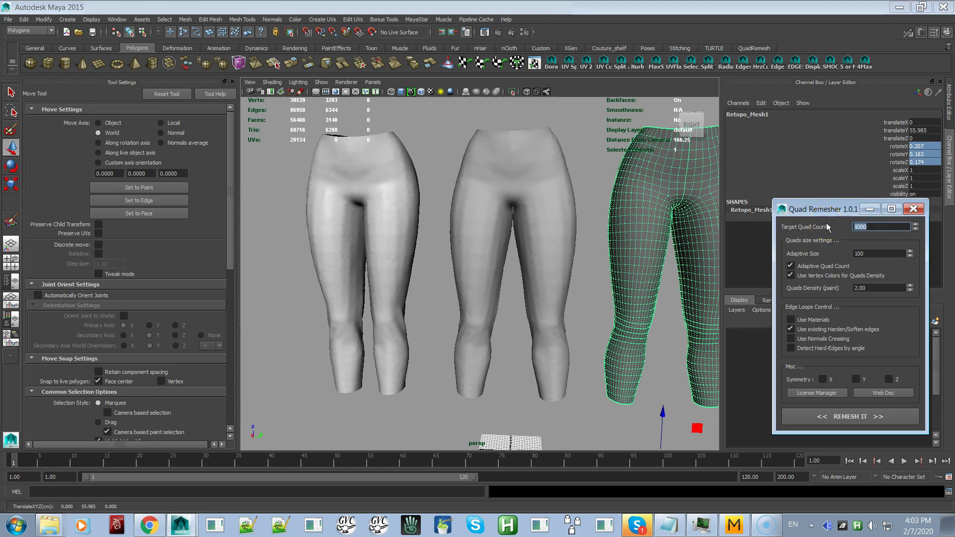
click(484, 277)
click(793, 416)
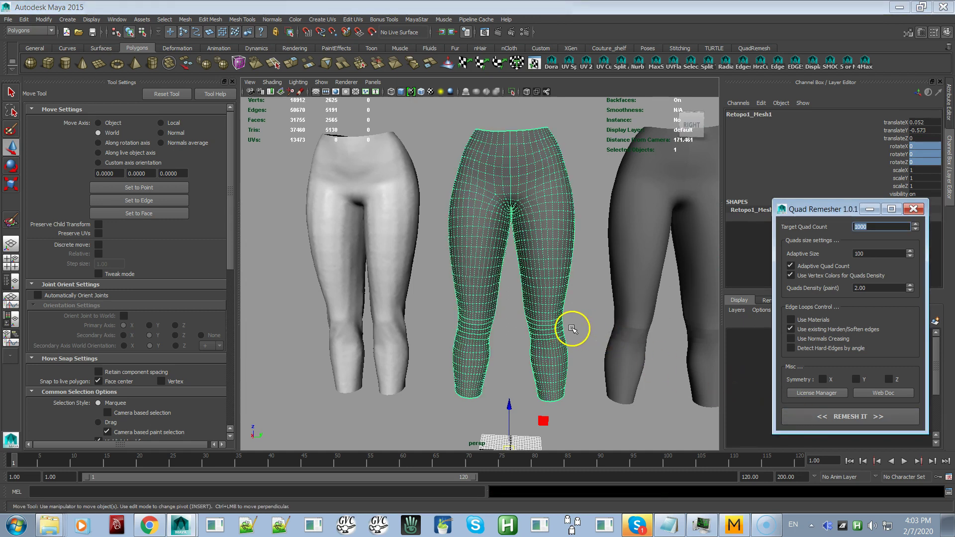
- Compare the wireframes of the 1000-quad and 1500-quad remeshed pants by selecting each in turn
scroll(567, 323, down, 3)
click(615, 210)
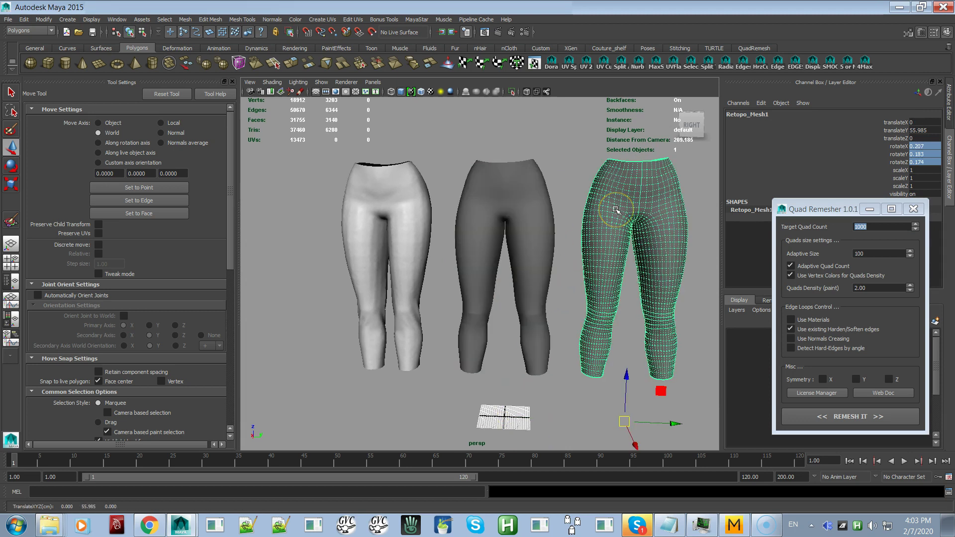
click(549, 233)
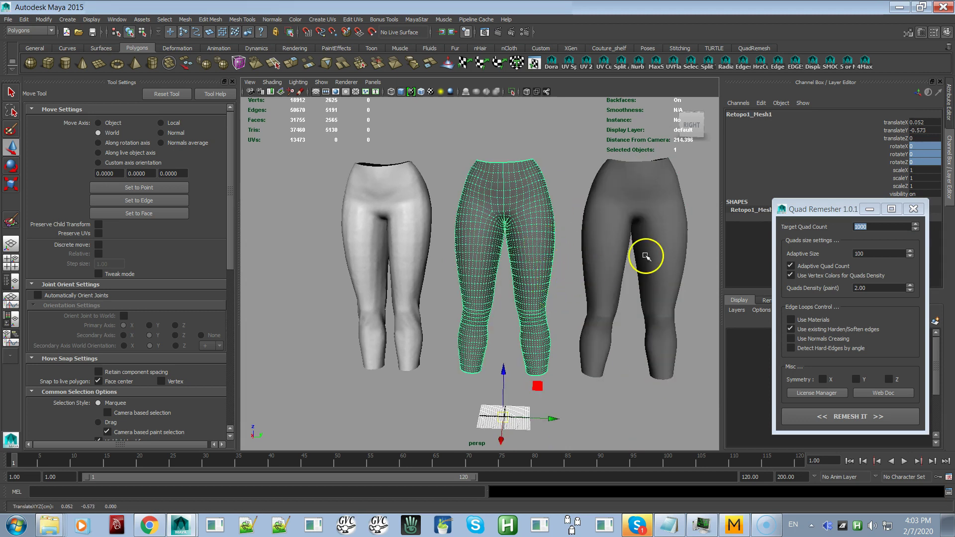
alt+drag(604, 234, 538, 253)
click(673, 254)
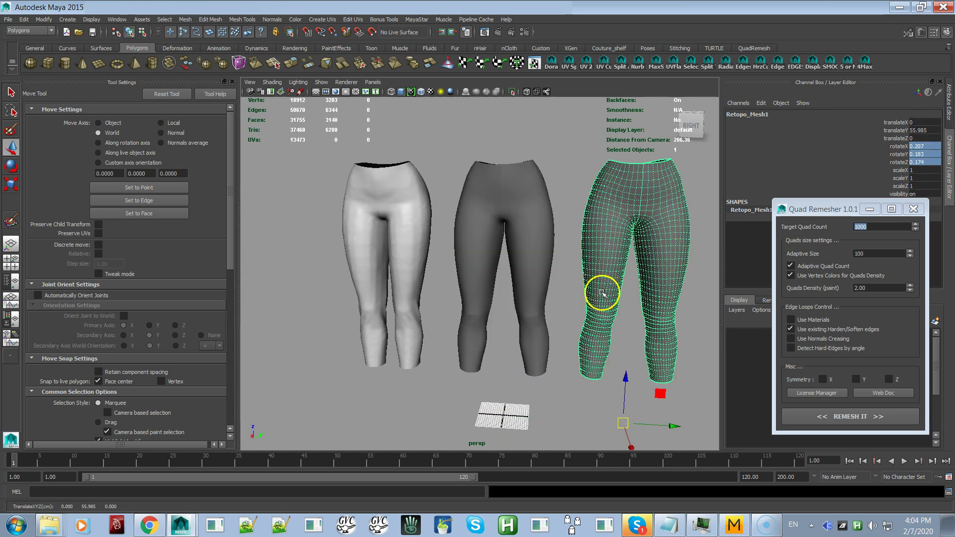
- Select the 1000-quad remeshed pants and examine their edge flow around the knees and crotch up close
click(532, 266)
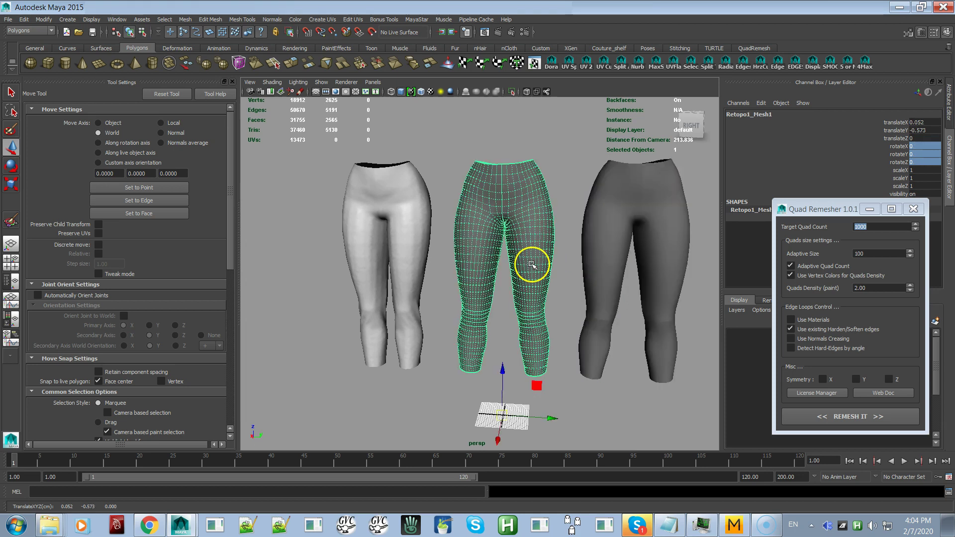
alt+right_drag(531, 292, 554, 300)
alt+drag(550, 298, 503, 302)
alt+right_drag(503, 302, 543, 324)
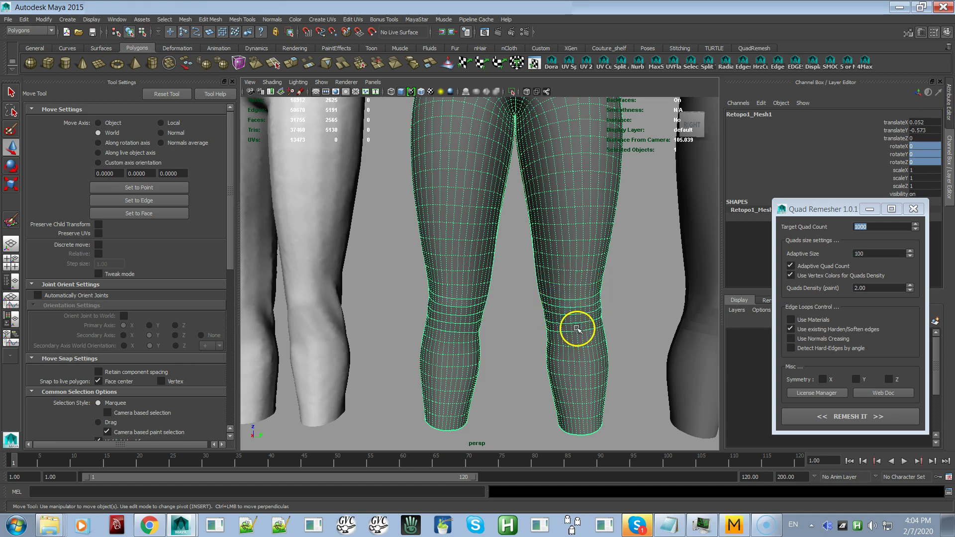
mouse_move(593, 298)
alt+mouse_down()
mouse_move(535, 307)
mouse_move(611, 305)
alt+mouse_up()
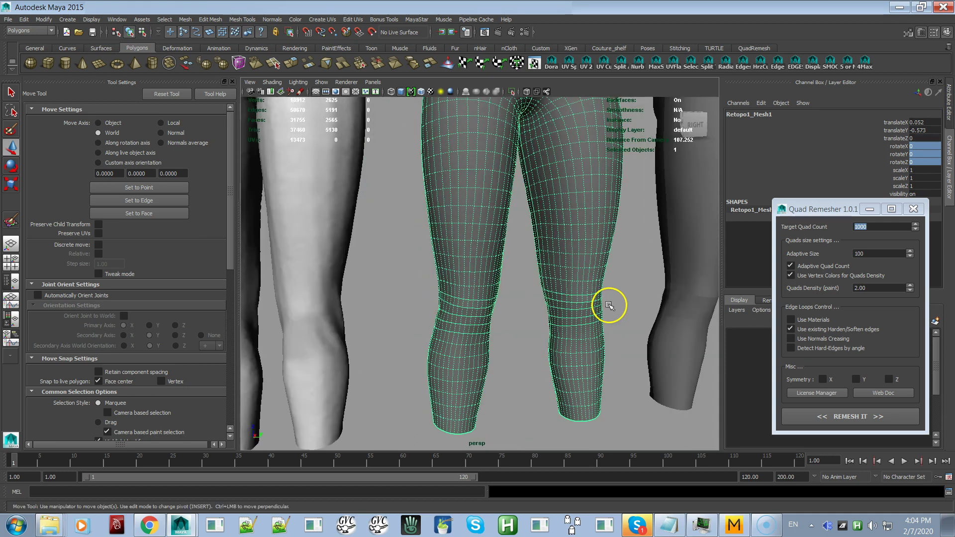
alt+right_drag(611, 305, 496, 308)
alt+drag(496, 307, 487, 308)
- Undo the recent selections and the hiding of the original pants mesh
key(ctrl+z)
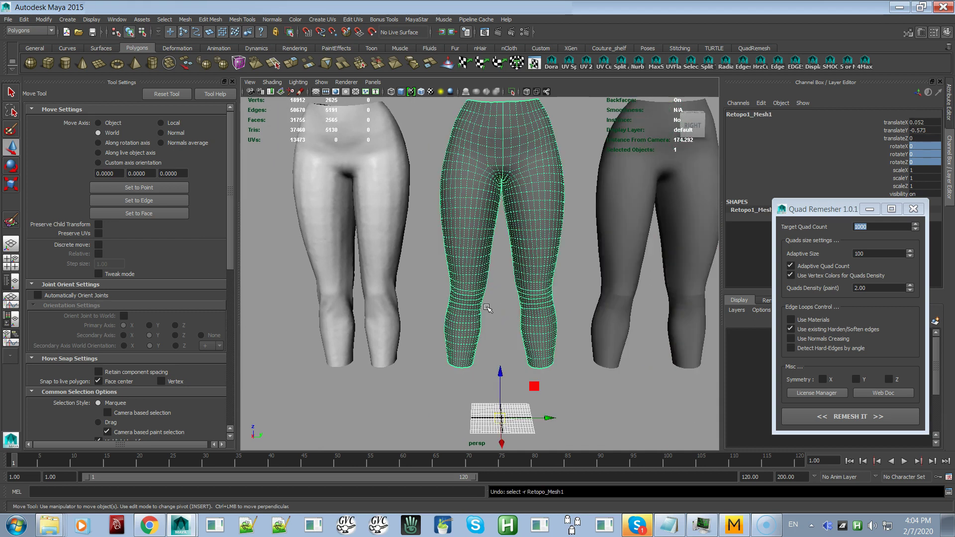
key(ctrl+z)
key(ctrl+z)
key(ctrl+z)
key(ctrl+z)
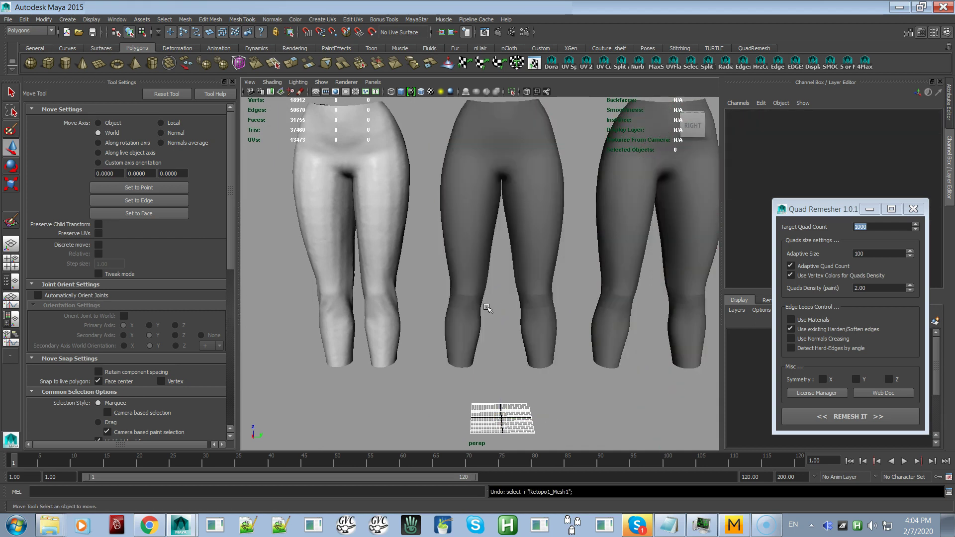
- Move the 1000-quad remeshed pants along Y to about 104, placing them beyond the 1500-quad version
click(498, 297)
alt+drag(498, 294, 461, 284)
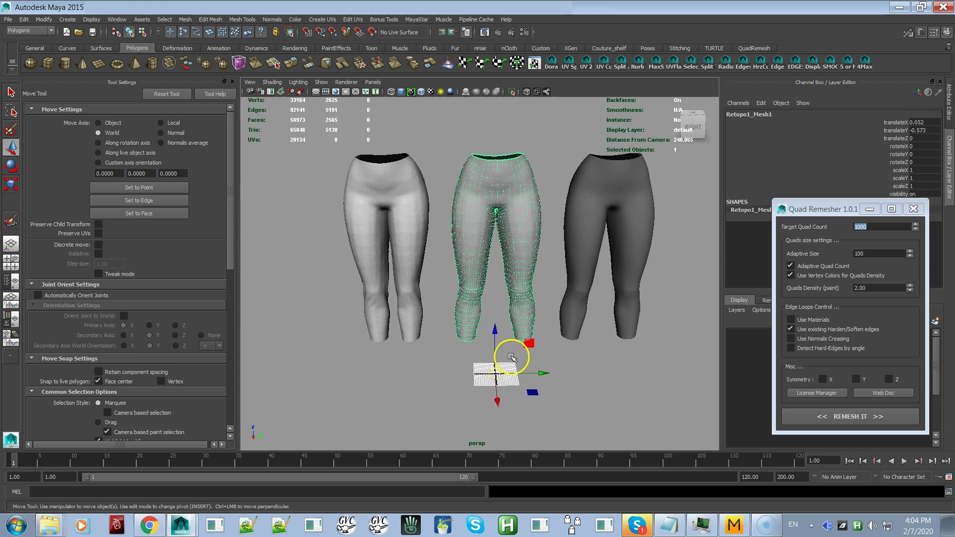
drag(539, 372, 719, 320)
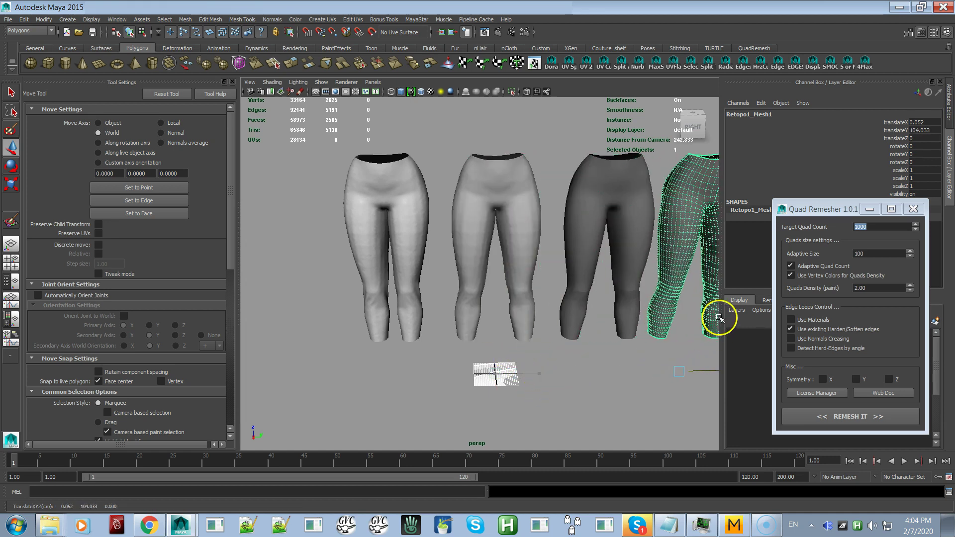
- Select the original pants mesh between the remeshed copies and the leftmost pants
scroll(420, 298, up, 3)
click(532, 252)
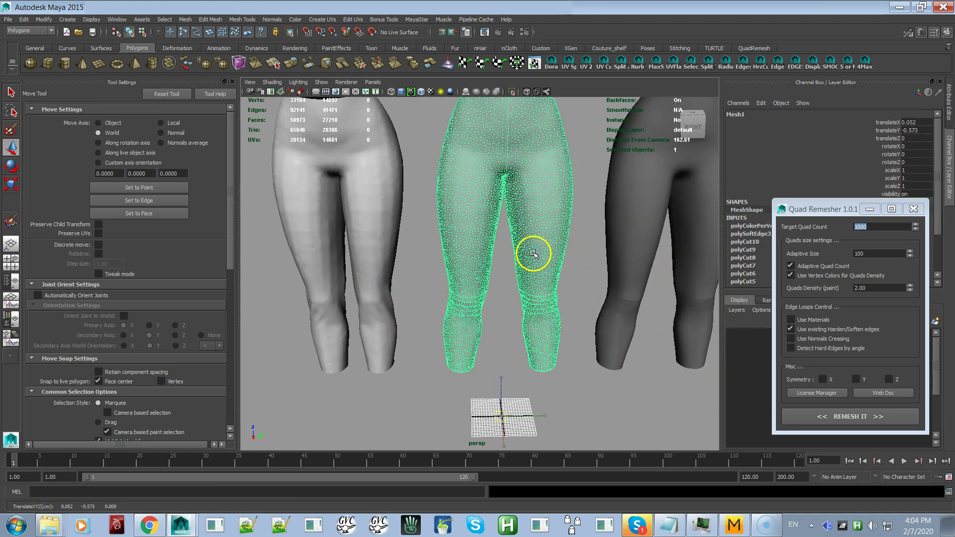
- Soften all the edges in the band around both knees of the middle leggings mesh
scroll(514, 312, up, 4)
scroll(514, 312, up, 6)
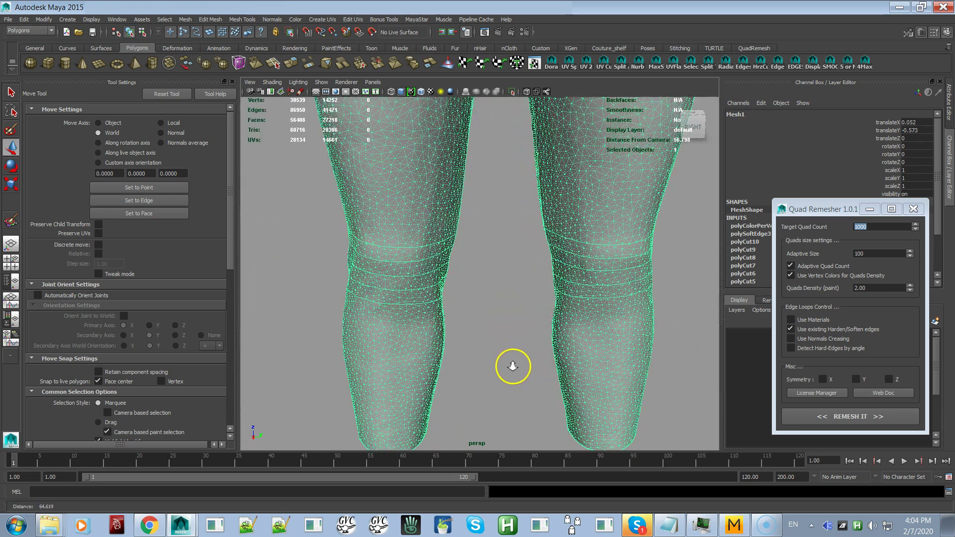
alt+drag(514, 338, 511, 323)
scroll(511, 319, up, 2)
right_drag(603, 281, 601, 259)
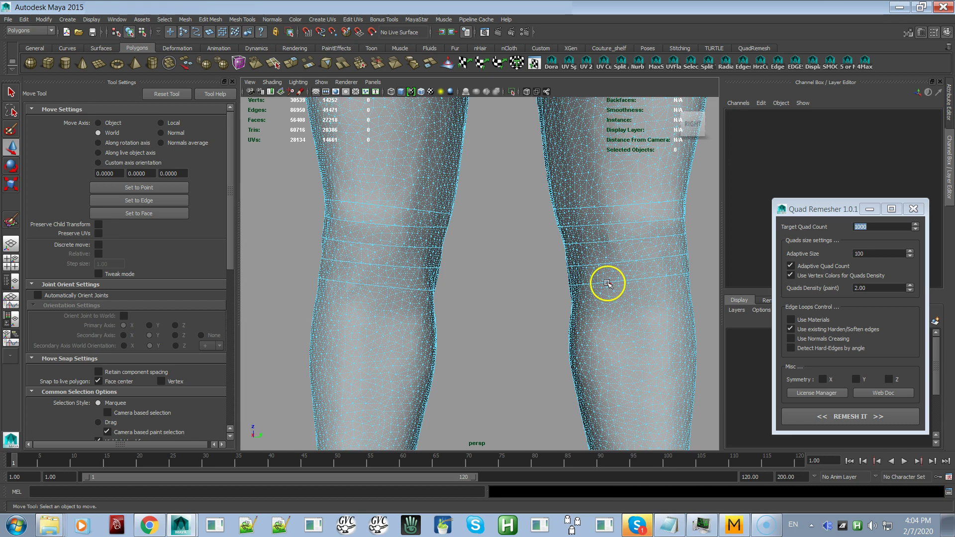
drag(275, 162, 705, 315)
click(272, 20)
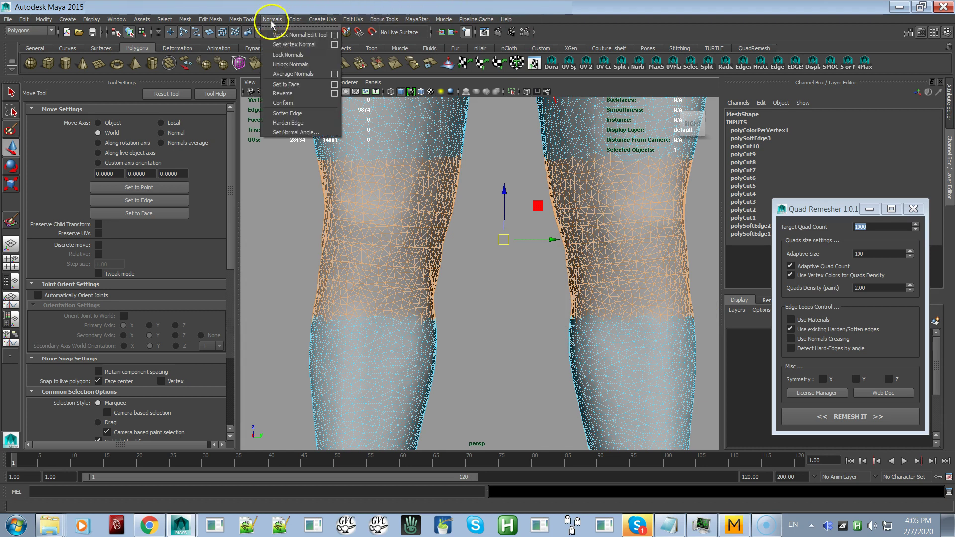
click(283, 113)
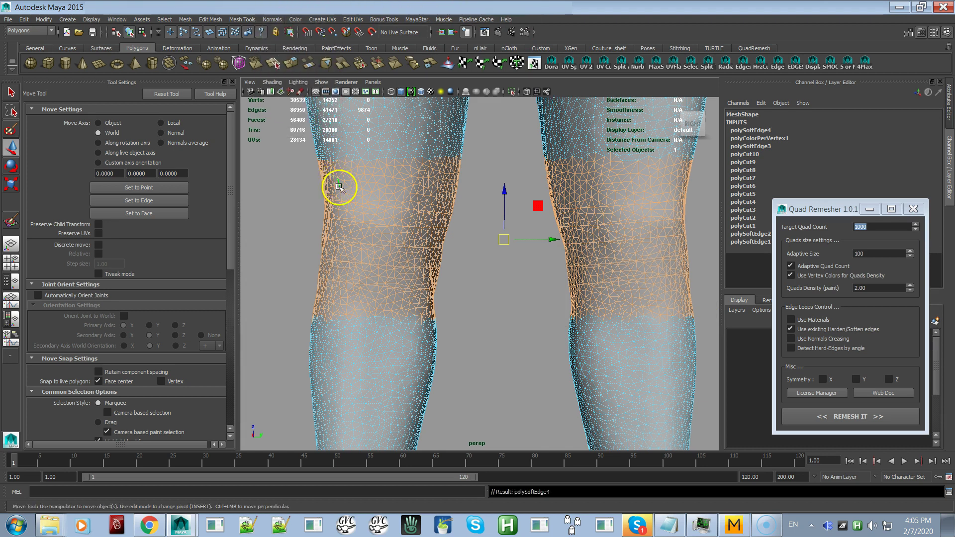
click(529, 398)
- Return to object mode, select the whole middle leggings mesh and activate the Paint Vertex Color Tool
alt+right_drag(514, 351, 466, 346)
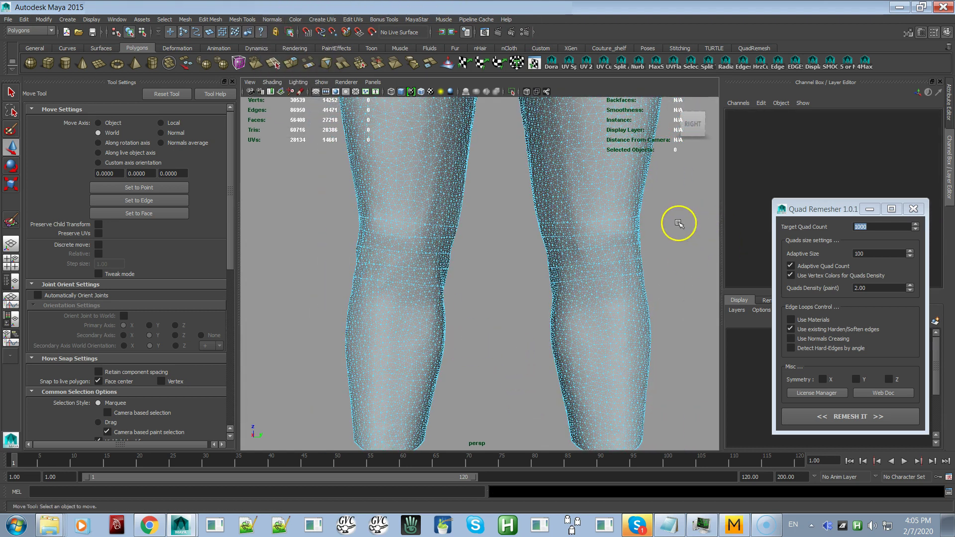
alt+right_drag(593, 271, 494, 252)
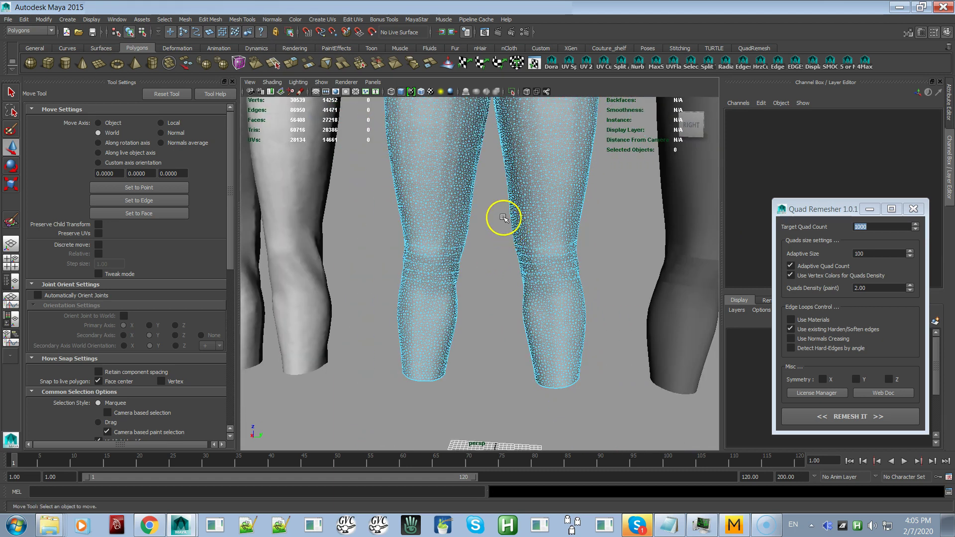
click(9, 222)
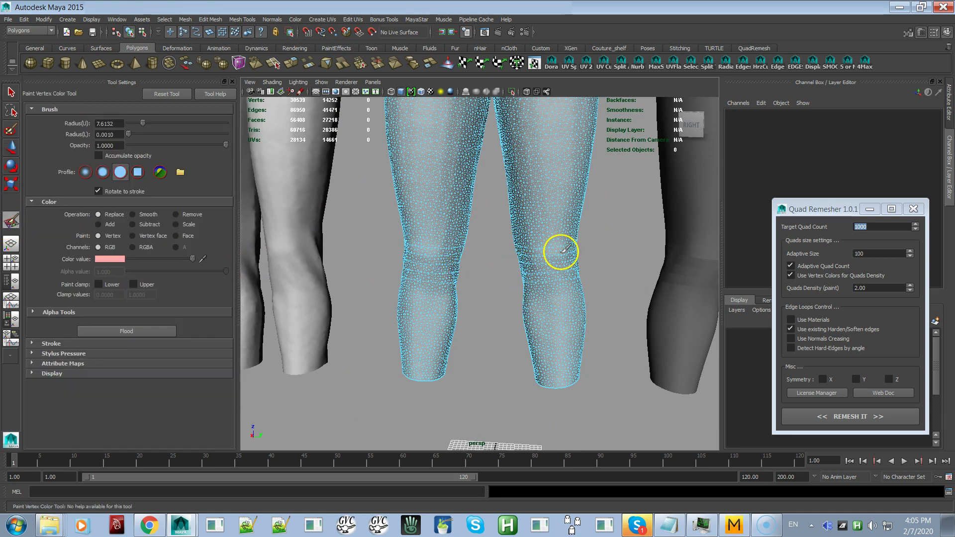
right_drag(556, 247, 576, 237)
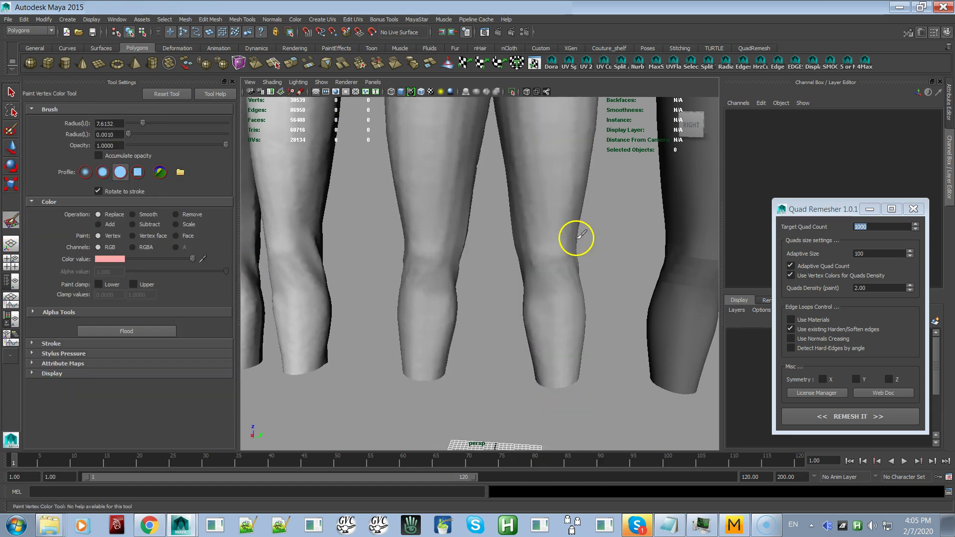
key(q)
click(560, 235)
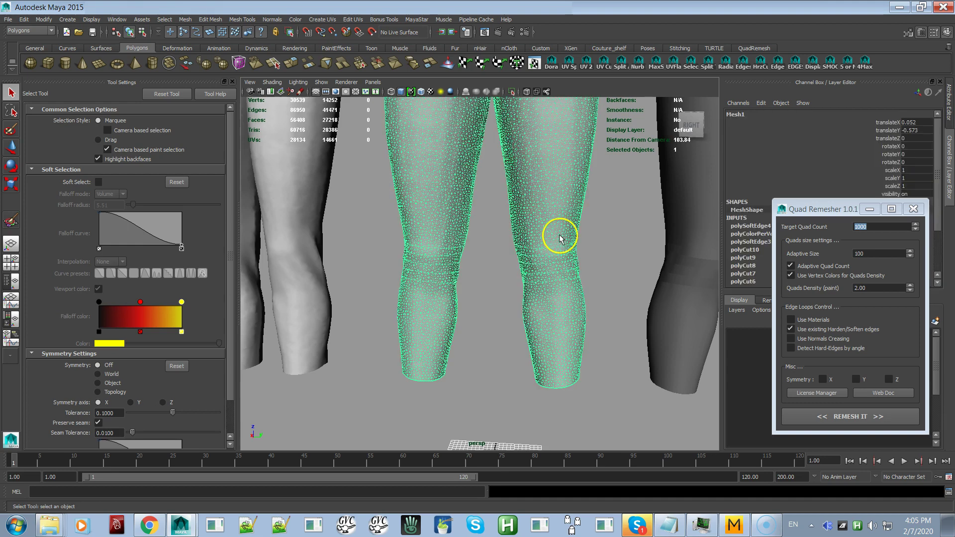
click(12, 219)
scroll(492, 320, up, 5)
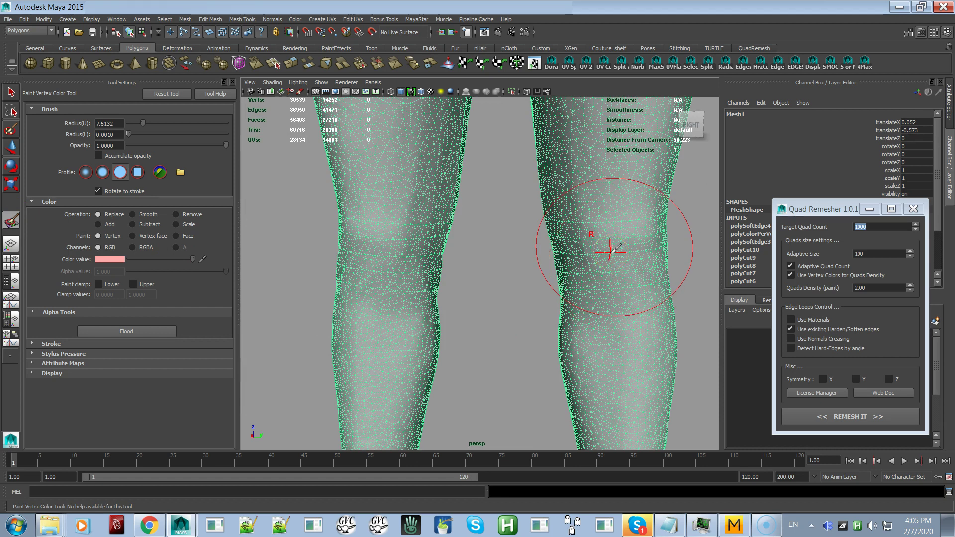
- Paint pink vertex color around the first leg's knee, front and back, with a brush radius of 5.8020
drag(610, 251, 561, 253)
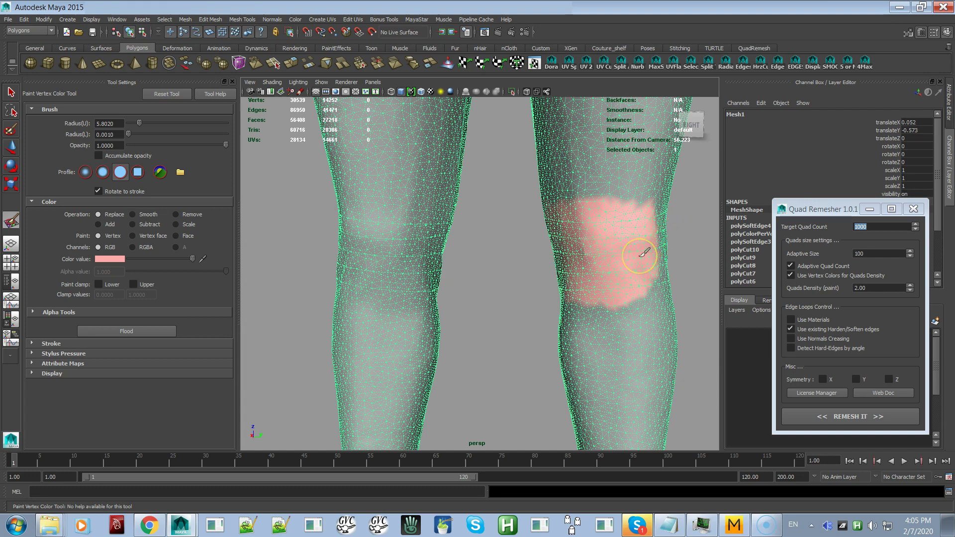
mouse_move(644, 252)
alt+mouse_down()
mouse_move(591, 253)
mouse_move(569, 271)
mouse_move(382, 258)
mouse_move(411, 288)
alt+mouse_up()
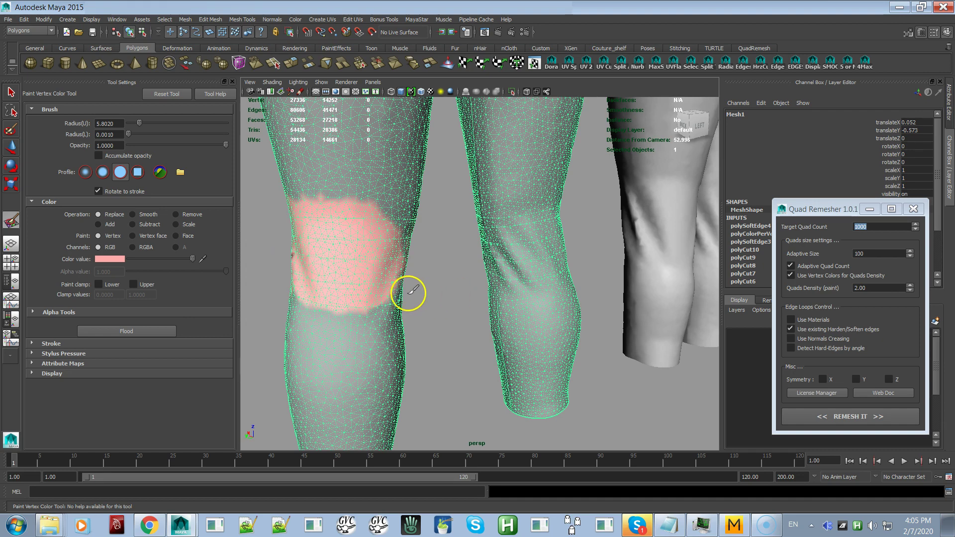
drag(408, 294, 396, 236)
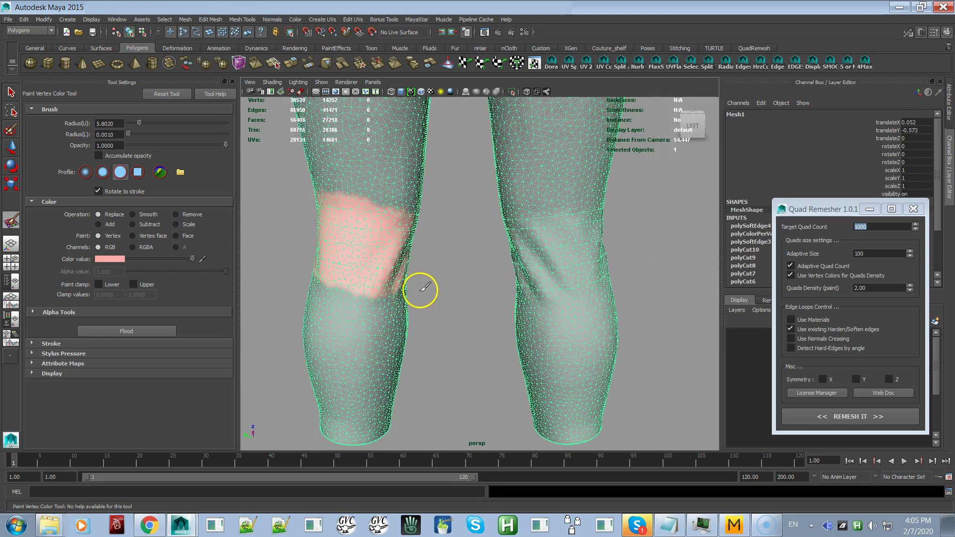
- Paint the same pink vertex color band all the way around the other leg's knee
mouse_move(422, 285)
alt+mouse_down()
mouse_move(494, 284)
mouse_move(412, 277)
mouse_move(384, 260)
mouse_move(512, 309)
mouse_move(623, 303)
mouse_move(591, 298)
alt+mouse_up()
alt+right_drag(576, 279, 617, 338)
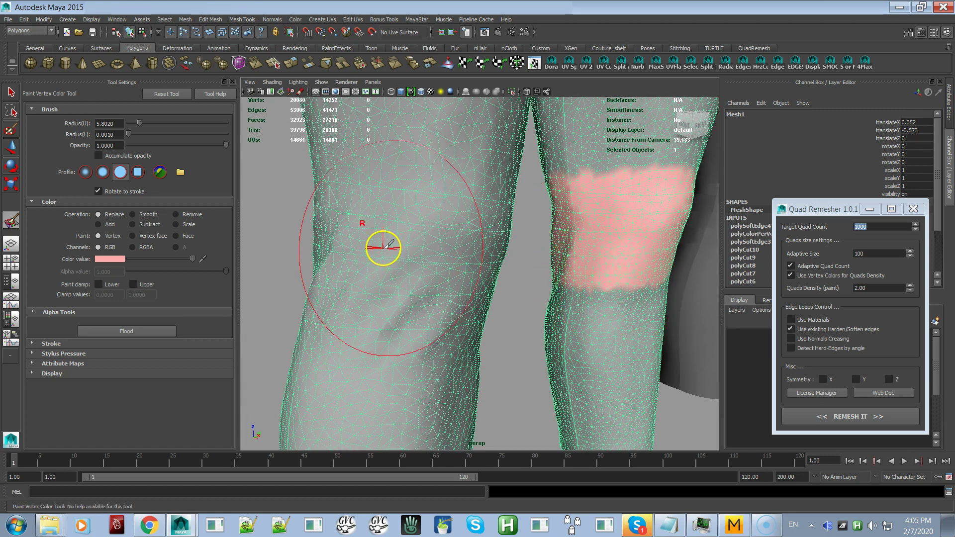
mouse_move(430, 263)
mouse_down()
mouse_move(461, 267)
mouse_move(441, 276)
mouse_up()
alt+drag(380, 260, 459, 268)
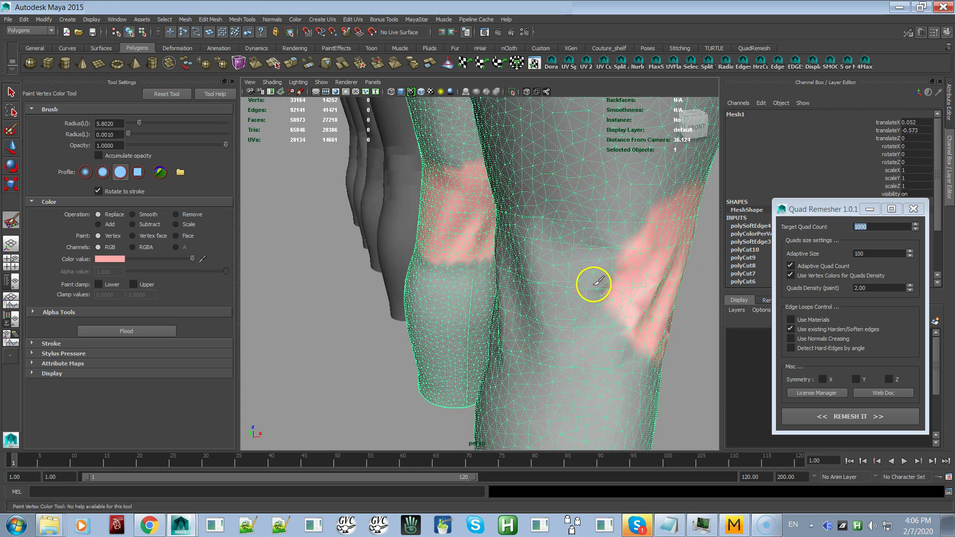
mouse_move(572, 283)
mouse_down()
mouse_move(536, 277)
mouse_move(519, 289)
mouse_up()
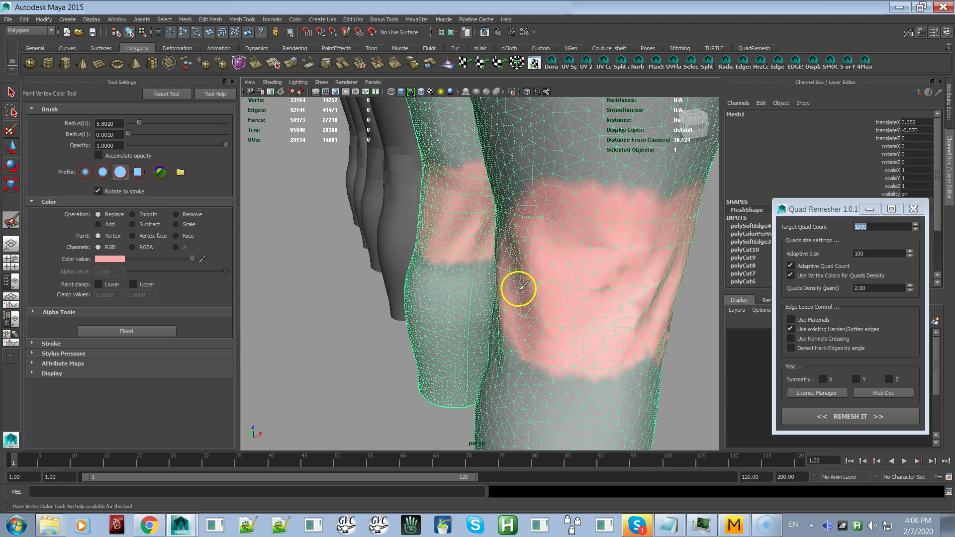
mouse_move(552, 290)
alt+mouse_down()
mouse_move(581, 282)
mouse_move(532, 263)
alt+mouse_up()
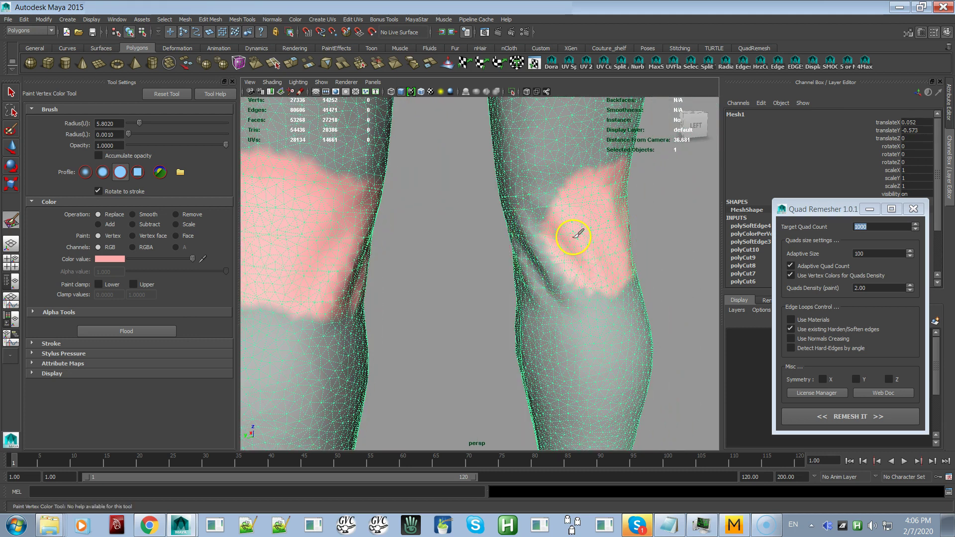
drag(556, 232, 509, 234)
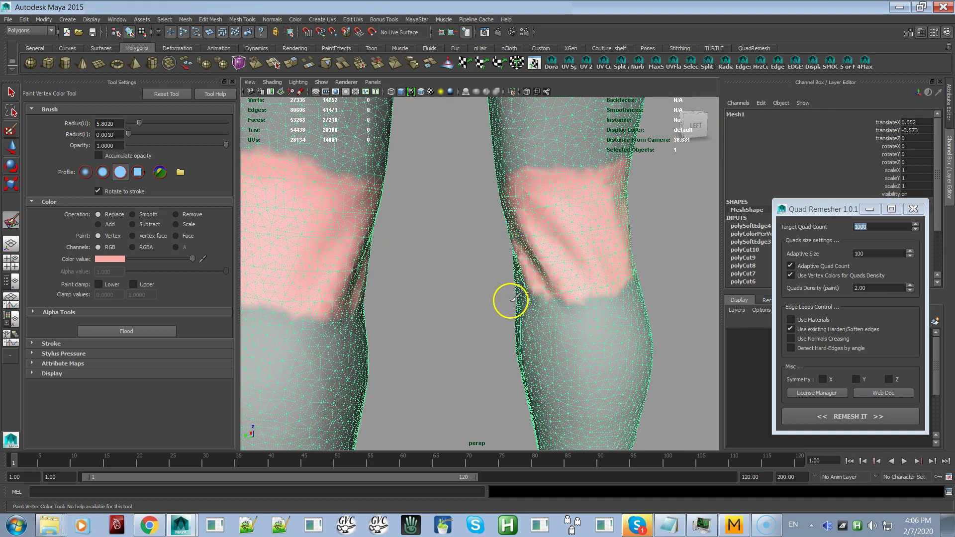
alt+drag(536, 294, 674, 288)
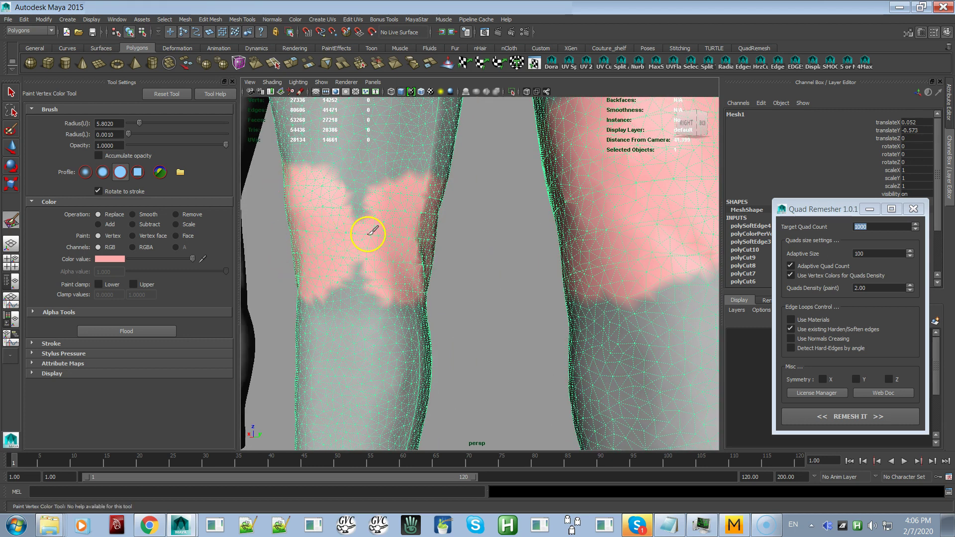
drag(368, 234, 384, 238)
- Fill the unpainted patch in the creases beside the knee with pink vertex color and check both bands for gaps
alt+right_drag(460, 281, 275, 274)
alt+drag(540, 292, 296, 288)
alt+right_drag(367, 269, 423, 315)
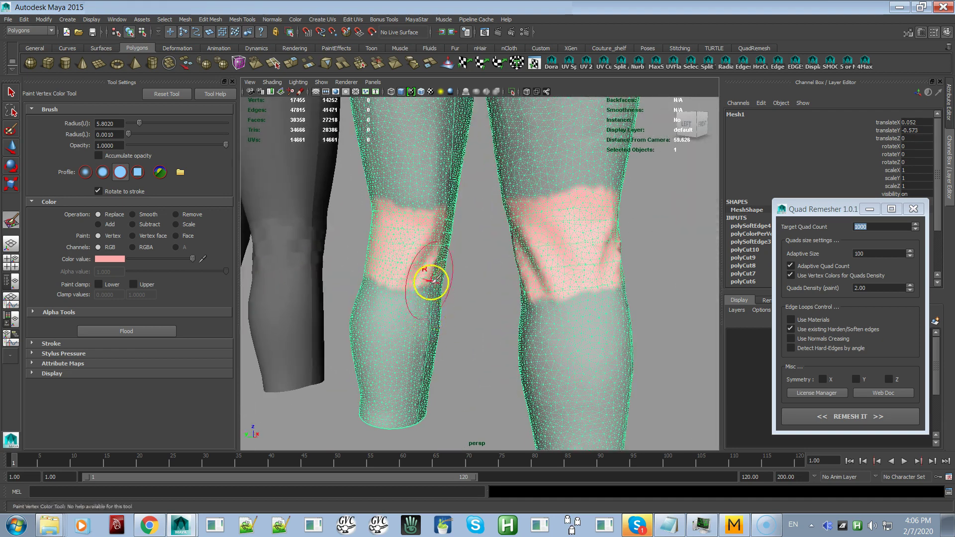
click(421, 245)
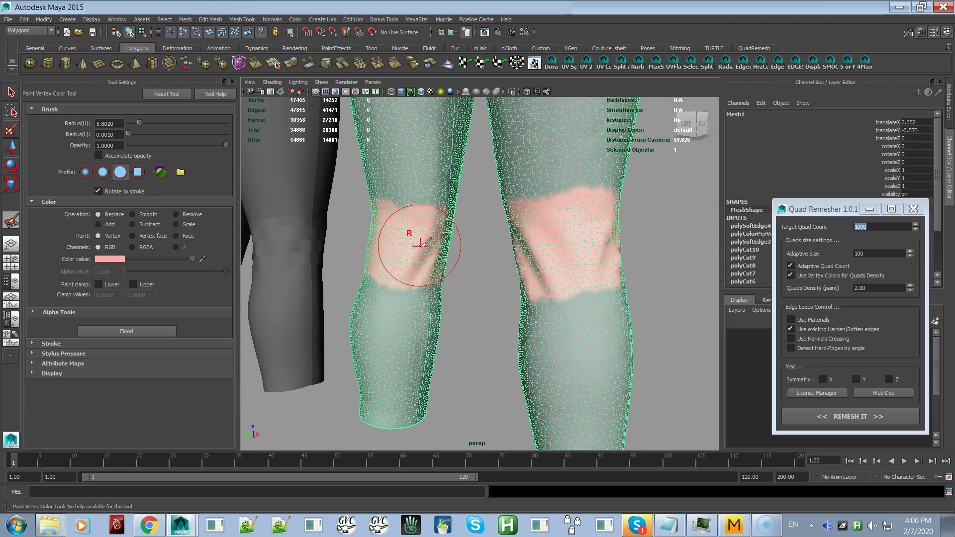
alt+drag(467, 271, 441, 277)
alt+right_drag(477, 277, 420, 282)
alt+middle_drag(441, 274, 447, 312)
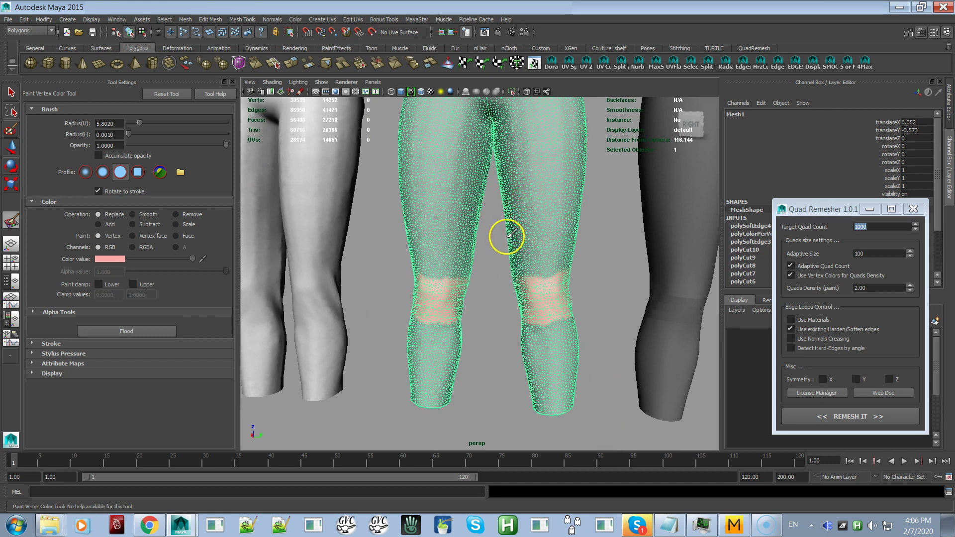
- Remesh the painted leggings with Quad Remesher, keeping the current quad count and vertex color density settings
alt+right_drag(504, 242, 420, 230)
alt+drag(420, 231, 452, 225)
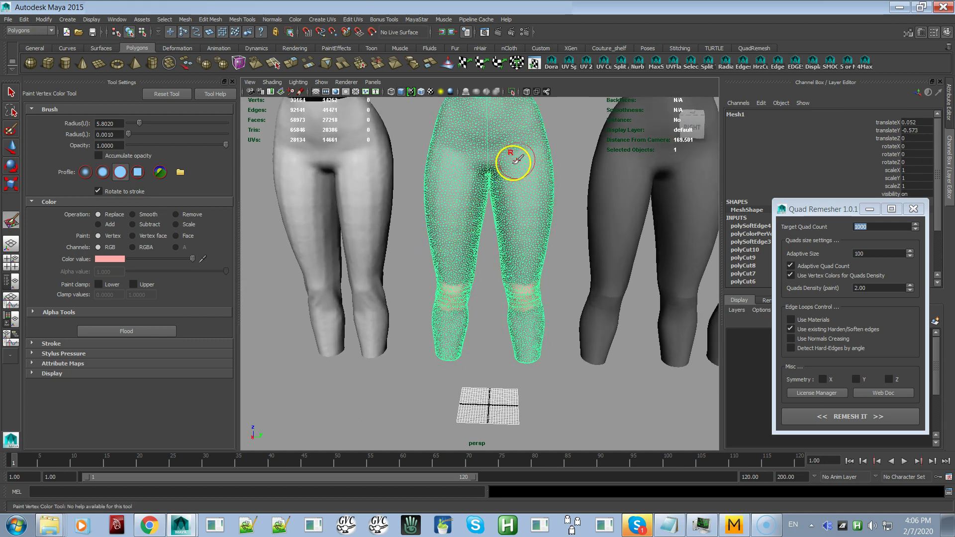
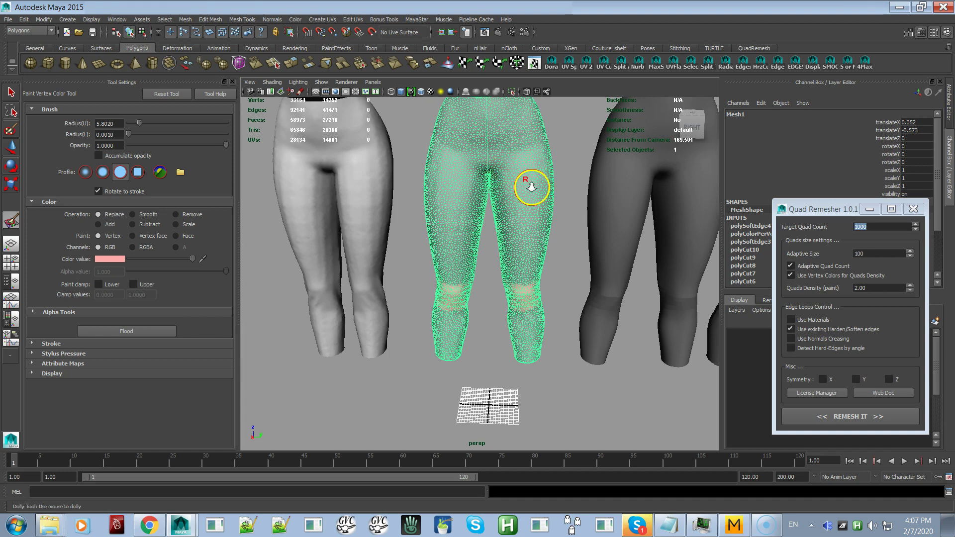
scroll(527, 179, down, 3)
alt+drag(479, 182, 457, 175)
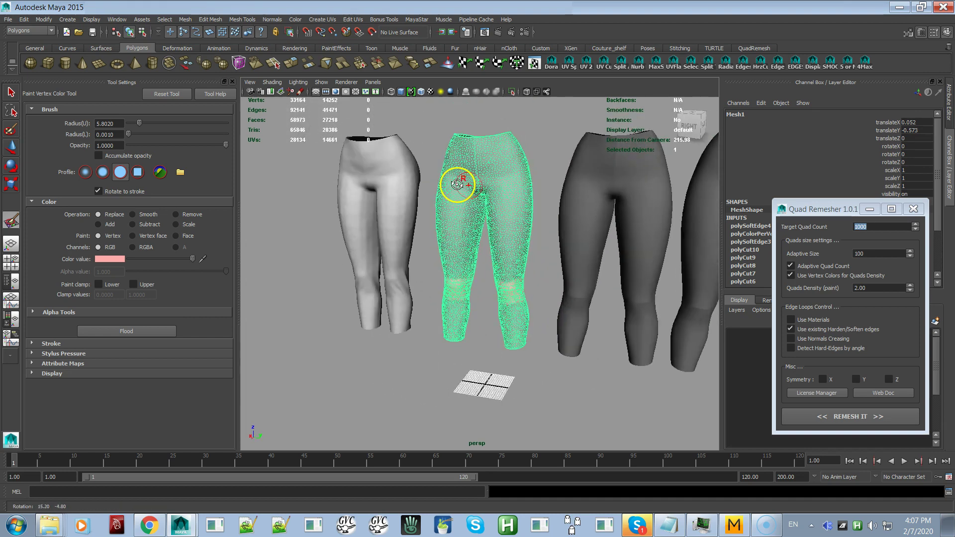
alt+right_drag(457, 174, 482, 222)
alt+drag(482, 222, 482, 214)
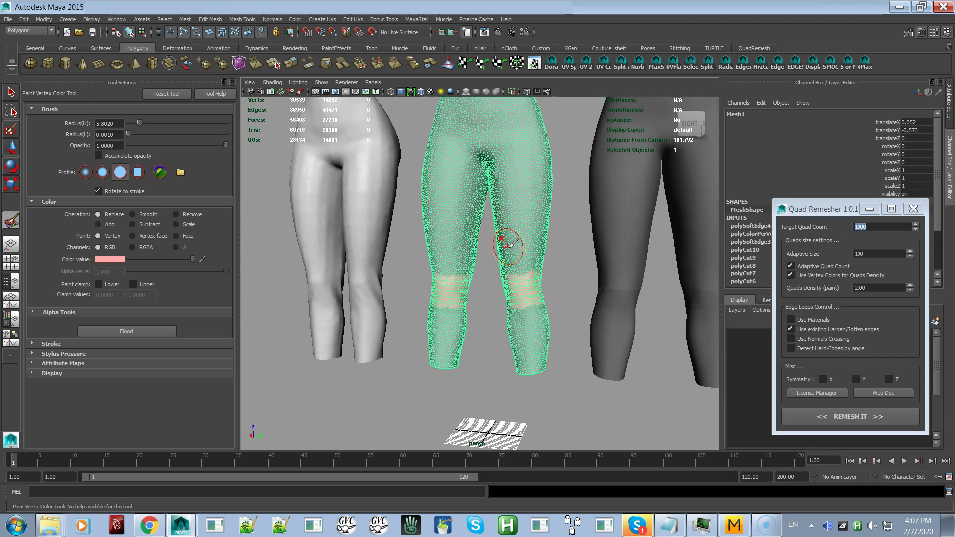
key(w)
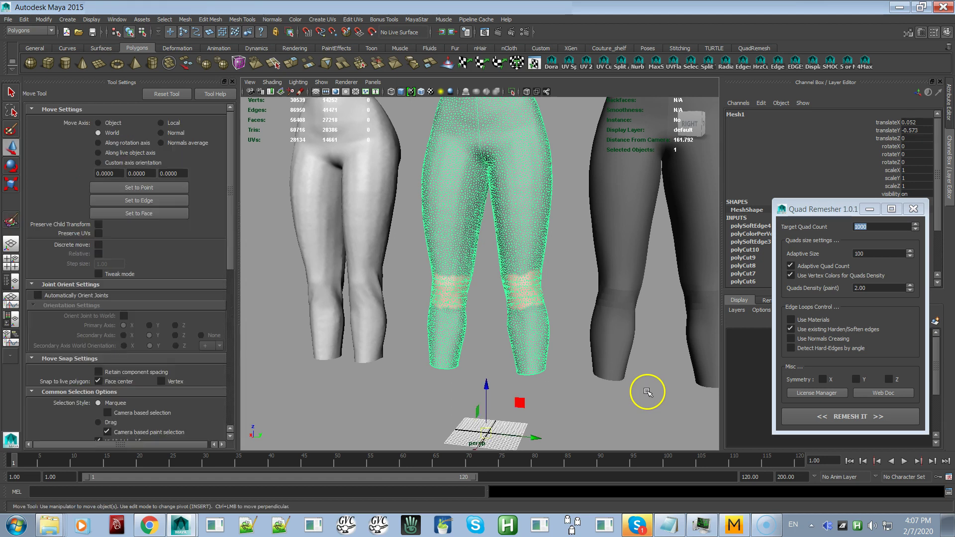
click(827, 421)
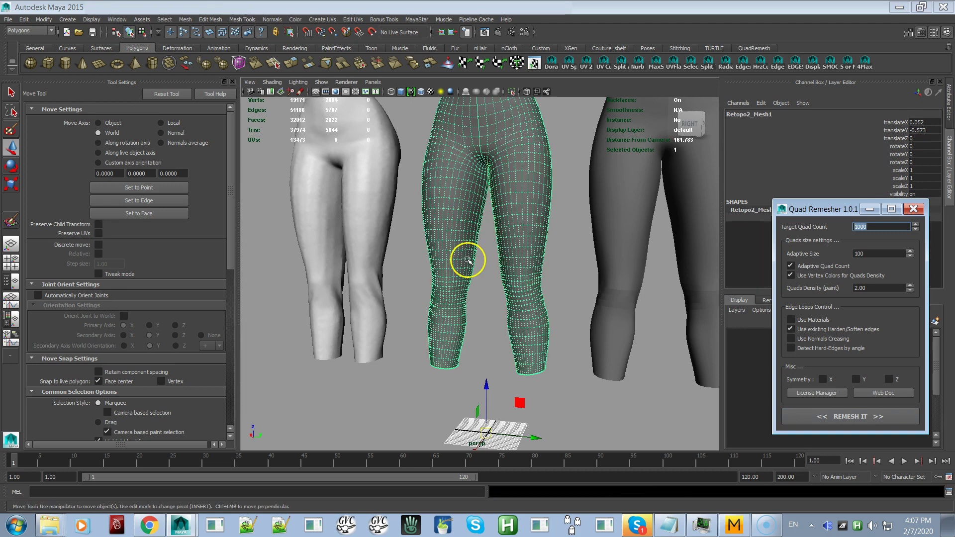
- Examine the remeshed leggings' edge flow and density at the knees, hips and crotch, and compare them with the neighbouring remeshed version
alt+right_drag(467, 260, 443, 236)
mouse_move(443, 237)
alt+mouse_down()
mouse_move(454, 247)
mouse_move(450, 237)
alt+mouse_up()
alt+right_drag(449, 237, 545, 282)
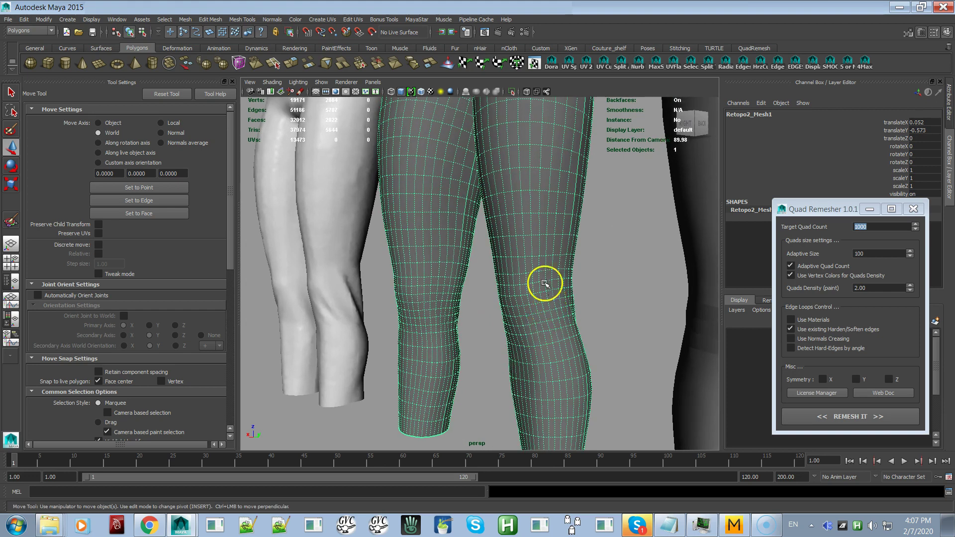
alt+drag(571, 303, 664, 271)
alt+right_drag(663, 271, 515, 289)
alt+drag(515, 288, 478, 171)
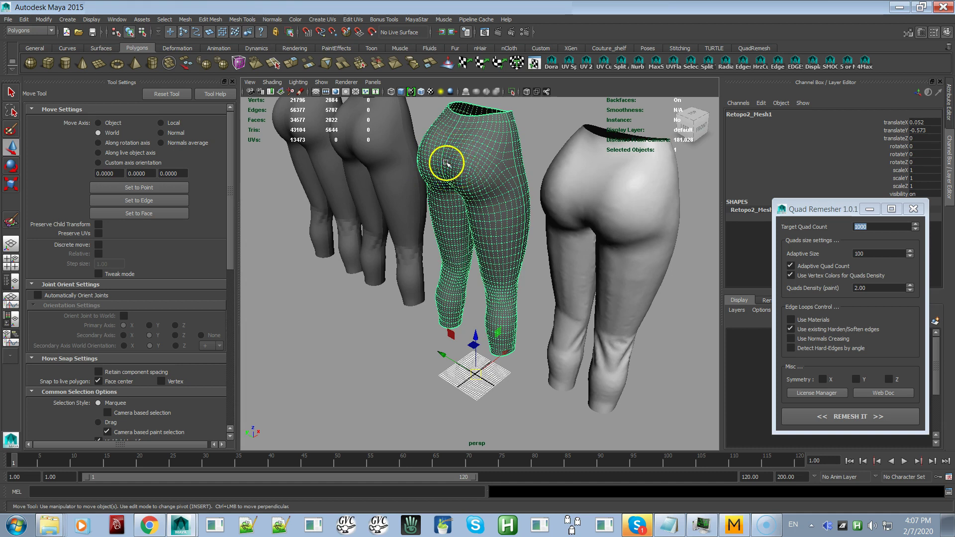
alt+drag(491, 176, 415, 188)
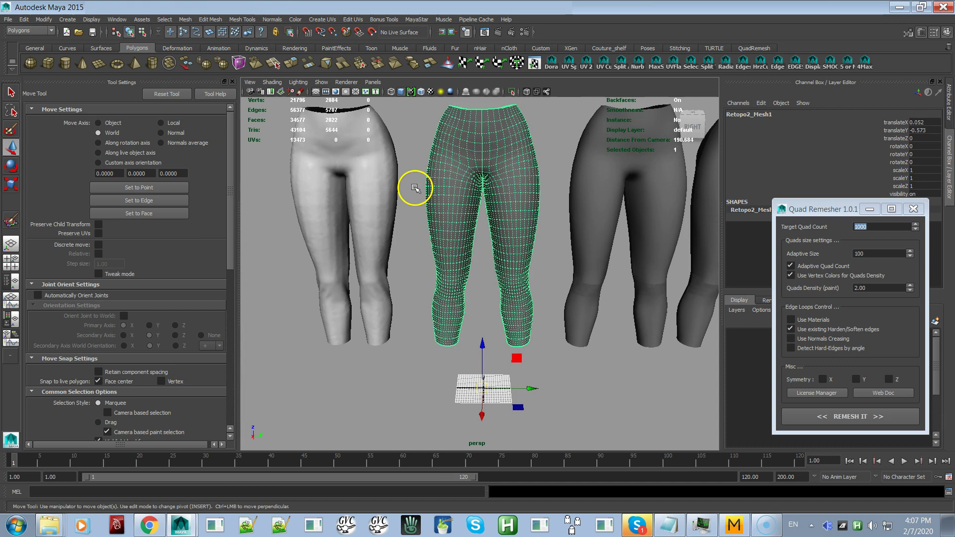
alt+drag(476, 220, 454, 207)
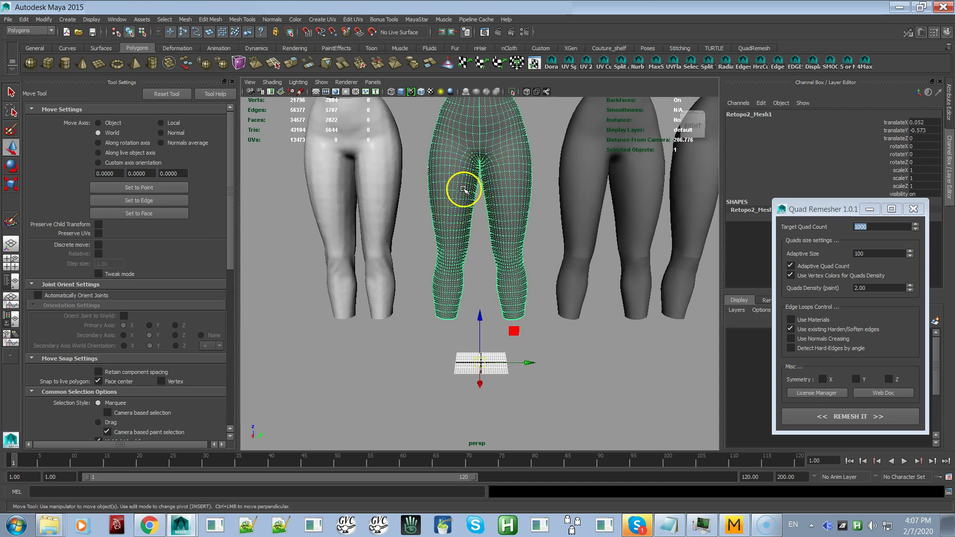
click(580, 179)
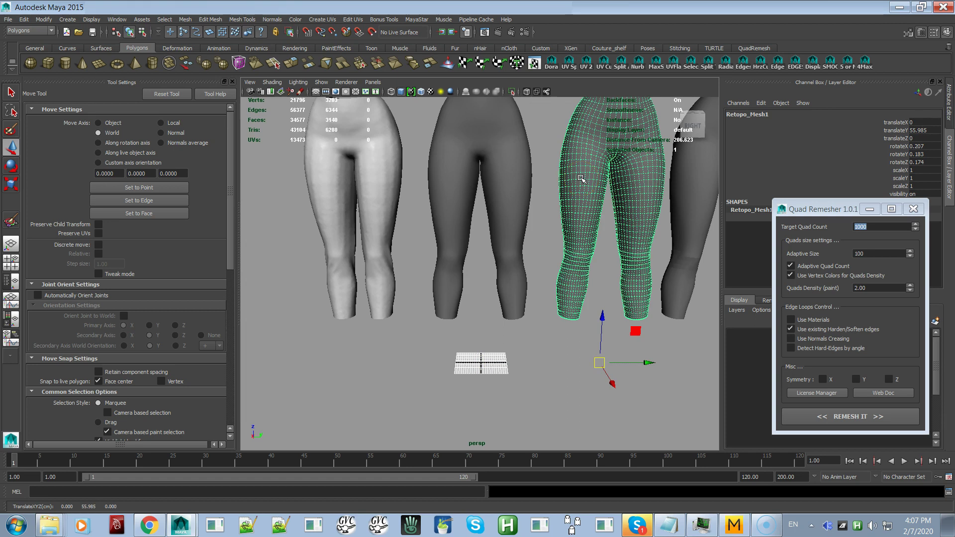
click(511, 188)
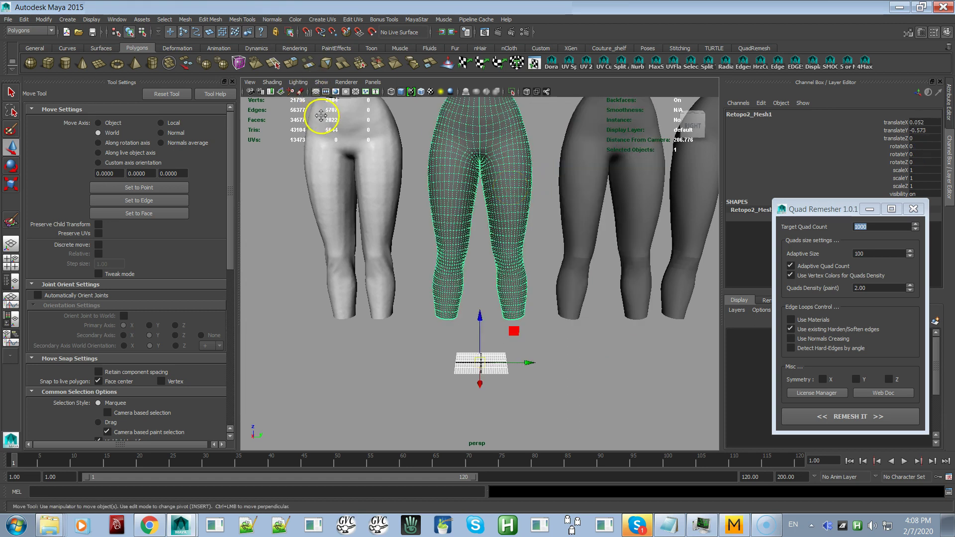
alt+drag(321, 116, 298, 145)
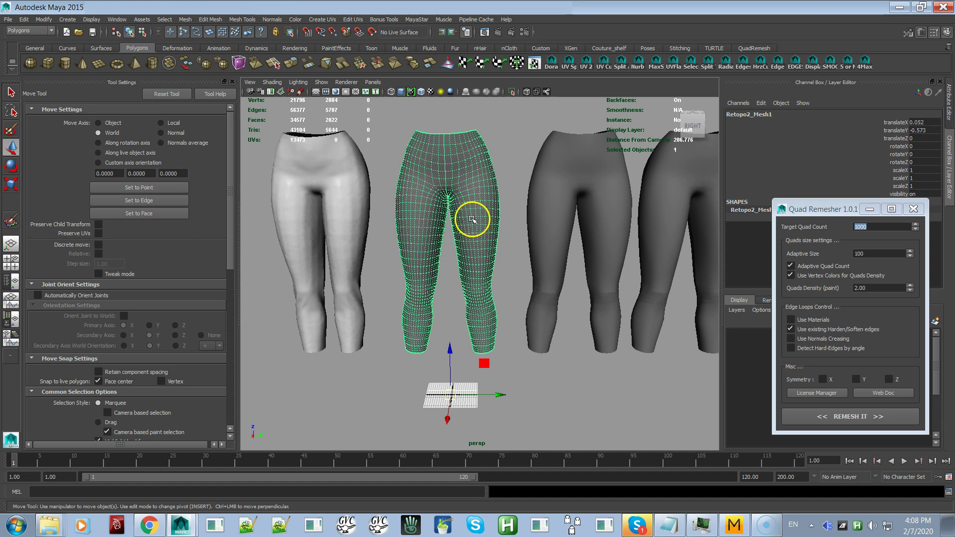
- Compare the two latest remeshed leggings and inspect the newest one's edge flow around the crotch, buttocks and knees from front and back
click(570, 209)
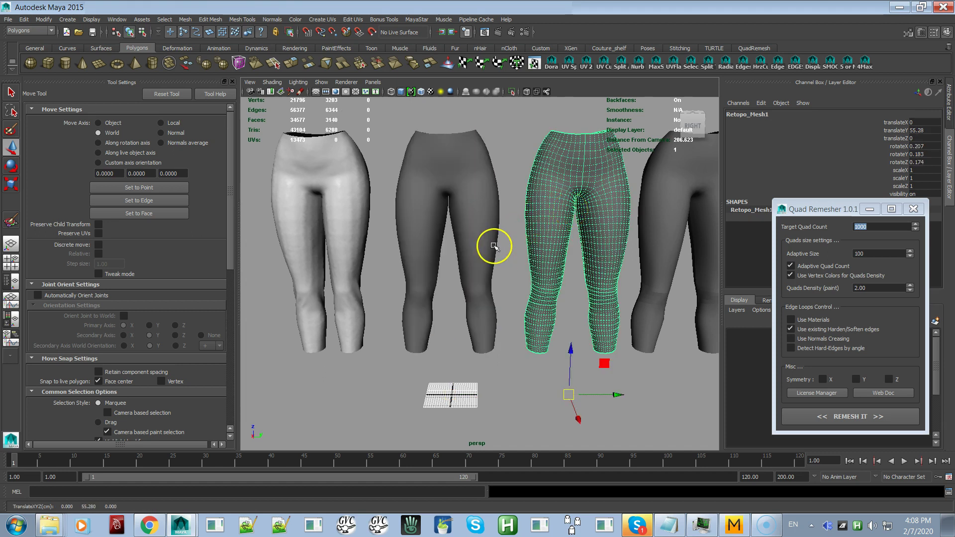
click(488, 249)
scroll(510, 232, up, 8)
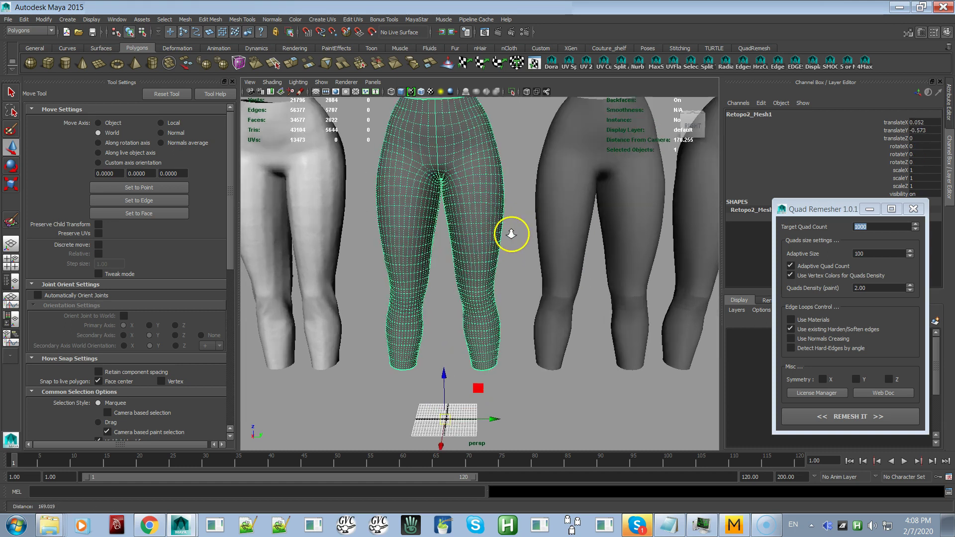
alt+drag(579, 283, 534, 318)
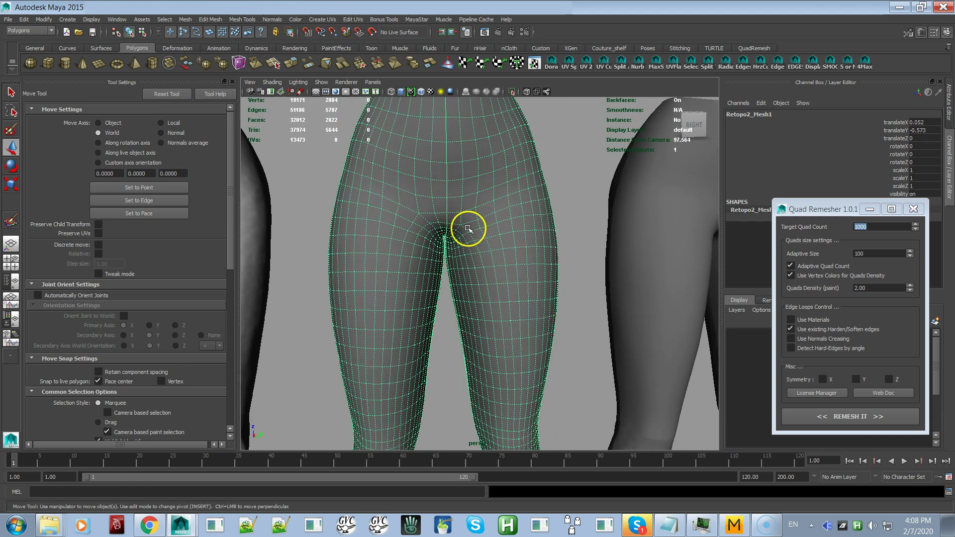
alt+drag(420, 231, 734, 341)
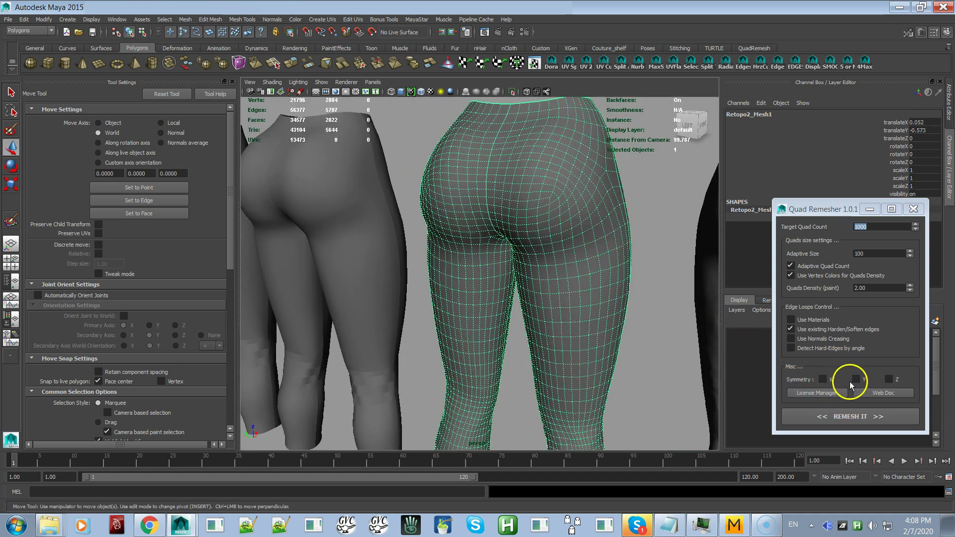
alt+drag(606, 330, 412, 328)
alt+right_drag(468, 309, 382, 278)
alt+drag(507, 320, 454, 286)
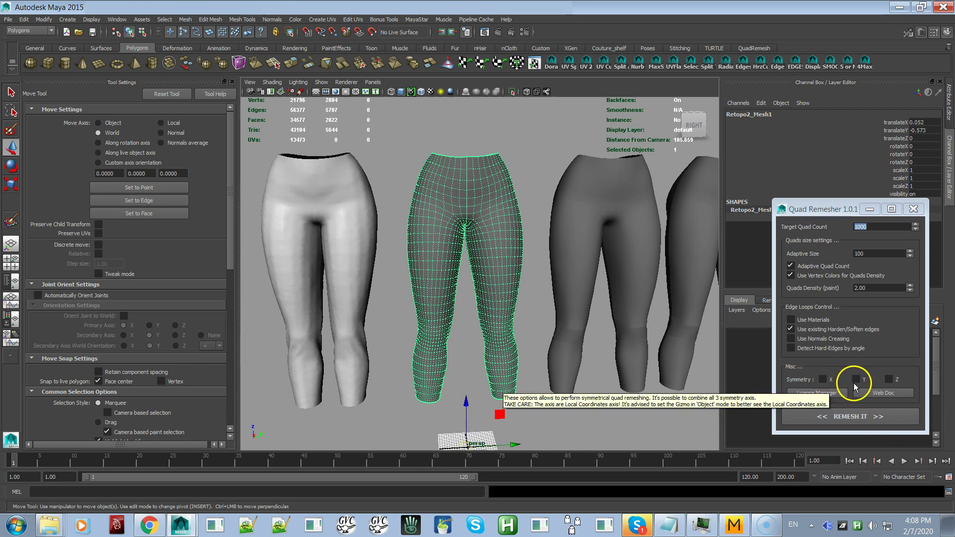
alt+right_drag(478, 297, 531, 324)
mouse_move(531, 324)
alt+mouse_down()
mouse_move(532, 315)
mouse_move(529, 337)
alt+mouse_up()
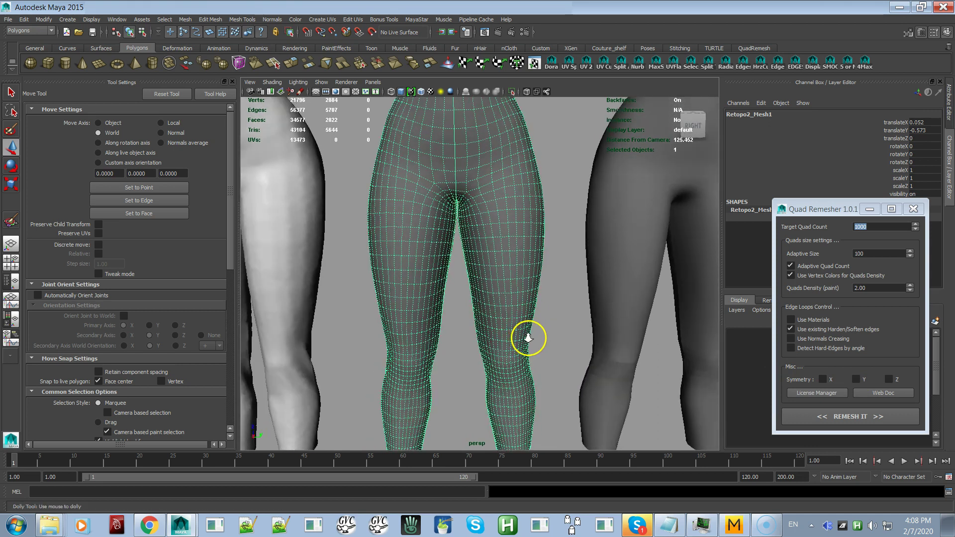
alt+right_drag(529, 337, 418, 305)
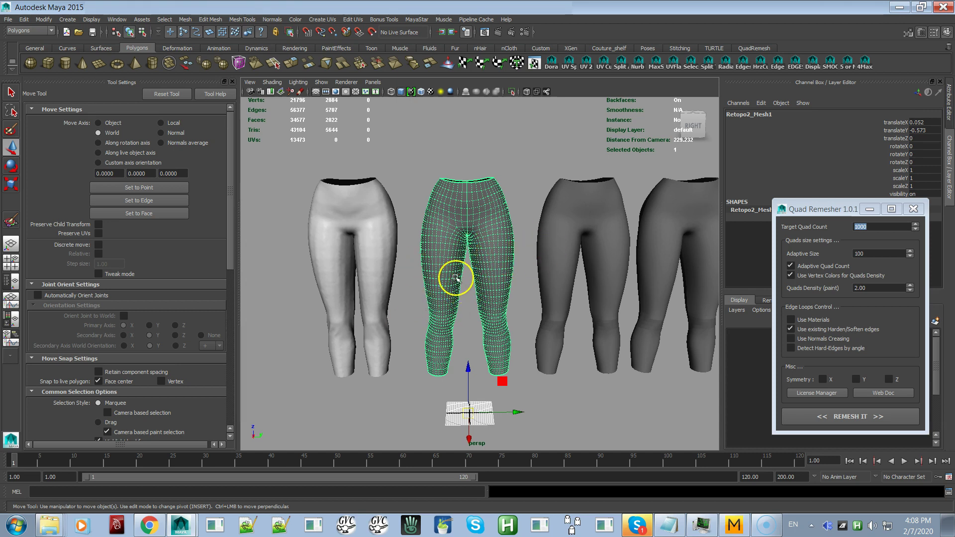
alt+right_drag(507, 273, 454, 275)
alt+middle_drag(452, 275, 495, 264)
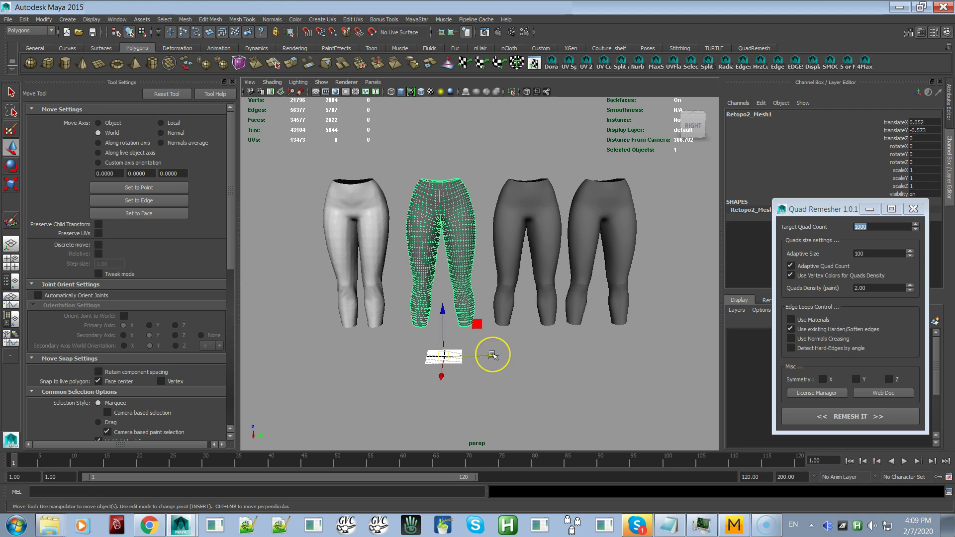
scroll(493, 343, up, 4)
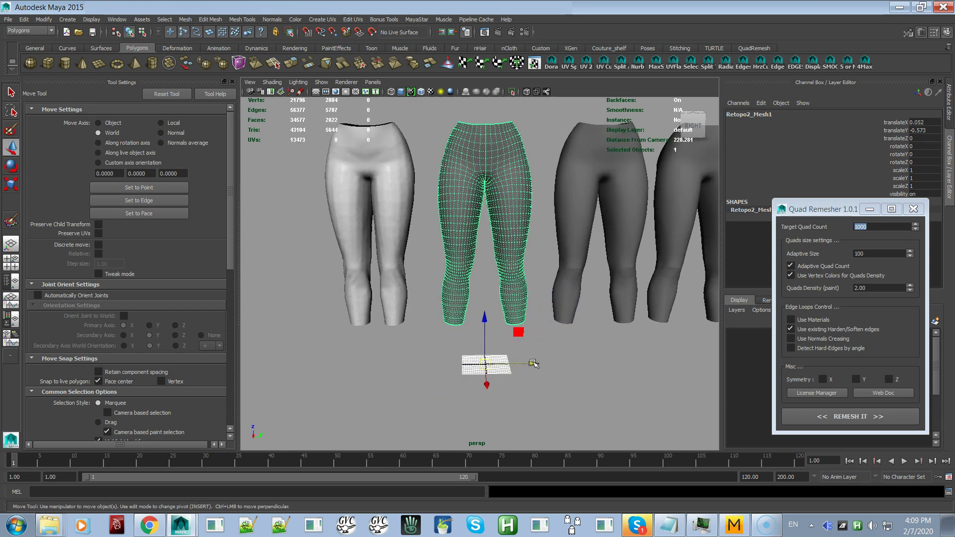
- Undo the last selections and the hiding of the painted source leggings mesh
key(ctrl+z)
key(ctrl+z)
key(ctrl+z)
key(ctrl+z)
key(ctrl+z)
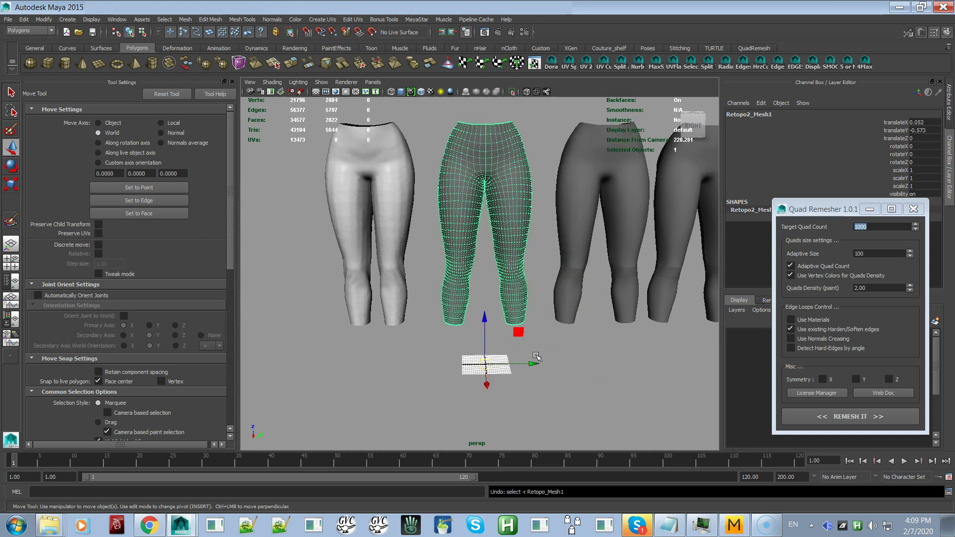
key(ctrl+z)
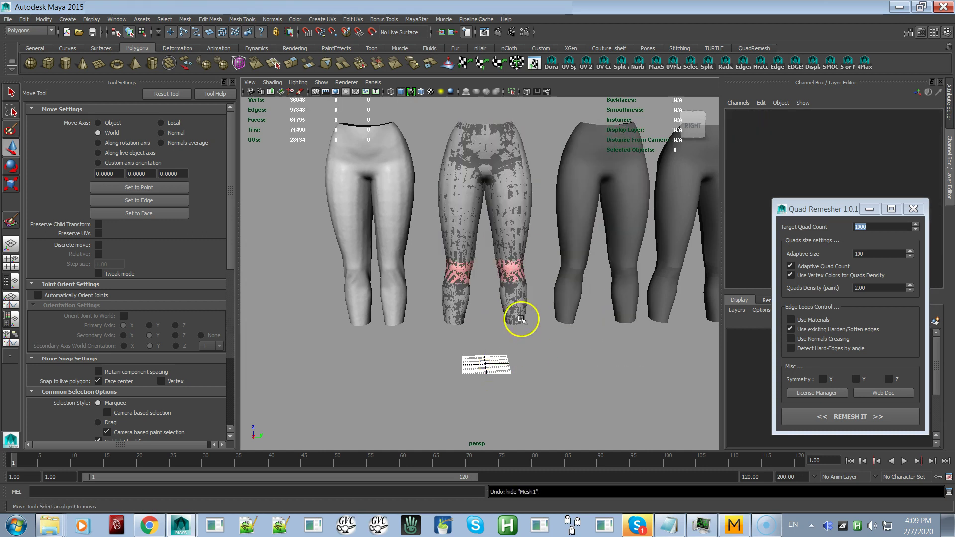
- Move the painted leggings mesh along Y past the light grey original, to about -91.5
click(517, 280)
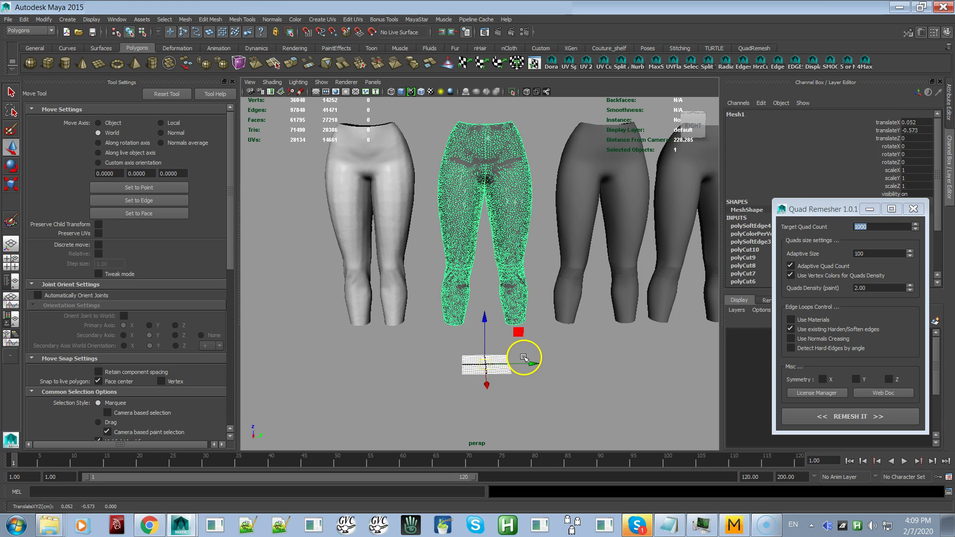
alt+right_drag(572, 363, 455, 368)
drag(536, 331, 423, 348)
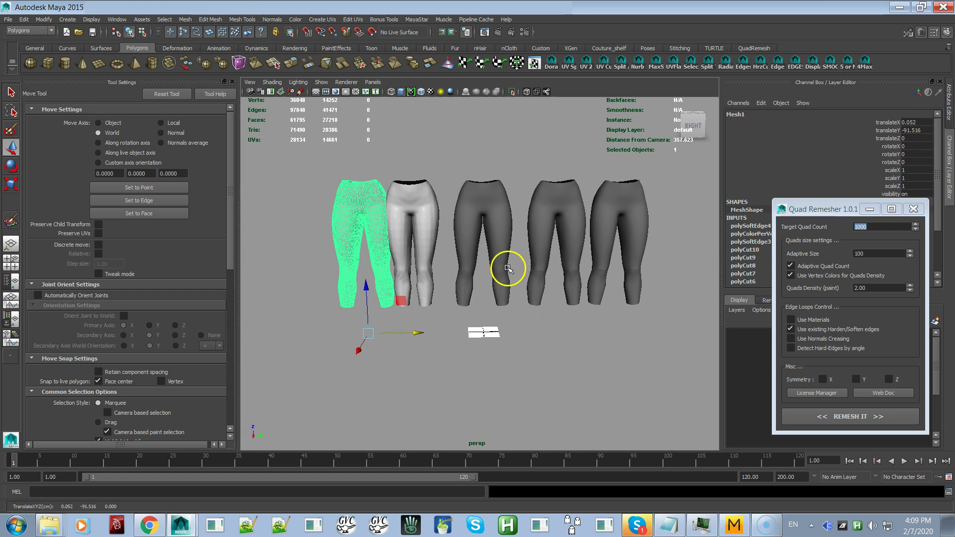
- Move the three dark remeshed leggings together along Y, well away from the grid centre and the two source meshes
shift+click(545, 257)
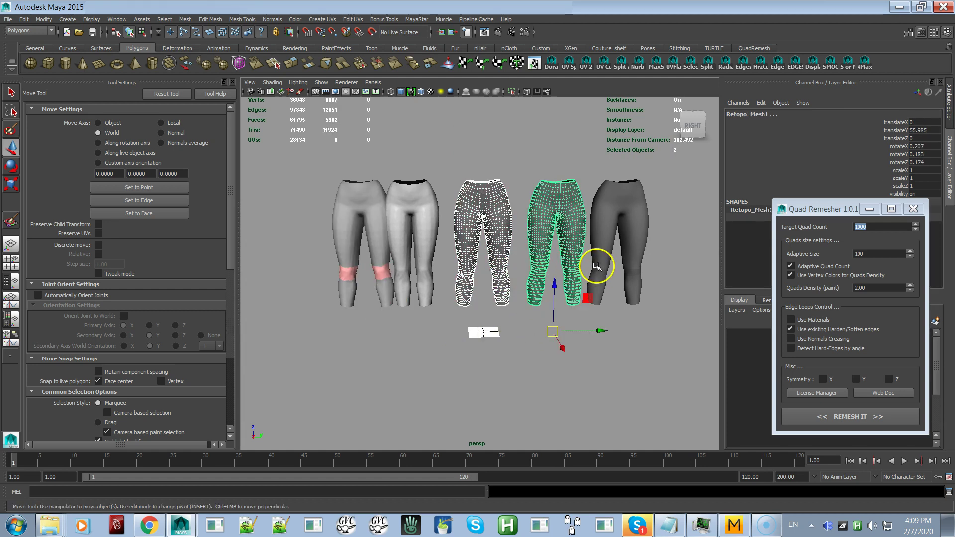
shift+click(597, 267)
drag(650, 331, 747, 315)
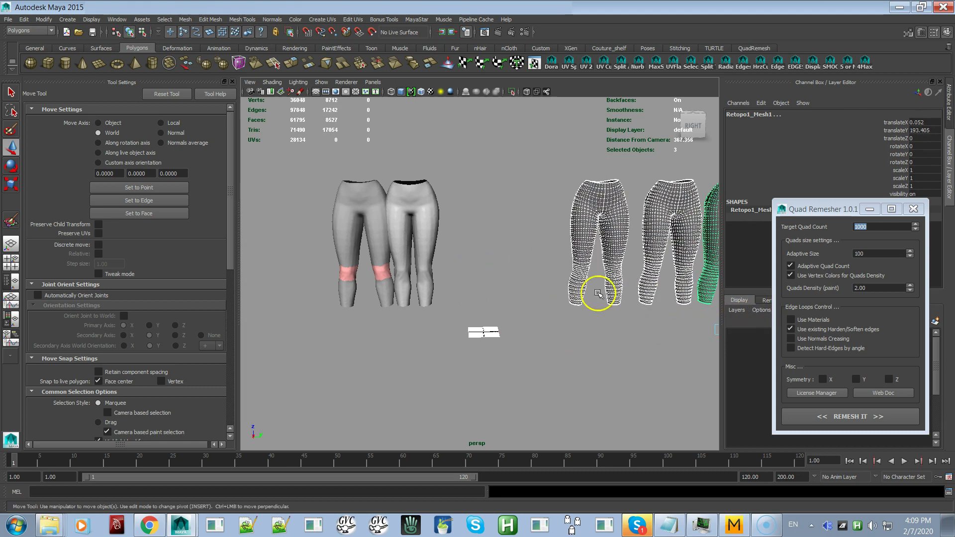
- Set the light grey original leggings' Y translation to 0
click(422, 227)
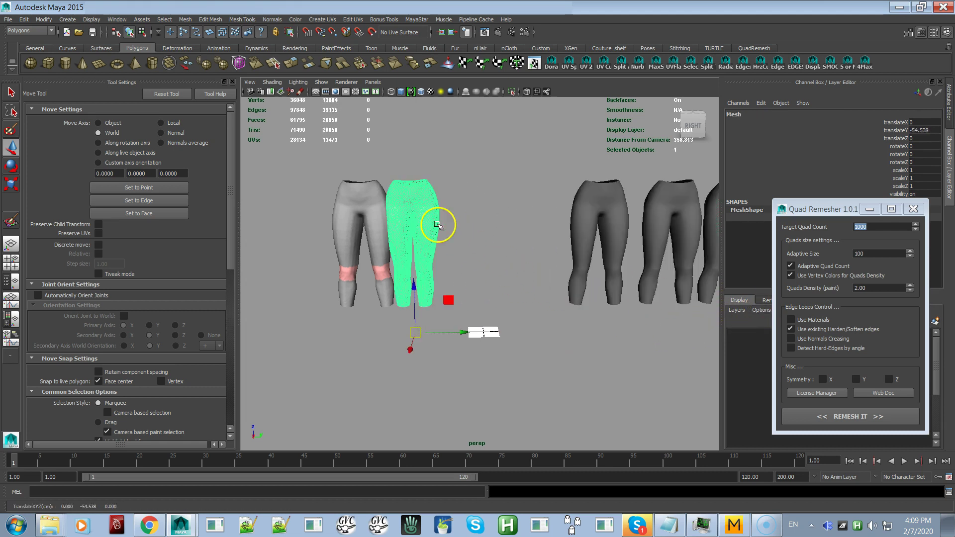
double_click(919, 130)
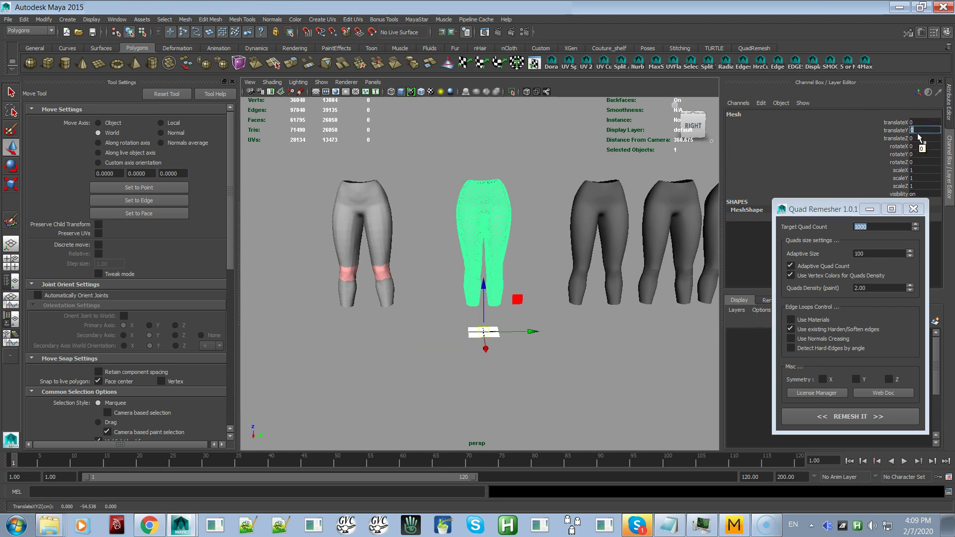
alt+right_drag(486, 303, 548, 352)
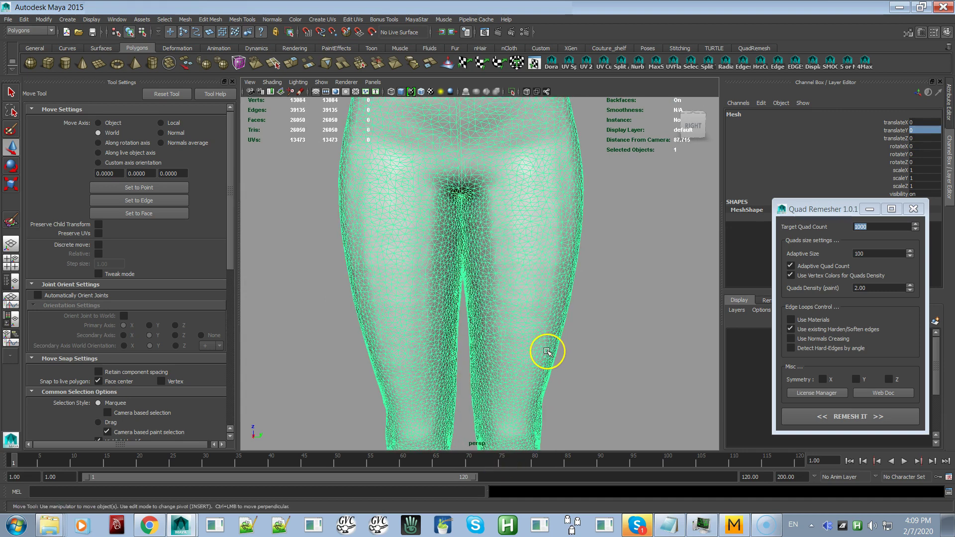
- Examine the original triangulated mesh closely at the crotch and the narrow gap between the inner thighs
alt+drag(524, 261, 543, 324)
alt+right_drag(546, 324, 560, 385)
mouse_move(539, 316)
alt+right_down()
mouse_move(539, 284)
mouse_move(544, 299)
alt+right_up()
alt+drag(543, 298, 479, 237)
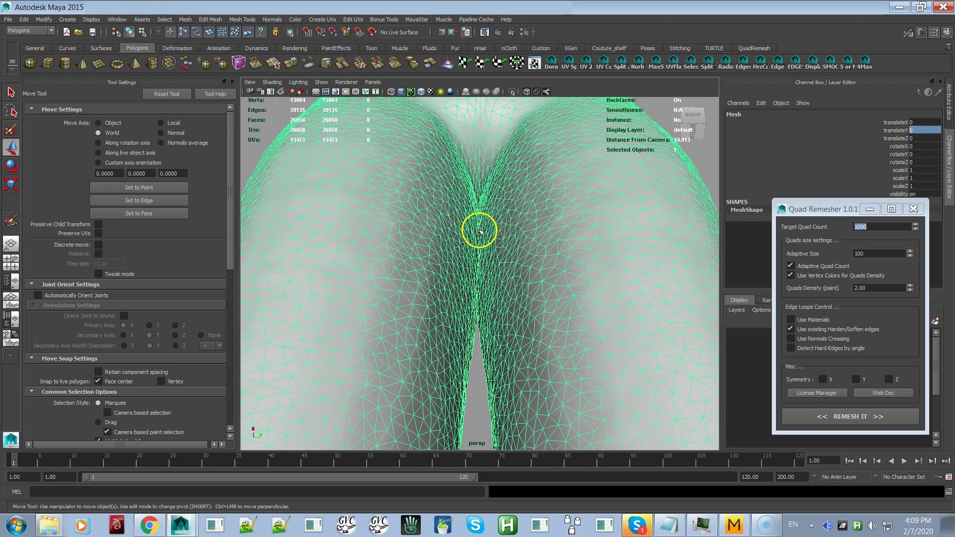
alt+drag(482, 283, 494, 351)
scroll(414, 335, up, 3)
alt+drag(414, 335, 455, 288)
scroll(537, 295, up, 2)
alt+right_drag(486, 299, 435, 341)
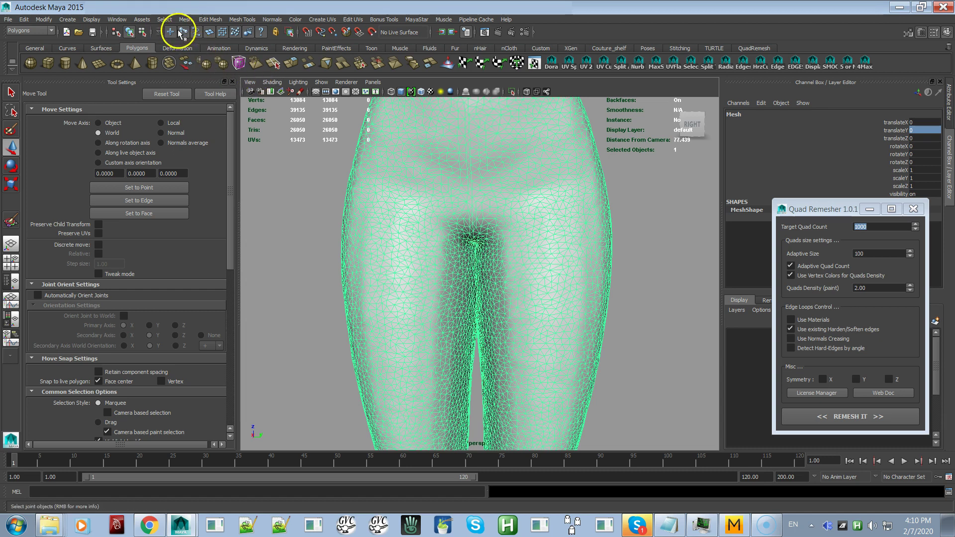
- Start the Sculpt Geometry Tool on the original leggings with its operation set to Smooth
click(192, 23)
mouse_move(202, 23)
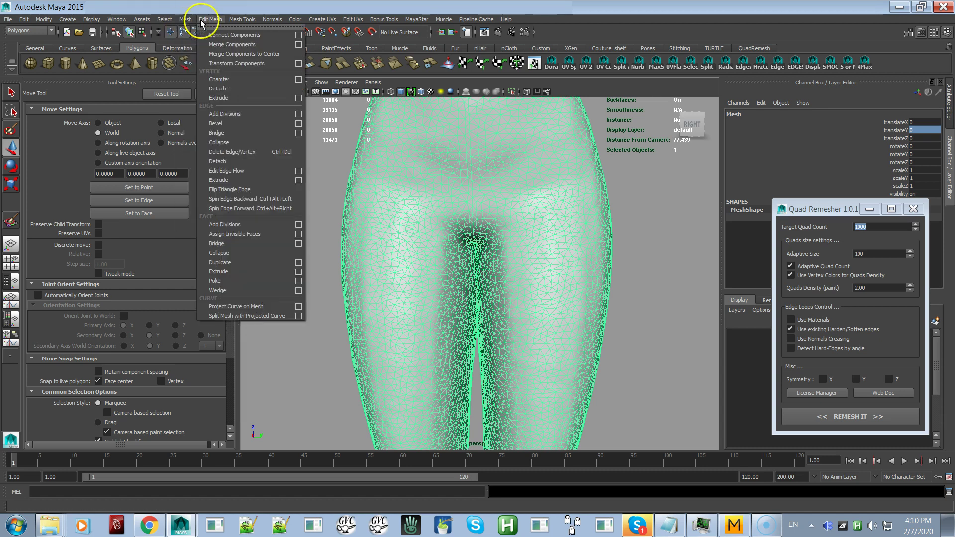
click(234, 22)
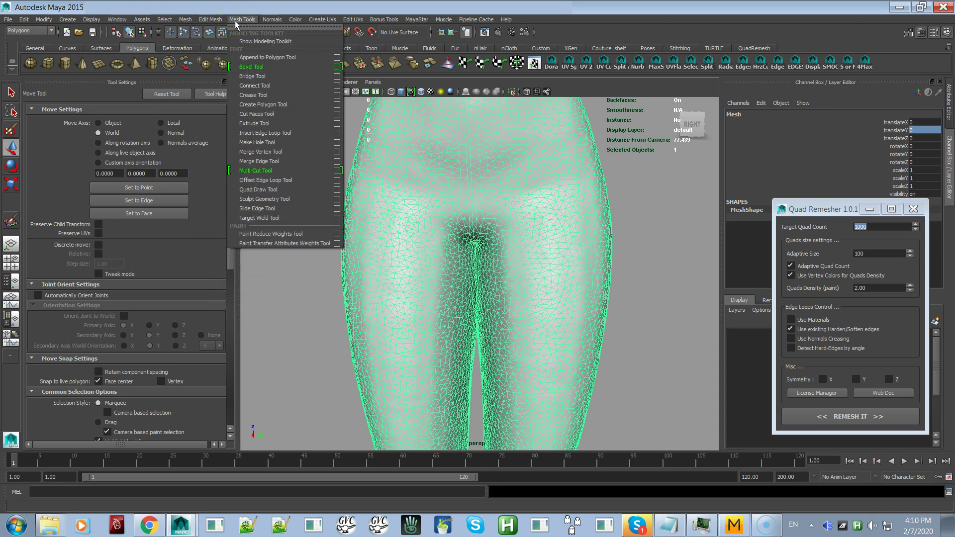
click(214, 22)
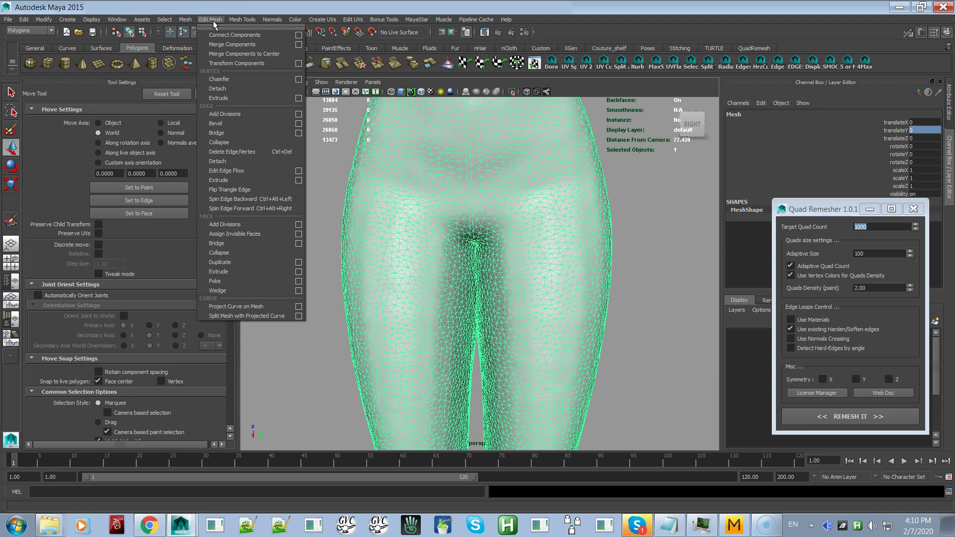
click(192, 23)
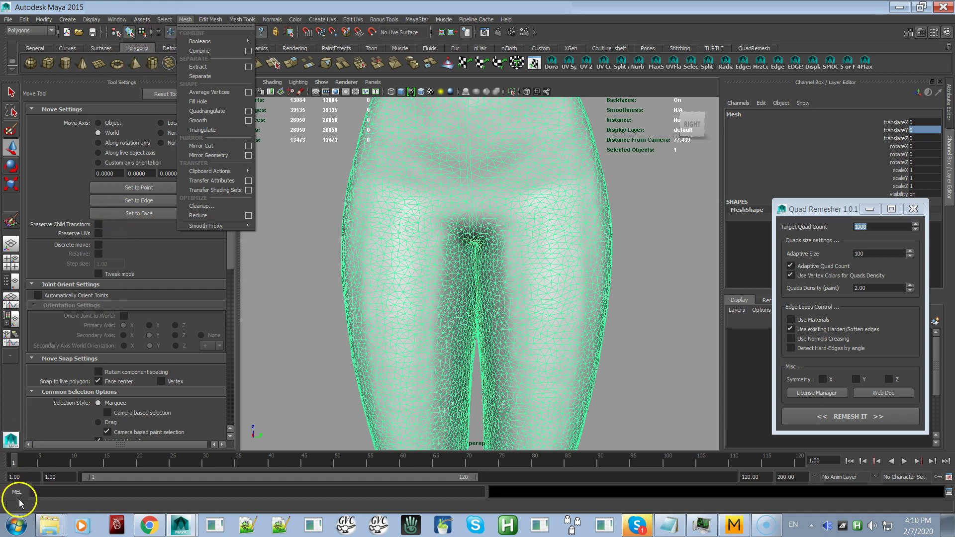
click(243, 20)
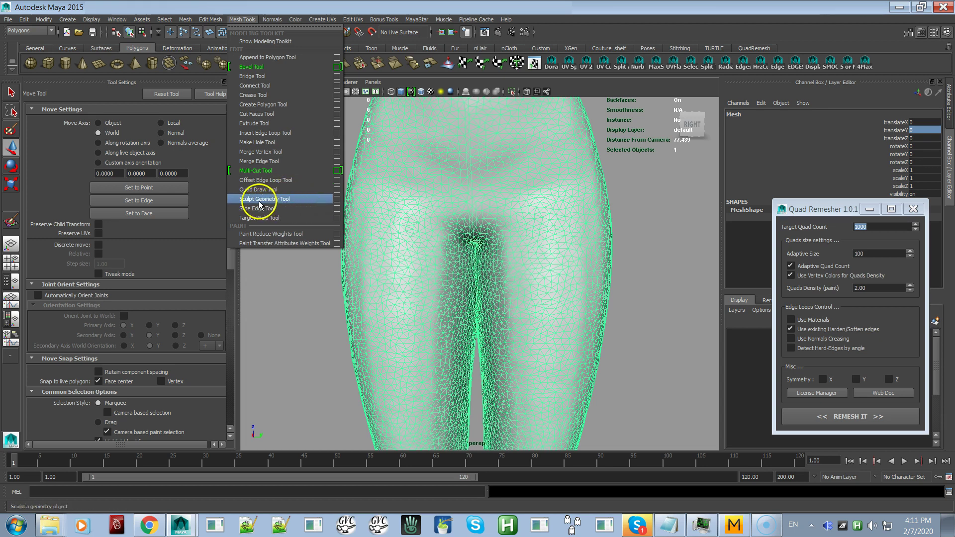
click(338, 201)
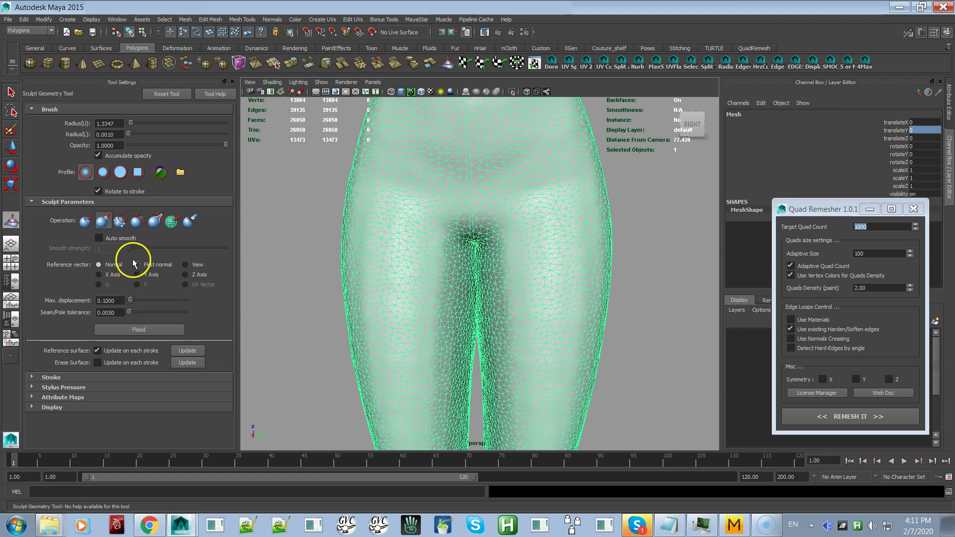
click(120, 224)
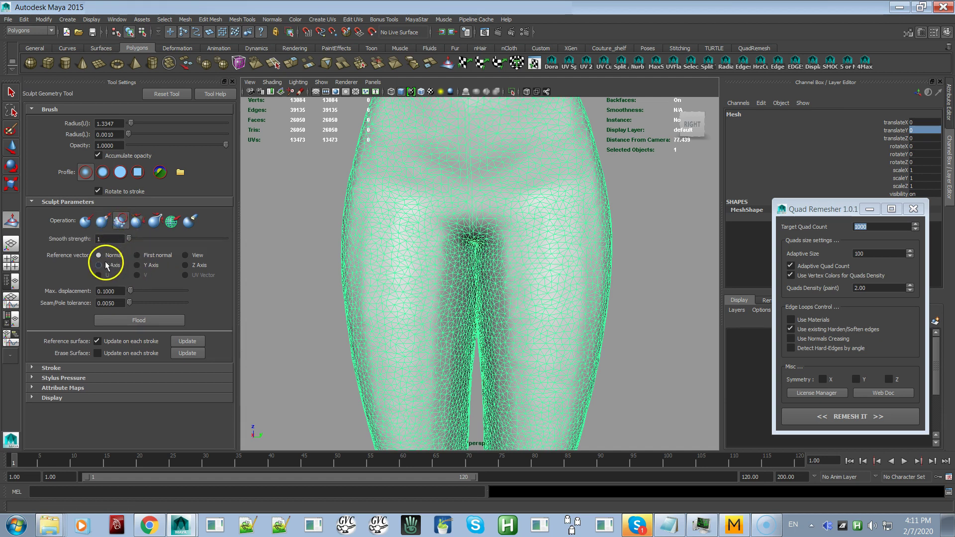
- Try to smooth the dense triangles along the inner thighs below the crotch, resizing the sculpt brush radius to about 2.67
alt+right_drag(497, 306, 539, 311)
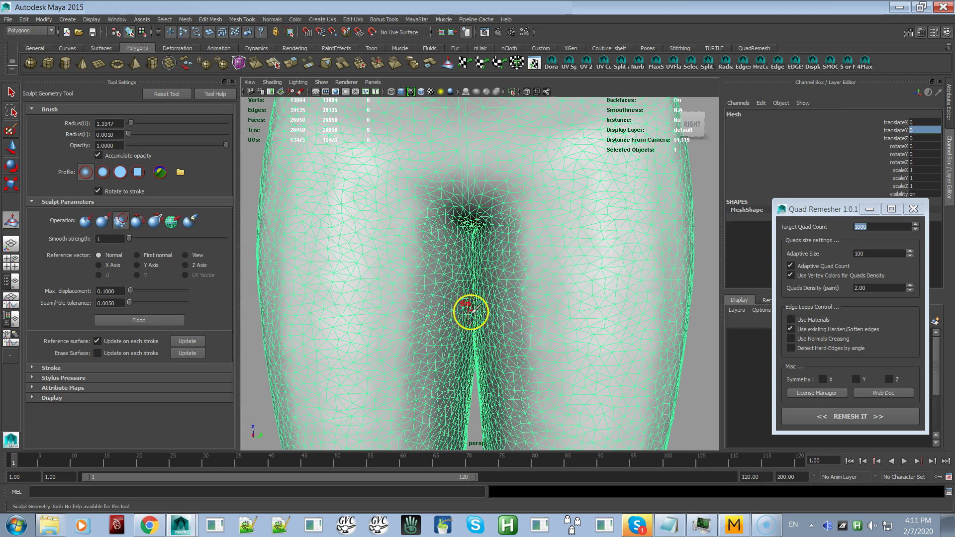
drag(522, 306, 580, 299)
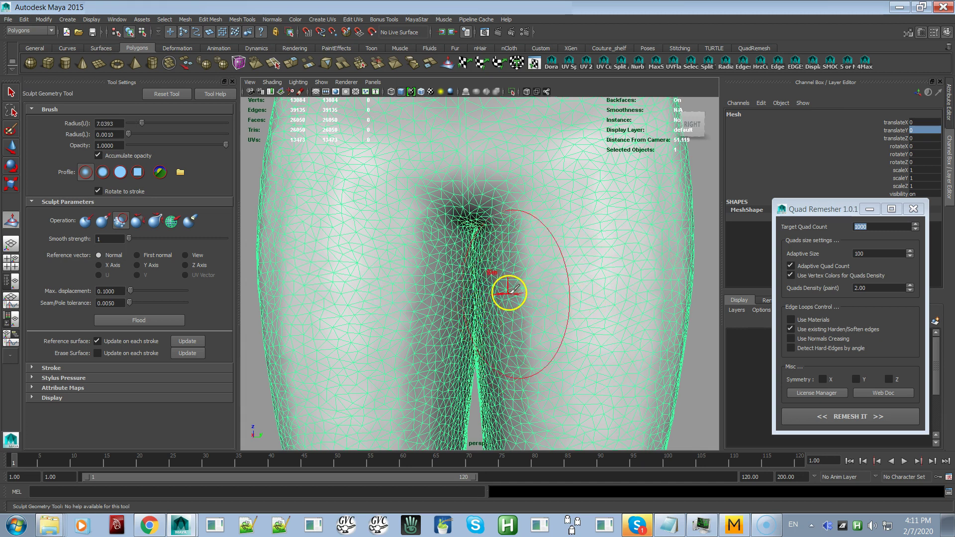
alt+right_drag(474, 301, 575, 313)
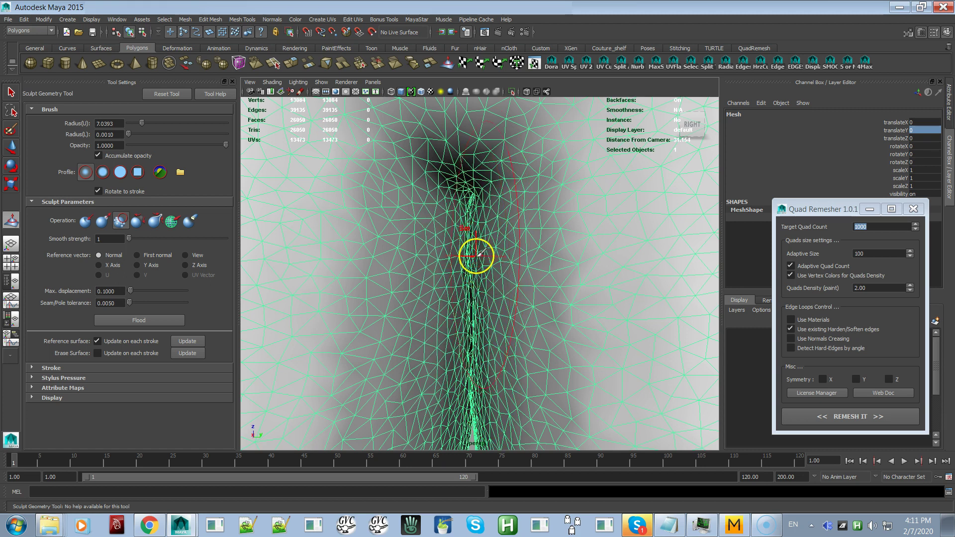
alt+right_drag(482, 264, 545, 270)
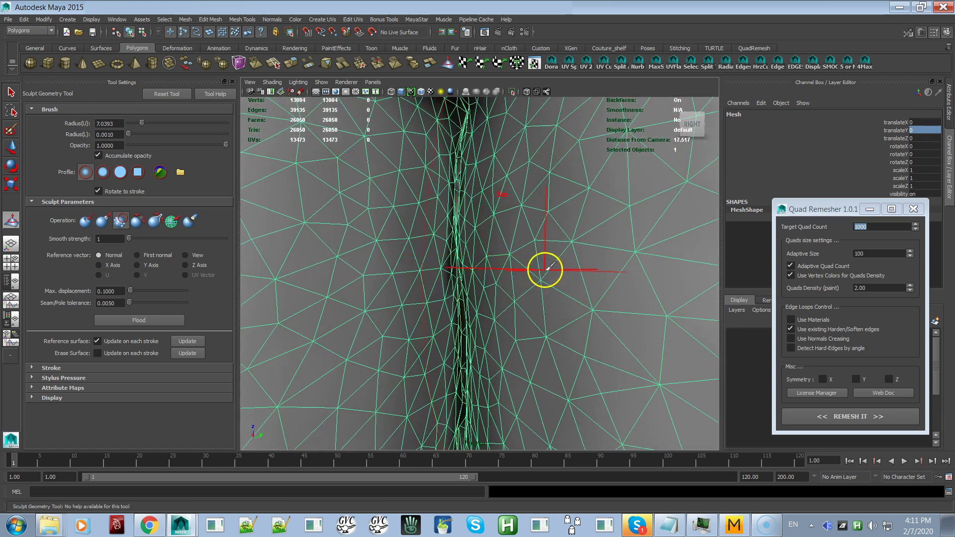
drag(500, 259, 402, 274)
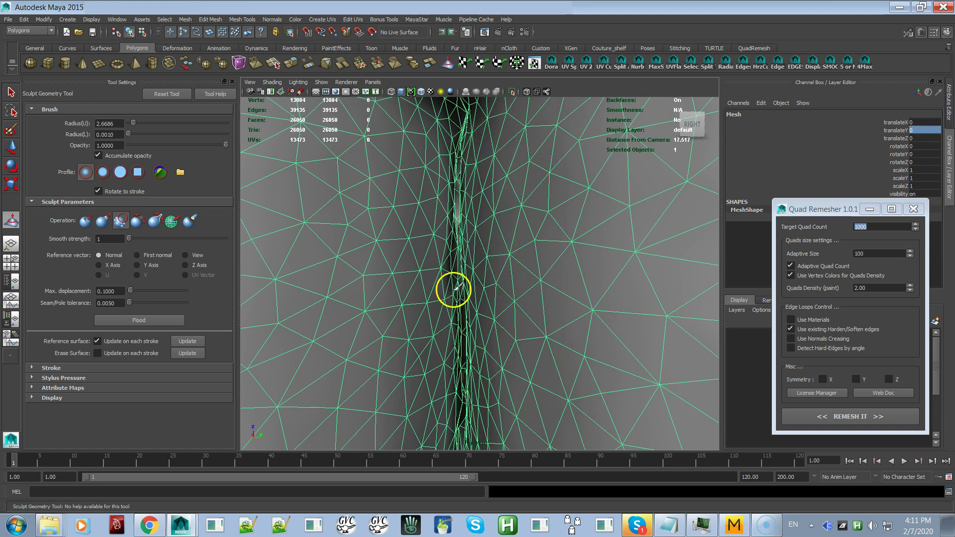
alt+right_drag(557, 299, 343, 234)
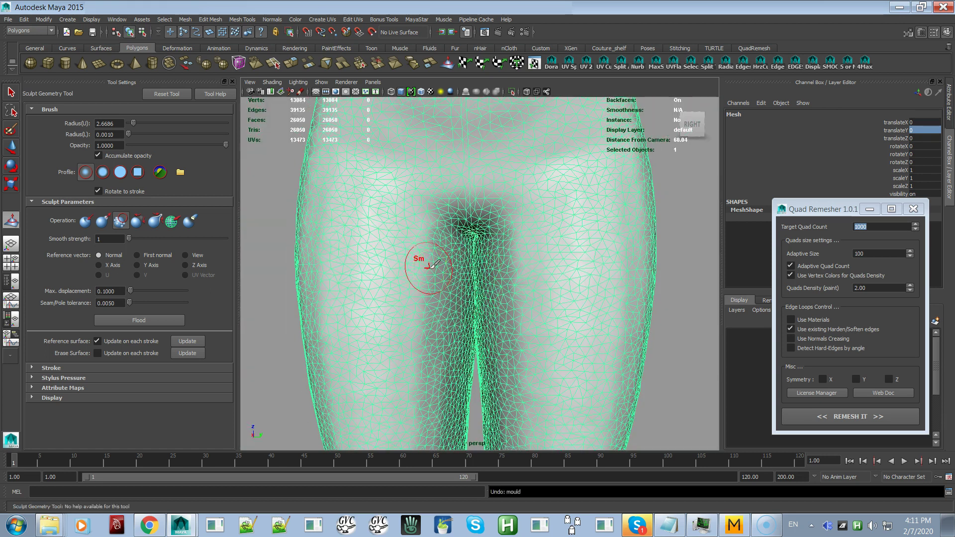
- Undo the sculpting and the original leggings' move to Y 0, frame the mesh and switch to the Select Tool
key(ctrl+z)
key(a)
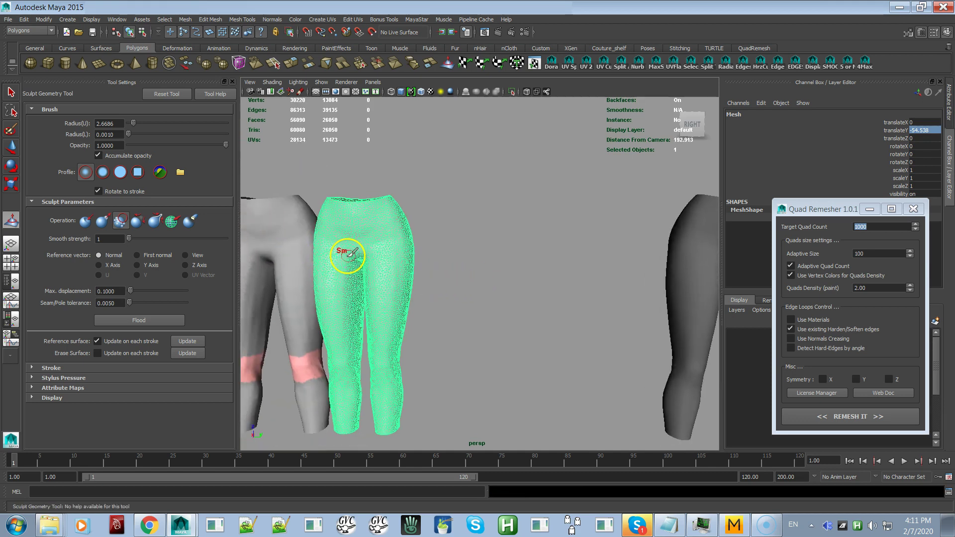
key(f)
alt+right_drag(421, 253, 487, 326)
alt+middle_drag(454, 246, 452, 299)
click(689, 125)
key(q)
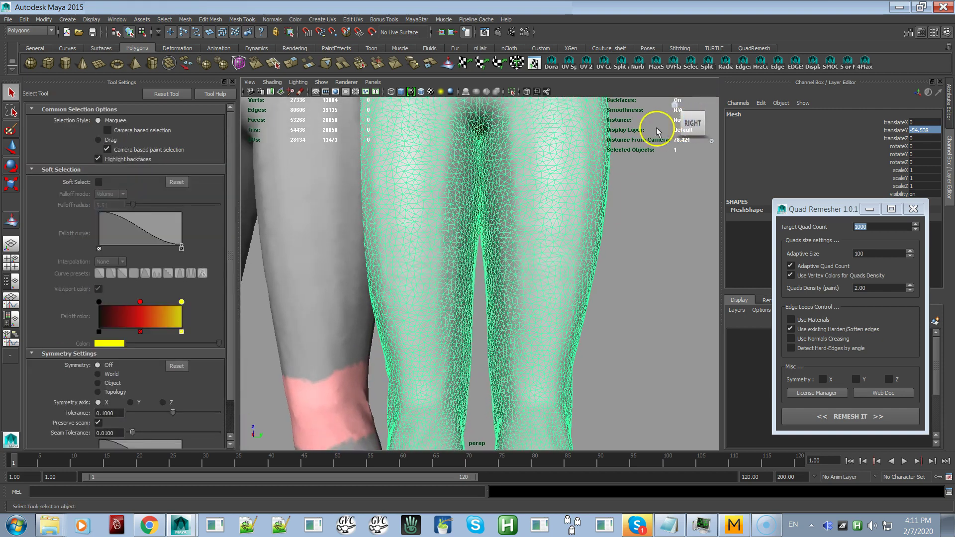
- Switch the original leggings to vertex mode and check the crotch area briefly in X-ray shading
right_click(512, 161)
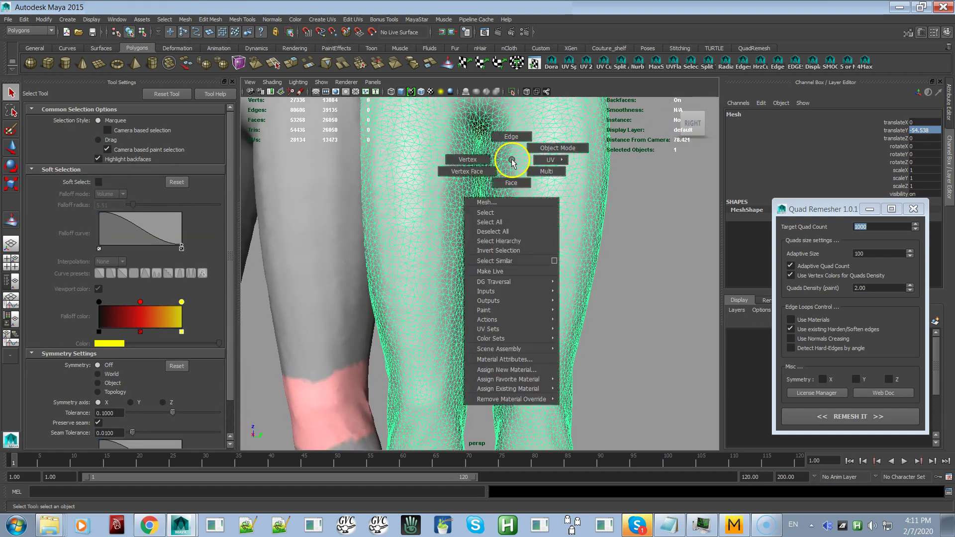
click(473, 159)
alt+right_drag(502, 152, 536, 164)
alt+middle_drag(535, 165, 527, 271)
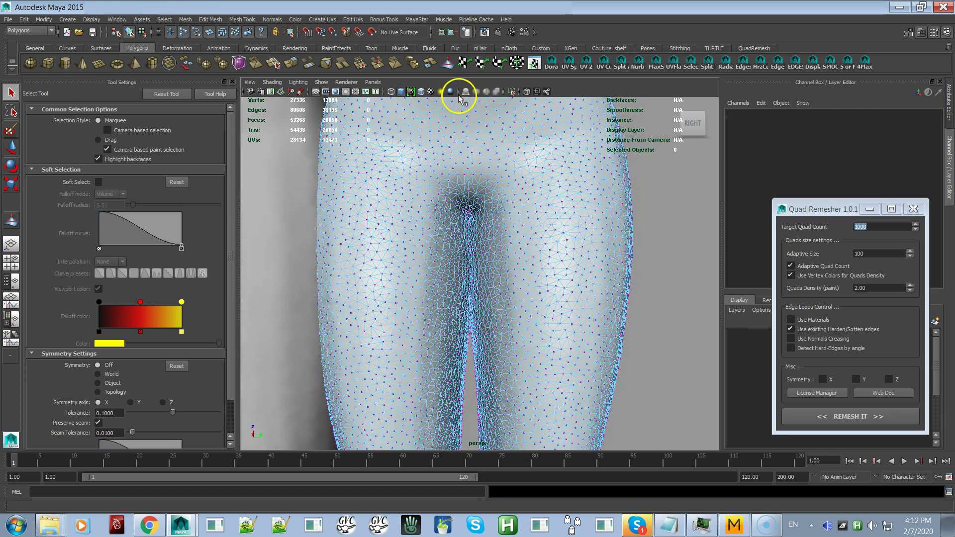
click(401, 92)
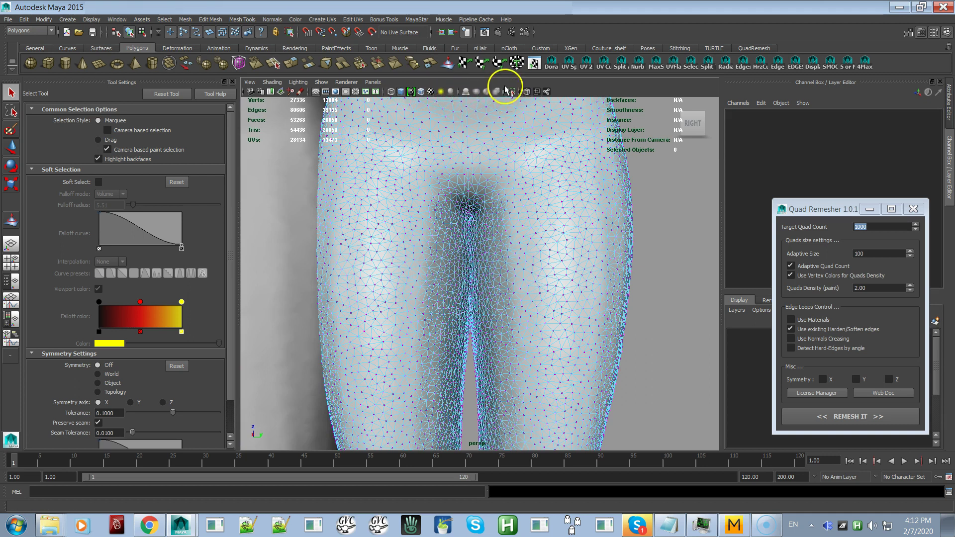
click(526, 92)
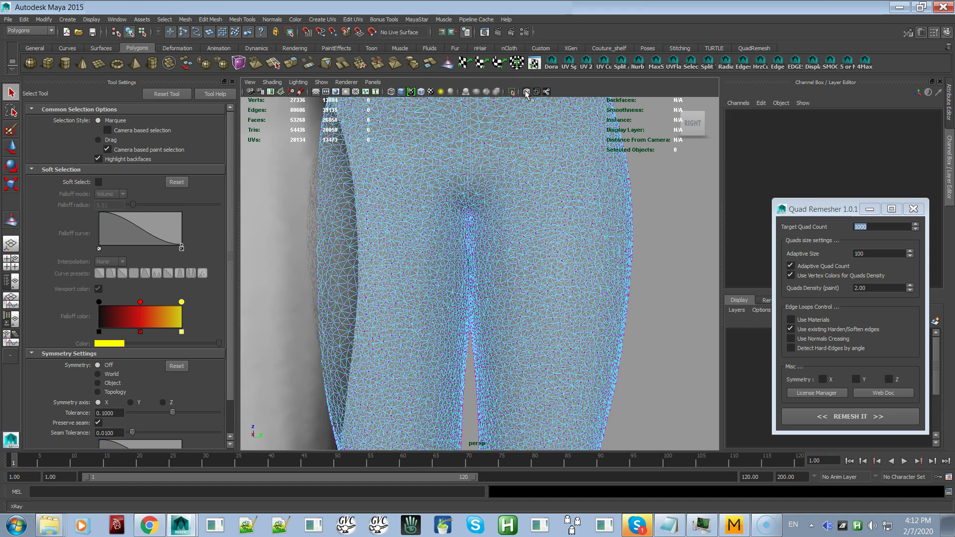
click(526, 93)
key(space)
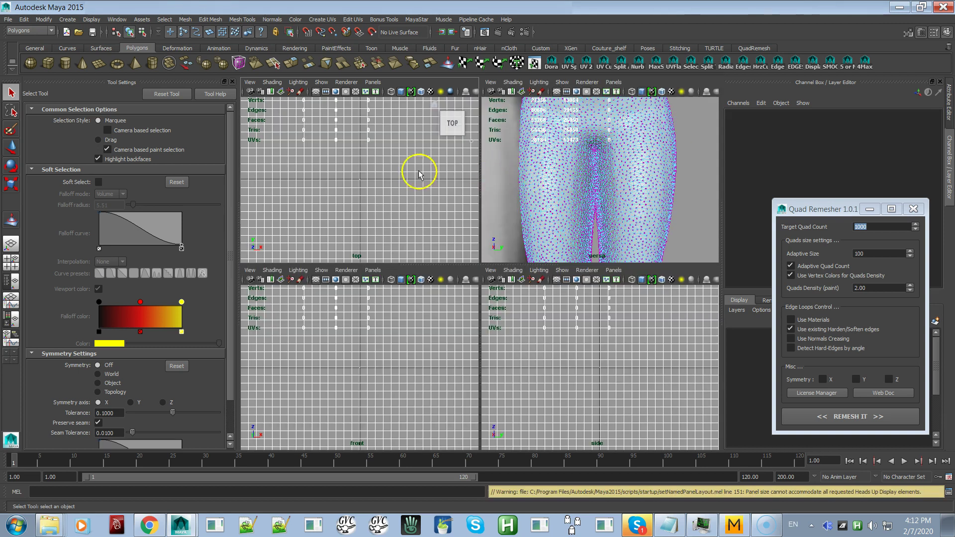
key(space)
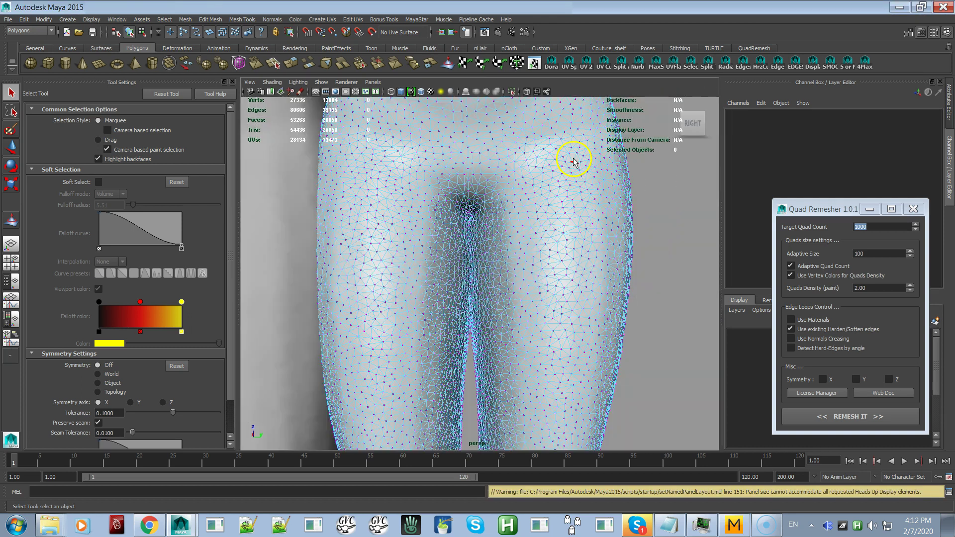
alt+drag(505, 194, 511, 193)
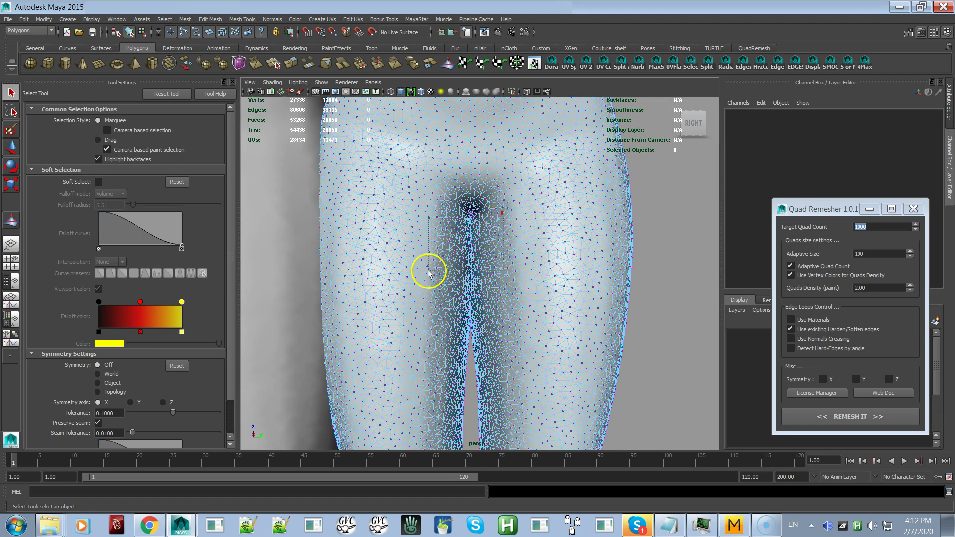
- Select the vertices lining the inner-thigh gap below the crotch, deselecting the outer ones on both sides
drag(503, 215, 436, 354)
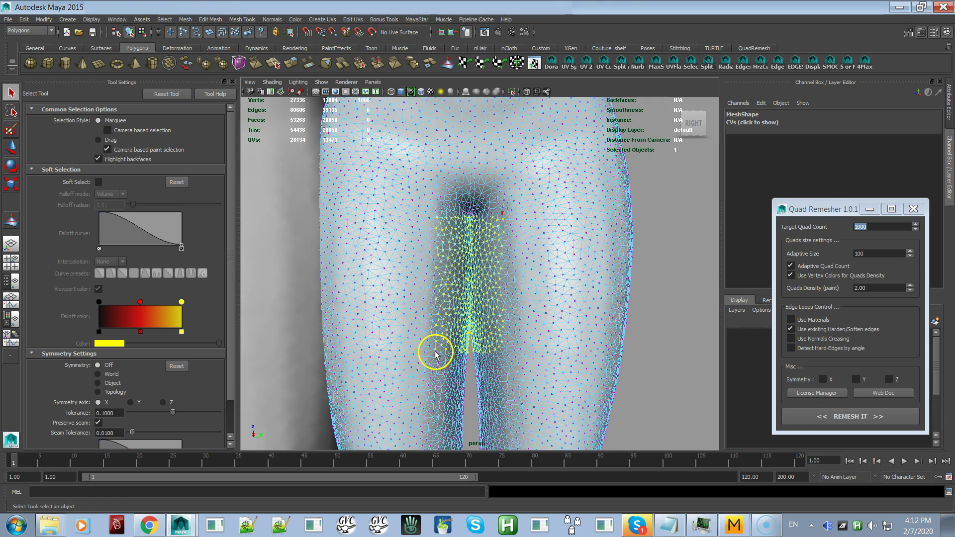
alt+drag(693, 118, 672, 137)
alt+right_drag(415, 298, 461, 299)
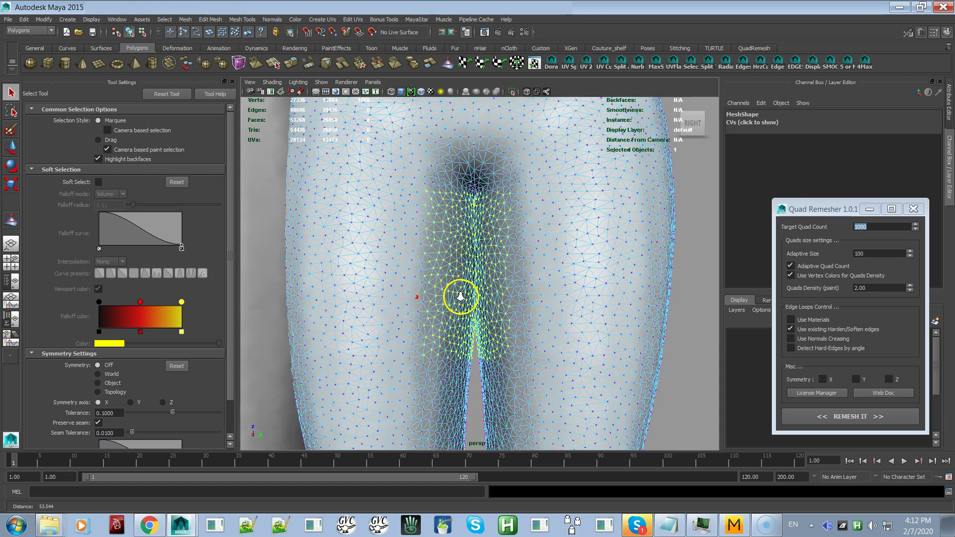
drag(403, 166, 443, 376)
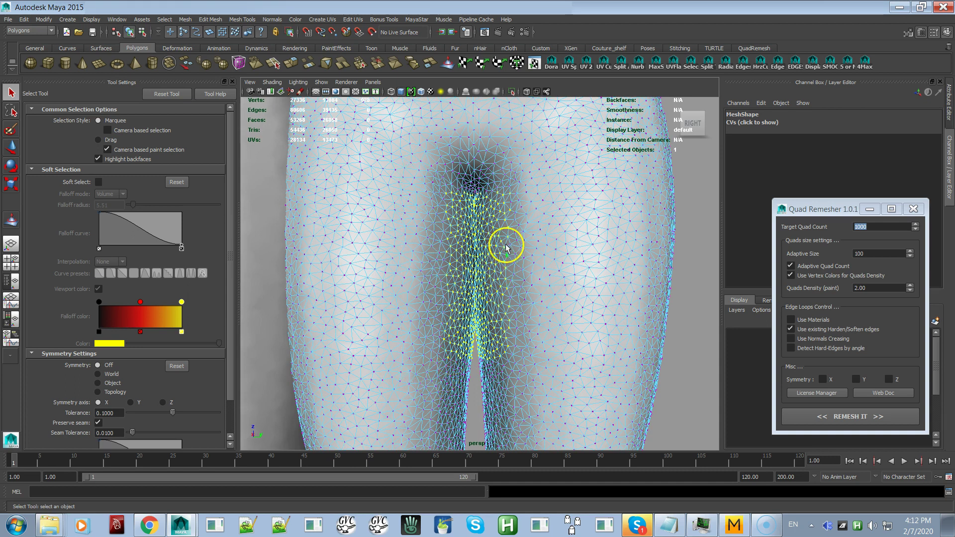
drag(542, 167, 496, 380)
drag(432, 167, 448, 368)
scroll(496, 243, up, 6)
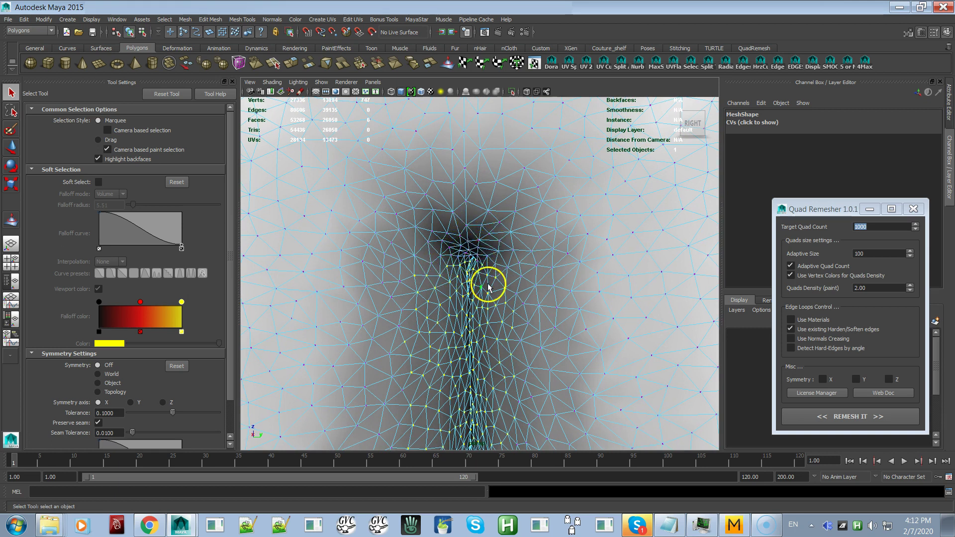
scroll(443, 282, down, 3)
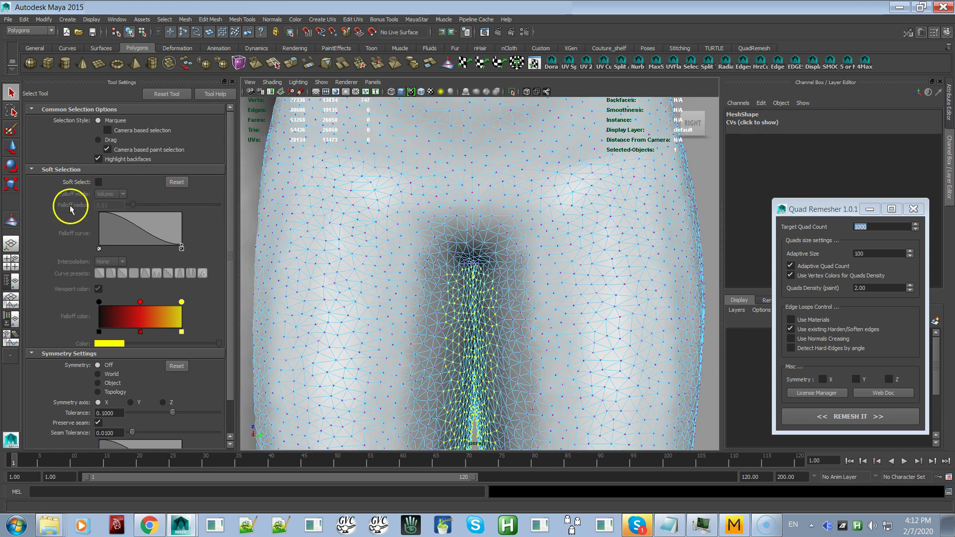
- Smooth the selected inner-thigh vertices by flooding them repeatedly with the Sculpt Geometry Tool's Smooth operation at strength 1
click(11, 221)
click(128, 321)
click(127, 321)
click(128, 321)
click(127, 321)
click(128, 321)
click(127, 321)
click(128, 321)
click(128, 321)
click(127, 321)
click(128, 321)
click(127, 321)
click(128, 321)
click(127, 321)
click(128, 321)
click(127, 321)
click(128, 321)
click(127, 320)
click(127, 320)
click(127, 320)
click(127, 320)
click(127, 320)
click(127, 320)
alt+right_drag(370, 260, 423, 326)
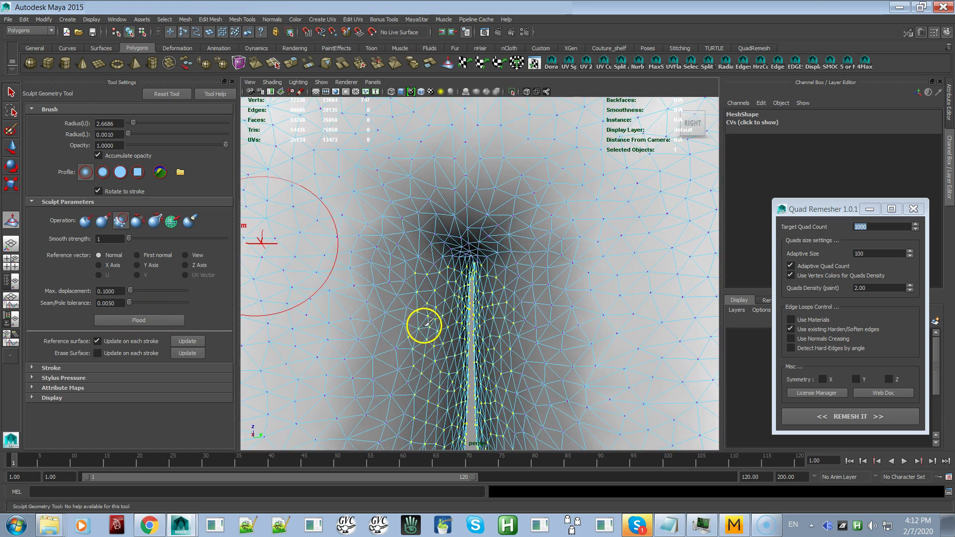
alt+drag(440, 302, 443, 300)
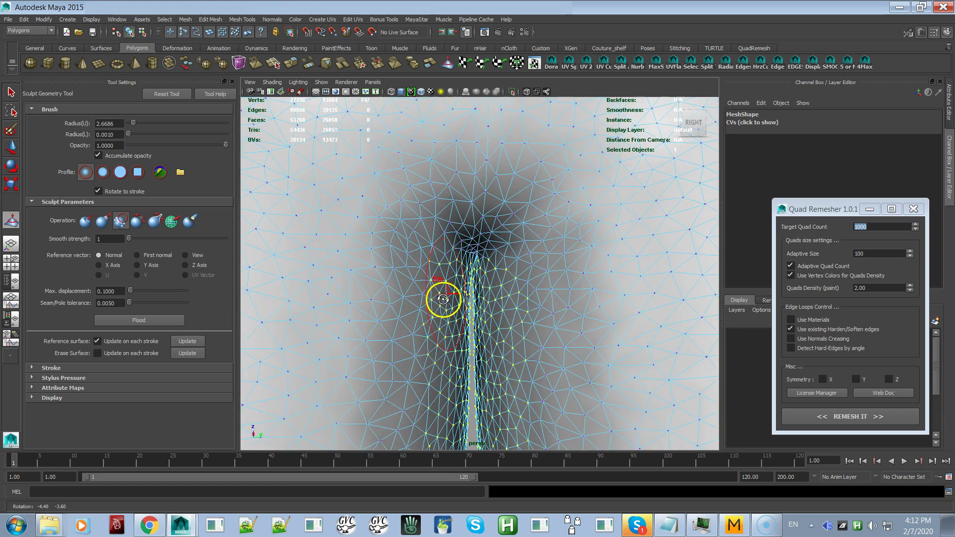
mouse_move(453, 305)
alt+right_down()
mouse_move(383, 286)
mouse_move(406, 267)
mouse_move(422, 283)
alt+right_up()
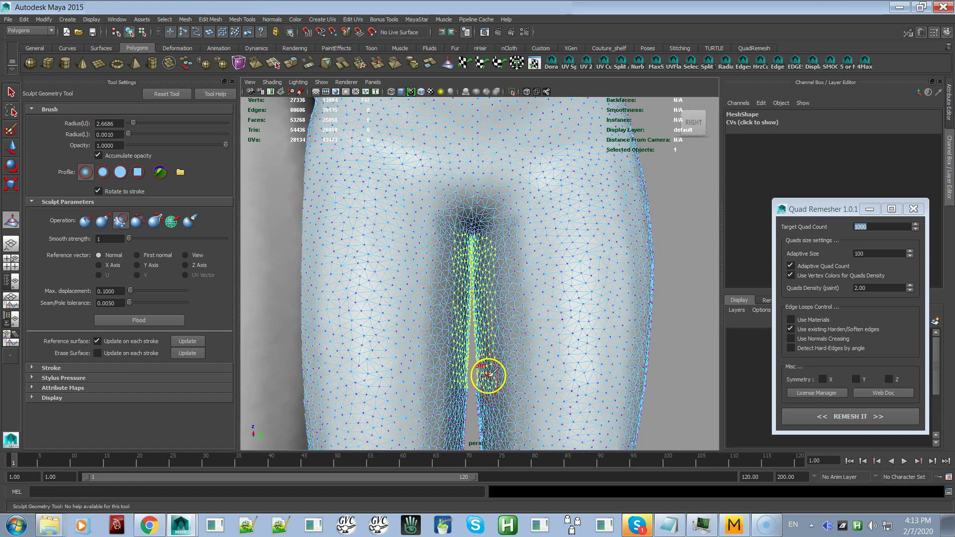
- Reduce the vertex selection to a narrow strip around the upper end of the gap, just below the crotch
key(q)
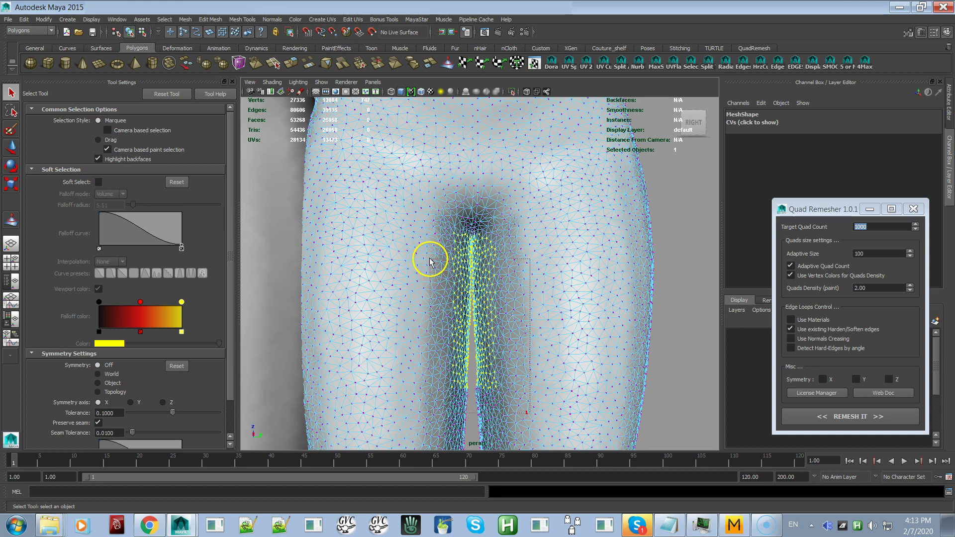
scroll(525, 351, up, 3)
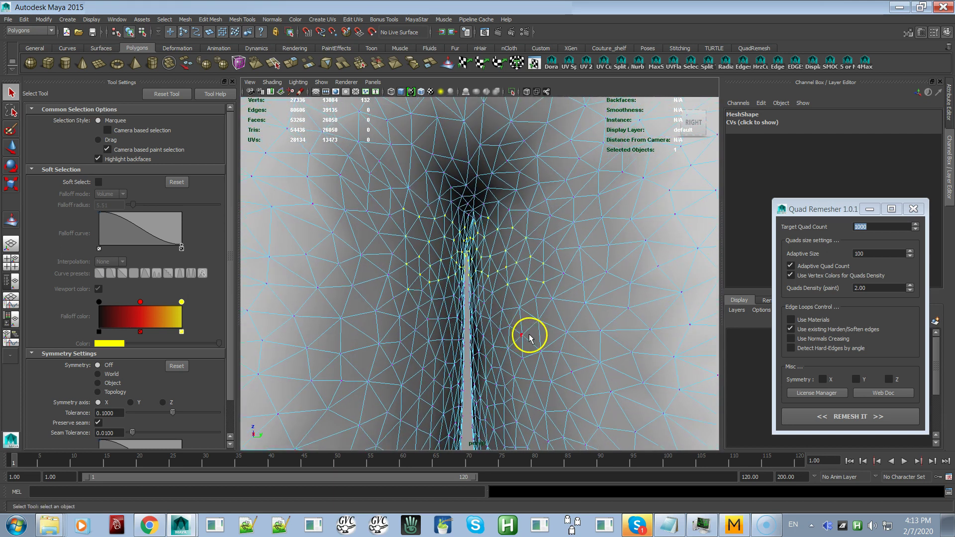
click(579, 159)
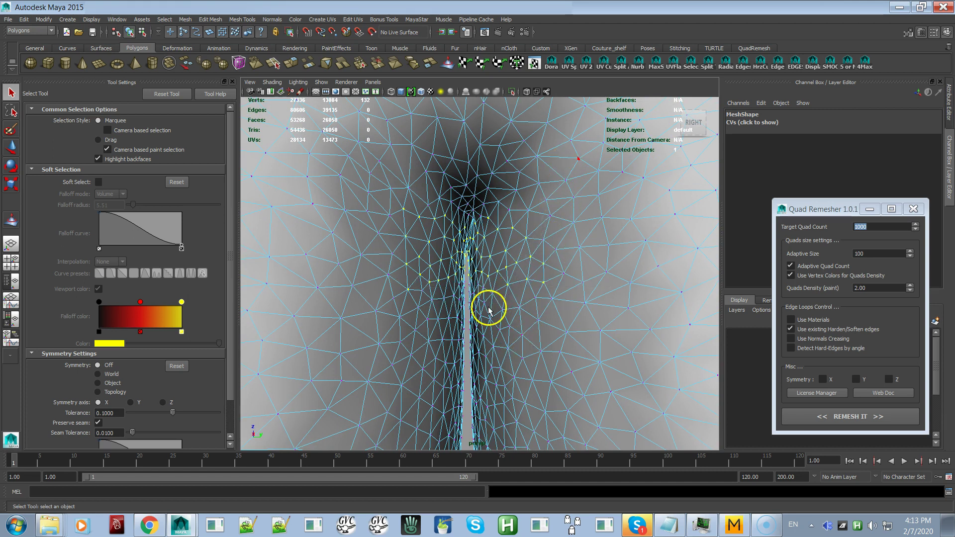
key(ctrl+z)
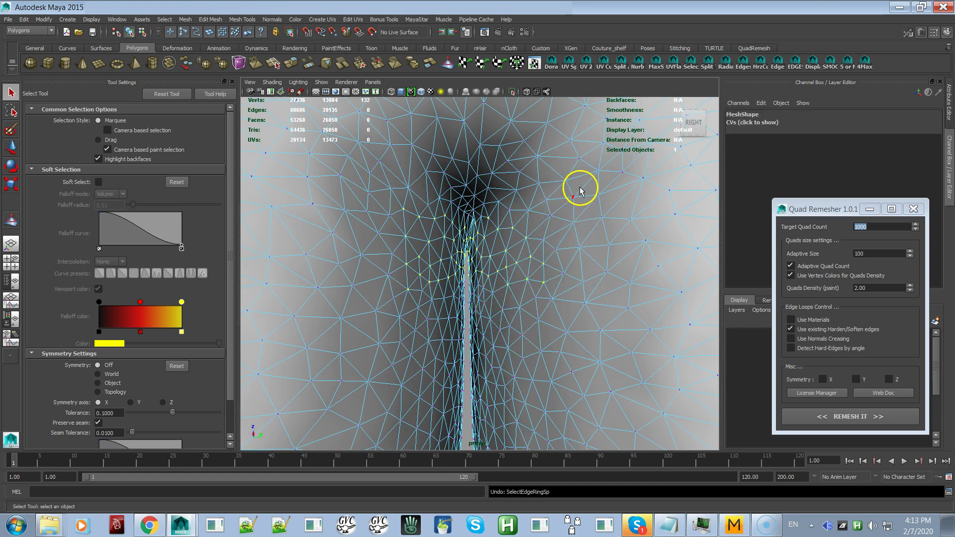
drag(578, 187, 488, 343)
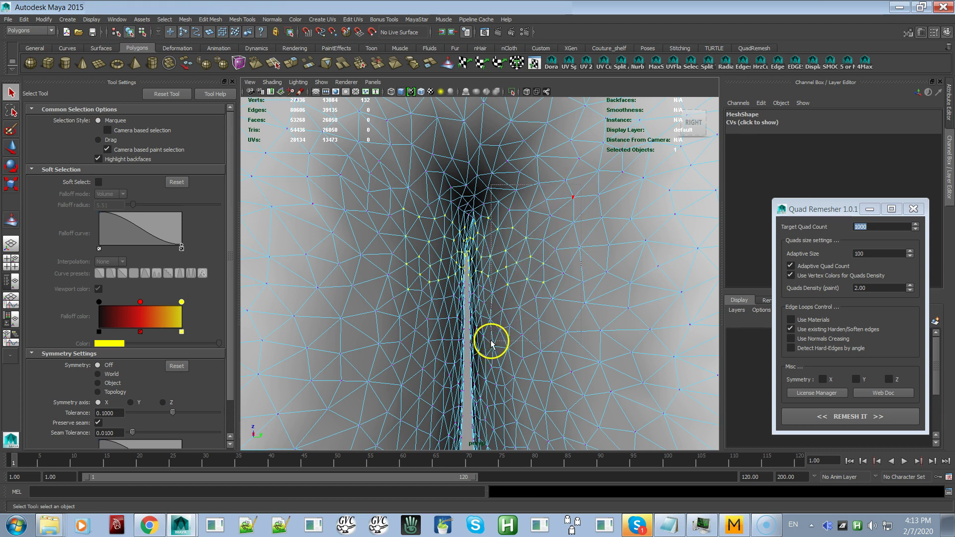
drag(392, 188, 440, 323)
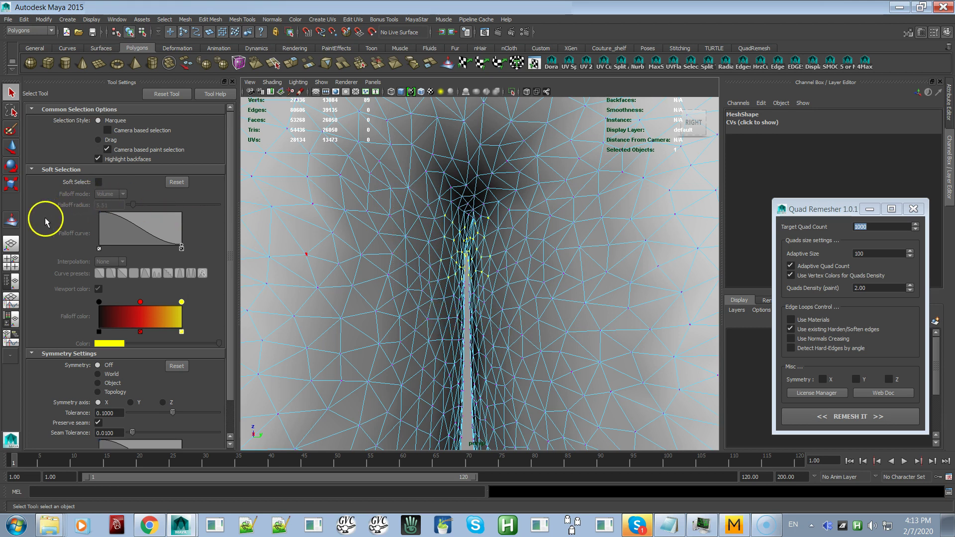
- Flood the Smooth sculpt operation over the narrow strip of vertices just below the crotch
click(12, 220)
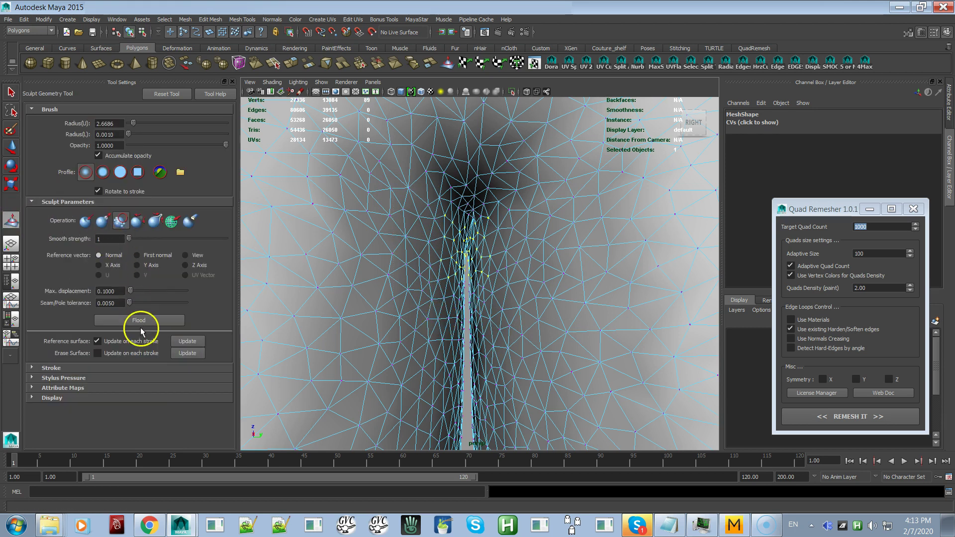
alt+right_drag(343, 293, 485, 377)
alt+drag(485, 377, 465, 339)
alt+right_drag(465, 339, 395, 225)
mouse_move(395, 225)
alt+mouse_down()
mouse_move(405, 250)
mouse_move(405, 235)
mouse_move(402, 242)
alt+mouse_up()
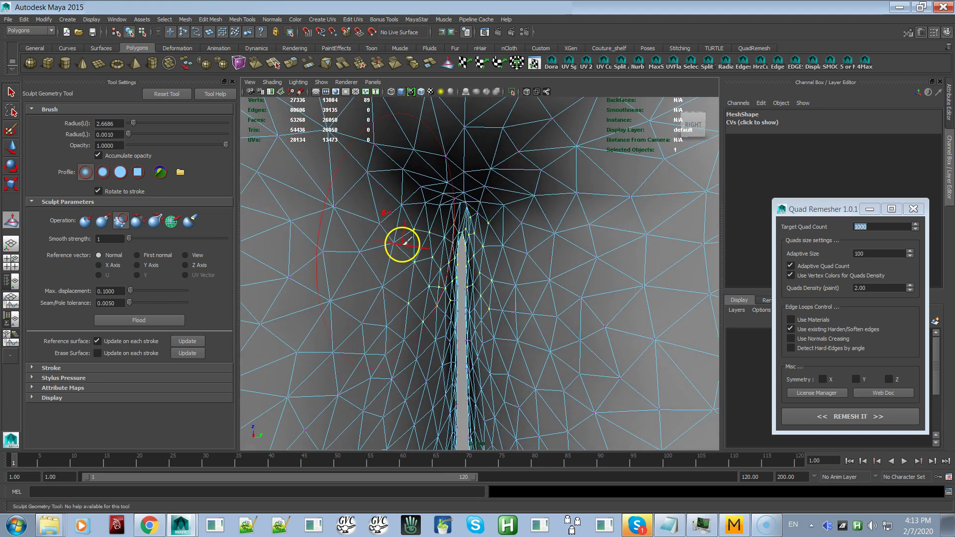
- Narrow the vertex selection further to the innermost points at the very tip of the inner-thigh gap
key(q)
drag(520, 364, 398, 257)
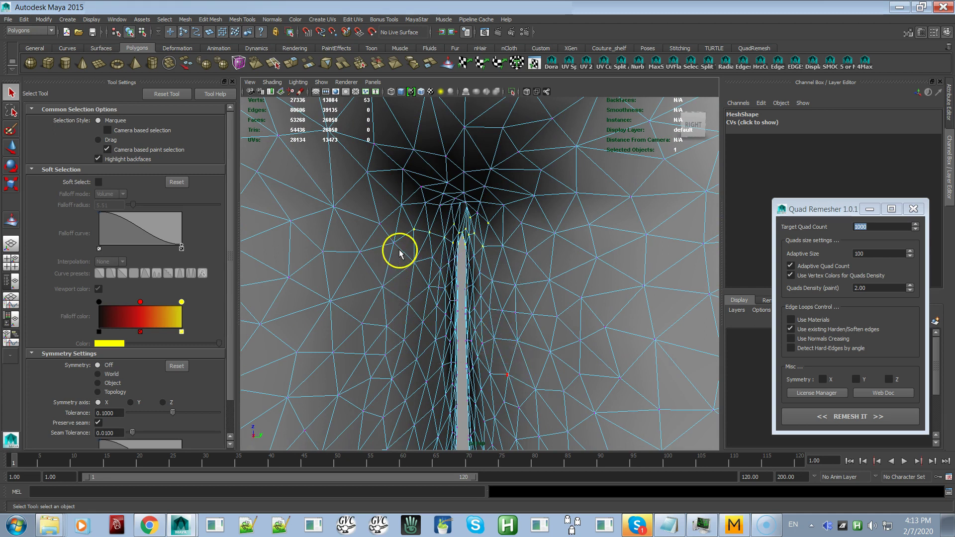
drag(511, 198, 477, 262)
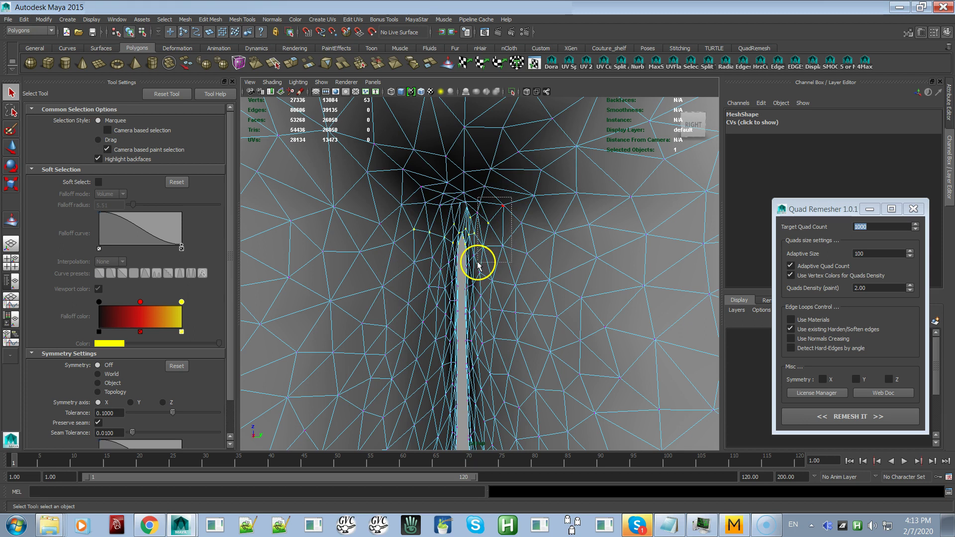
ctrl+drag(389, 194, 441, 271)
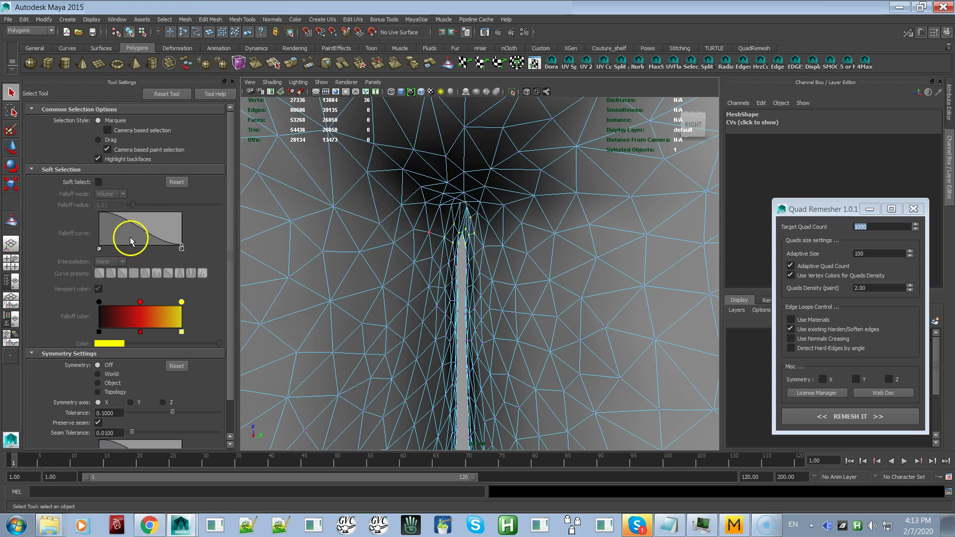
- Flood-smooth the vertices at the tip of the gap with the Sculpt Geometry Tool, then return to the Select Tool
click(12, 222)
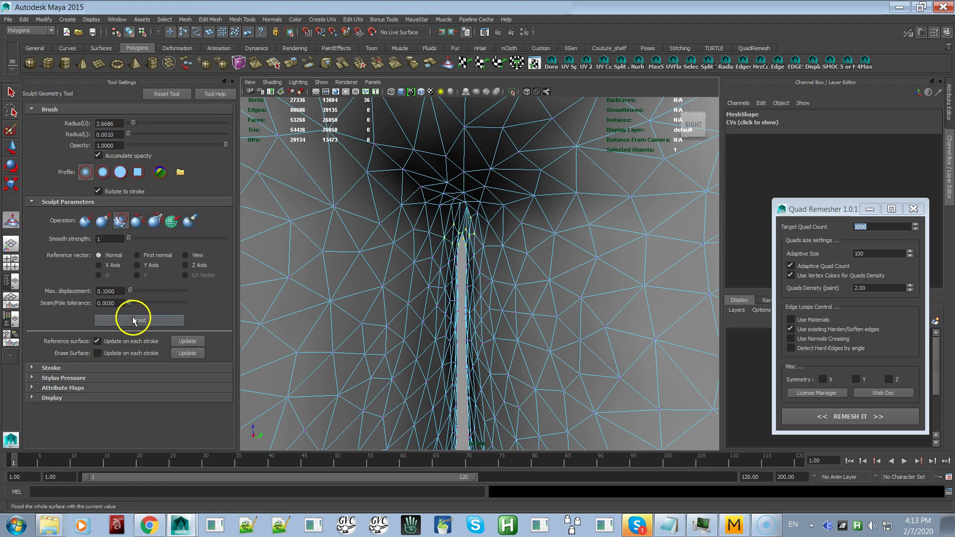
alt+drag(410, 288, 395, 273)
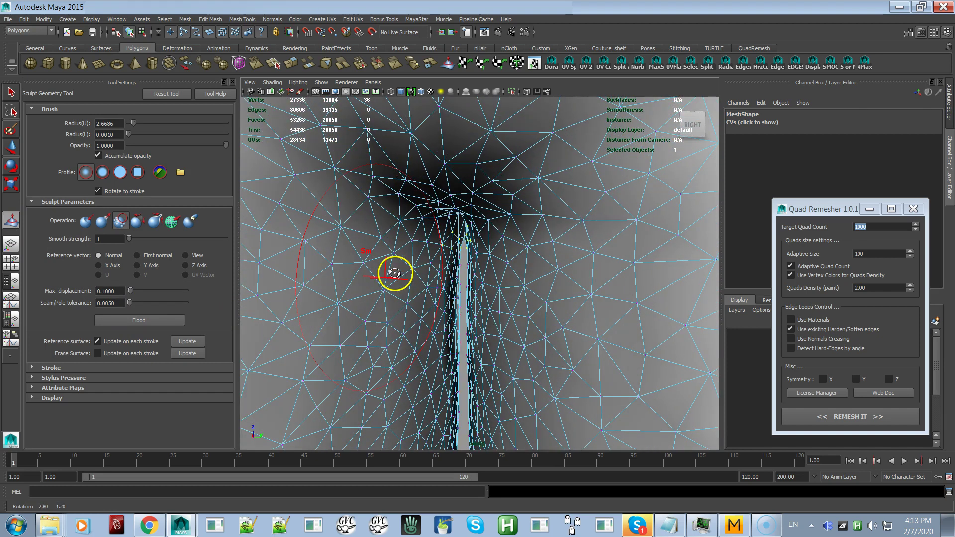
alt+right_drag(467, 277, 286, 194)
alt+right_drag(480, 298, 295, 266)
key(q)
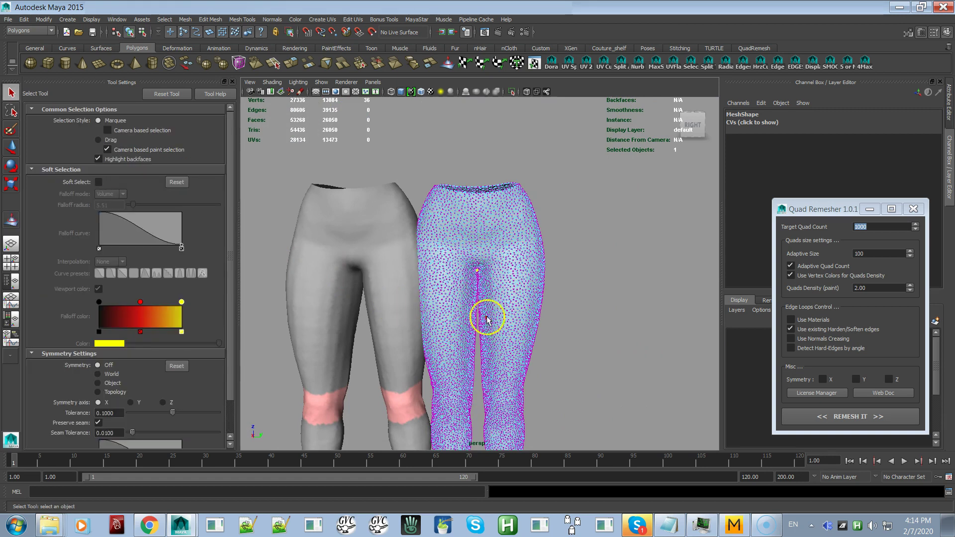
- Return the original leggings to object mode and bring both pairs of leggings fully into view
right_drag(512, 317, 548, 278)
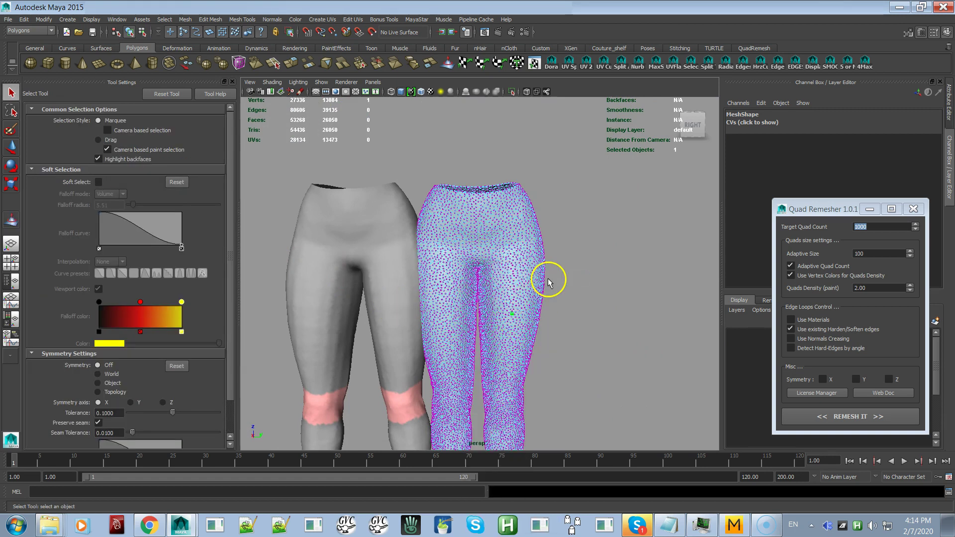
click(516, 298)
alt+middle_drag(521, 320, 568, 293)
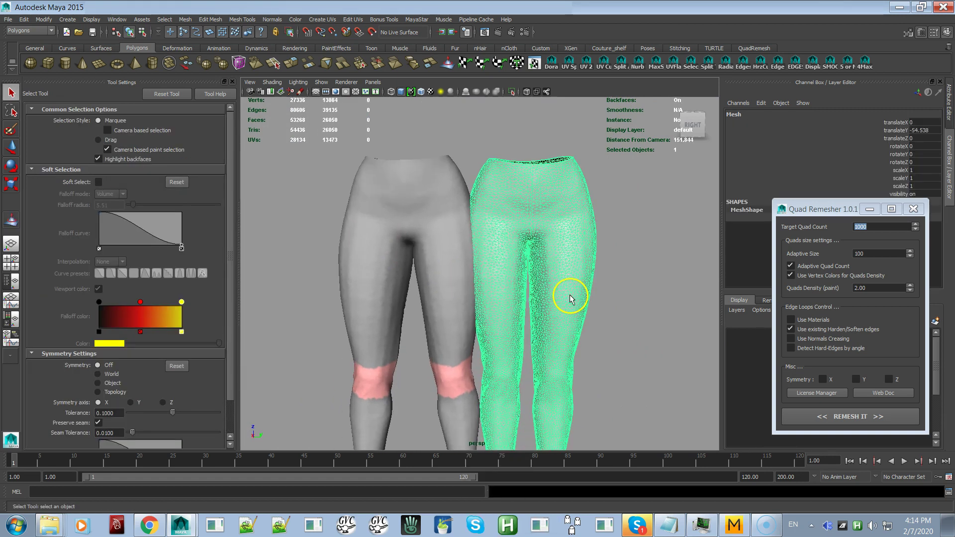
alt+right_drag(492, 318, 423, 299)
click(445, 284)
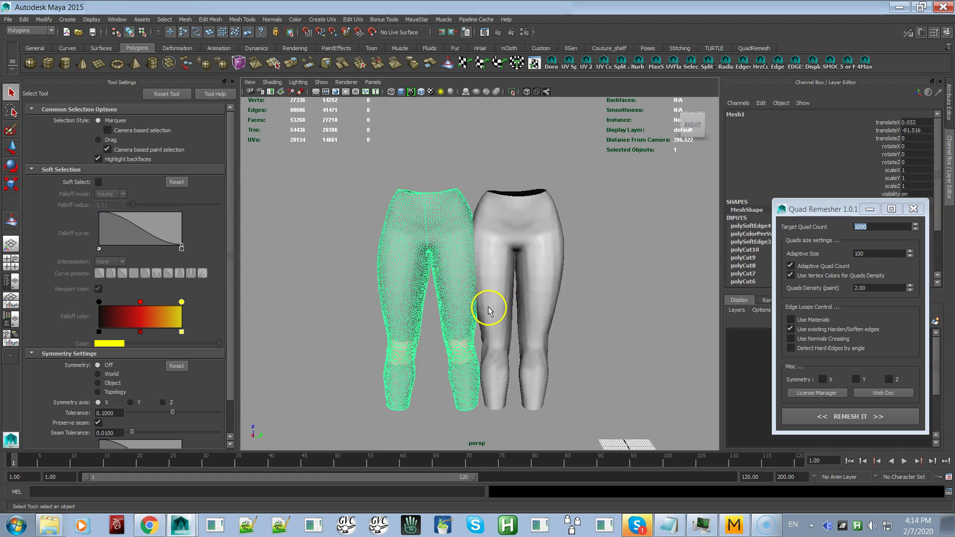
- Select the original leggings without the painted knees and set their translate Y to 0
click(545, 303)
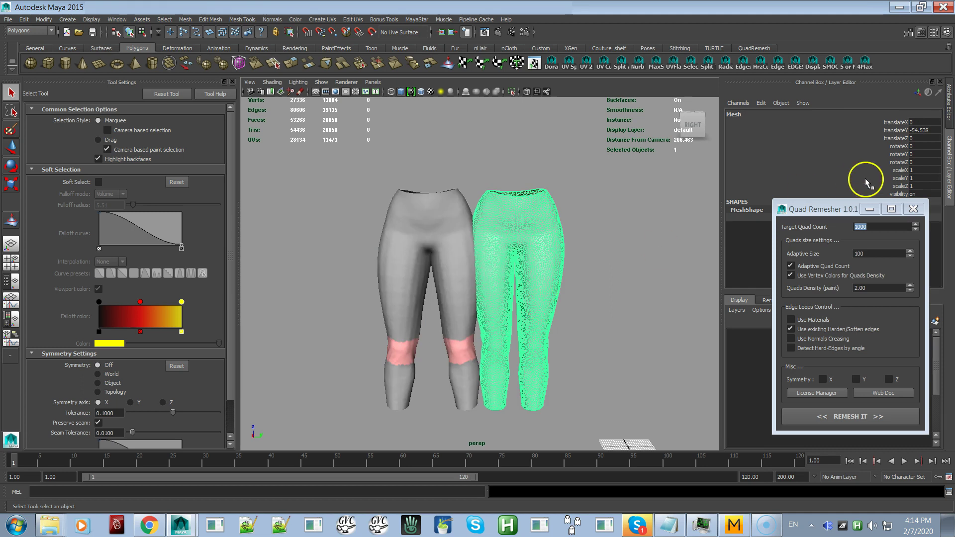
double_click(919, 130)
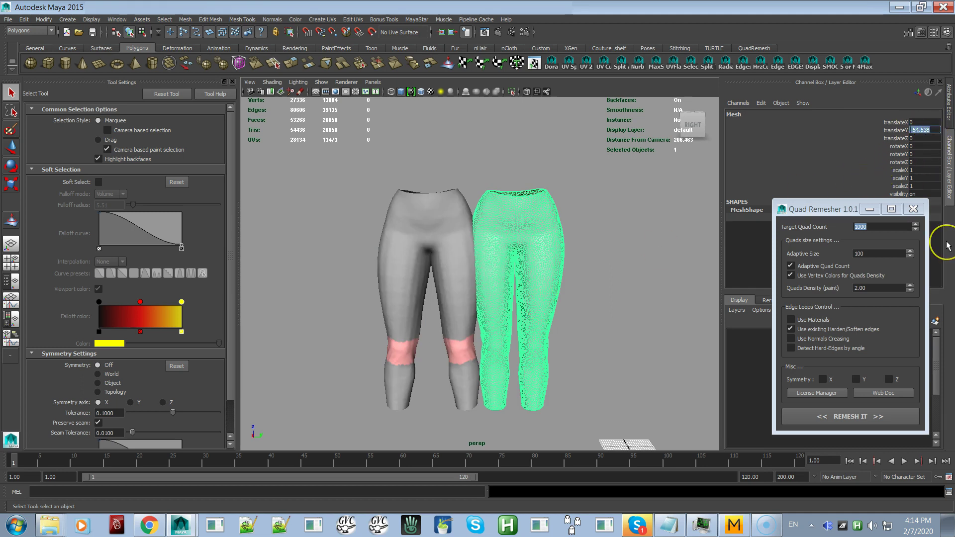
text(0)
key(Return)
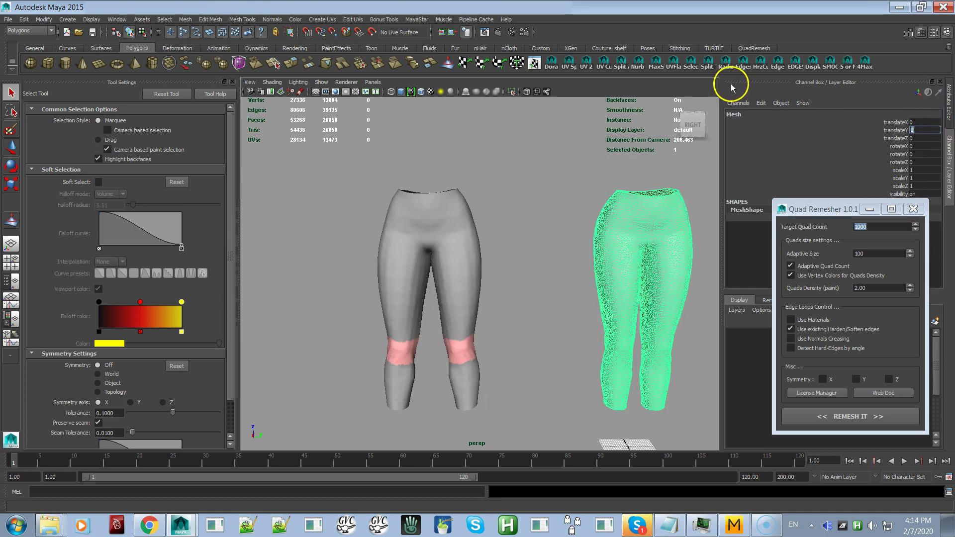
- Try to remesh the original leggings in Quad Remesher with a target quad count of 1000
alt+drag(526, 431, 544, 388)
alt+middle_drag(554, 375, 419, 355)
alt+right_drag(443, 334, 460, 365)
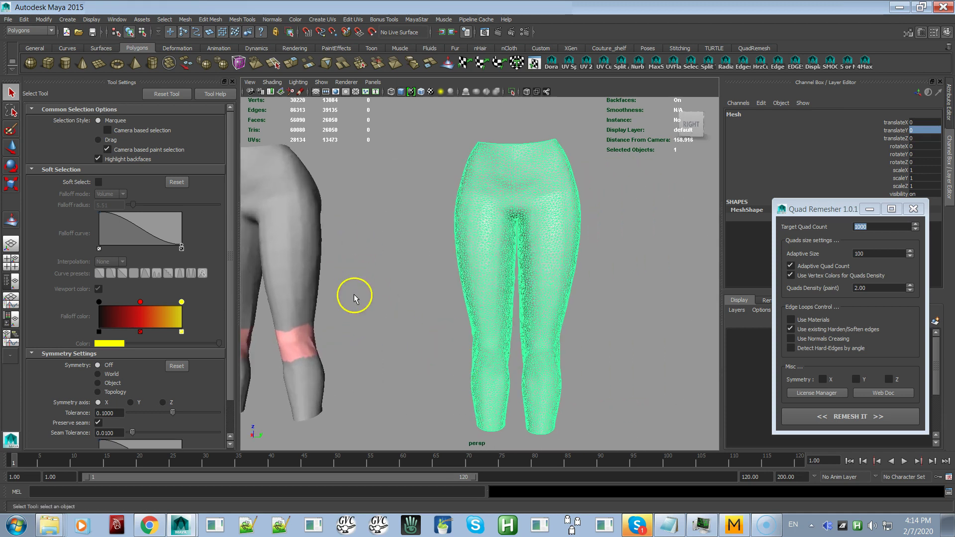
click(845, 419)
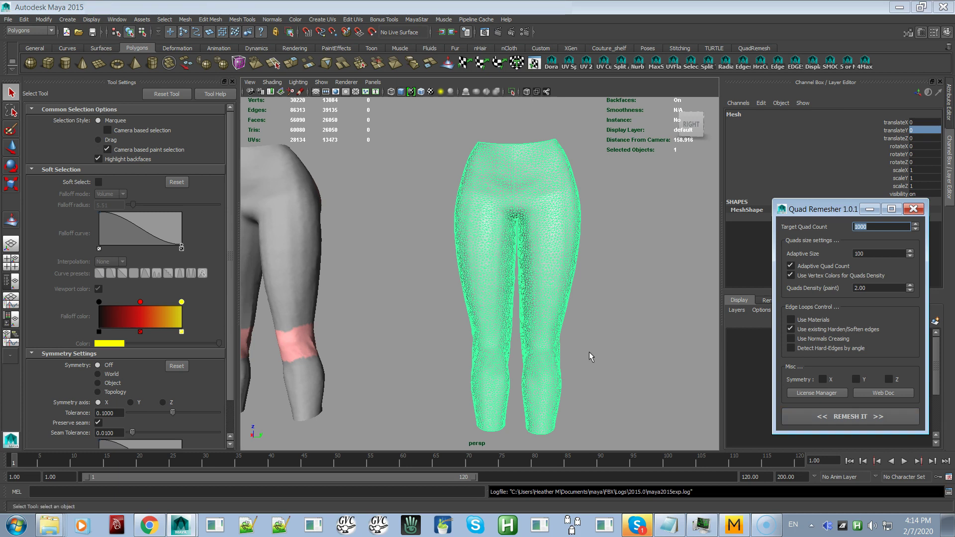
- Soften all edges of the original leggings
alt+right_drag(512, 203, 594, 281)
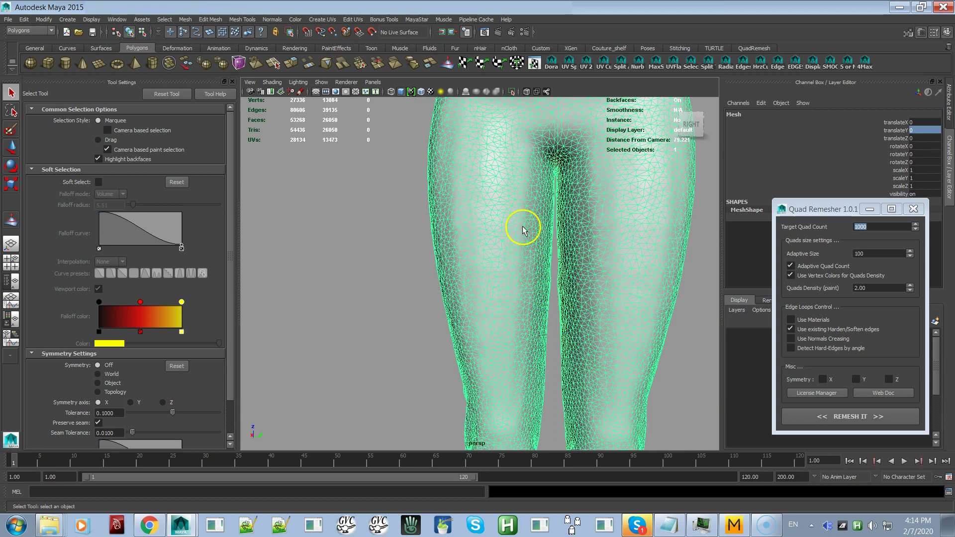
click(270, 19)
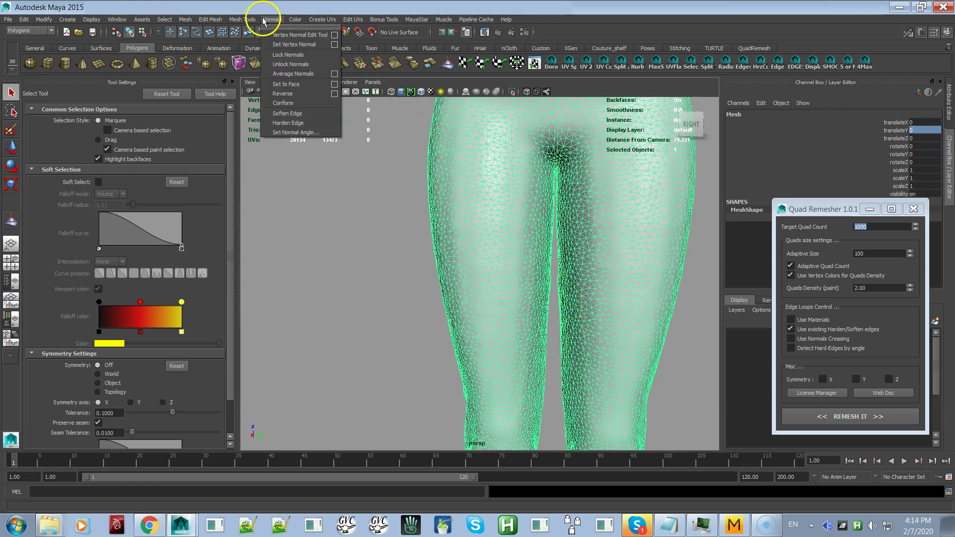
click(282, 116)
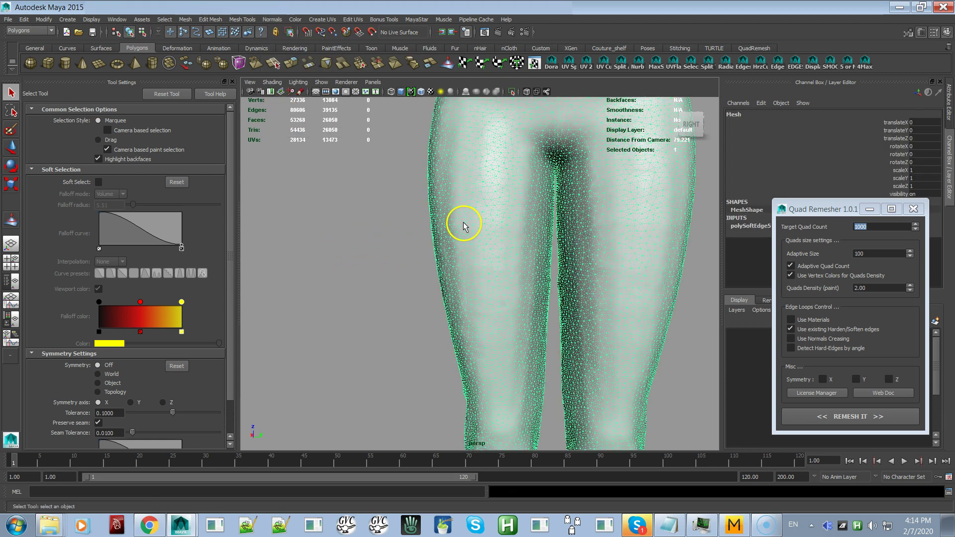
scroll(466, 214, down, 5)
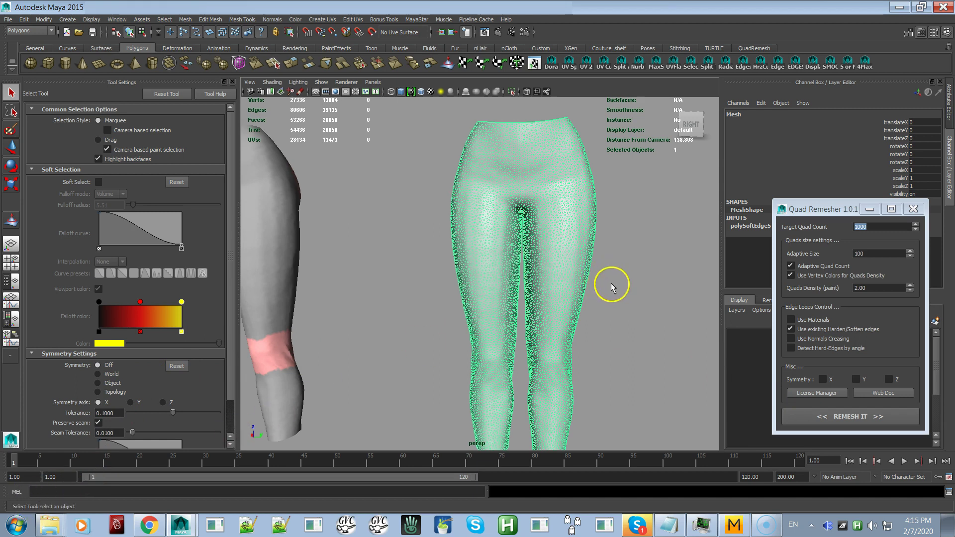
- Remesh the softened leggings in Quad Remesher with a target quad count of 1000
click(797, 417)
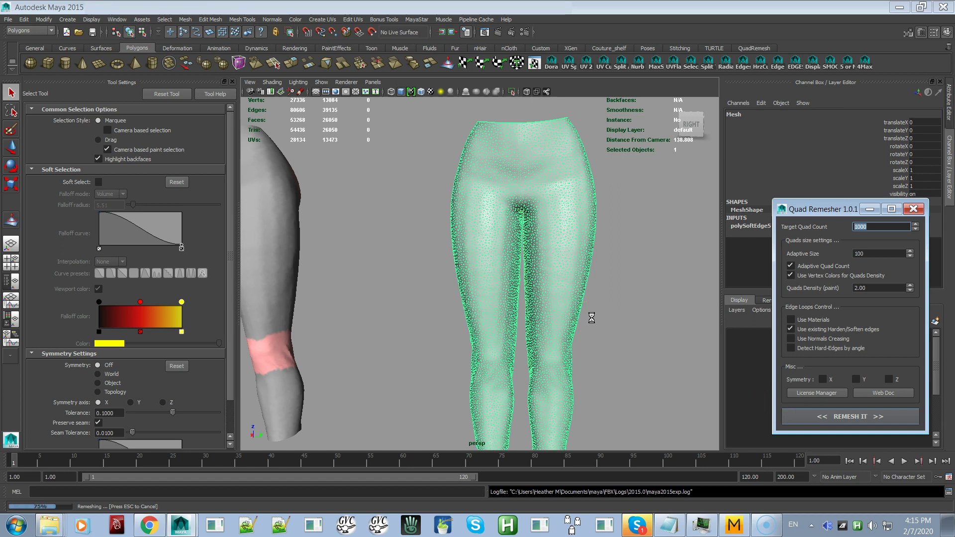
alt+right_drag(569, 254, 584, 326)
alt+drag(576, 287, 581, 259)
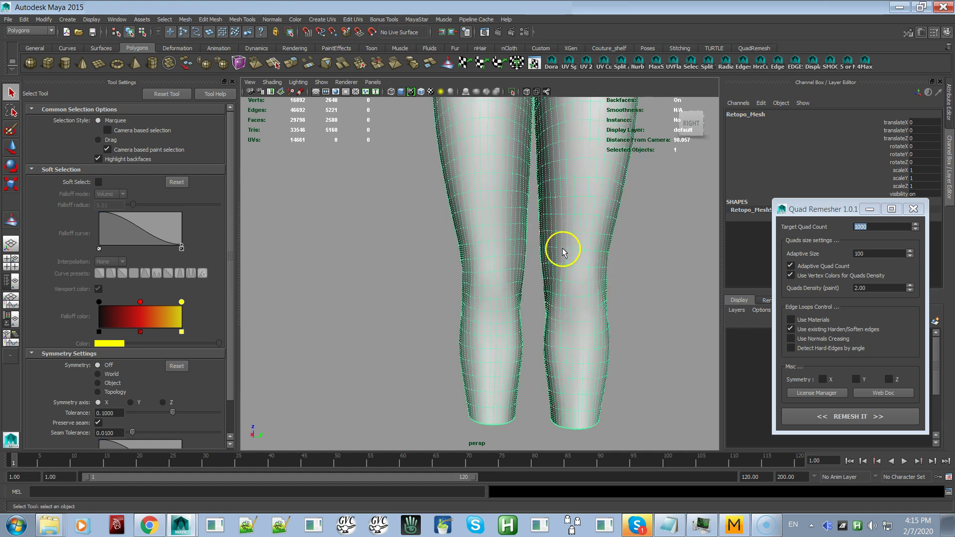
- Examine the remeshed leggings' quad flow from the front, back and sides, including the crotch and inner thighs
alt+drag(643, 253, 431, 260)
alt+right_drag(504, 245, 456, 216)
alt+middle_drag(461, 204, 483, 294)
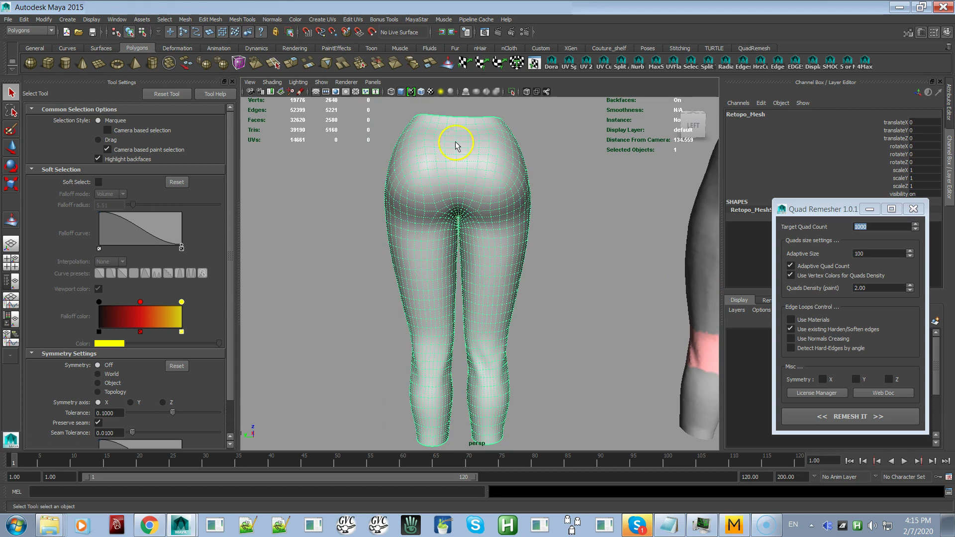
alt+drag(433, 191, 475, 207)
alt+right_drag(476, 207, 570, 227)
alt+drag(569, 227, 539, 229)
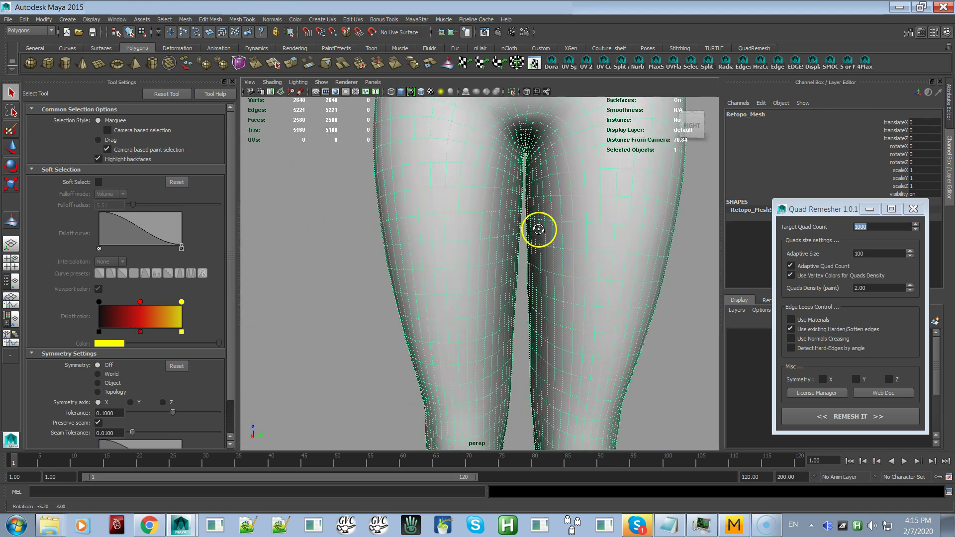
alt+right_drag(546, 234, 419, 221)
alt+drag(507, 222, 411, 235)
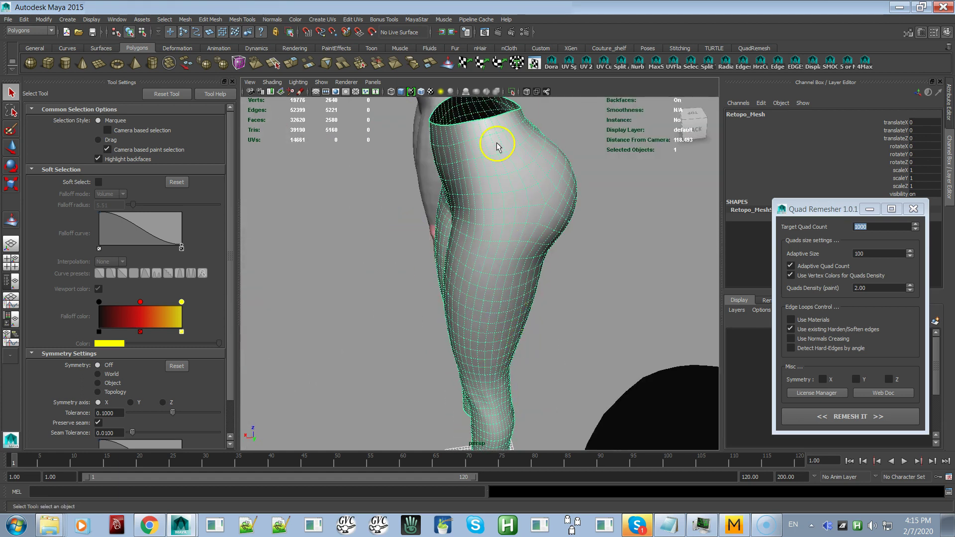
alt+drag(490, 171, 678, 170)
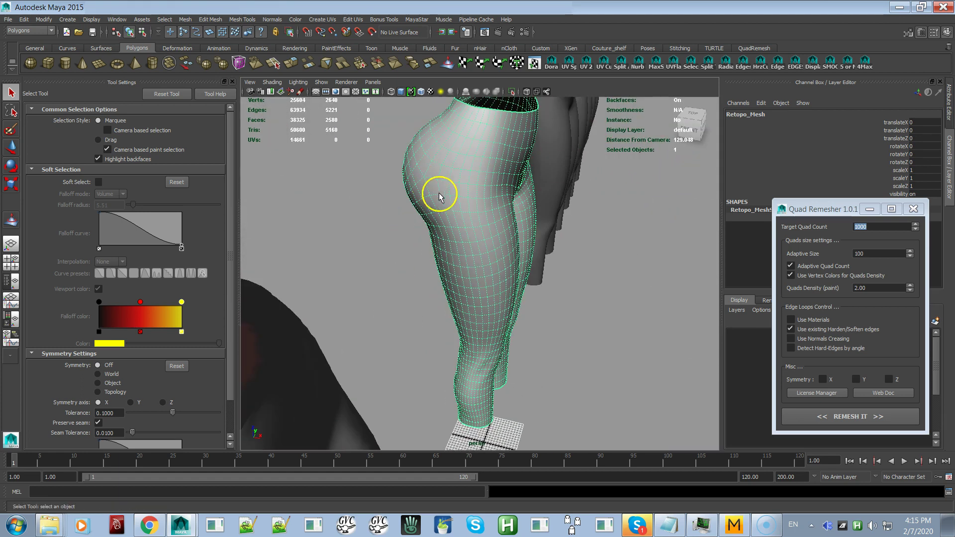
alt+drag(597, 334, 510, 309)
alt+right_drag(491, 285, 380, 284)
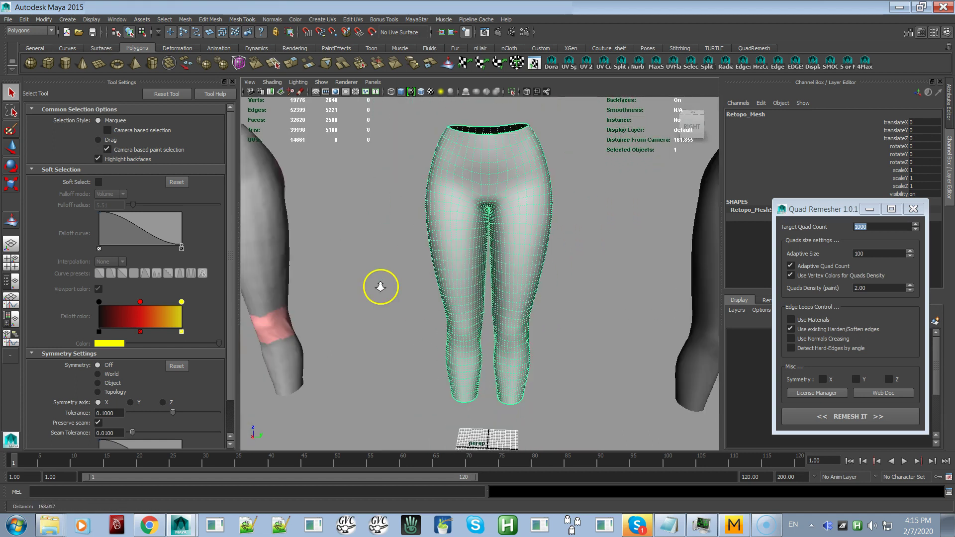
- Undo the hiding of the original leggings and delete the remeshed copy overlapping them
key(ctrl+z)
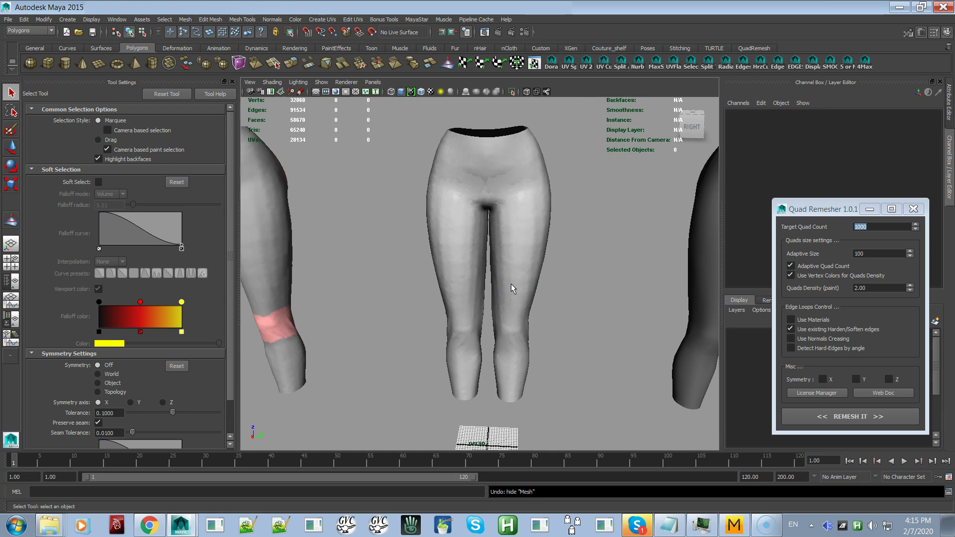
click(498, 191)
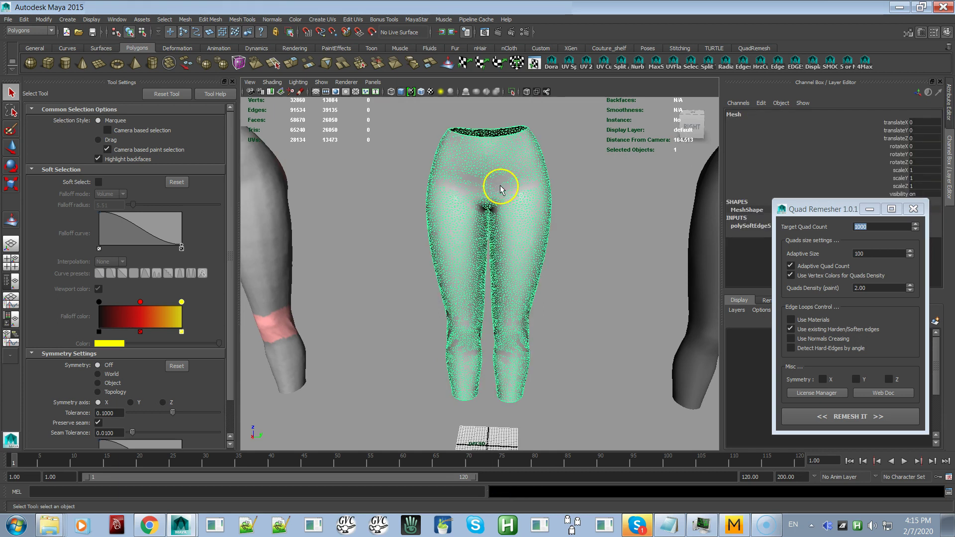
click(536, 177)
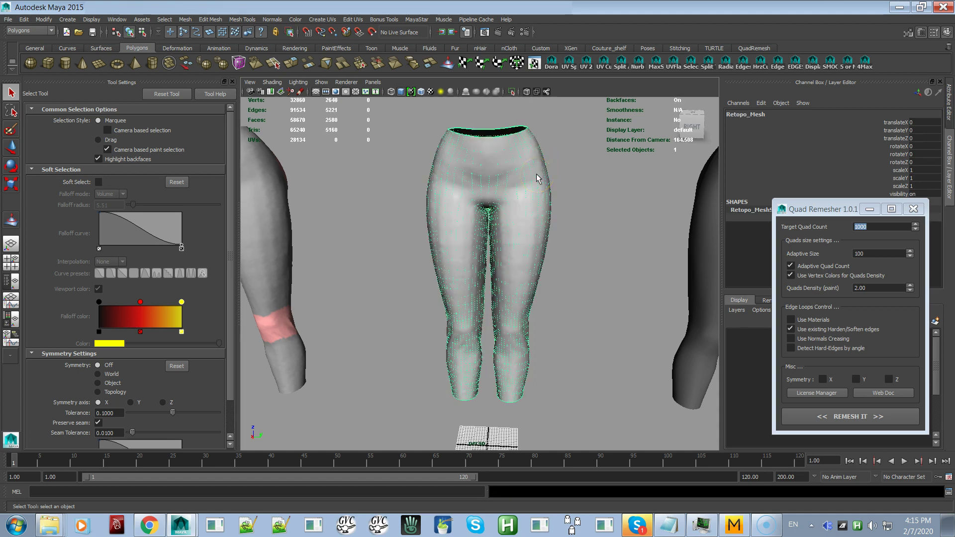
click(531, 180)
- Select the original leggings, switch them to UV mode and select all their UVs
click(512, 195)
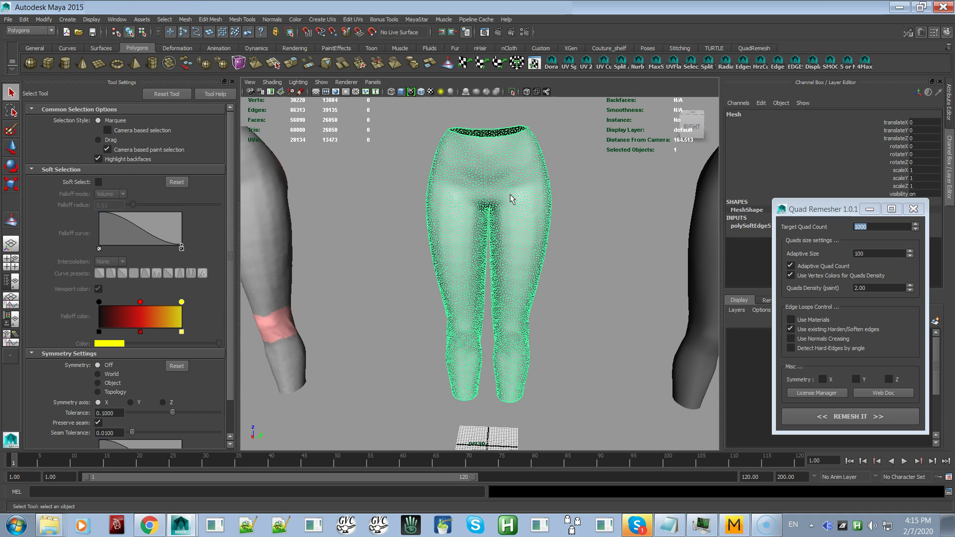
right_drag(510, 195, 575, 193)
drag(599, 104, 412, 421)
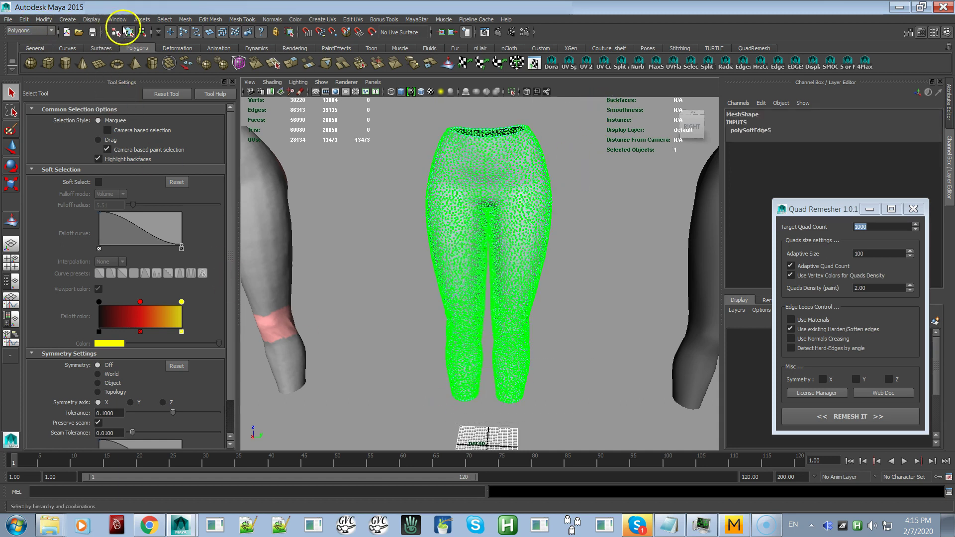
click(166, 21)
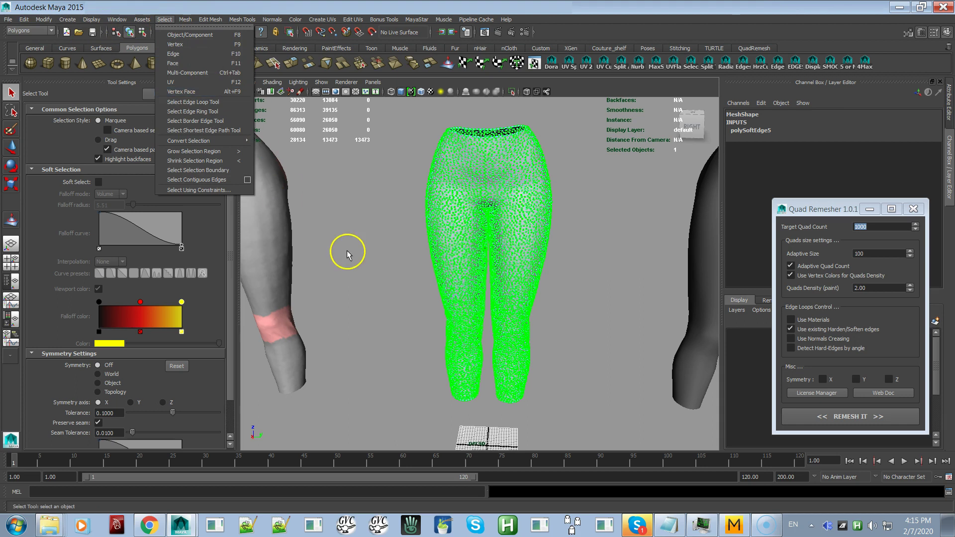
click(24, 19)
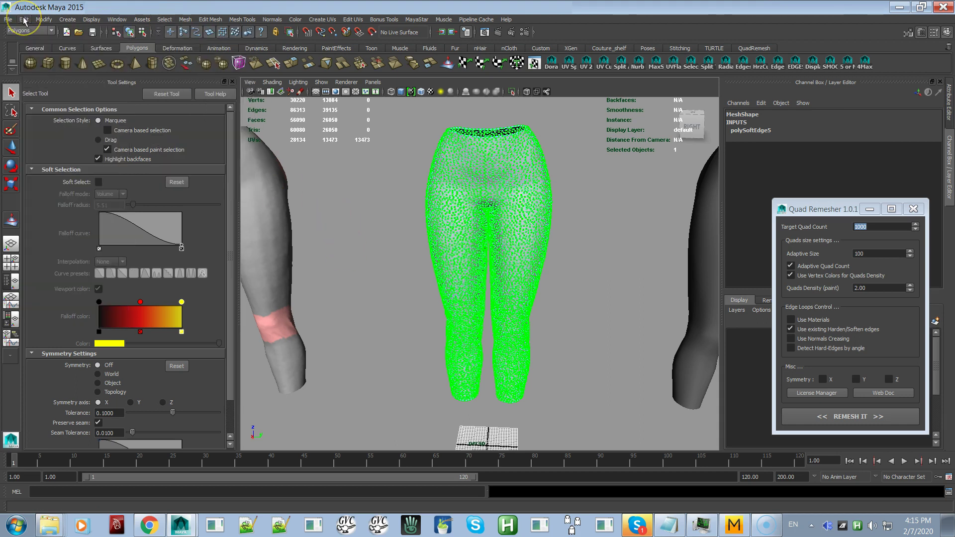
click(23, 19)
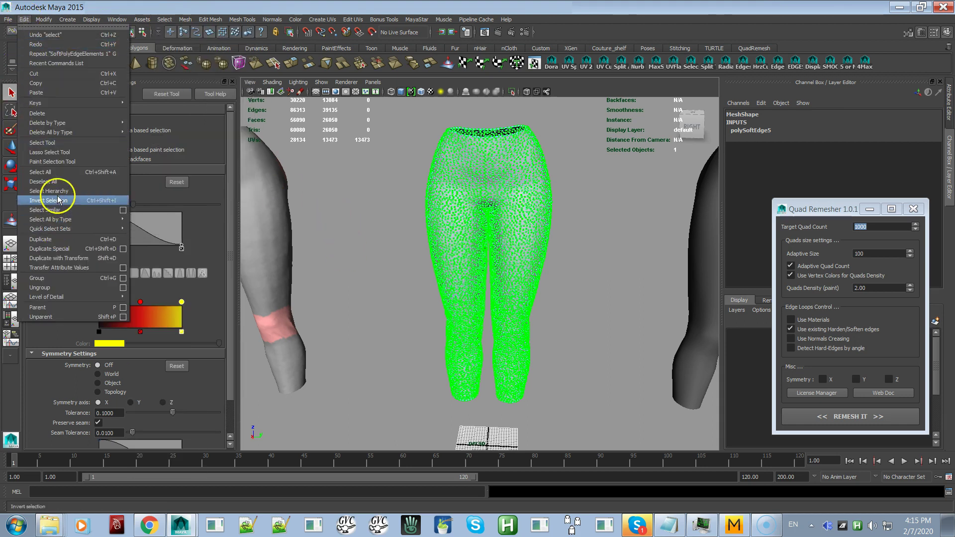
click(57, 172)
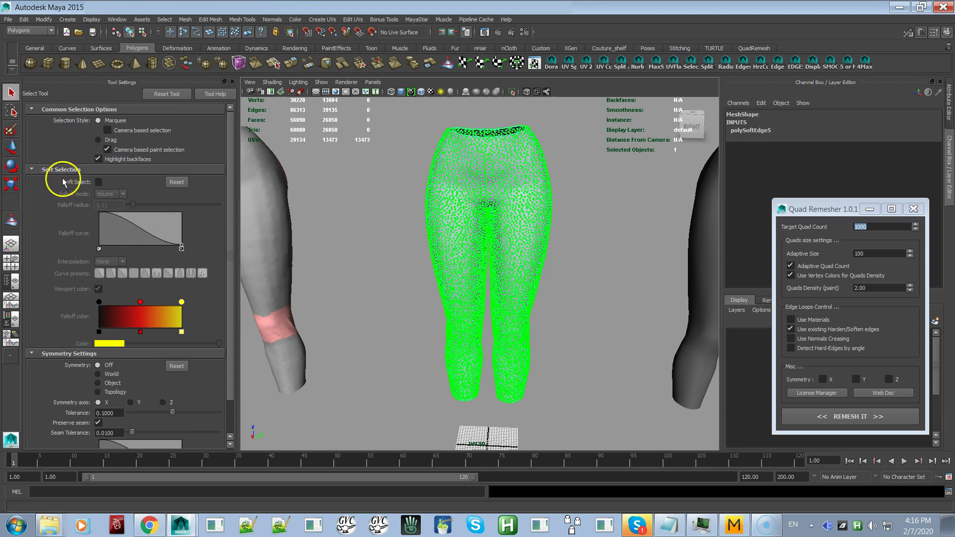
- Reselect all the leggings' UVs and reduce the selection to the shell borders with the UV Texture Editor, closing it when done
click(591, 158)
drag(598, 106, 359, 431)
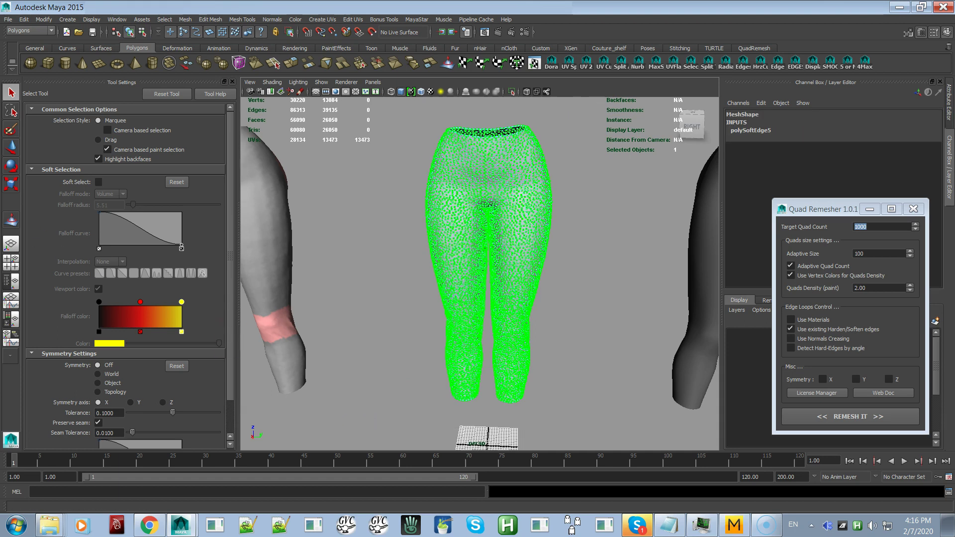
click(534, 63)
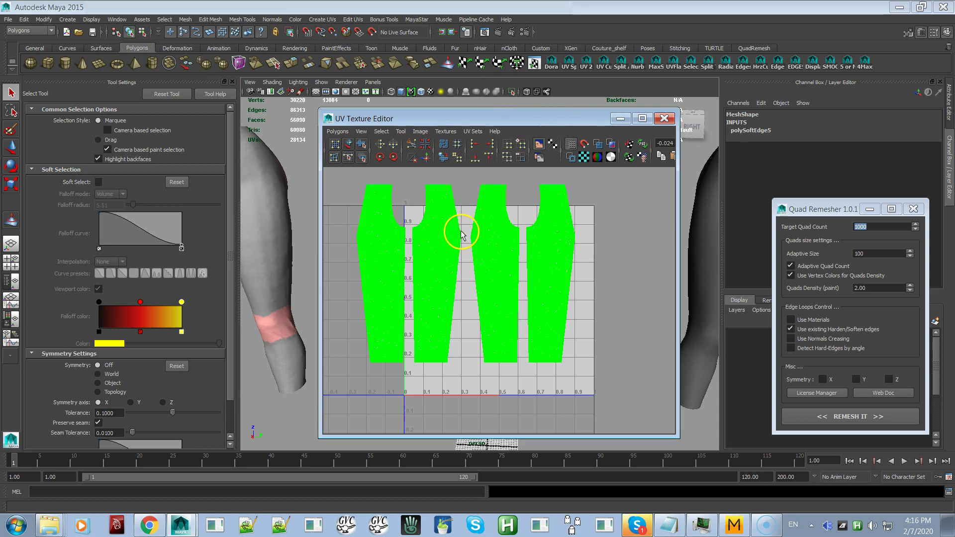
click(381, 132)
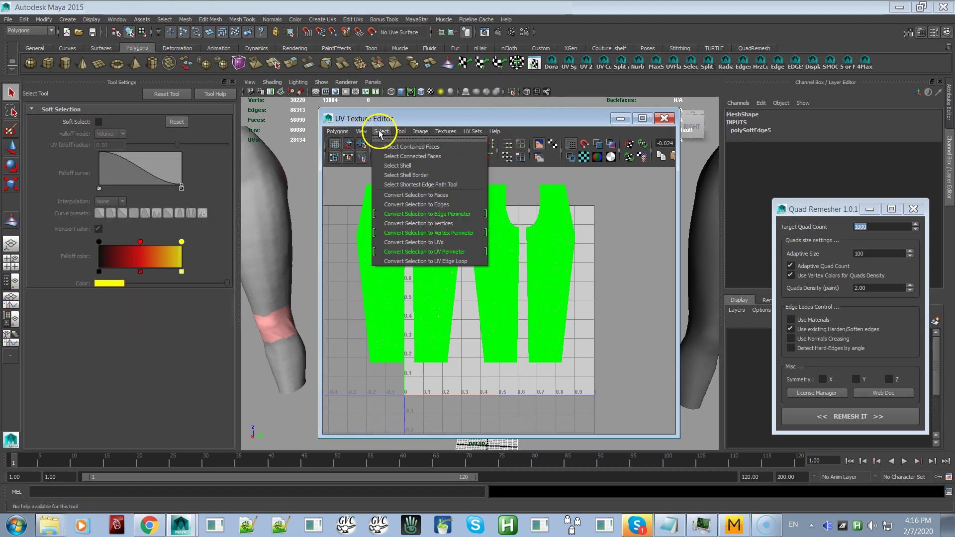
click(387, 176)
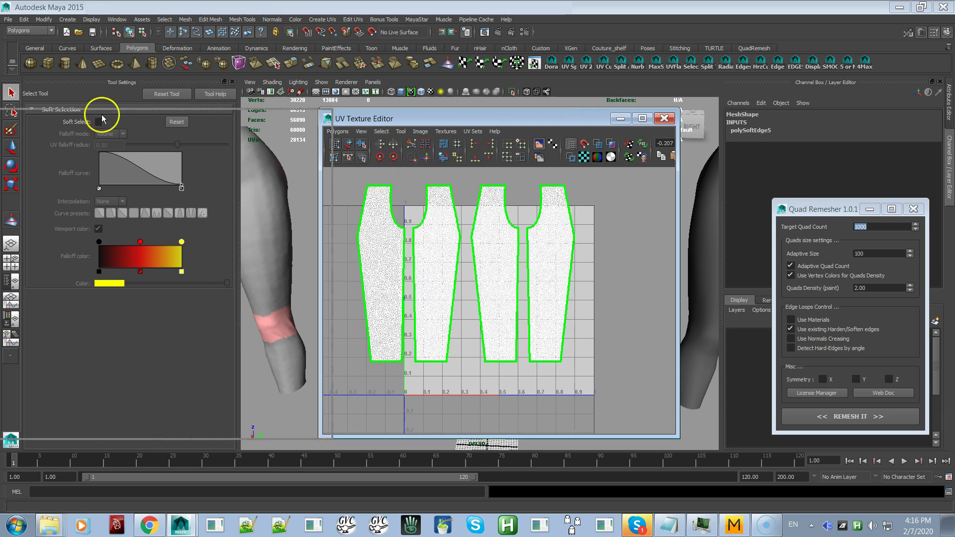
click(664, 118)
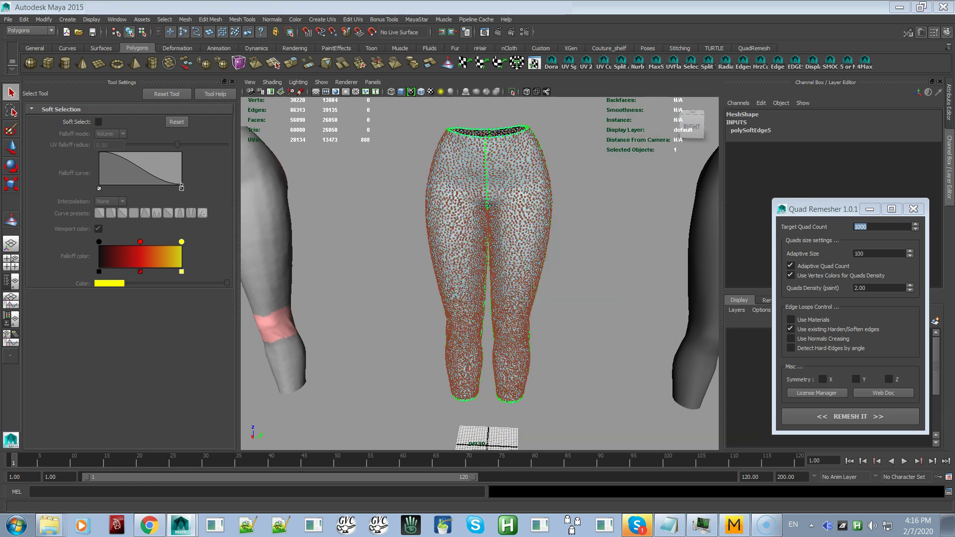
- Apply Harden Edge to the selected UV shell borders and clear the selection
click(273, 19)
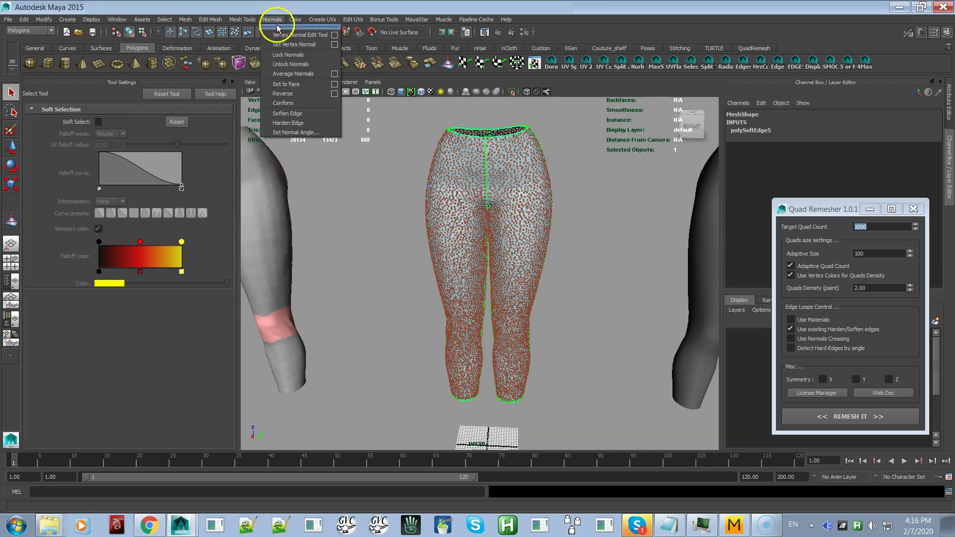
click(286, 123)
click(350, 203)
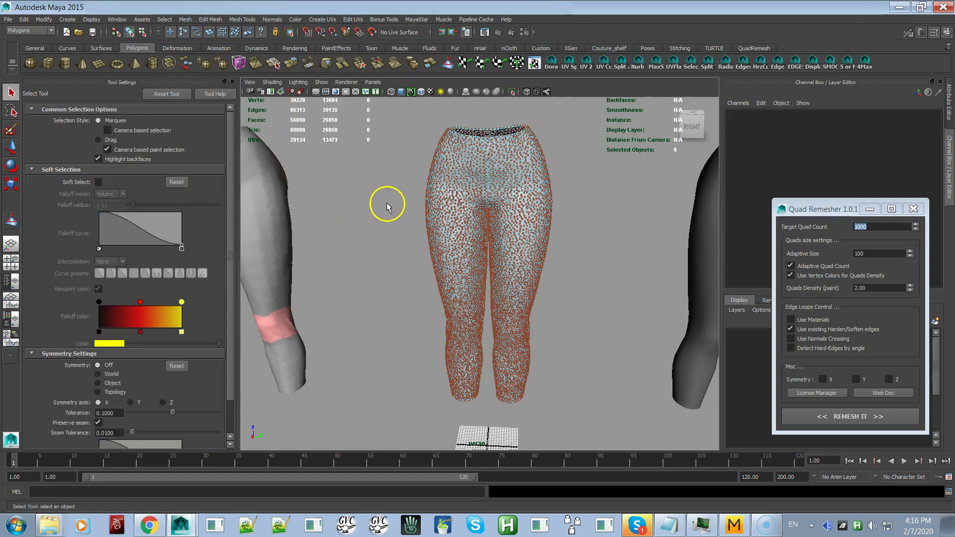
- Return the leggings to object mode and select them to check the hardened seams up close
click(454, 180)
right_drag(454, 180, 482, 164)
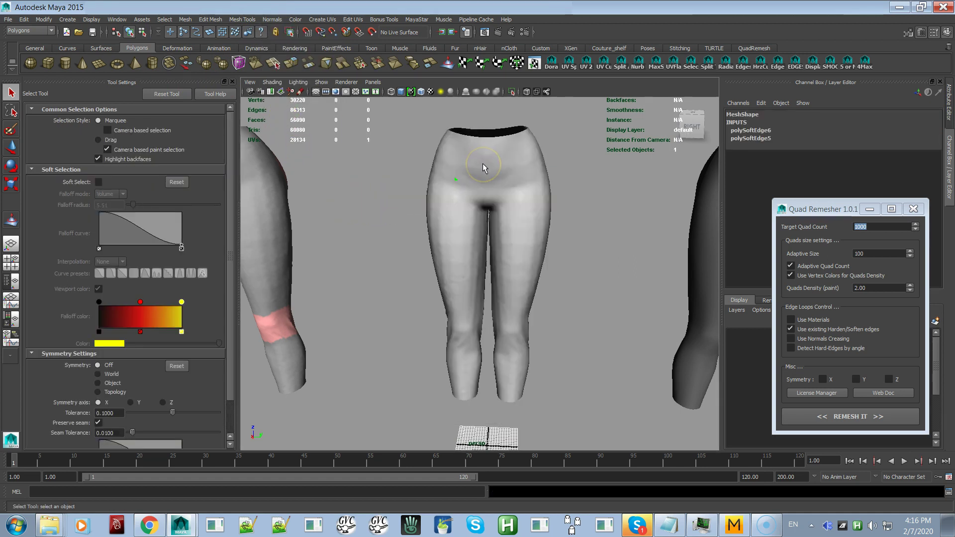
click(448, 222)
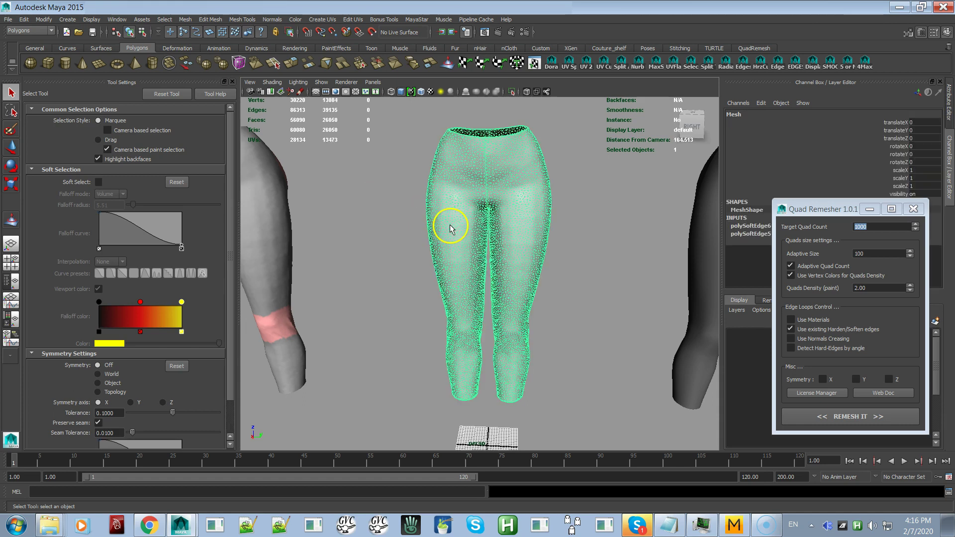
scroll(434, 213, up, 6)
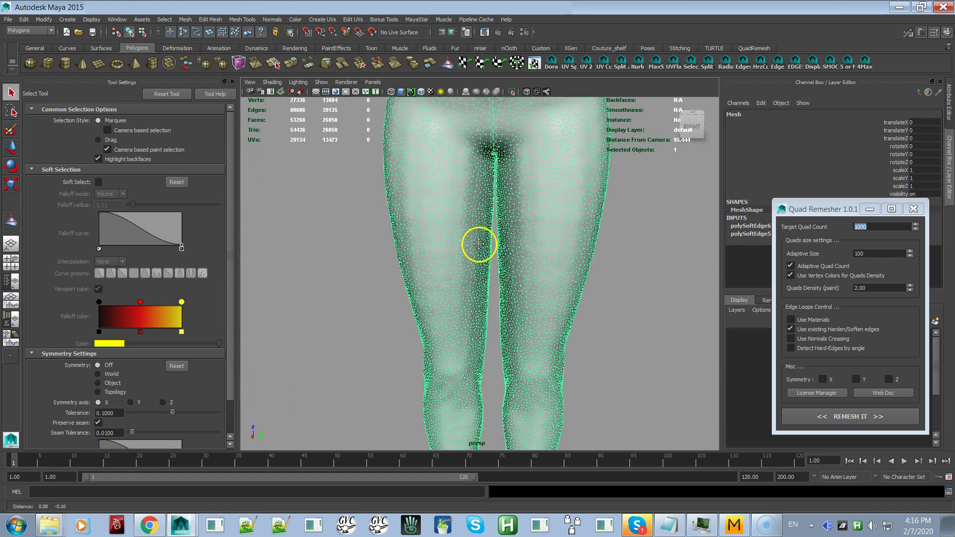
- Undo the edge hardening and the selection changes made since, back to the selected UV shell borders
key(ctrl+z)
key(ctrl+z)
key(ctrl+z)
key(ctrl+z)
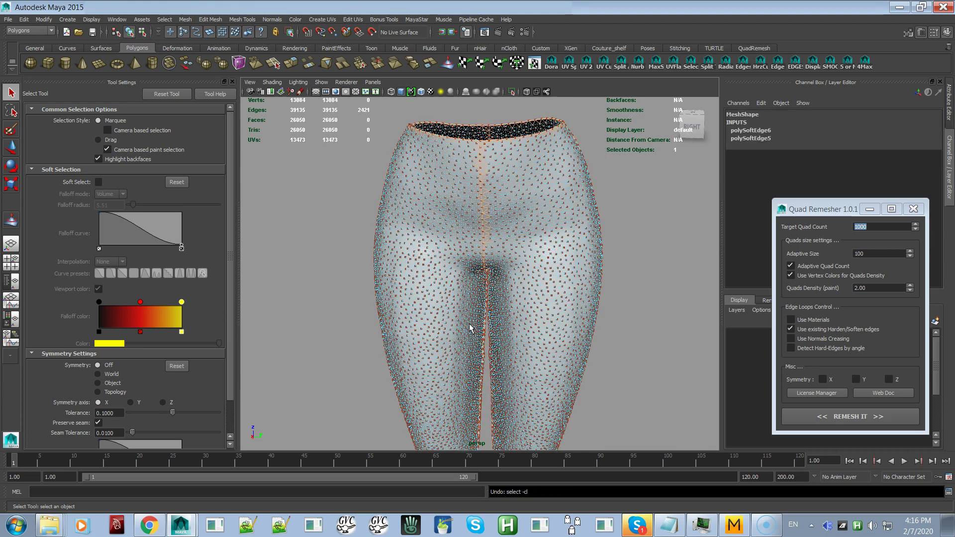
key(ctrl+z)
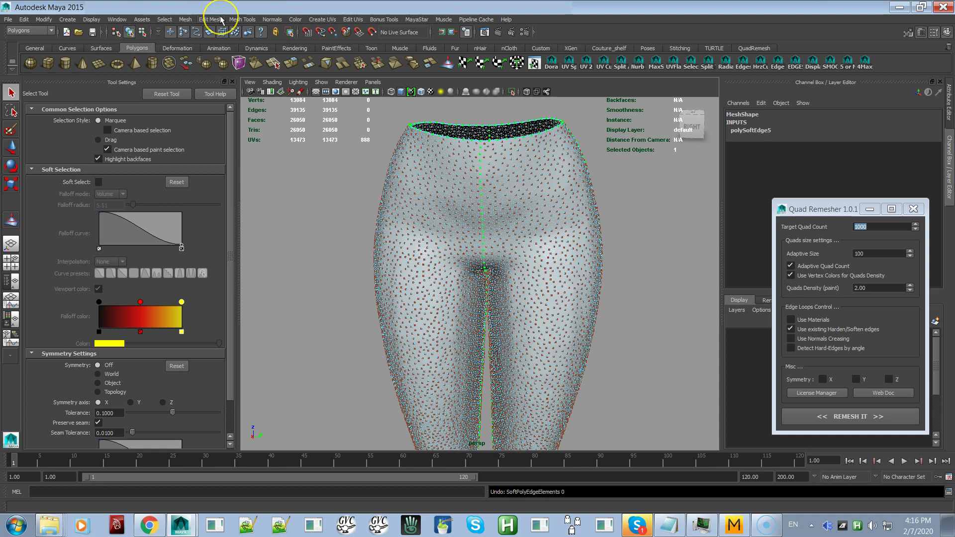
- Convert the selected UV shell borders to contained edges and apply Harden Edge to them
click(165, 20)
mouse_move(213, 142)
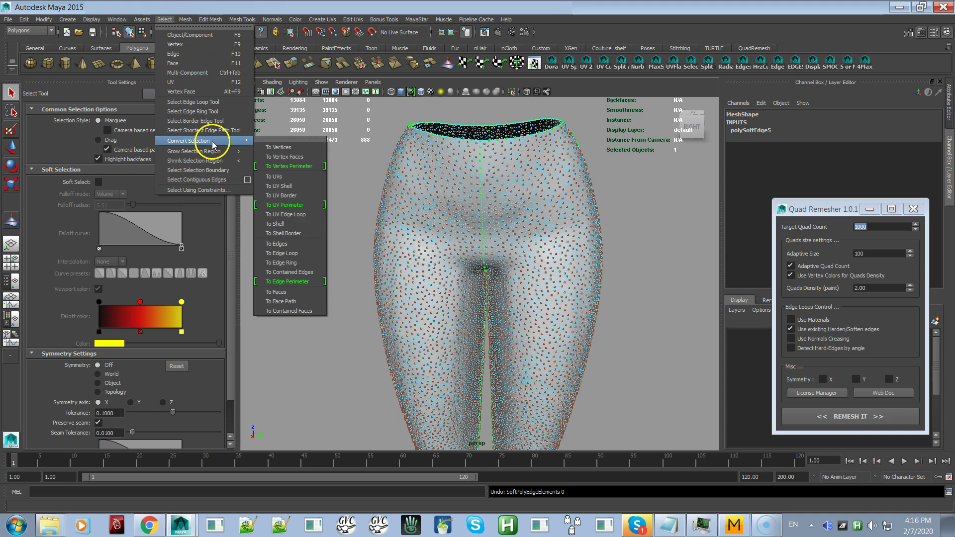
click(304, 276)
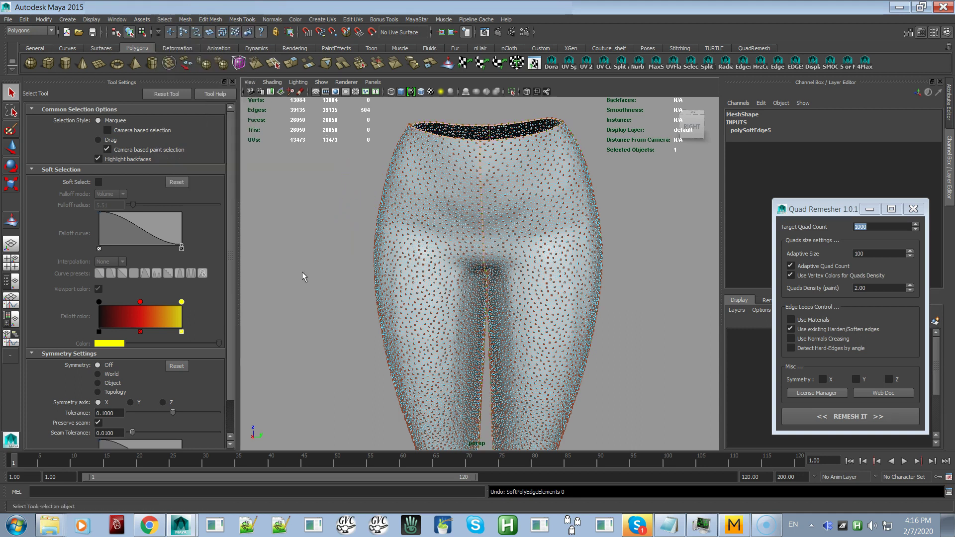
scroll(361, 246, up, 4)
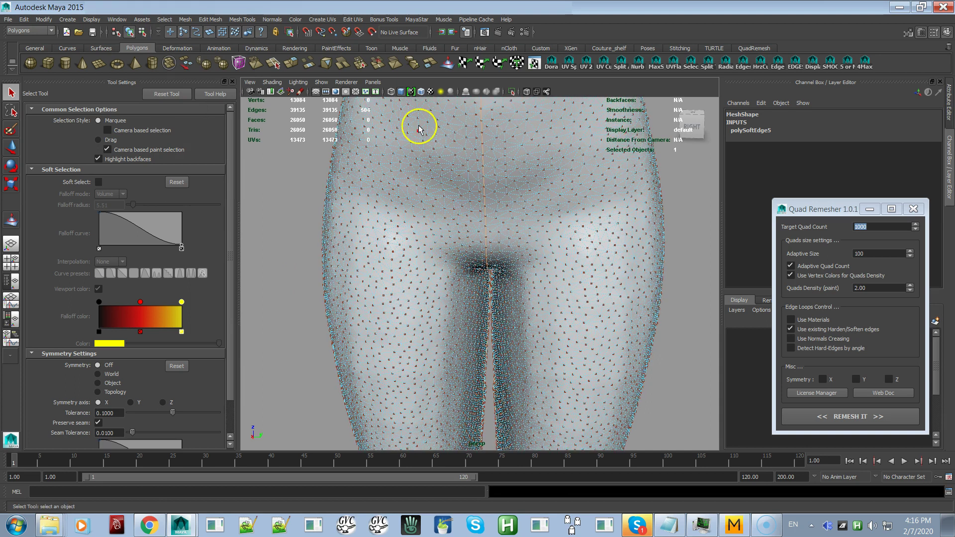
click(273, 19)
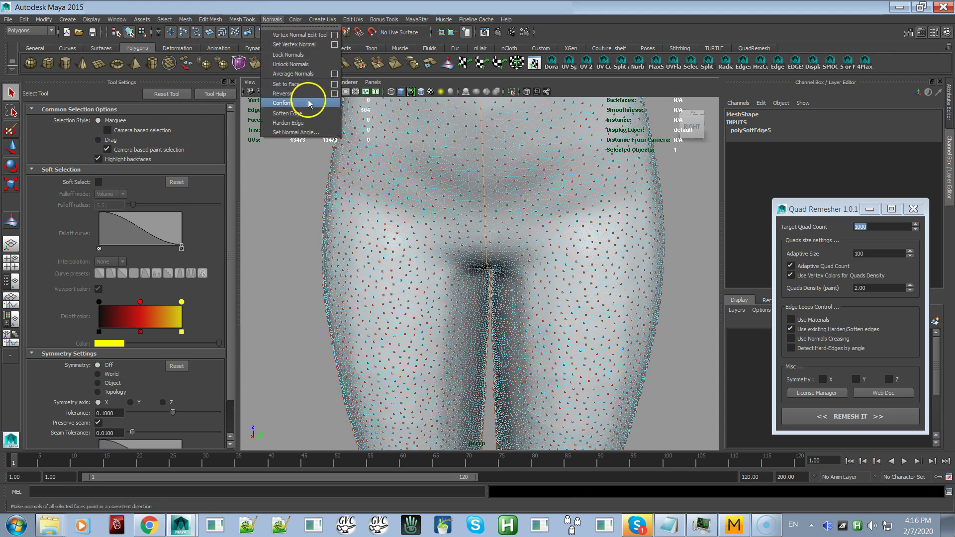
click(289, 124)
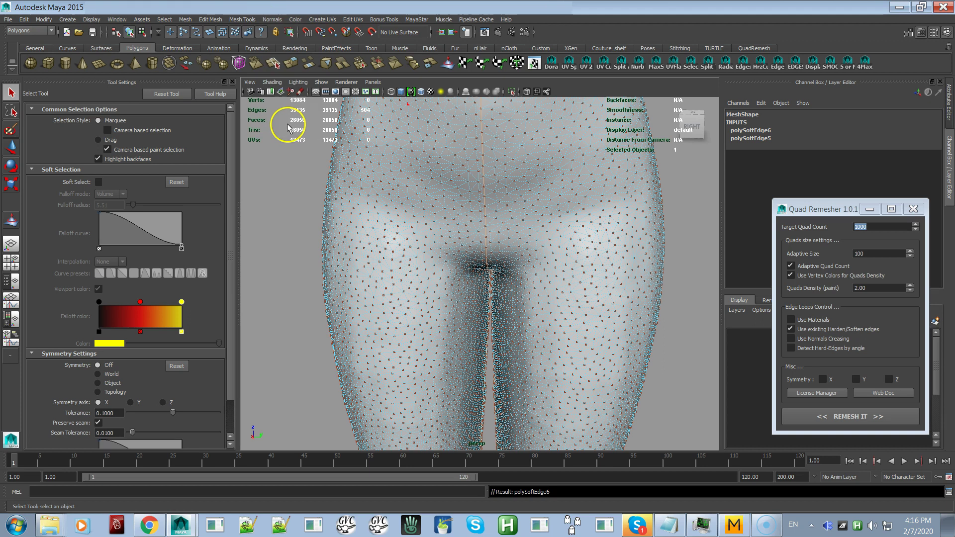
- Return the hardened leggings to object mode and select the whole mesh for remeshing
right_click(384, 220)
right_drag(384, 220, 393, 149)
click(399, 193)
alt+drag(393, 149, 459, 181)
alt+drag(500, 208, 491, 223)
alt+right_drag(491, 224, 464, 255)
alt+drag(465, 256, 461, 181)
alt+right_drag(455, 199, 518, 285)
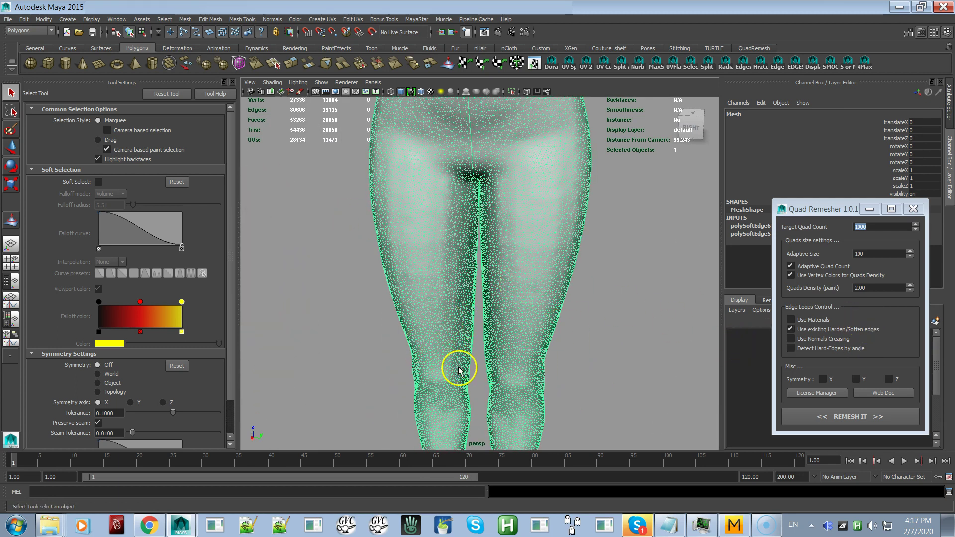
alt+drag(396, 265, 435, 250)
alt+right_drag(435, 249, 347, 245)
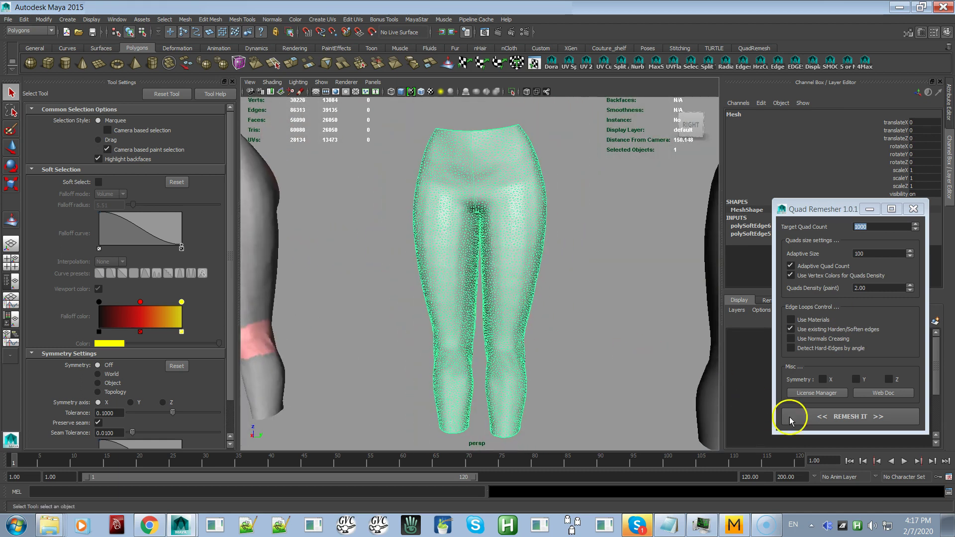
- Remesh the leggings with Quad Remesher using the existing hard and soft edges, and inspect the quad flow around the seams
click(821, 423)
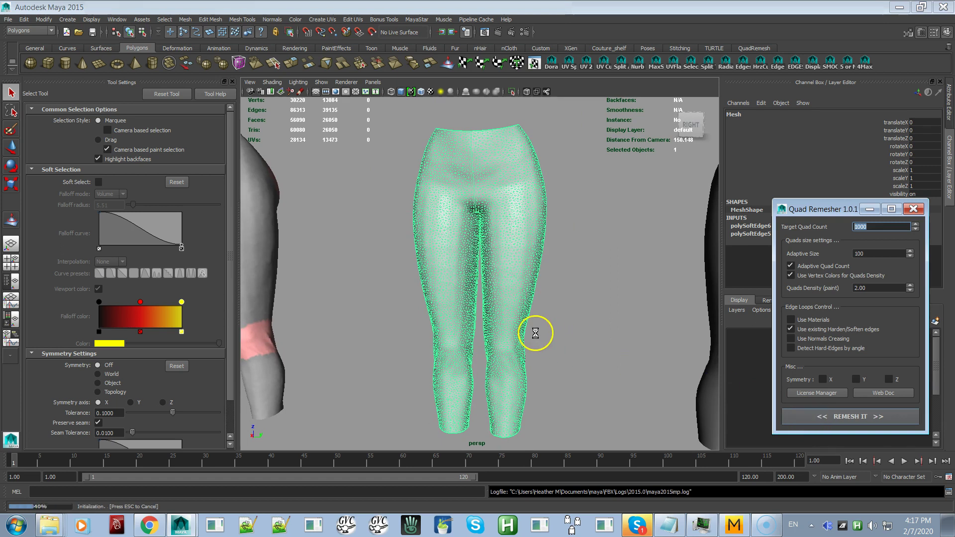
mouse_move(529, 326)
alt+mouse_down()
mouse_move(534, 283)
mouse_move(518, 326)
alt+mouse_up()
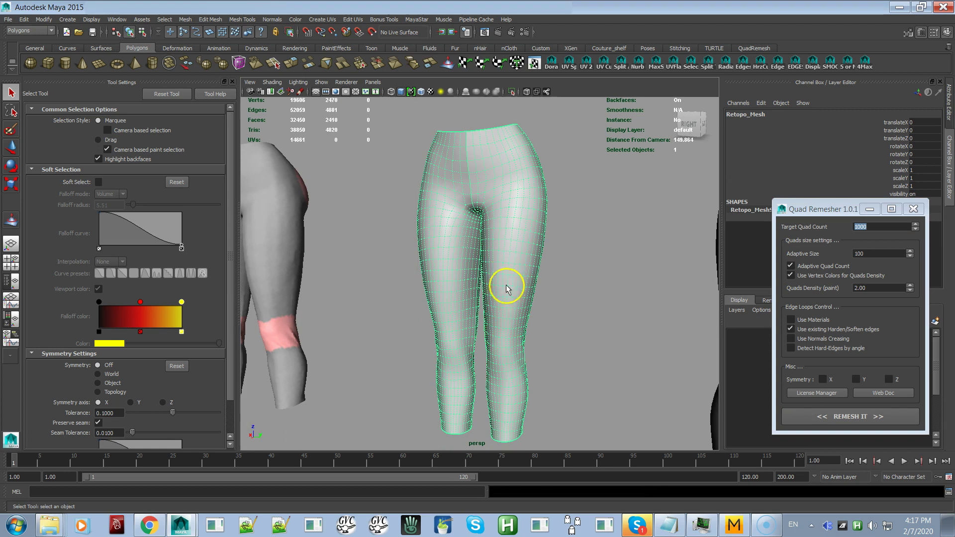
mouse_move(502, 229)
alt+mouse_down()
mouse_move(540, 245)
mouse_move(497, 267)
mouse_move(513, 233)
alt+mouse_up()
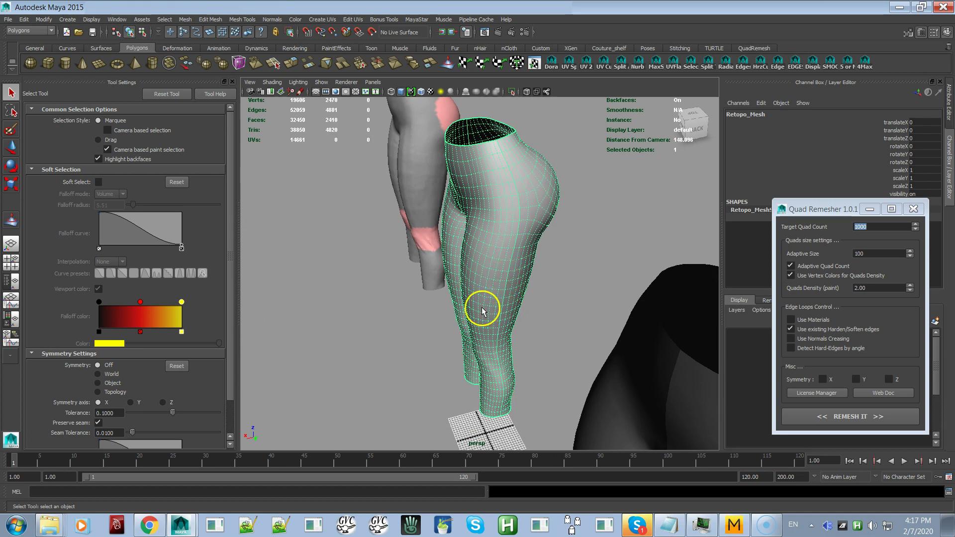
alt+drag(481, 249, 521, 308)
- Open the UV Texture Editor beside the remeshed leggings and undo the hiding of the original mesh
drag(0, 86, 194, 52)
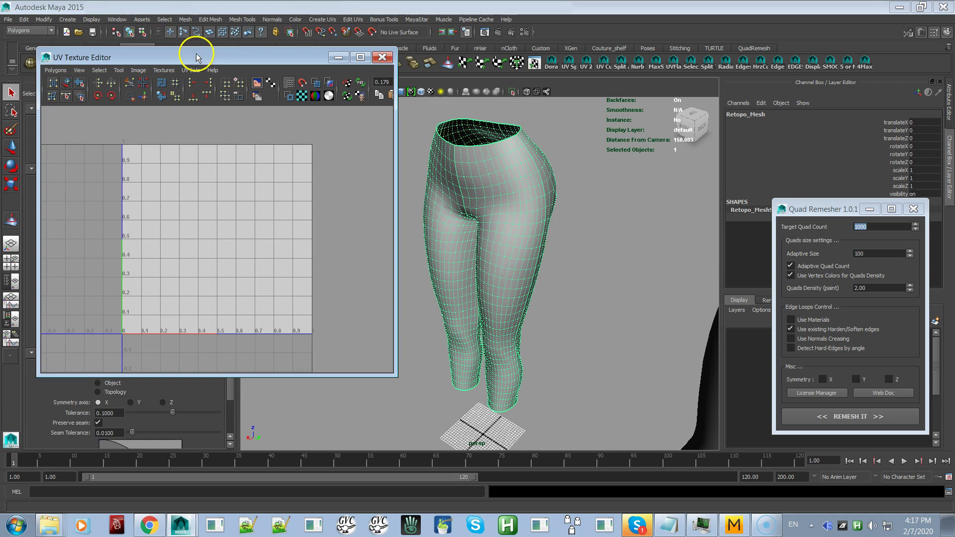
scroll(145, 215, down, 3)
click(554, 277)
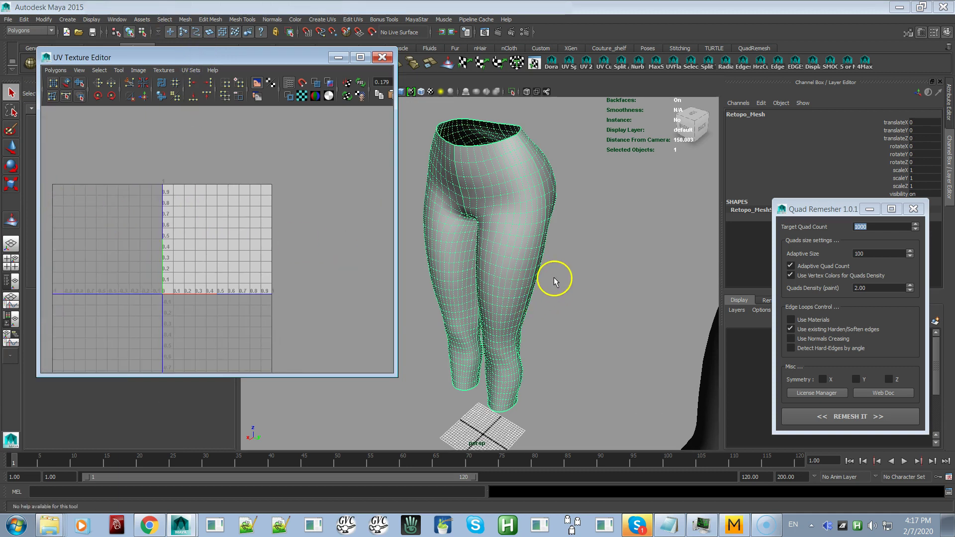
key(ctrl+z)
key(ctrl+z)
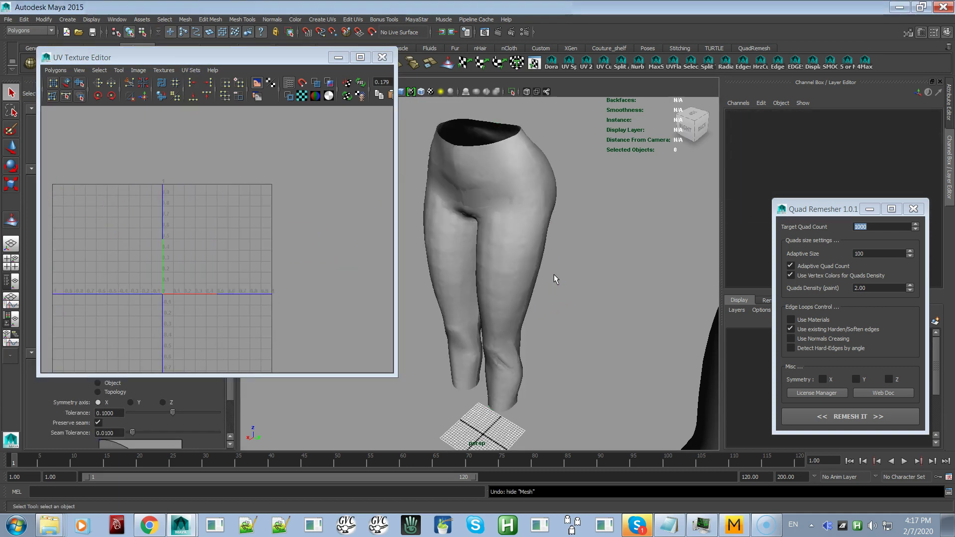
- Compare the UV layout of the original leggings mesh with that of the remeshed copy
click(509, 236)
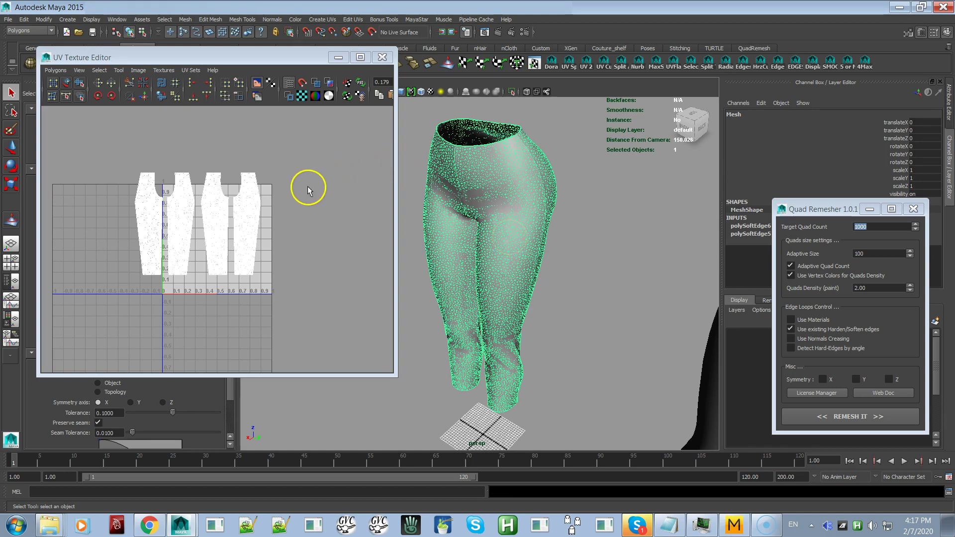
click(215, 199)
alt+right_drag(215, 199, 421, 218)
alt+middle_drag(222, 208, 229, 231)
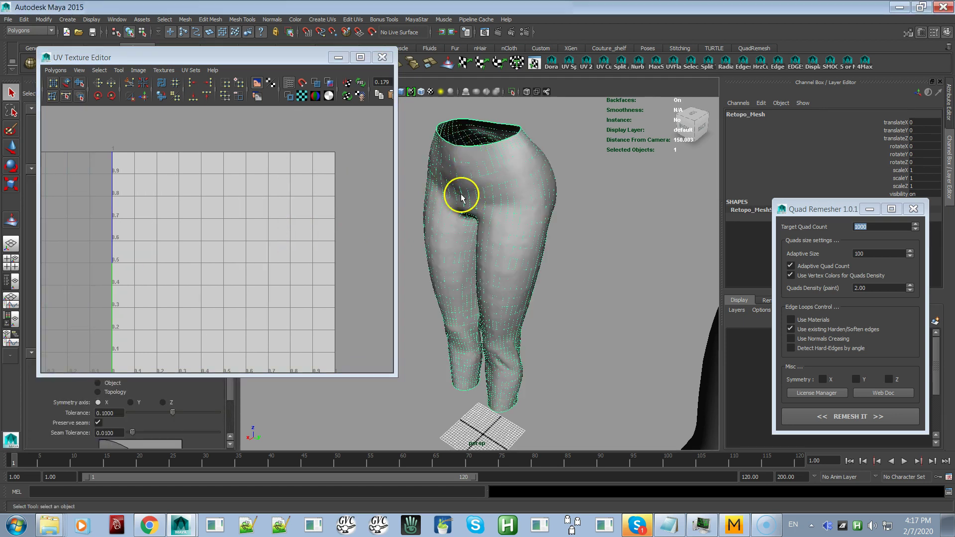
alt+drag(465, 207, 480, 208)
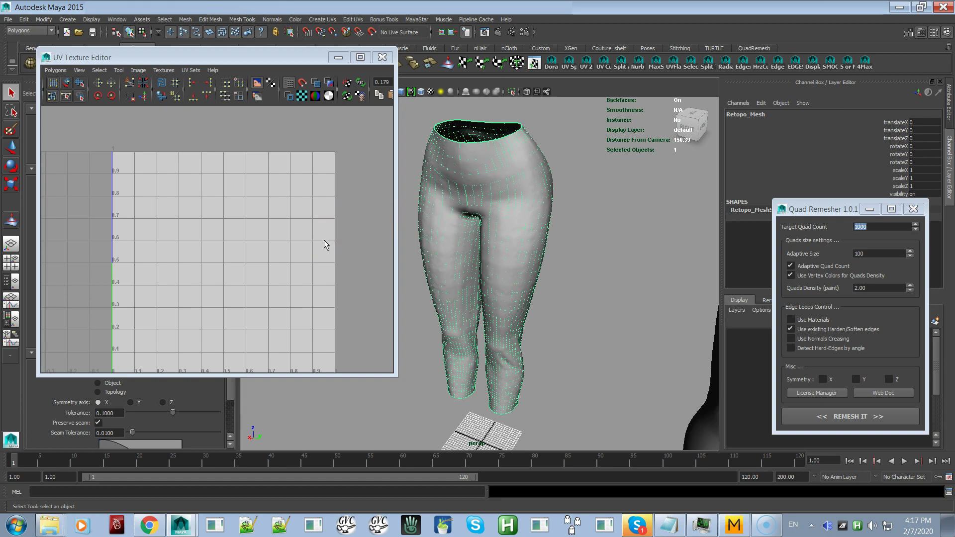
alt+right_drag(442, 196, 503, 222)
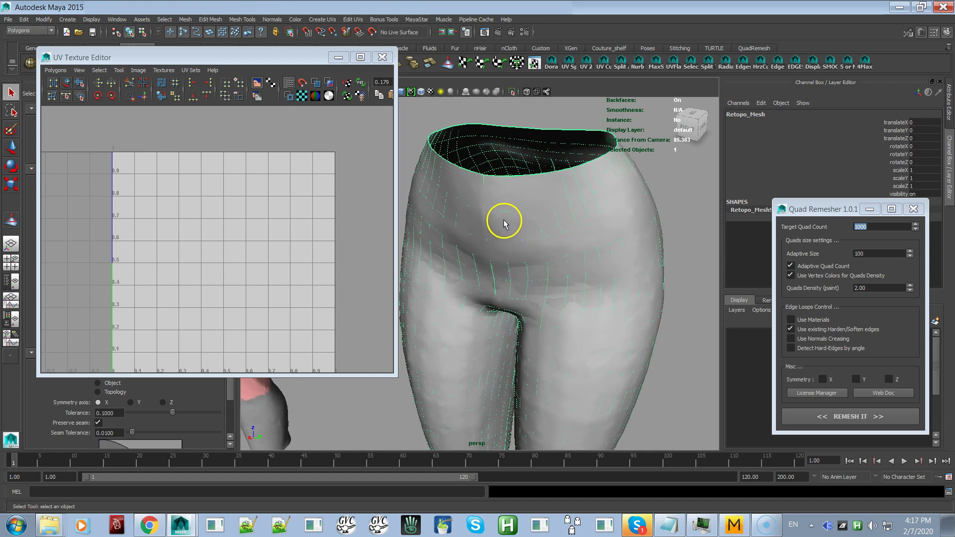
- Select both the original and the remeshed leggings and close the UV Texture Editor
click(506, 197)
click(505, 191)
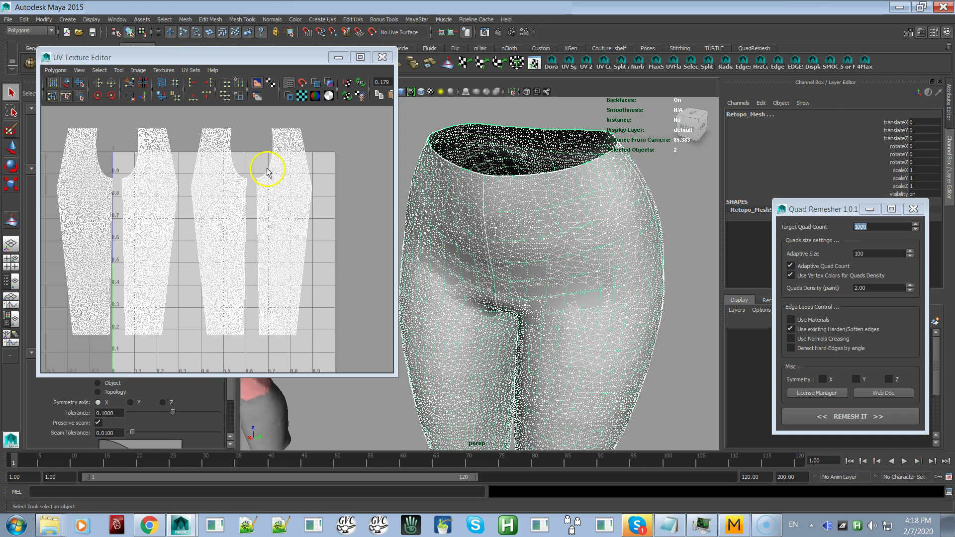
click(245, 61)
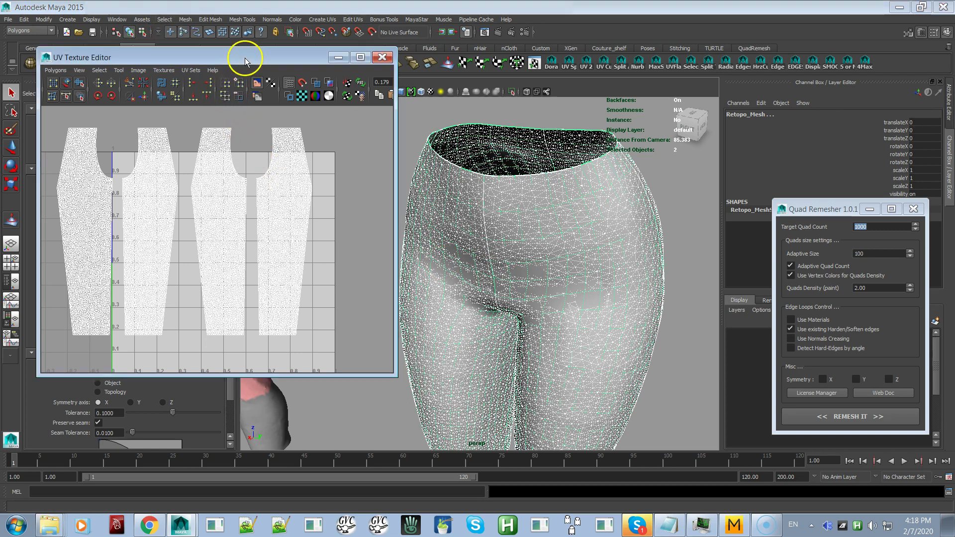
click(383, 58)
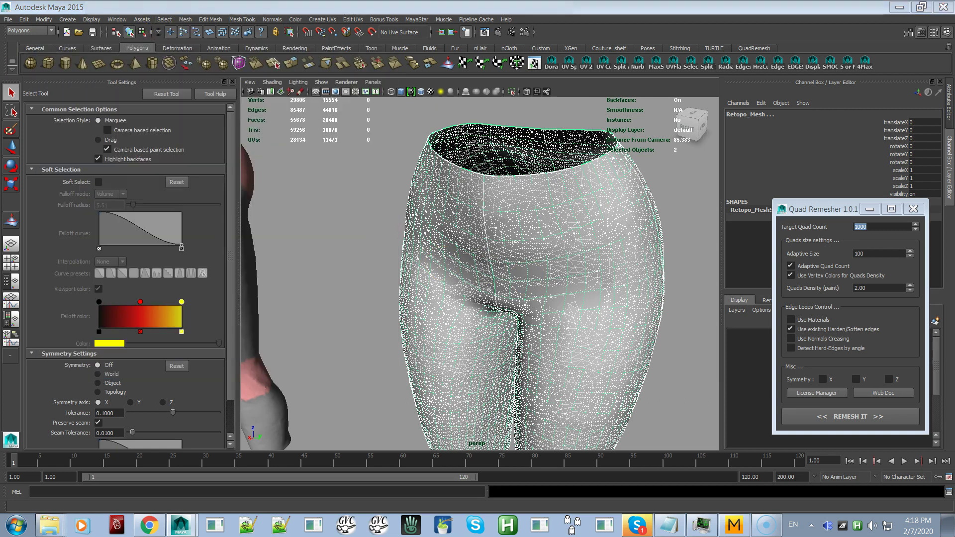
- Open the Outliner and select Mesh first, adding Retopo_Mesh to the selection second
click(117, 20)
click(131, 94)
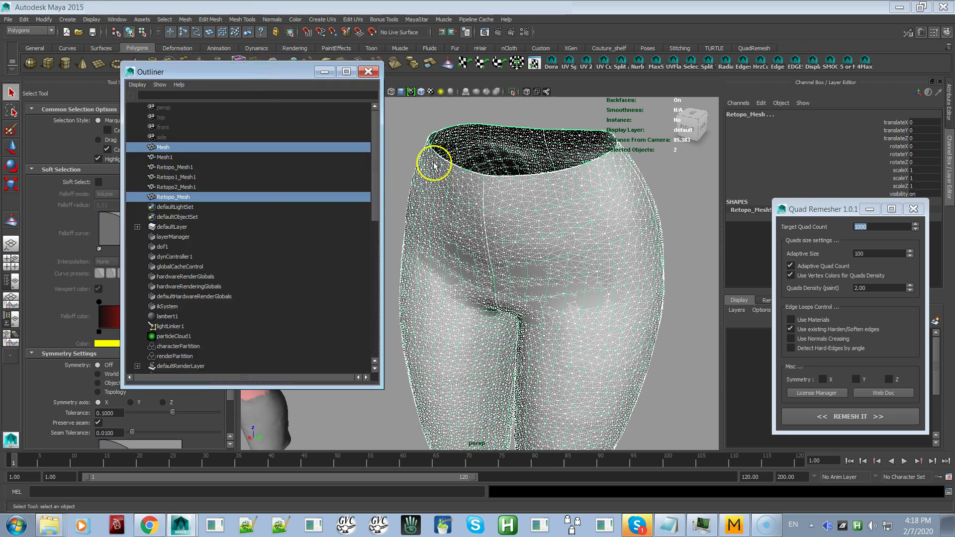
click(674, 185)
drag(650, 209, 579, 244)
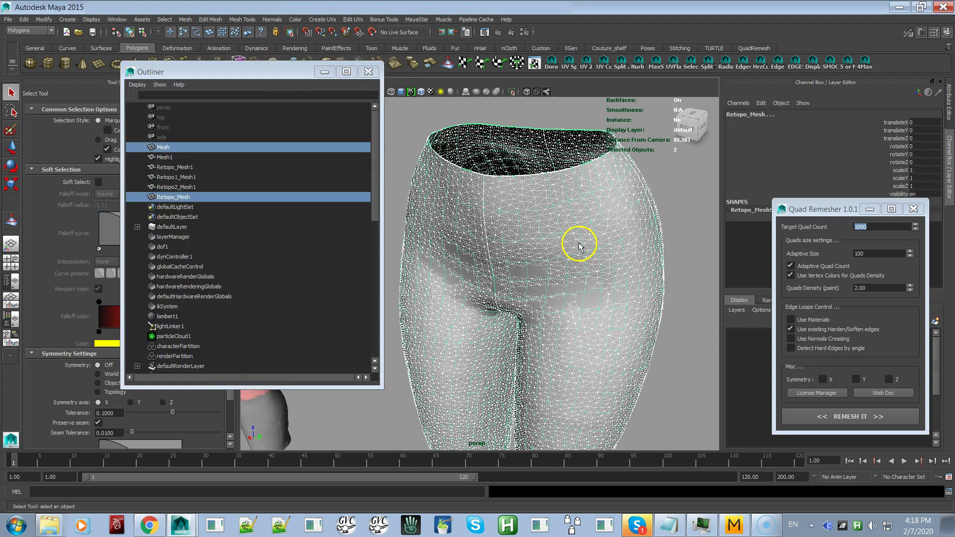
click(178, 148)
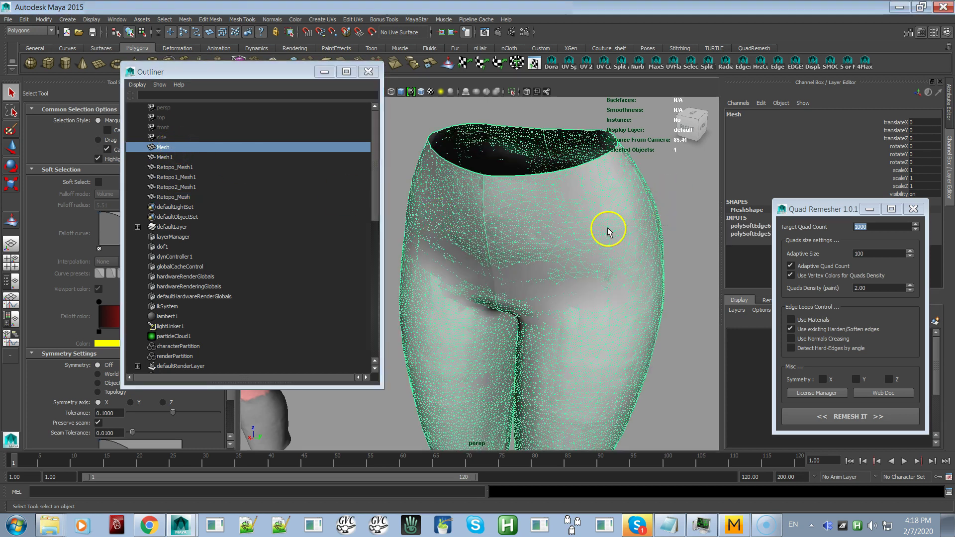
ctrl+click(328, 197)
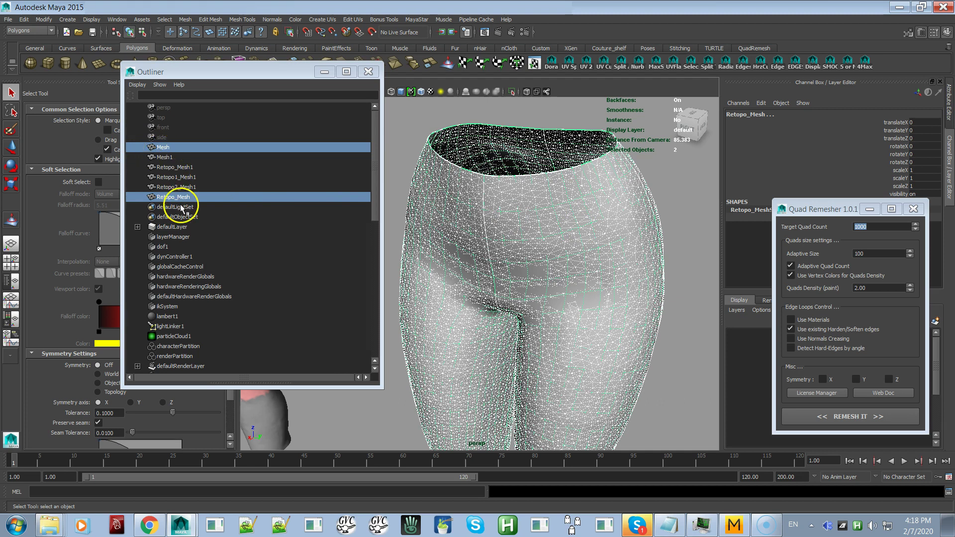
- Reselect only Mesh followed by Retopo_Mesh in the Outliner and move the Outliner out of the way
click(175, 148)
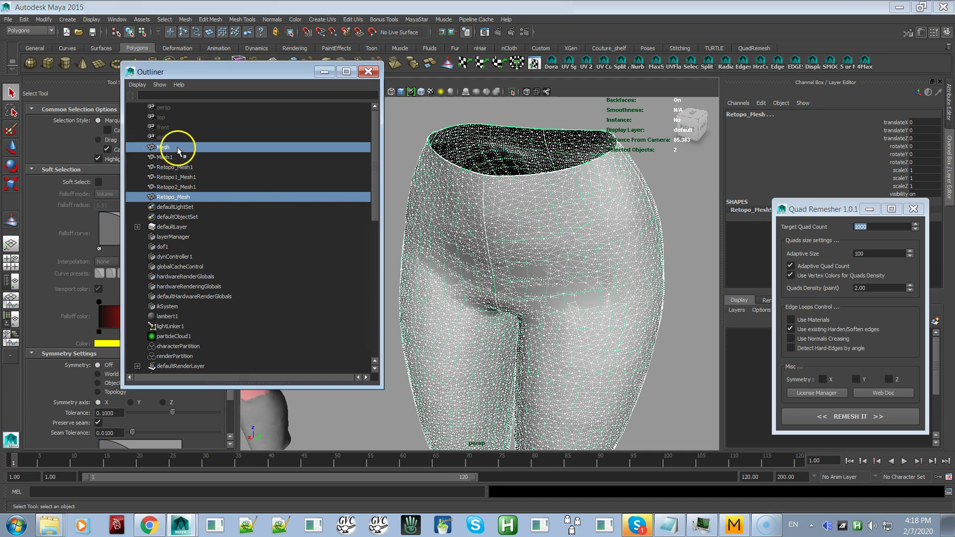
ctrl+click(180, 198)
ctrl+click(180, 198)
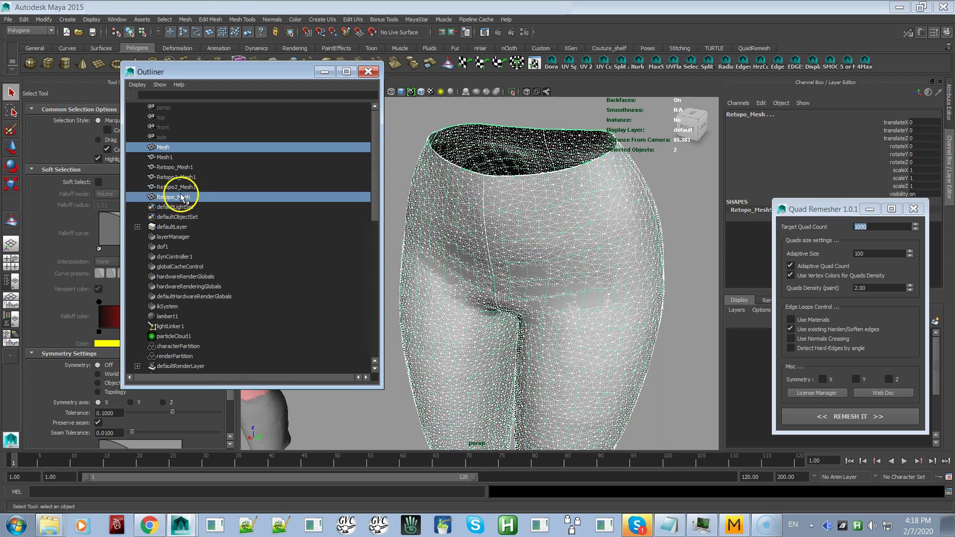
shift+click(180, 198)
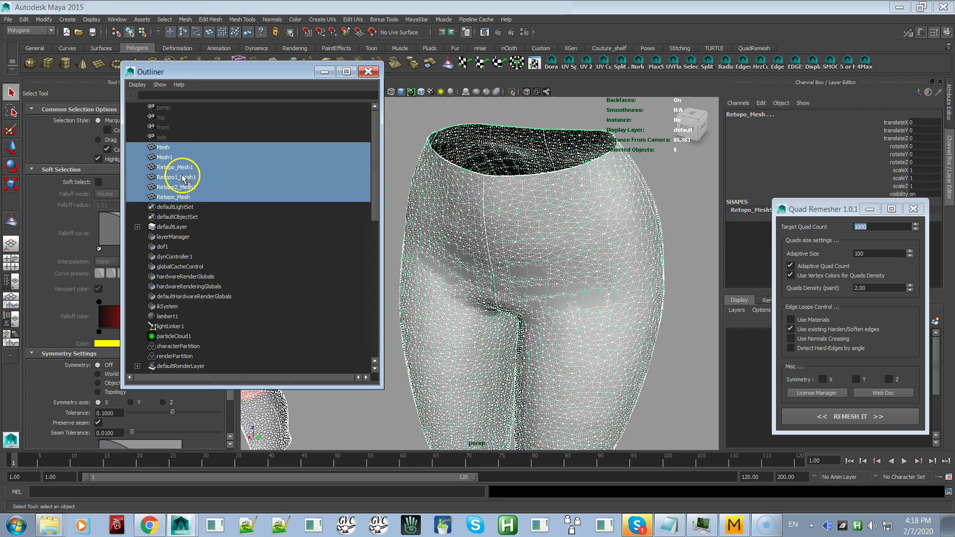
click(170, 147)
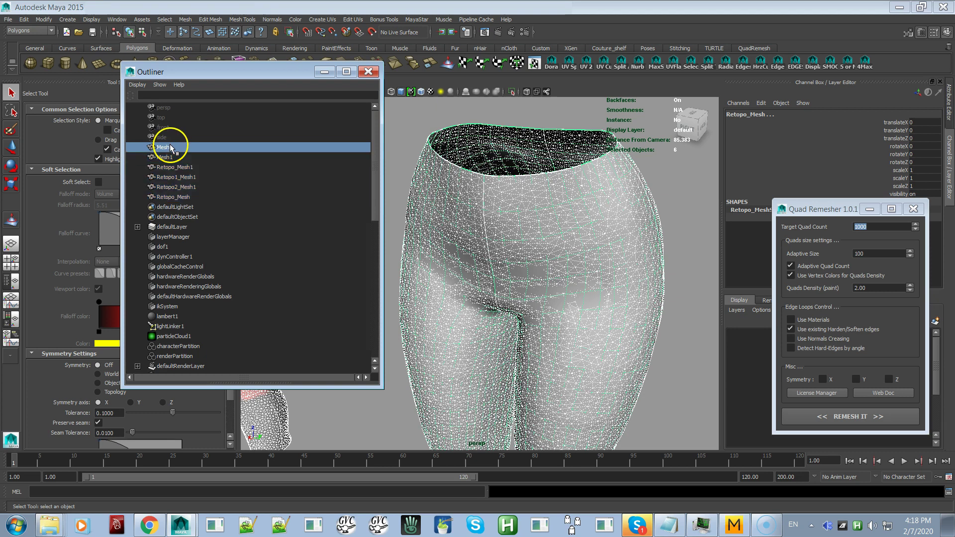
ctrl+click(180, 199)
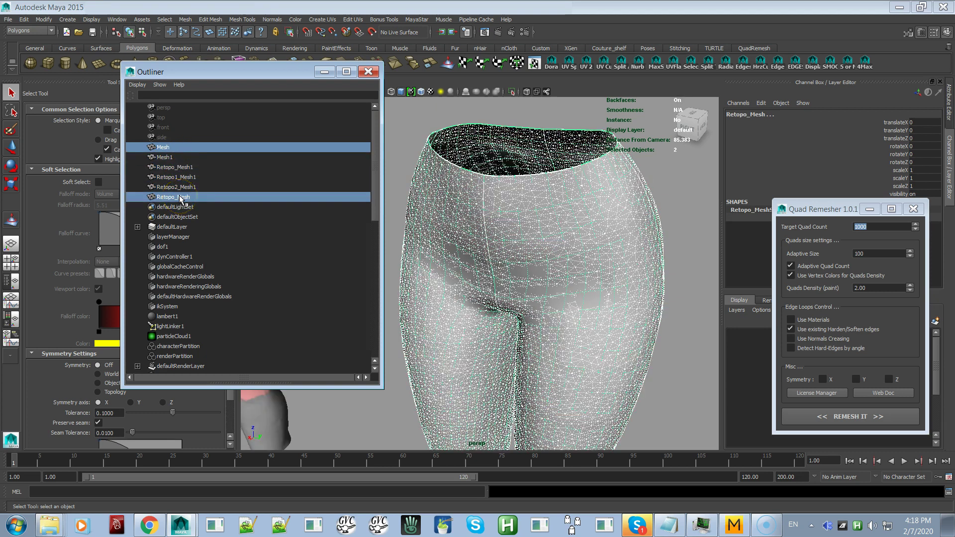
drag(237, 72, 214, 85)
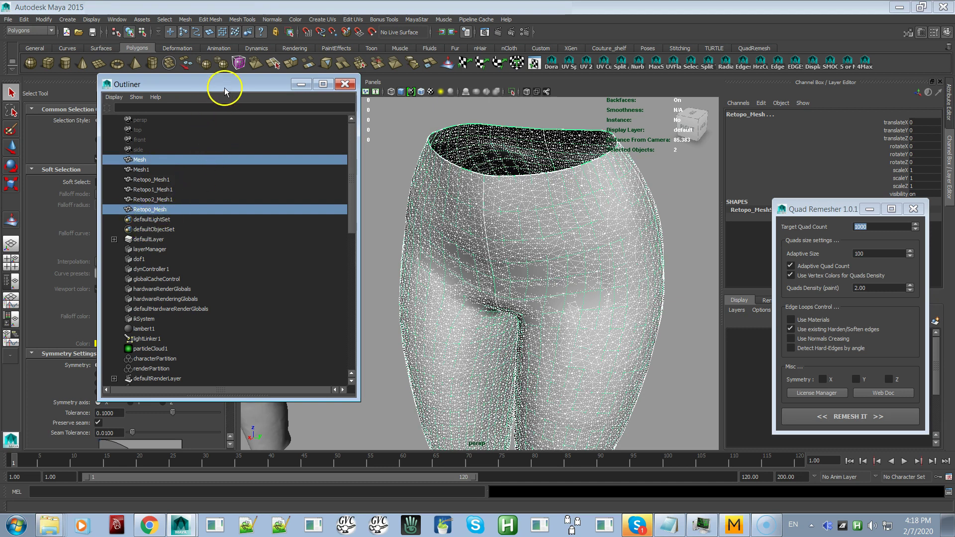
drag(225, 87, 0, 102)
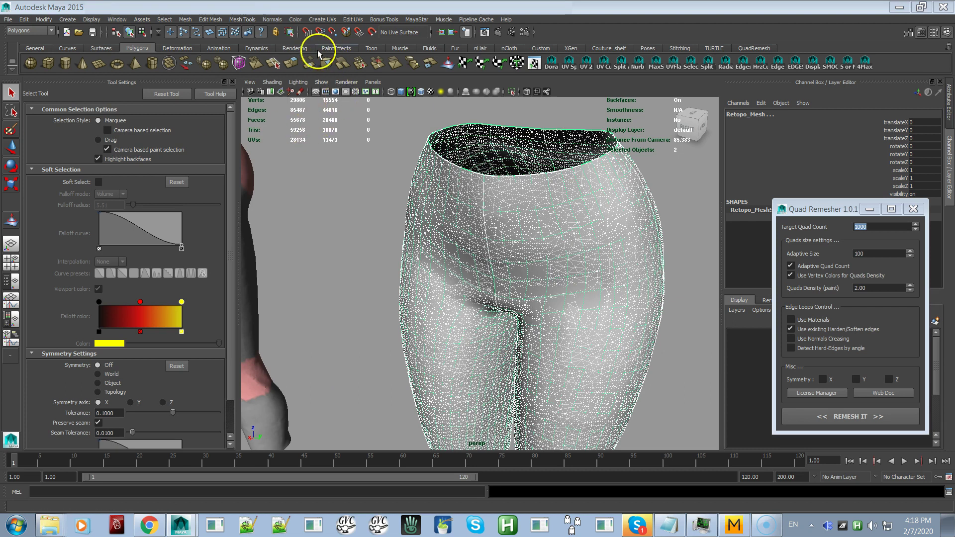
- Open the Transfer Attributes options for the two selected meshes and bring the UV Texture Editor up beside them
click(211, 20)
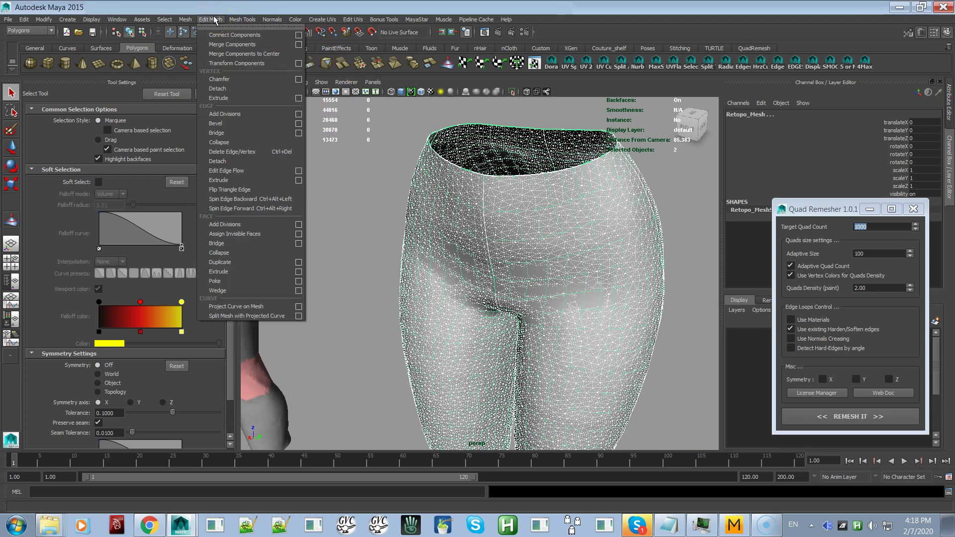
click(183, 20)
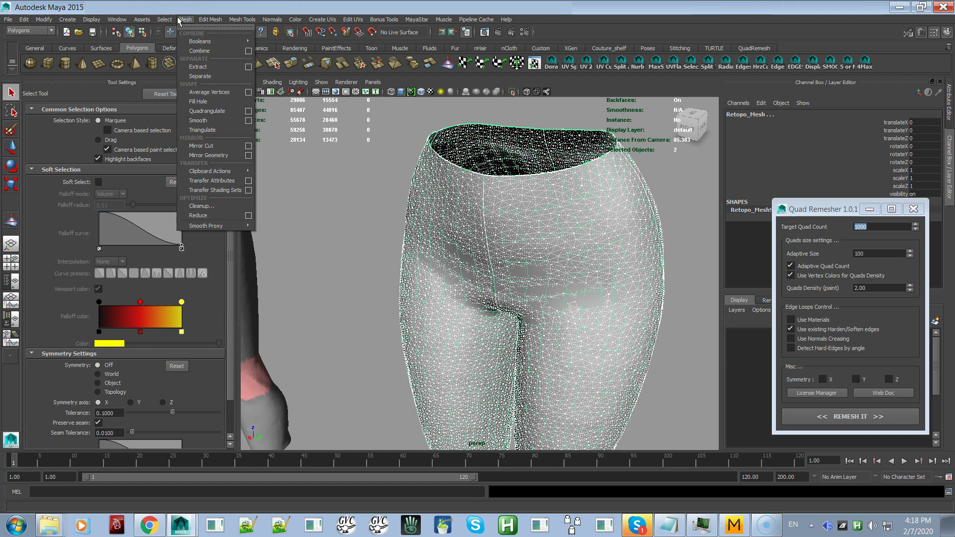
click(248, 181)
drag(757, 33, 286, 150)
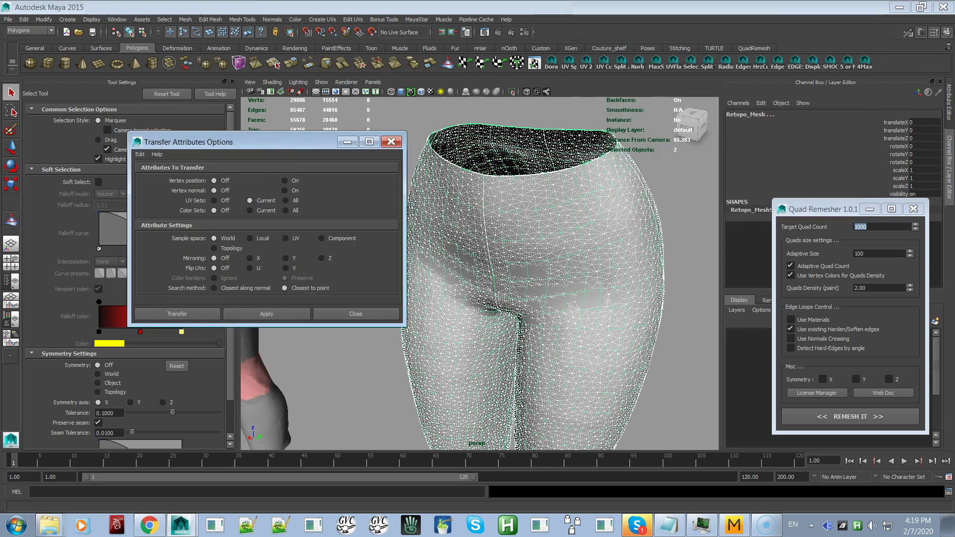
drag(0, 169, 713, 127)
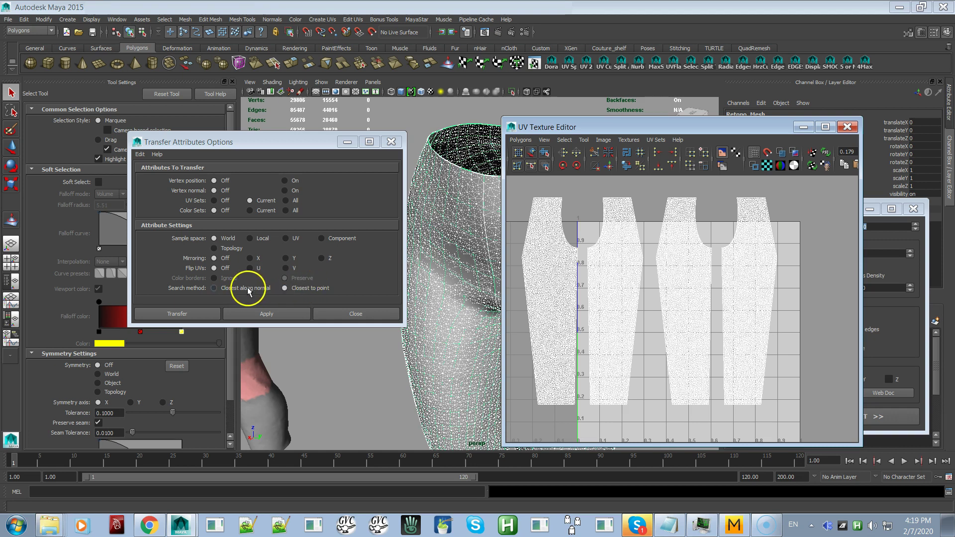
- Transfer the current UV set from Mesh to Retopo_Mesh in world space with closest-to-point search, and check each mesh's UVs
click(201, 314)
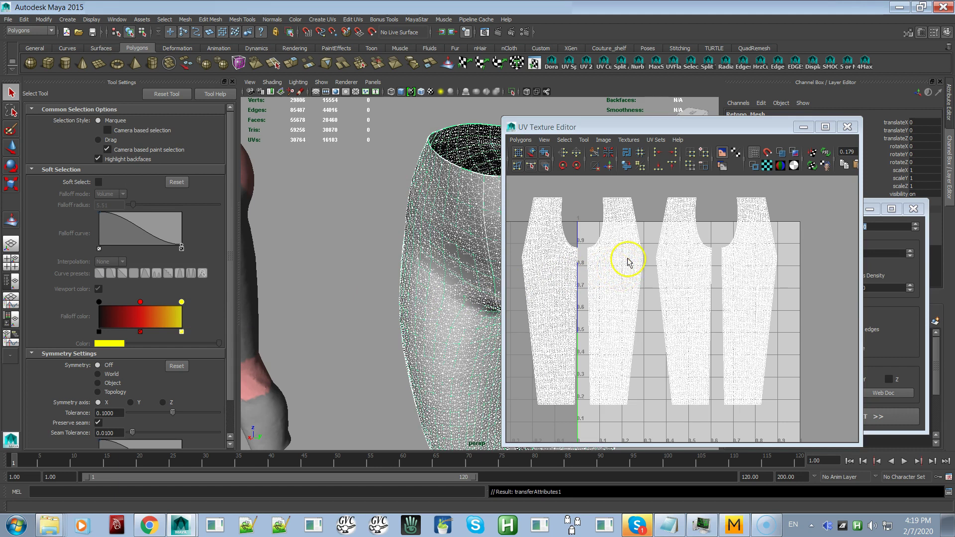
click(446, 218)
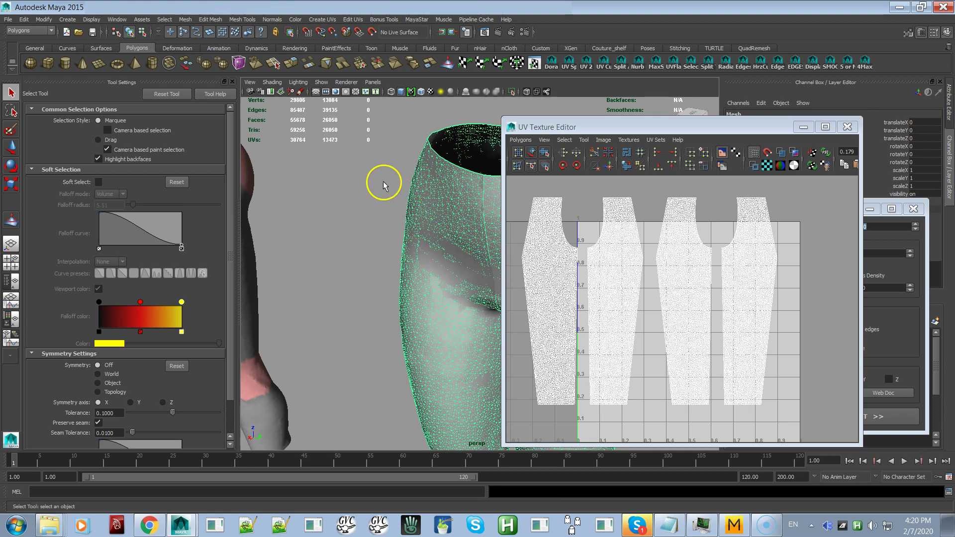
click(458, 246)
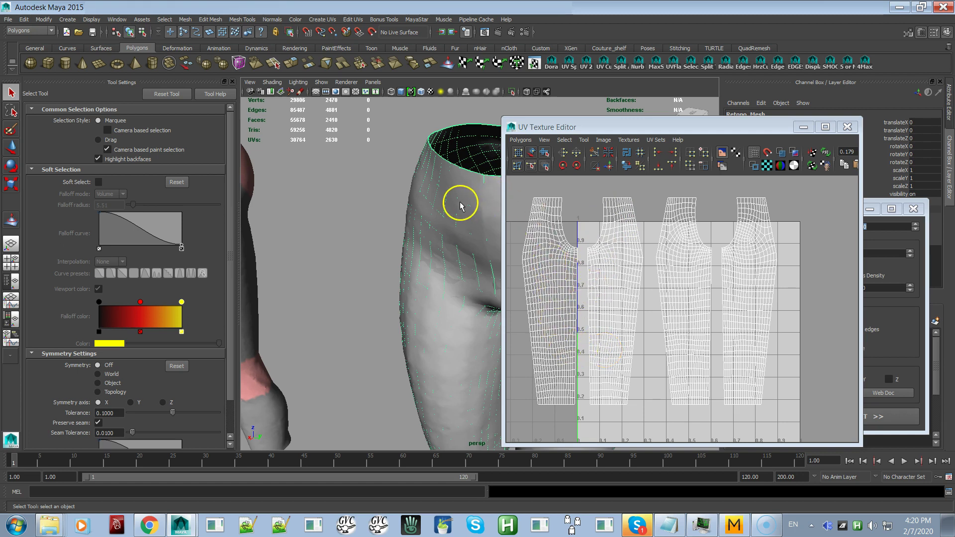
- Turn on Wireframe on Shaded and select the original mesh to compare its topology with the remeshed quads up close
click(273, 82)
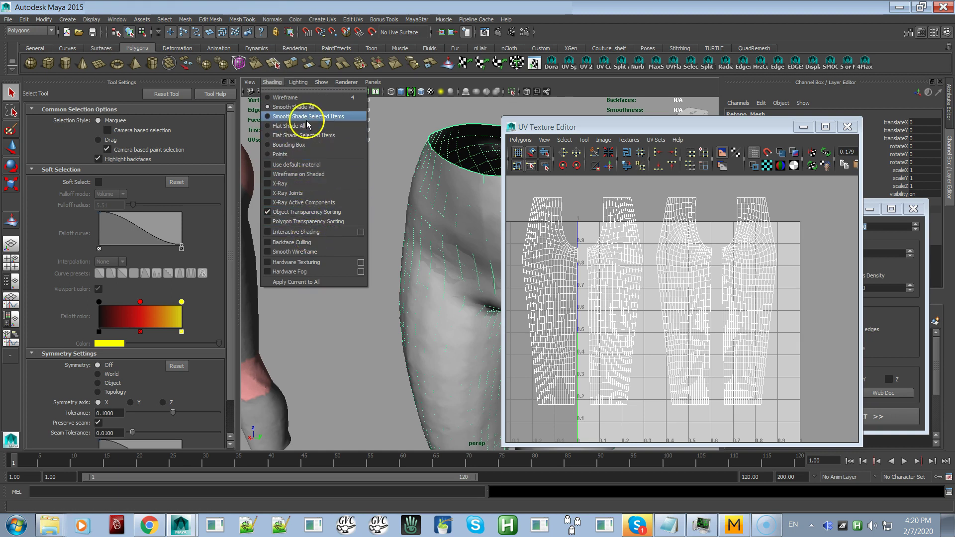
click(286, 174)
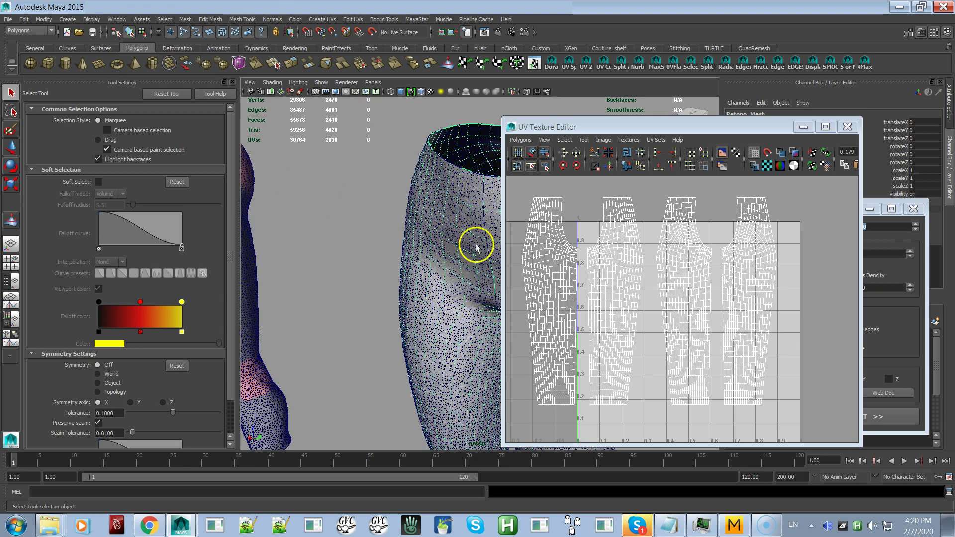
click(456, 190)
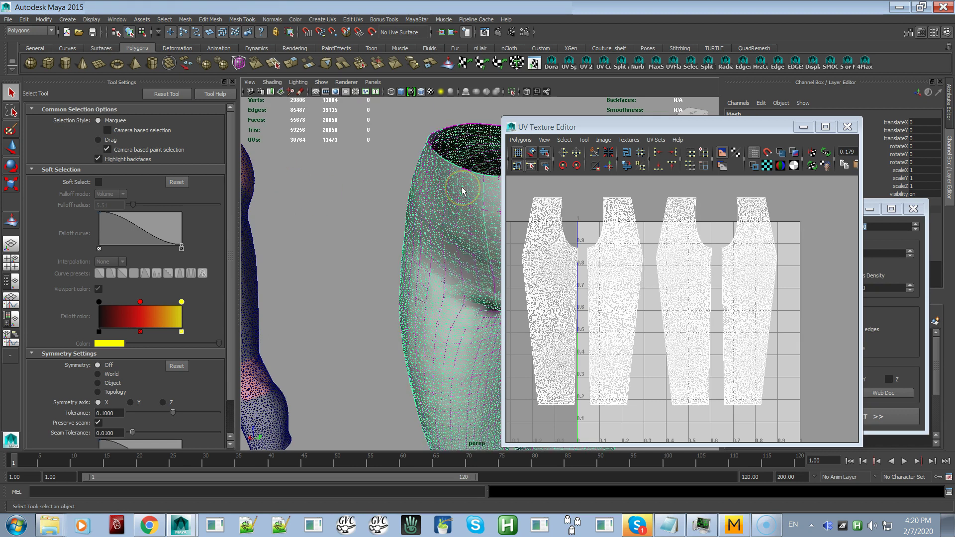
scroll(449, 214, up, 6)
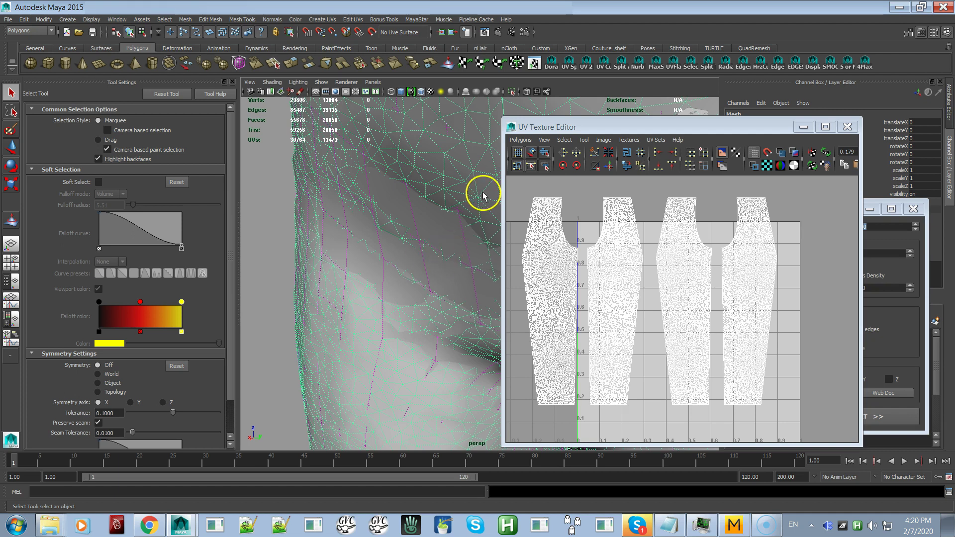
- Move the UV Texture Editor clear of the leggings and frame the waist and hips in the viewport
drag(603, 128, 1, 84)
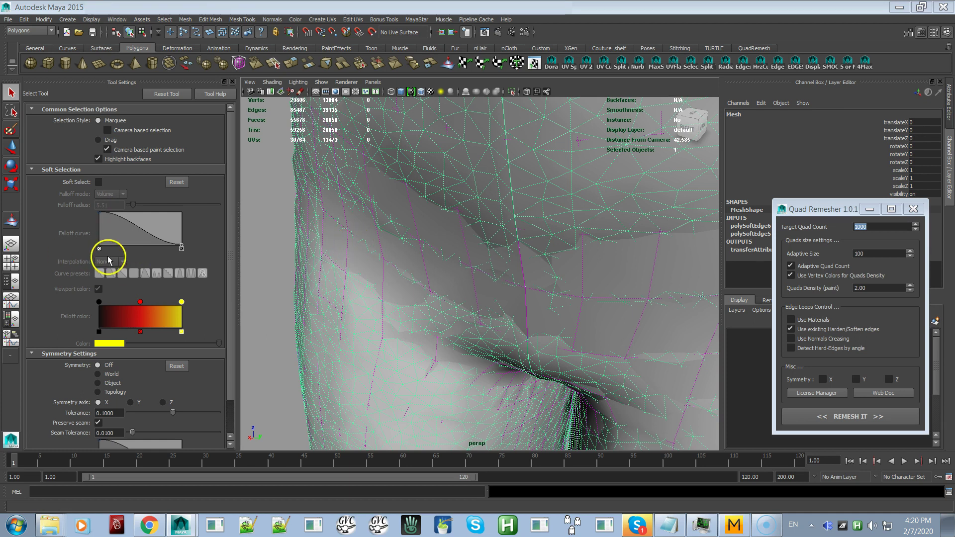
drag(0, 108, 259, 107)
alt+right_drag(544, 294, 360, 296)
alt+middle_drag(474, 312, 470, 323)
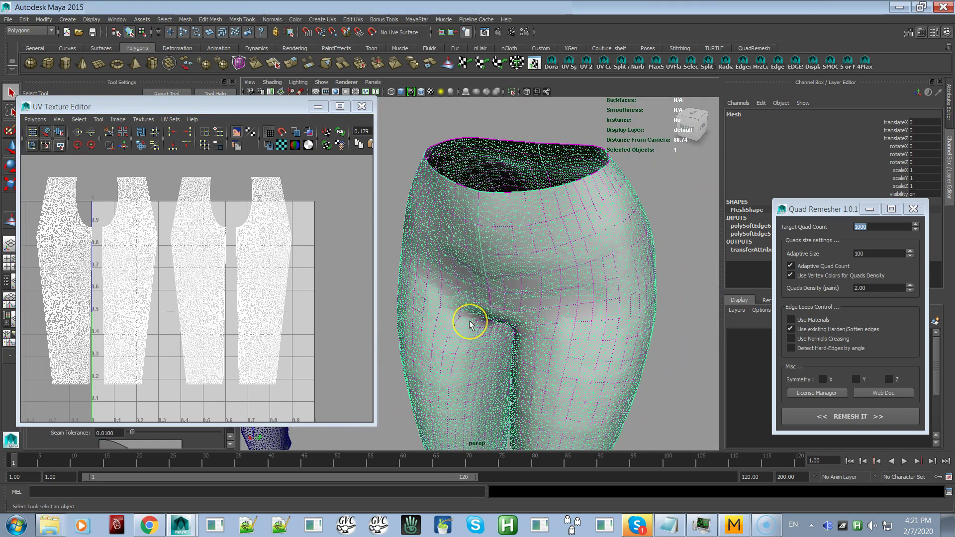
- Move the original leggings mesh up about 10.74 units along Z, away from the remeshed leggings
click(512, 293)
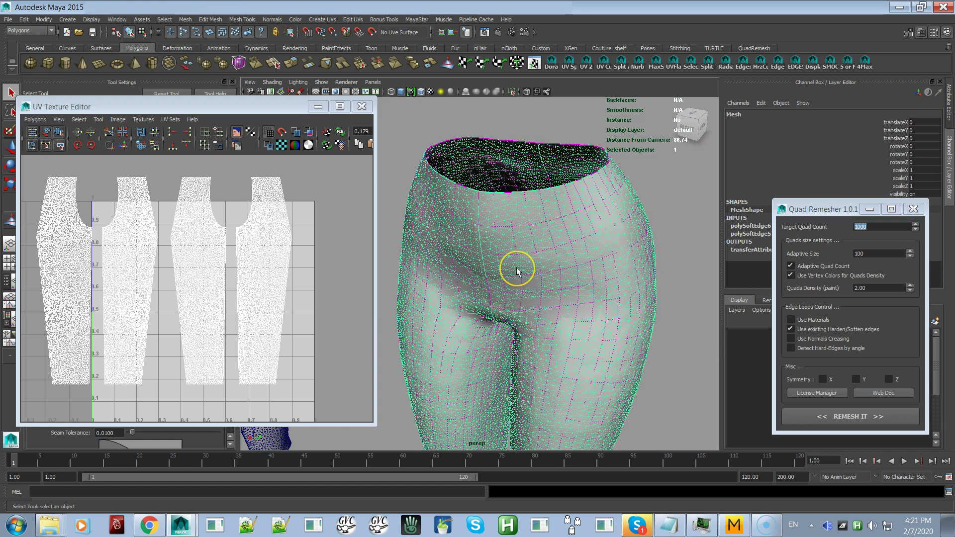
alt+right_drag(514, 273, 356, 318)
alt+middle_drag(393, 322, 459, 232)
key(w)
drag(547, 412, 552, 388)
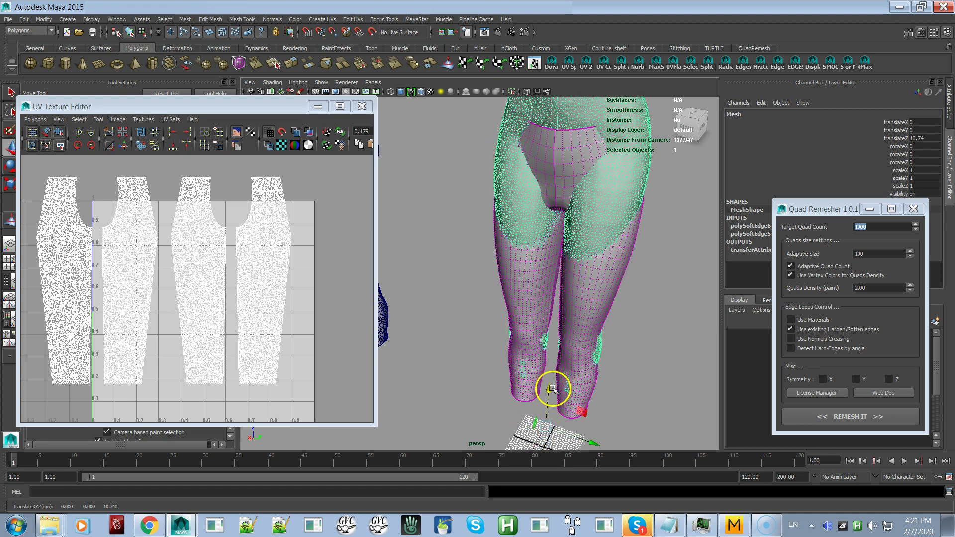
- Select Retopo_Mesh and examine how its transferred UV shells respond to the offset of the original mesh
click(516, 398)
alt+right_drag(273, 305, 386, 312)
alt+middle_drag(177, 334, 269, 320)
alt+right_drag(264, 324, 132, 320)
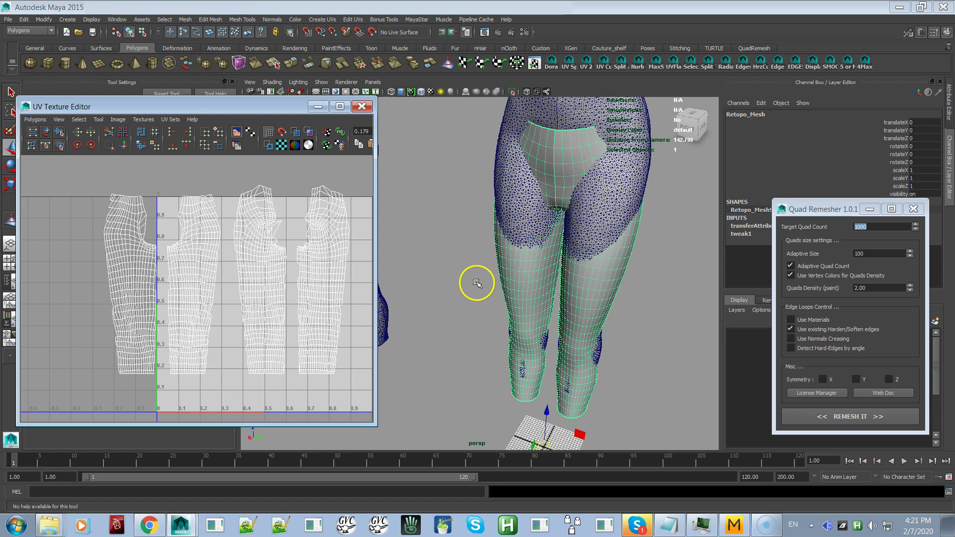
- Undo the selection change and the upward move of the original leggings mesh
key(ctrl+z)
key(ctrl+z)
key(ctrl+z)
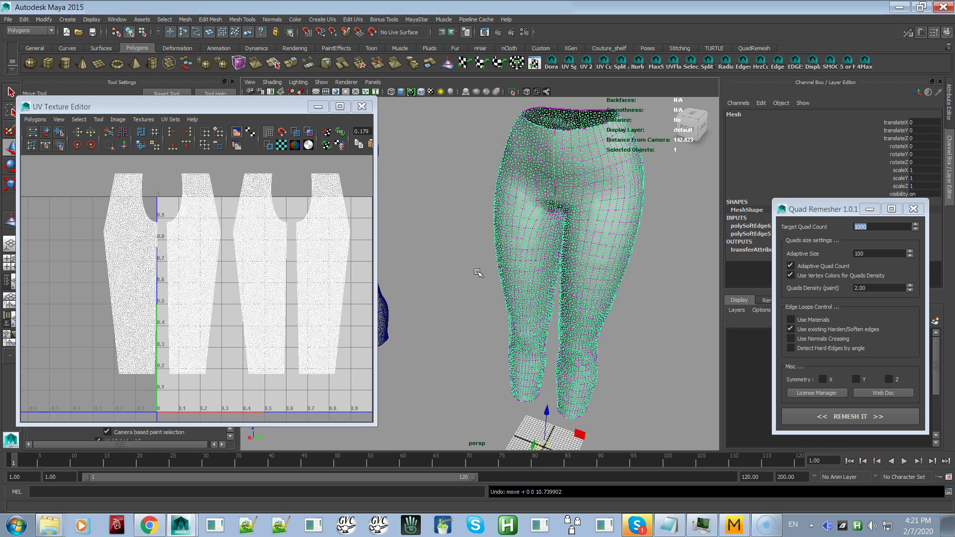
- Select Retopo_Mesh together with the original Mesh and delete the construction history of both
click(538, 301)
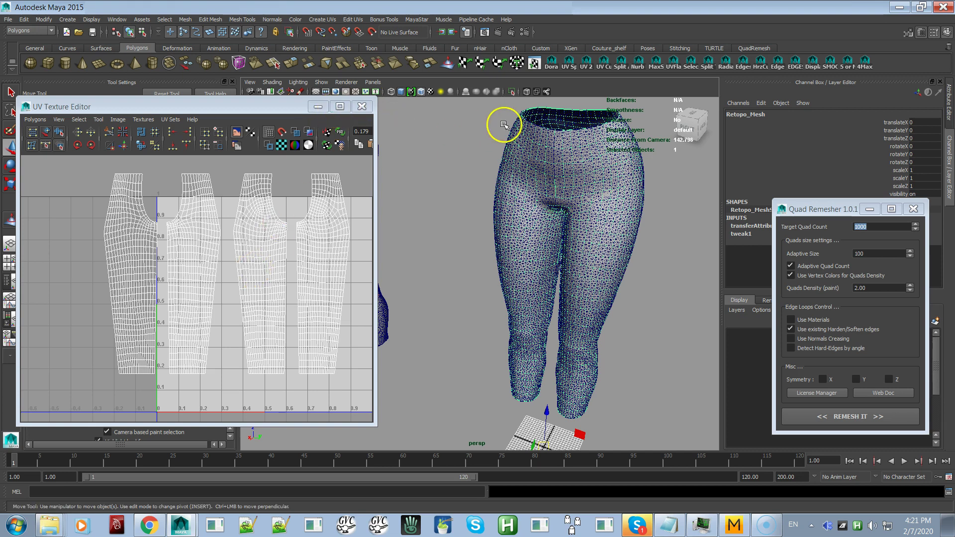
shift+click(529, 162)
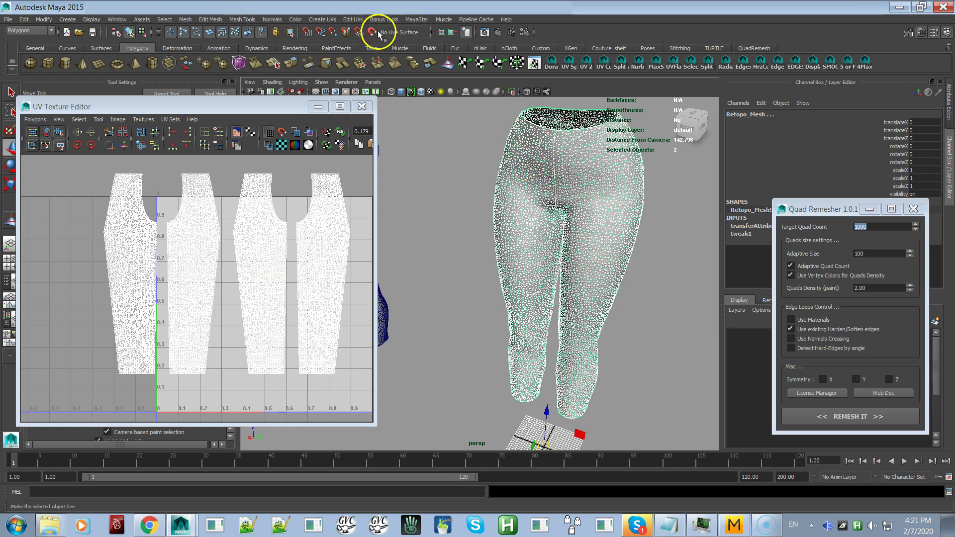
click(411, 21)
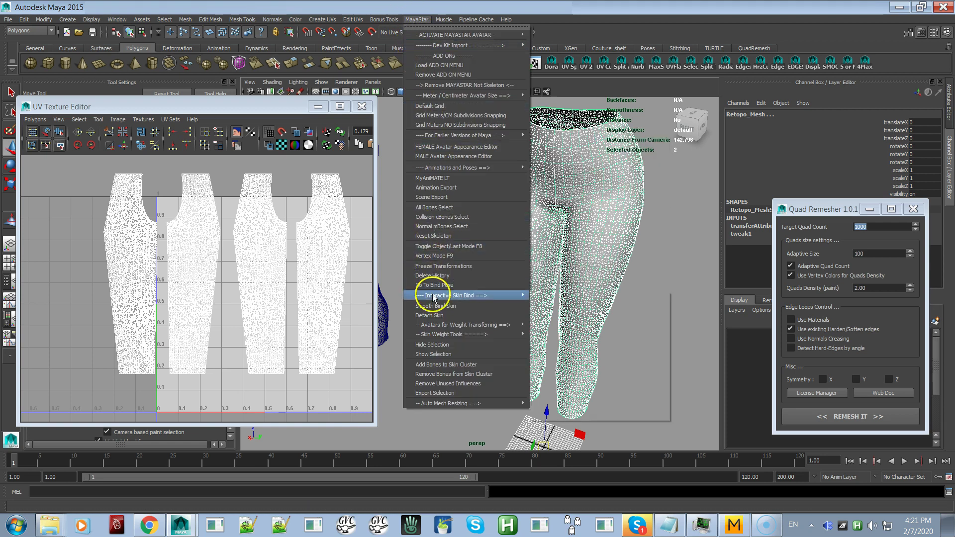
click(431, 277)
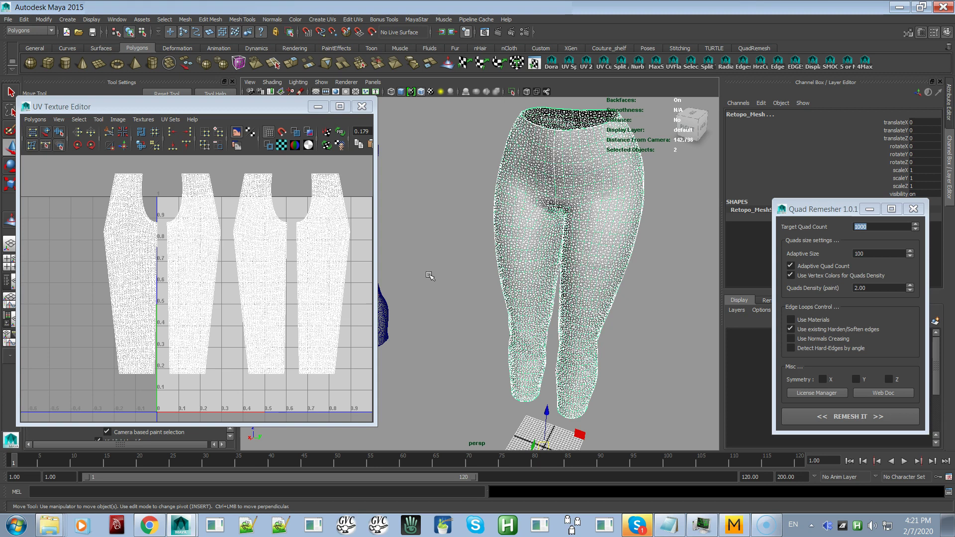
click(415, 20)
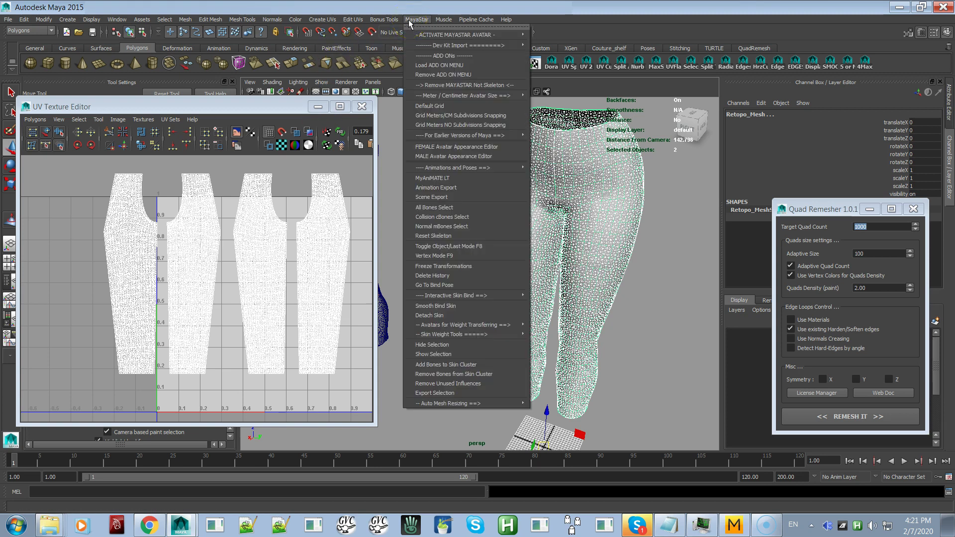
click(448, 277)
click(24, 19)
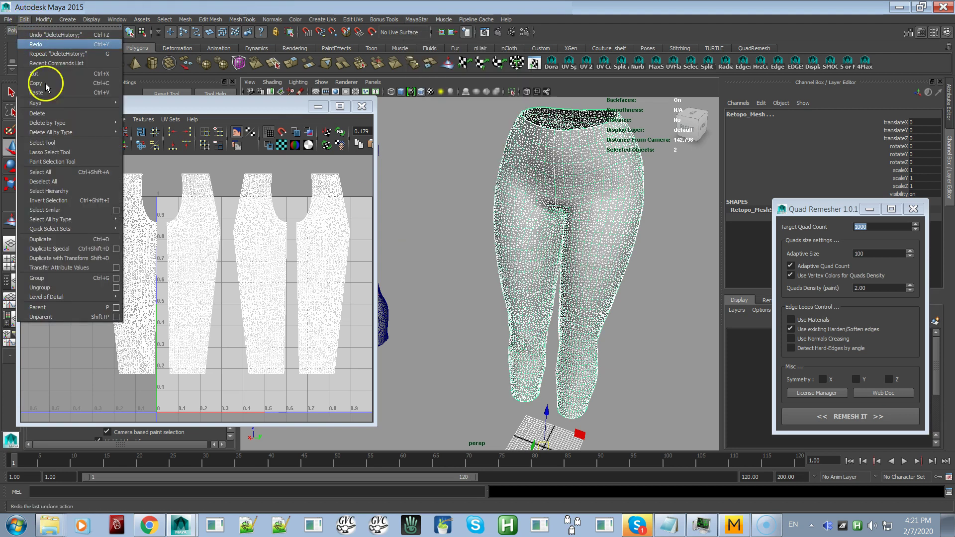
mouse_move(61, 125)
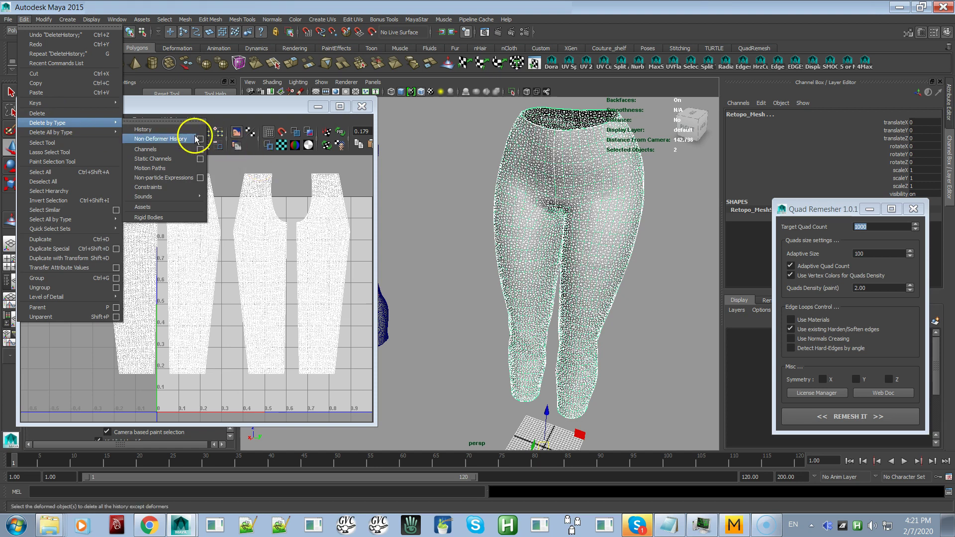
click(416, 20)
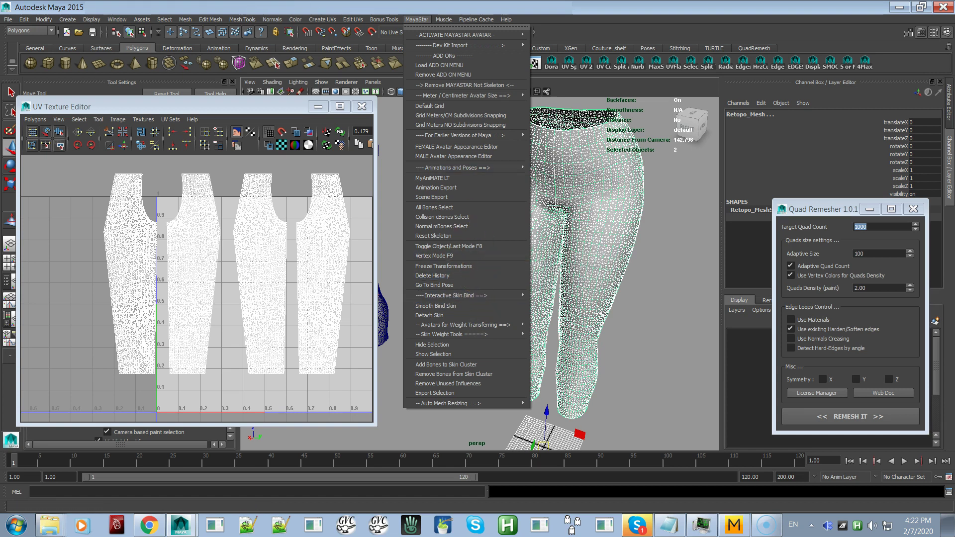
click(475, 274)
click(23, 18)
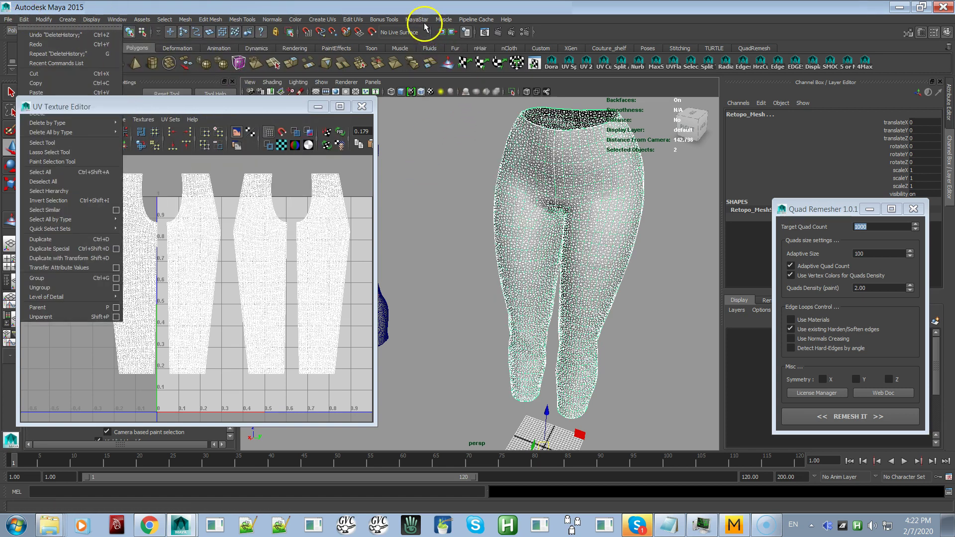
click(417, 19)
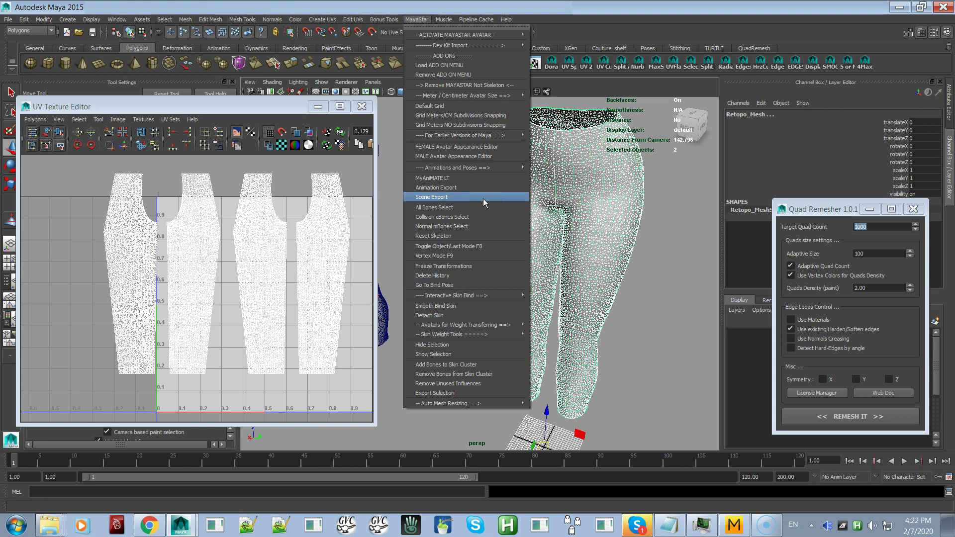
click(479, 157)
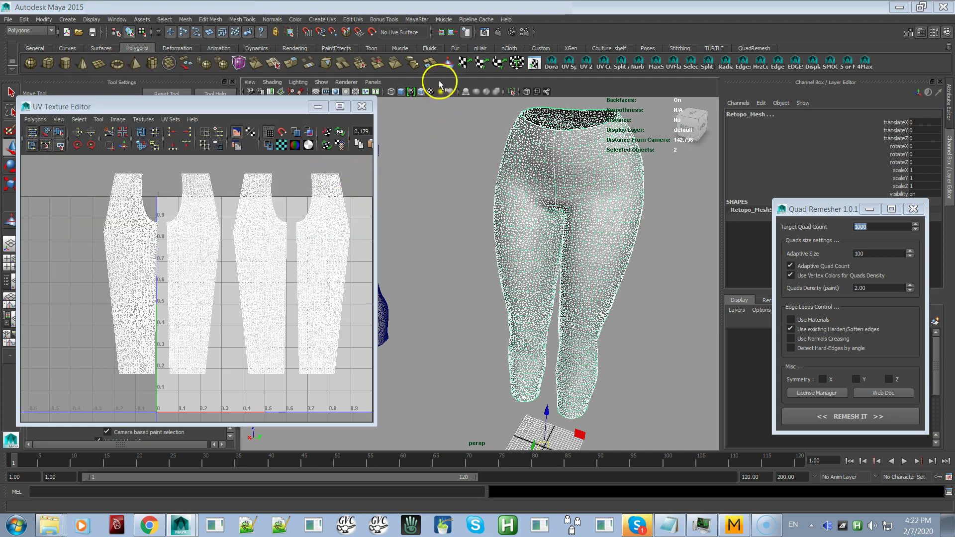
click(425, 22)
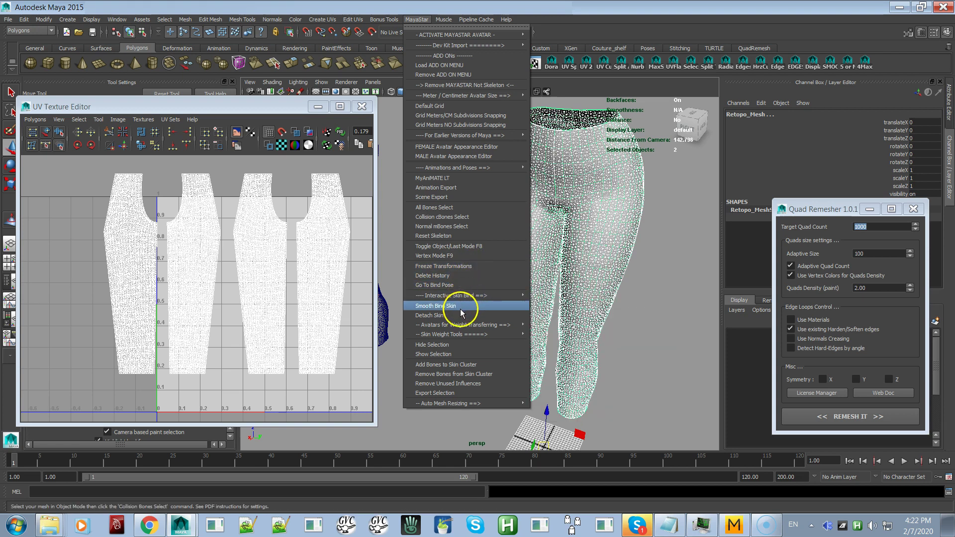
mouse_move(456, 324)
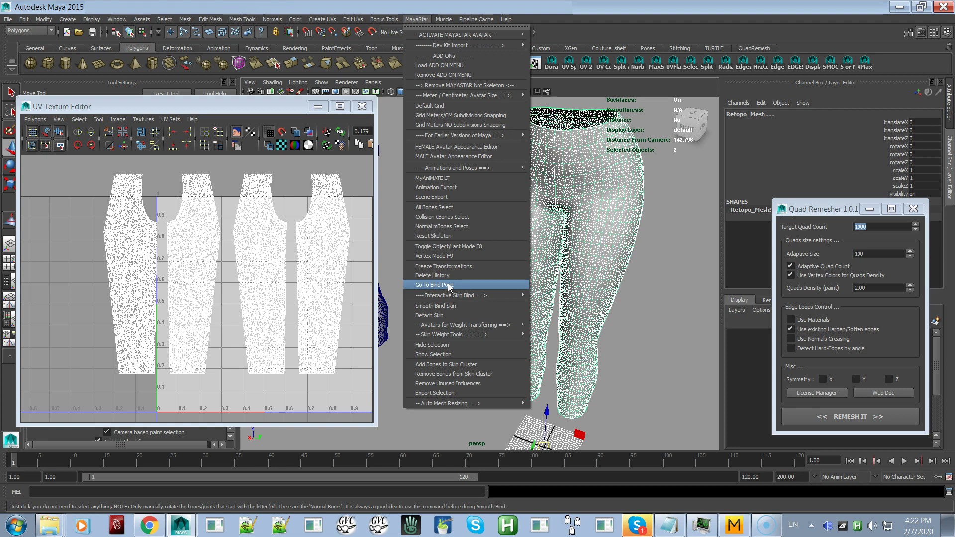
click(459, 366)
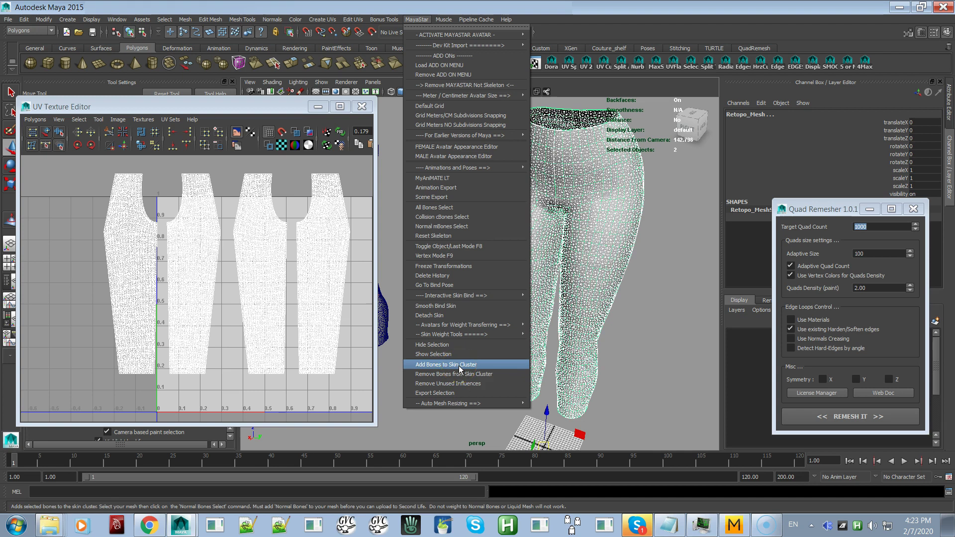
click(463, 404)
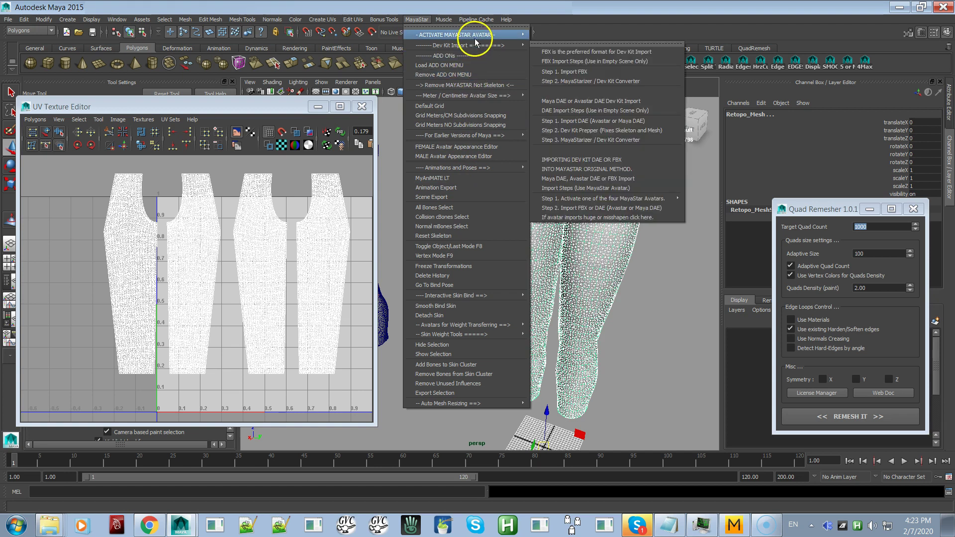
mouse_move(476, 47)
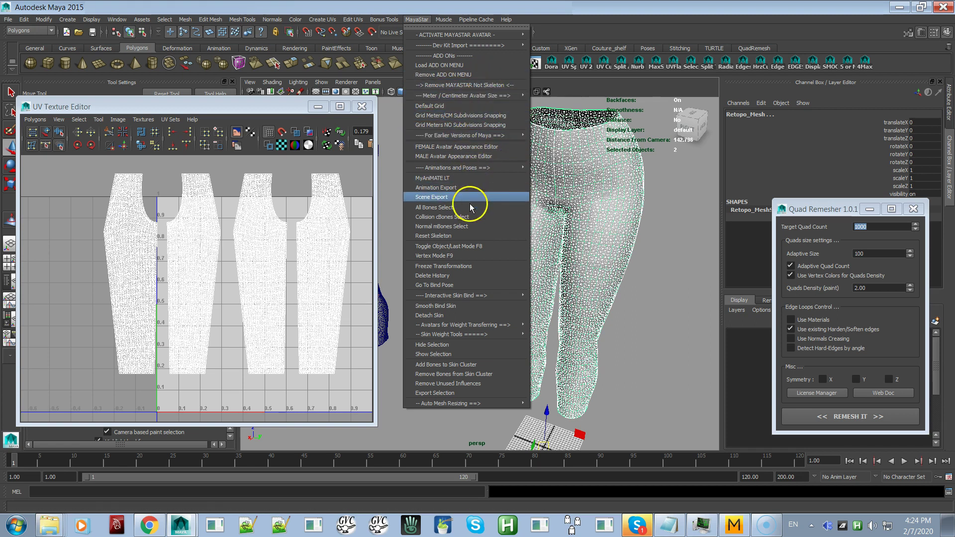
mouse_move(479, 337)
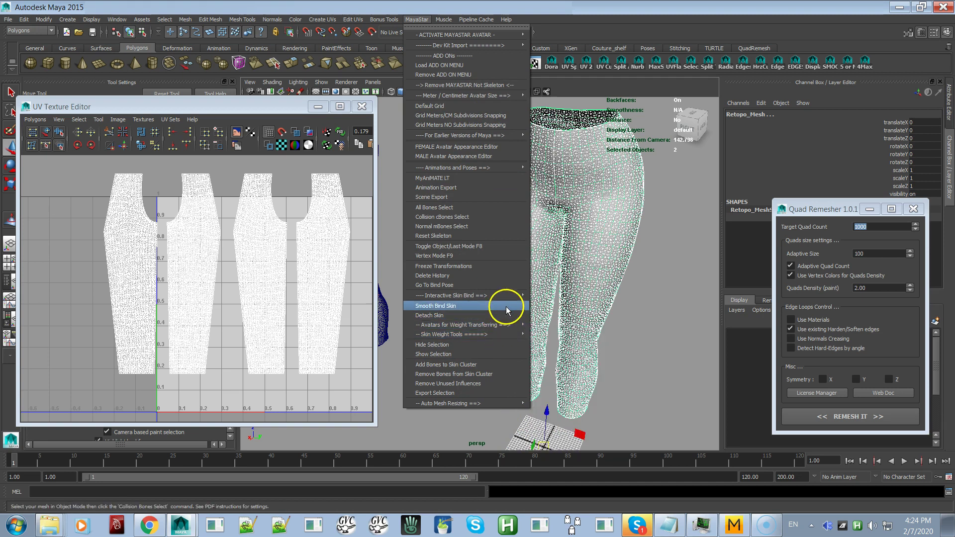
mouse_move(513, 295)
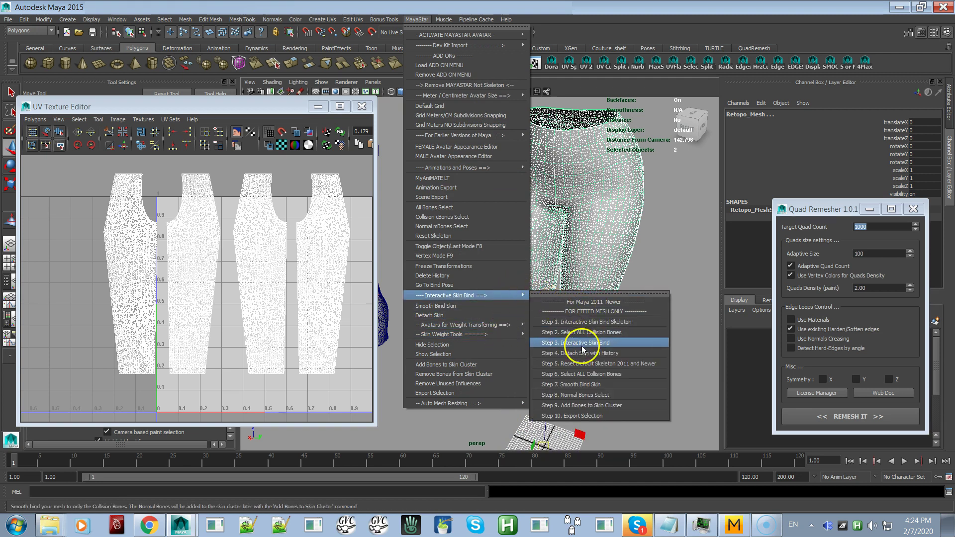
mouse_move(520, 335)
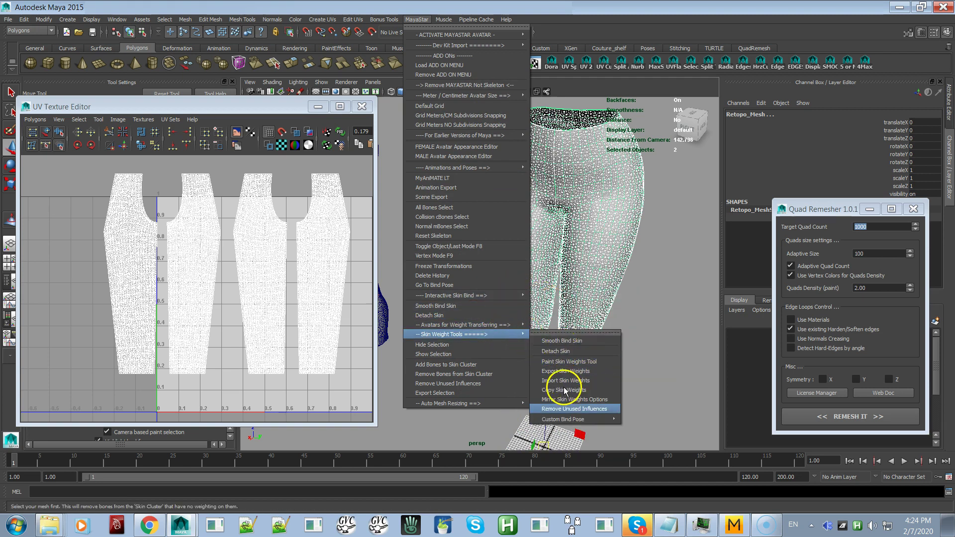
mouse_move(574, 420)
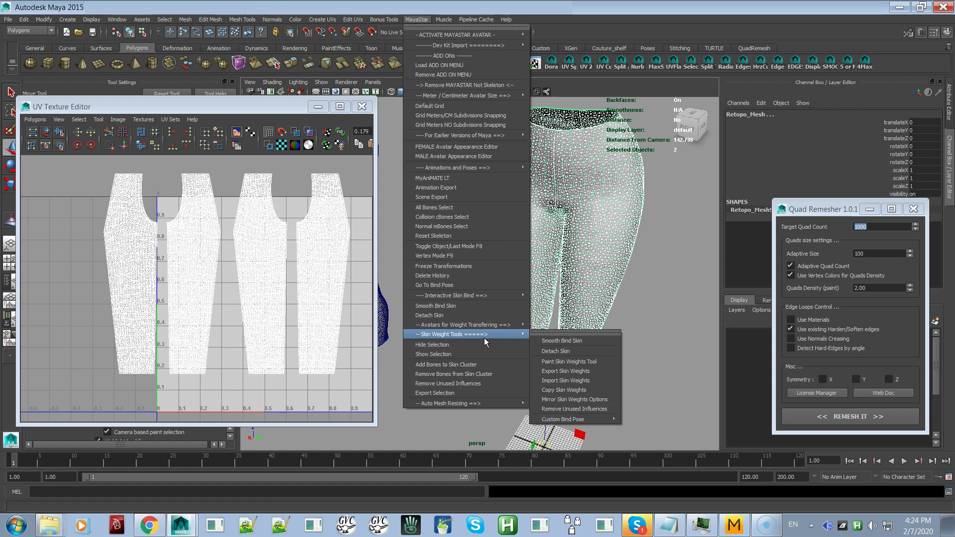
mouse_move(478, 404)
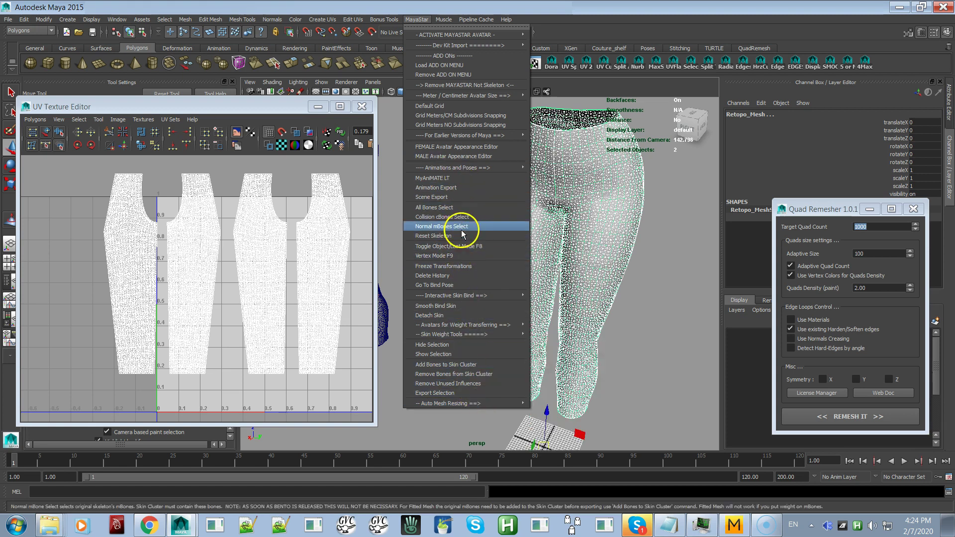
- Reposition the UV Texture Editor higher beside the leggings
click(239, 105)
drag(260, 106, 318, 43)
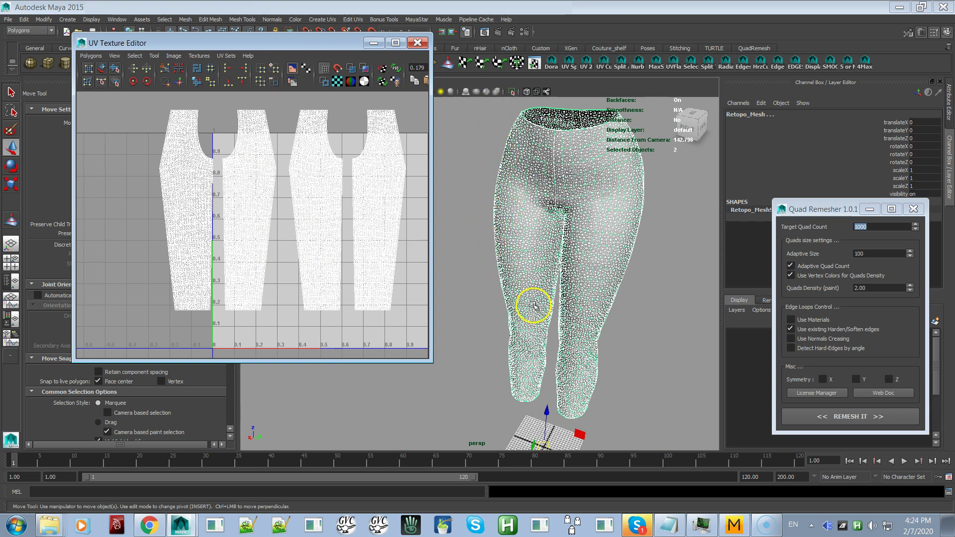
alt+right_drag(534, 303, 483, 217)
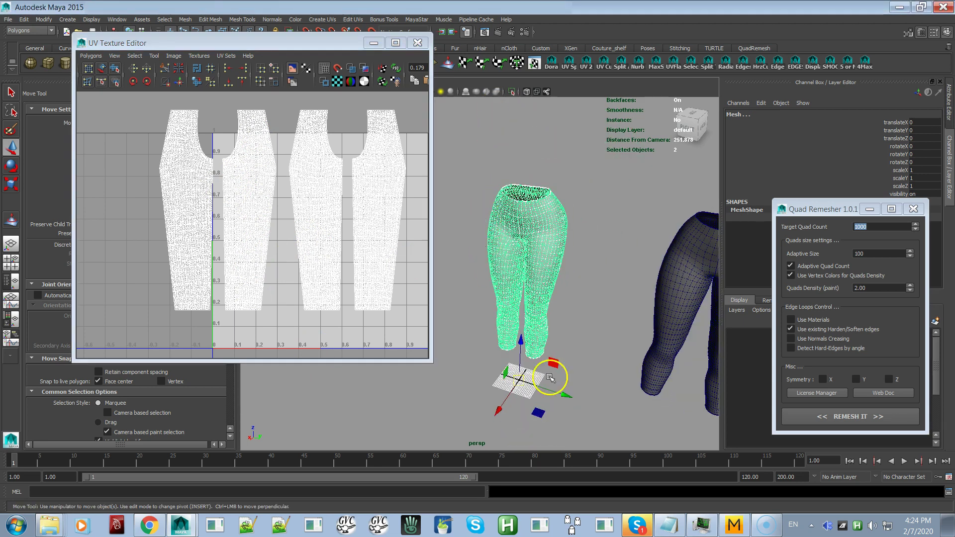
drag(566, 396, 550, 391)
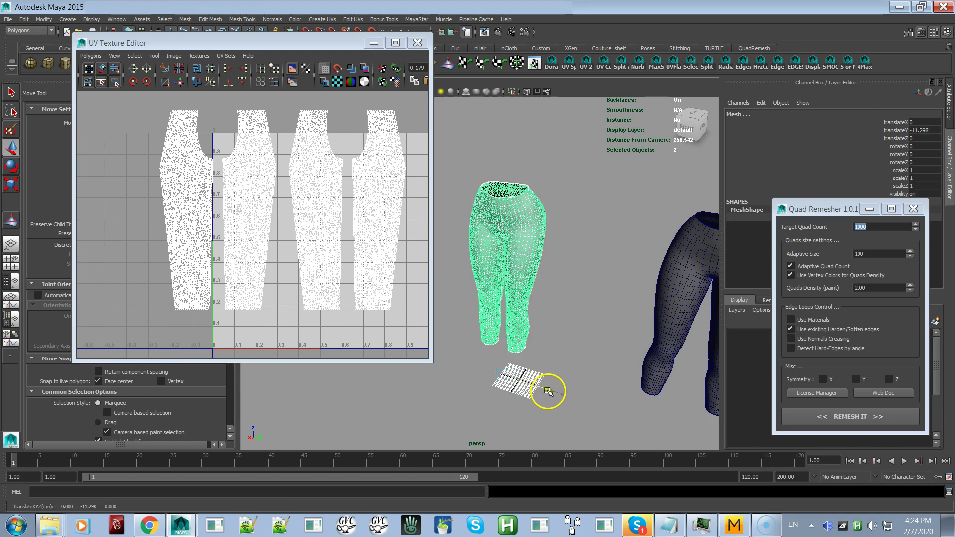
key(ctrl+z)
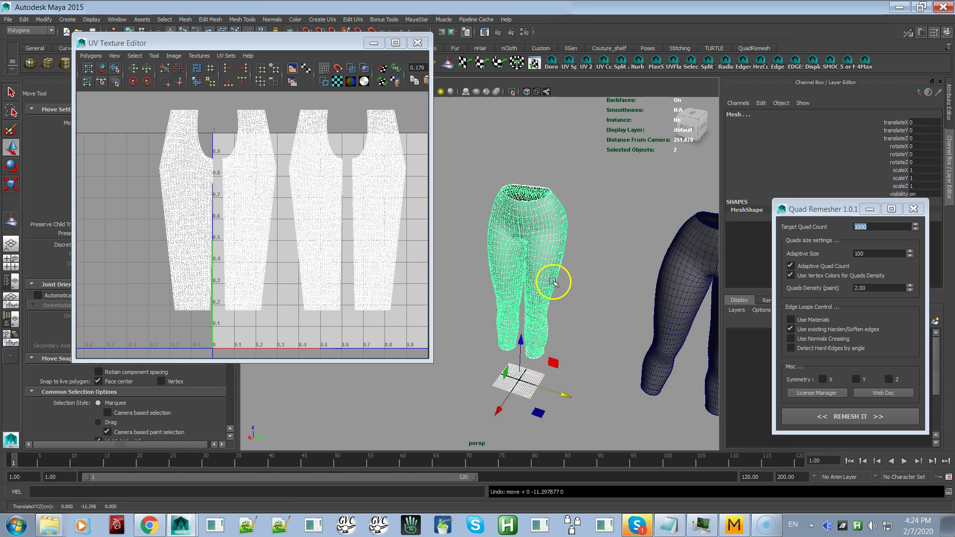
- Select only Retopo_Mesh and move it along the Y axis to about -45.3, beside the original leggings mesh
click(562, 272)
click(562, 272)
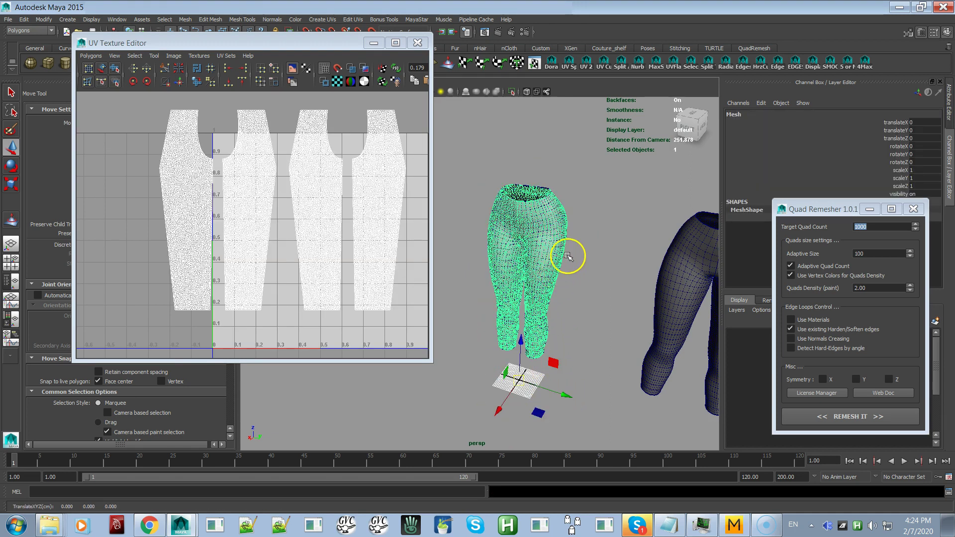
drag(565, 395, 513, 347)
alt+middle_drag(554, 307, 607, 328)
alt+right_drag(526, 298, 603, 417)
alt+drag(568, 369, 606, 386)
alt+right_drag(606, 386, 533, 345)
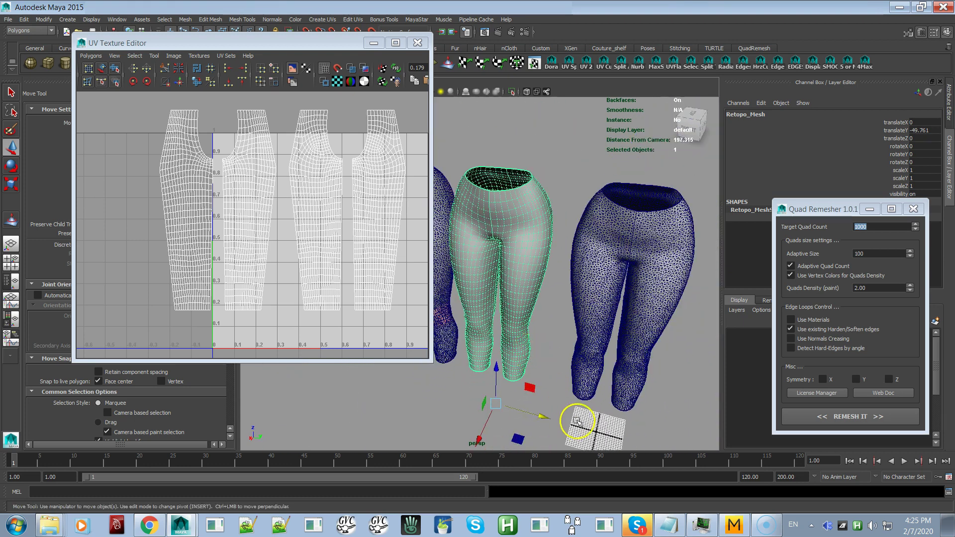
drag(538, 417, 550, 416)
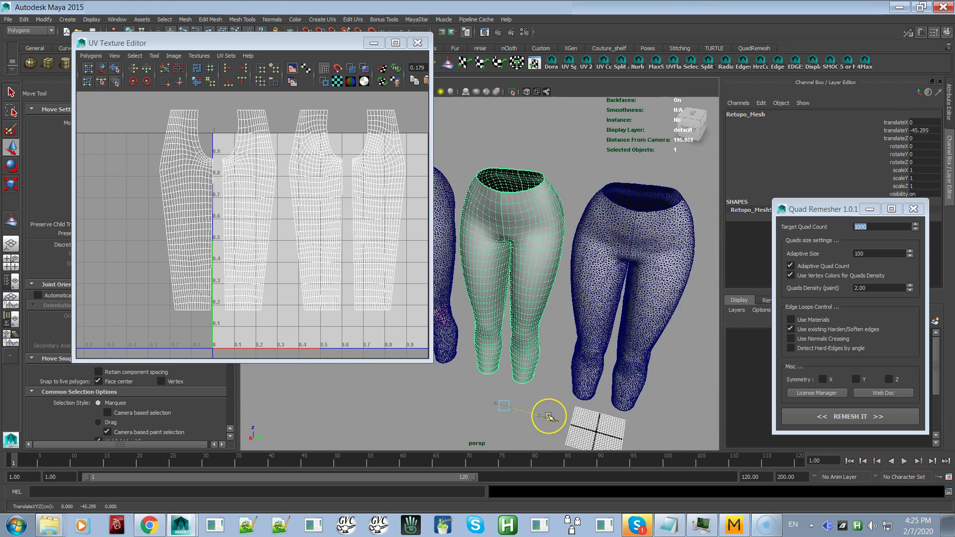